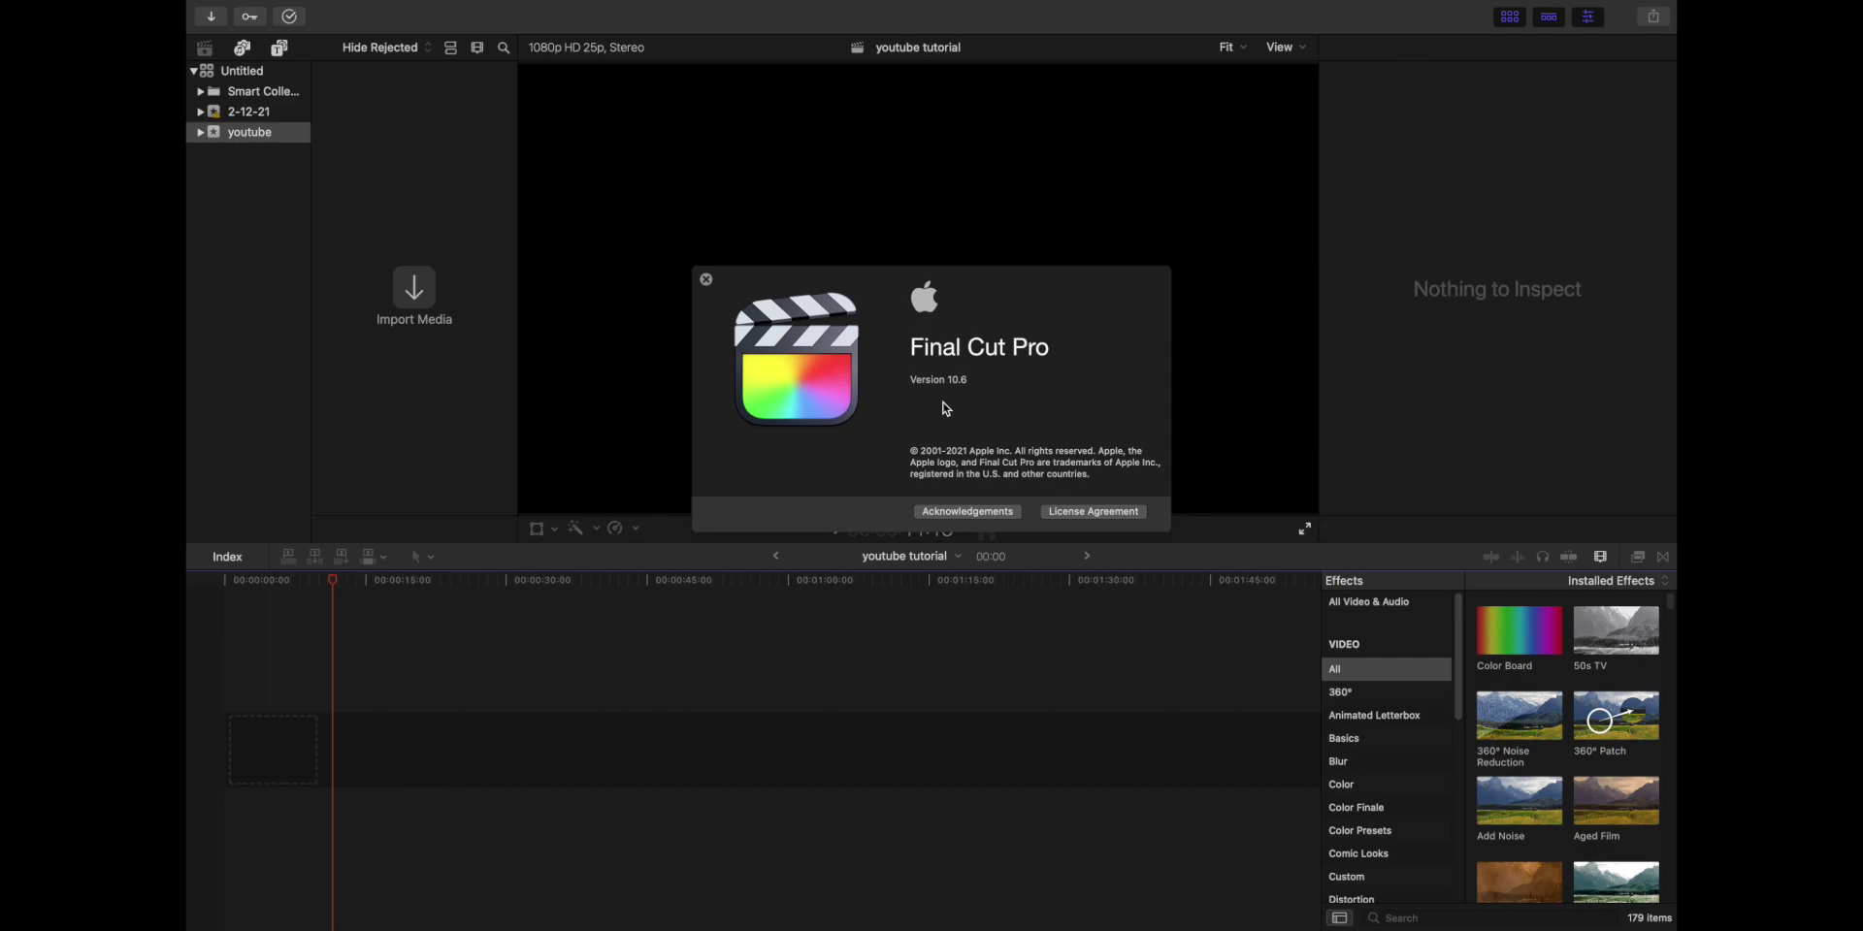
Step: Close the About window and create a new project named youtube in the youtube event
click(706, 281)
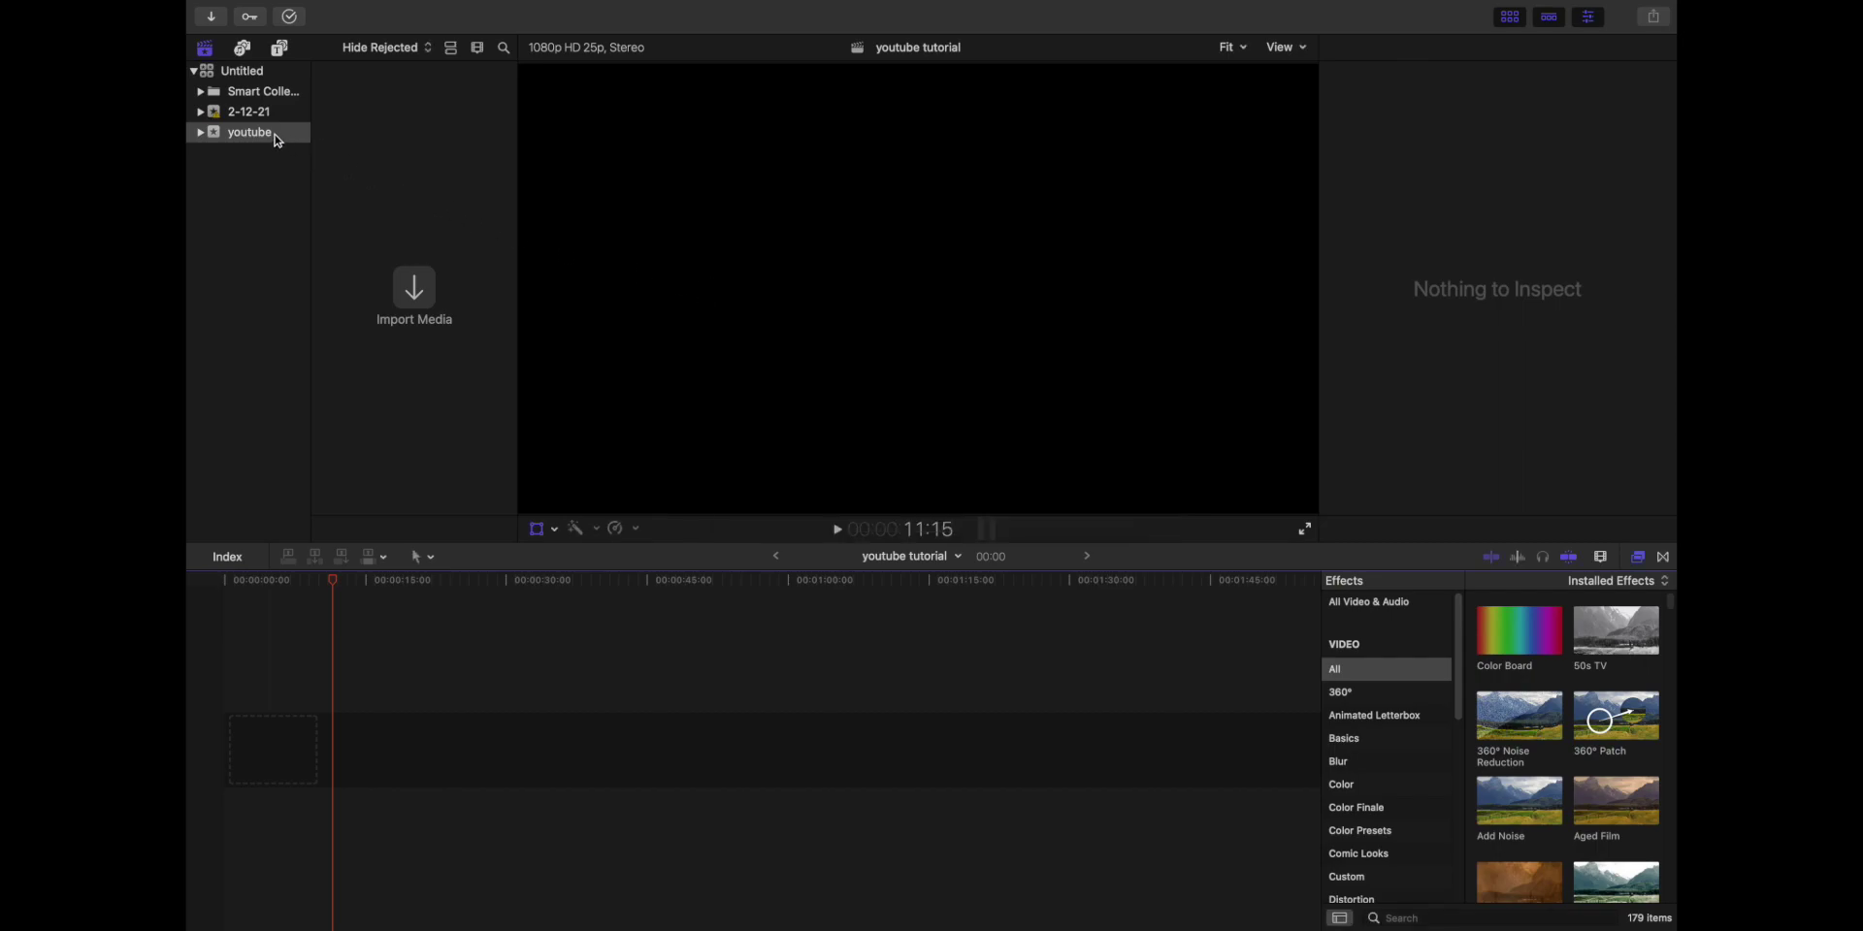
right_click(280, 136)
click(321, 164)
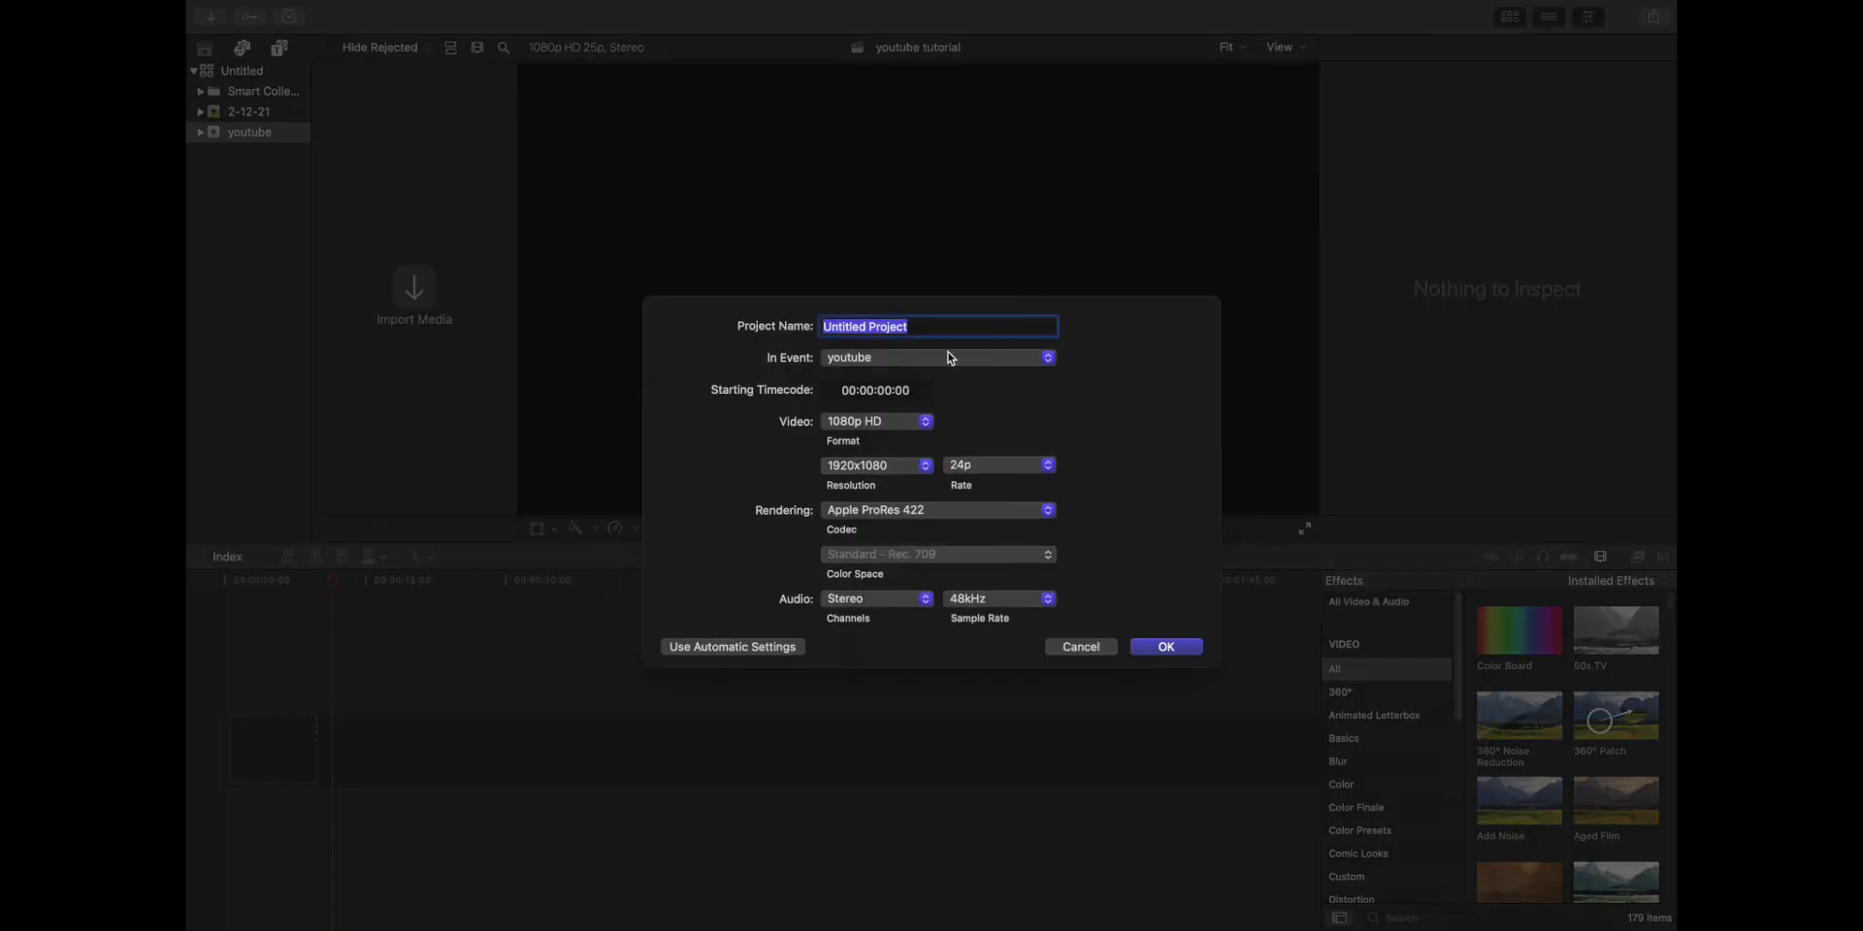
text(youtube)
click(1169, 647)
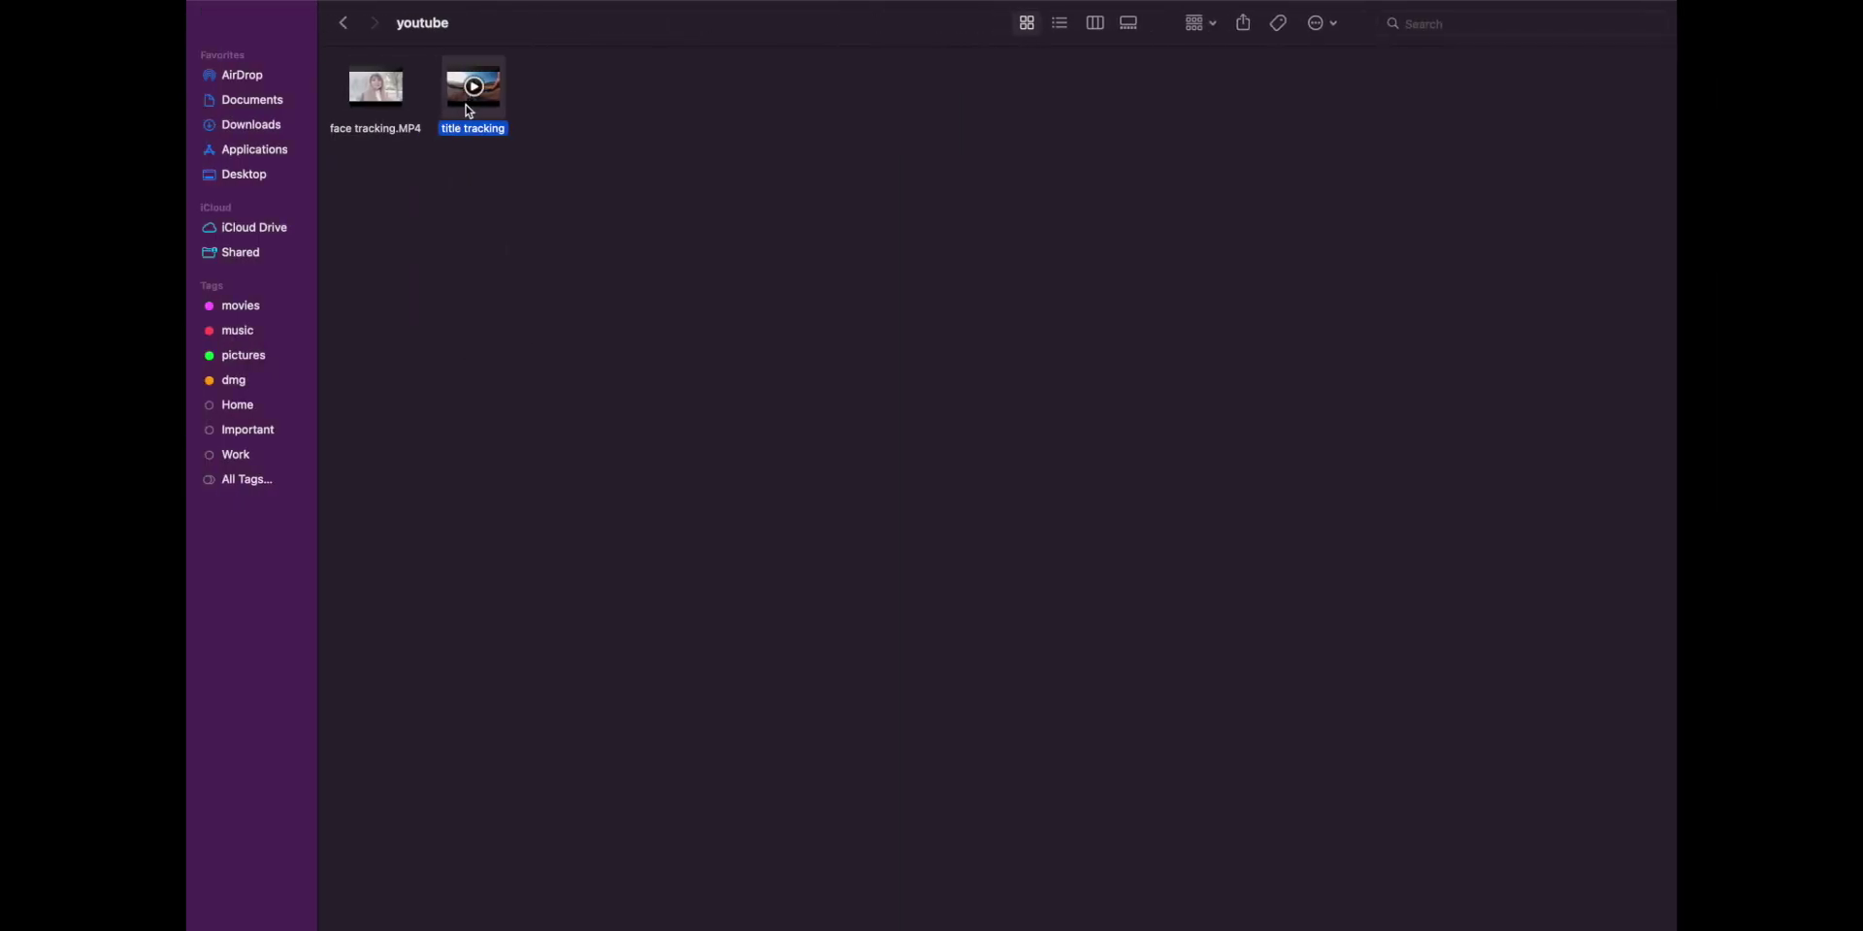
Step: Drag the title tracking video from the Finder youtube folder into the youtube event
mouse_move(470, 109)
mouse_down()
mouse_move(559, 415)
mouse_move(421, 379)
mouse_up()
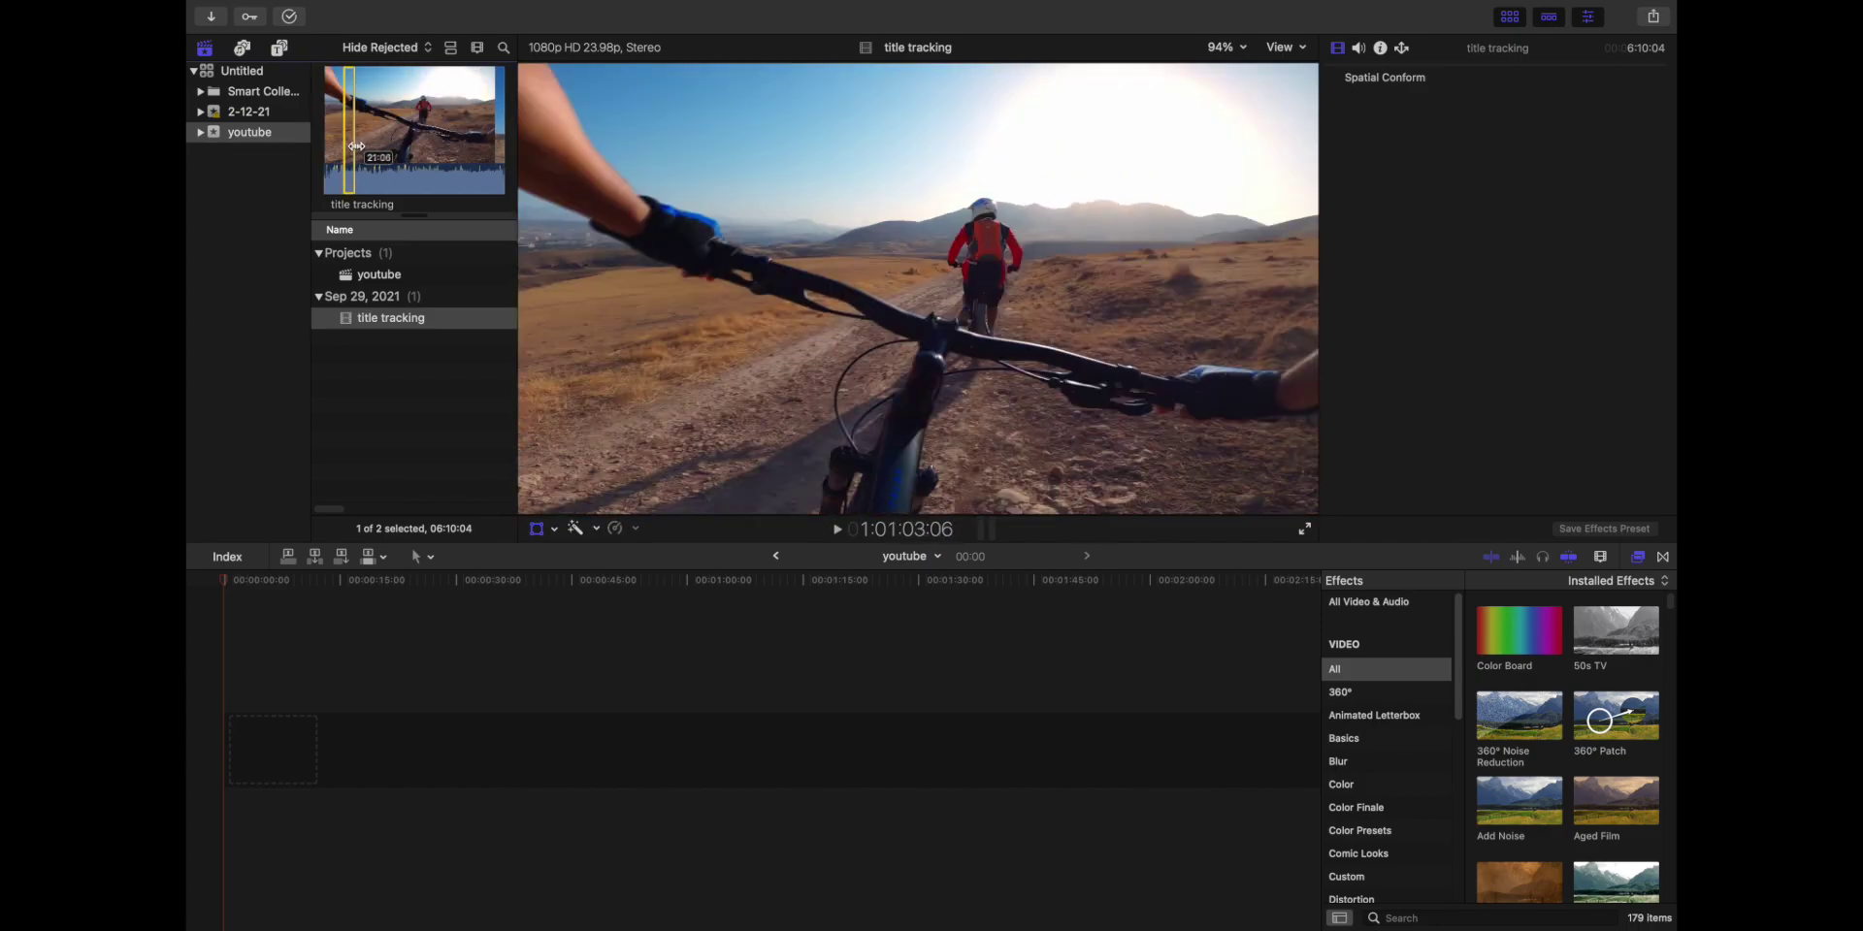
Step: Add the title tracking clip to the timeline, trim both ends to 23:17, and skim to review
drag(348, 150, 233, 747)
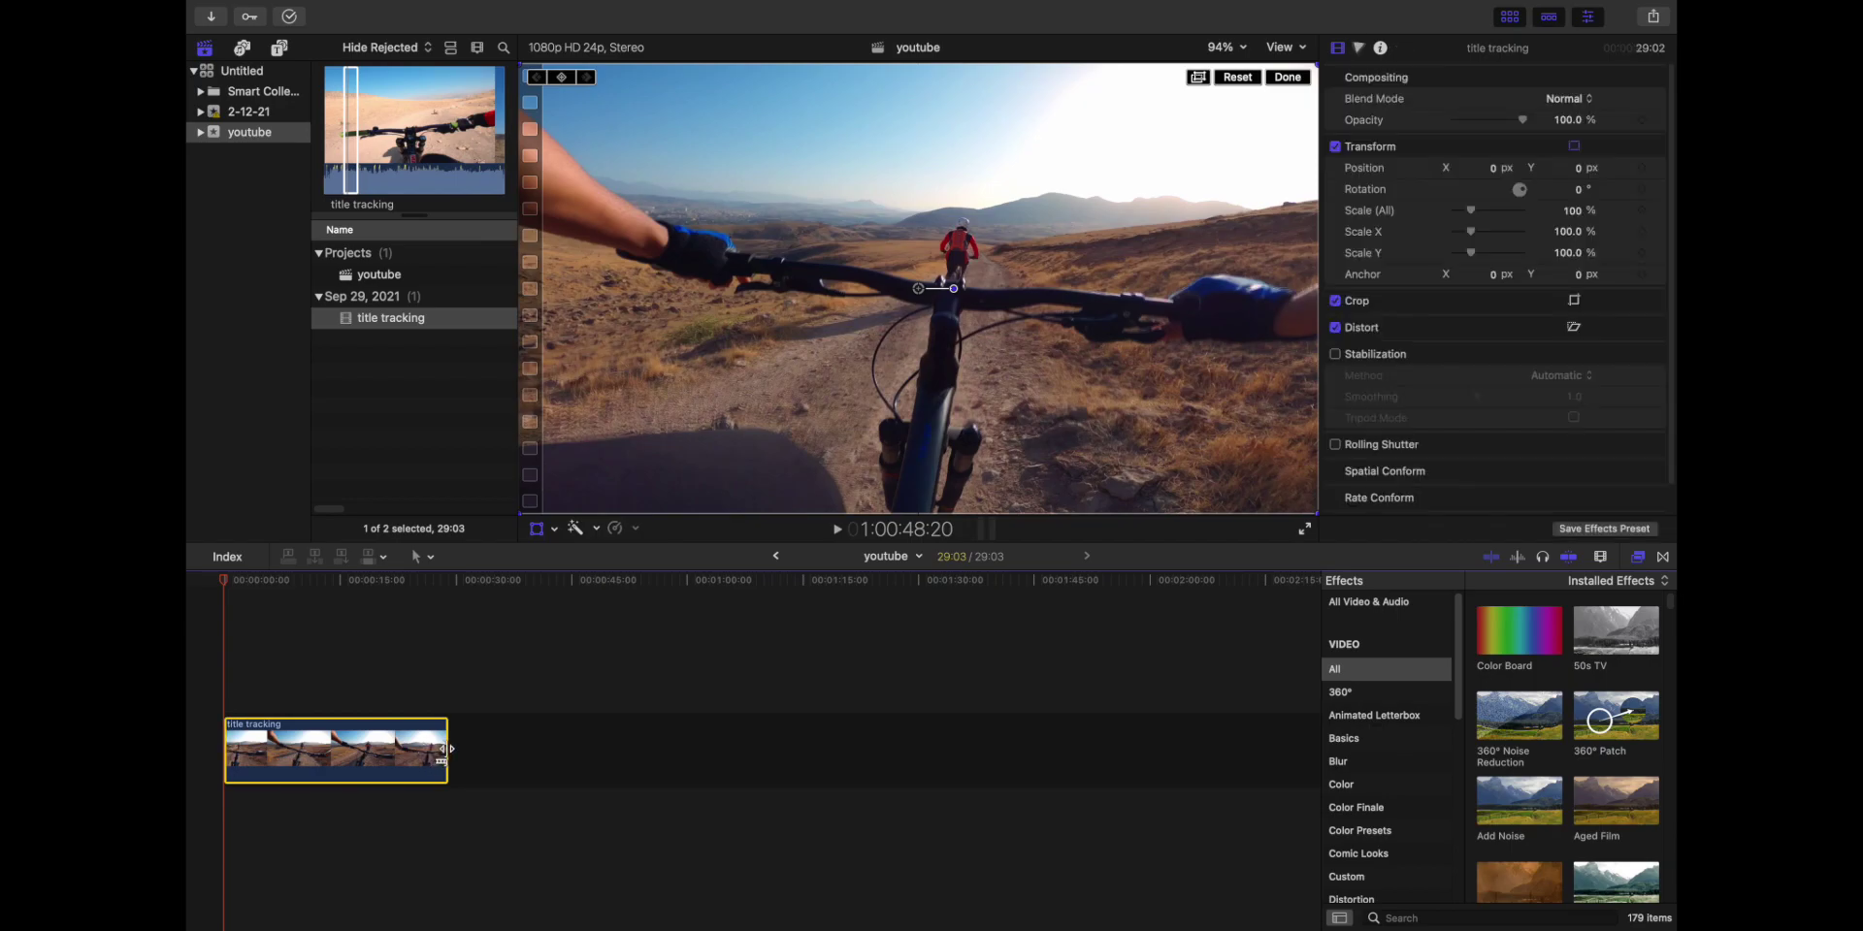
drag(445, 752, 423, 752)
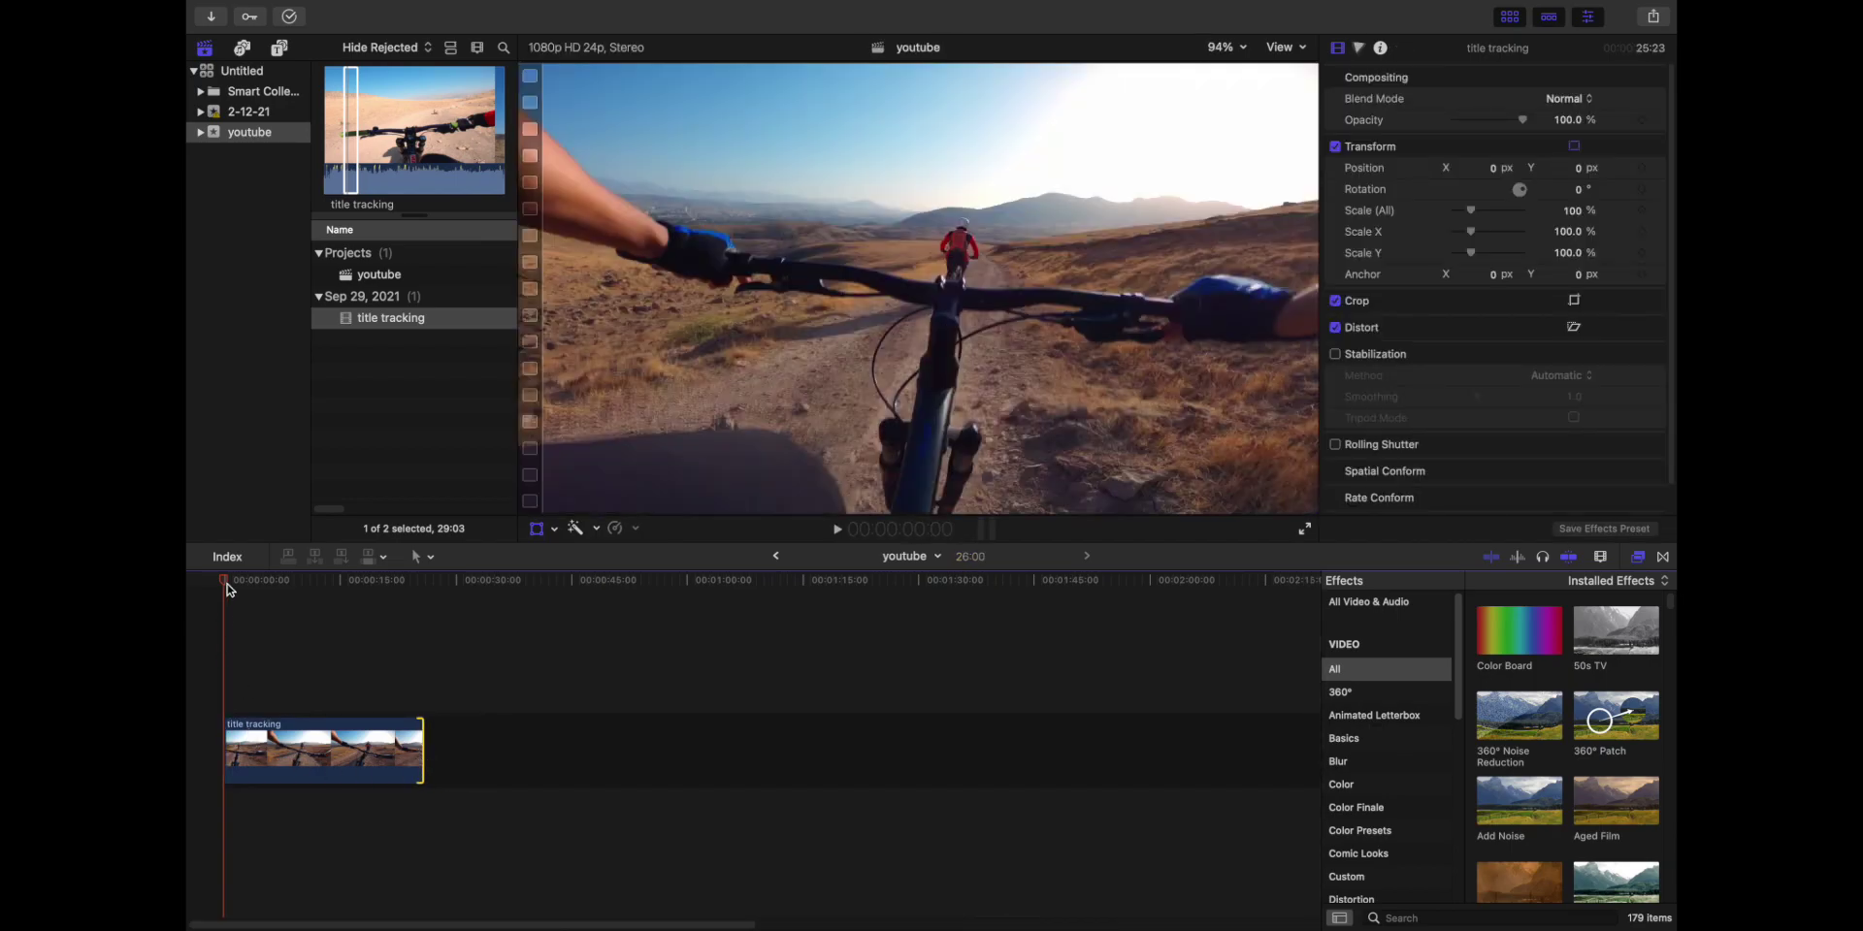
drag(226, 587, 285, 588)
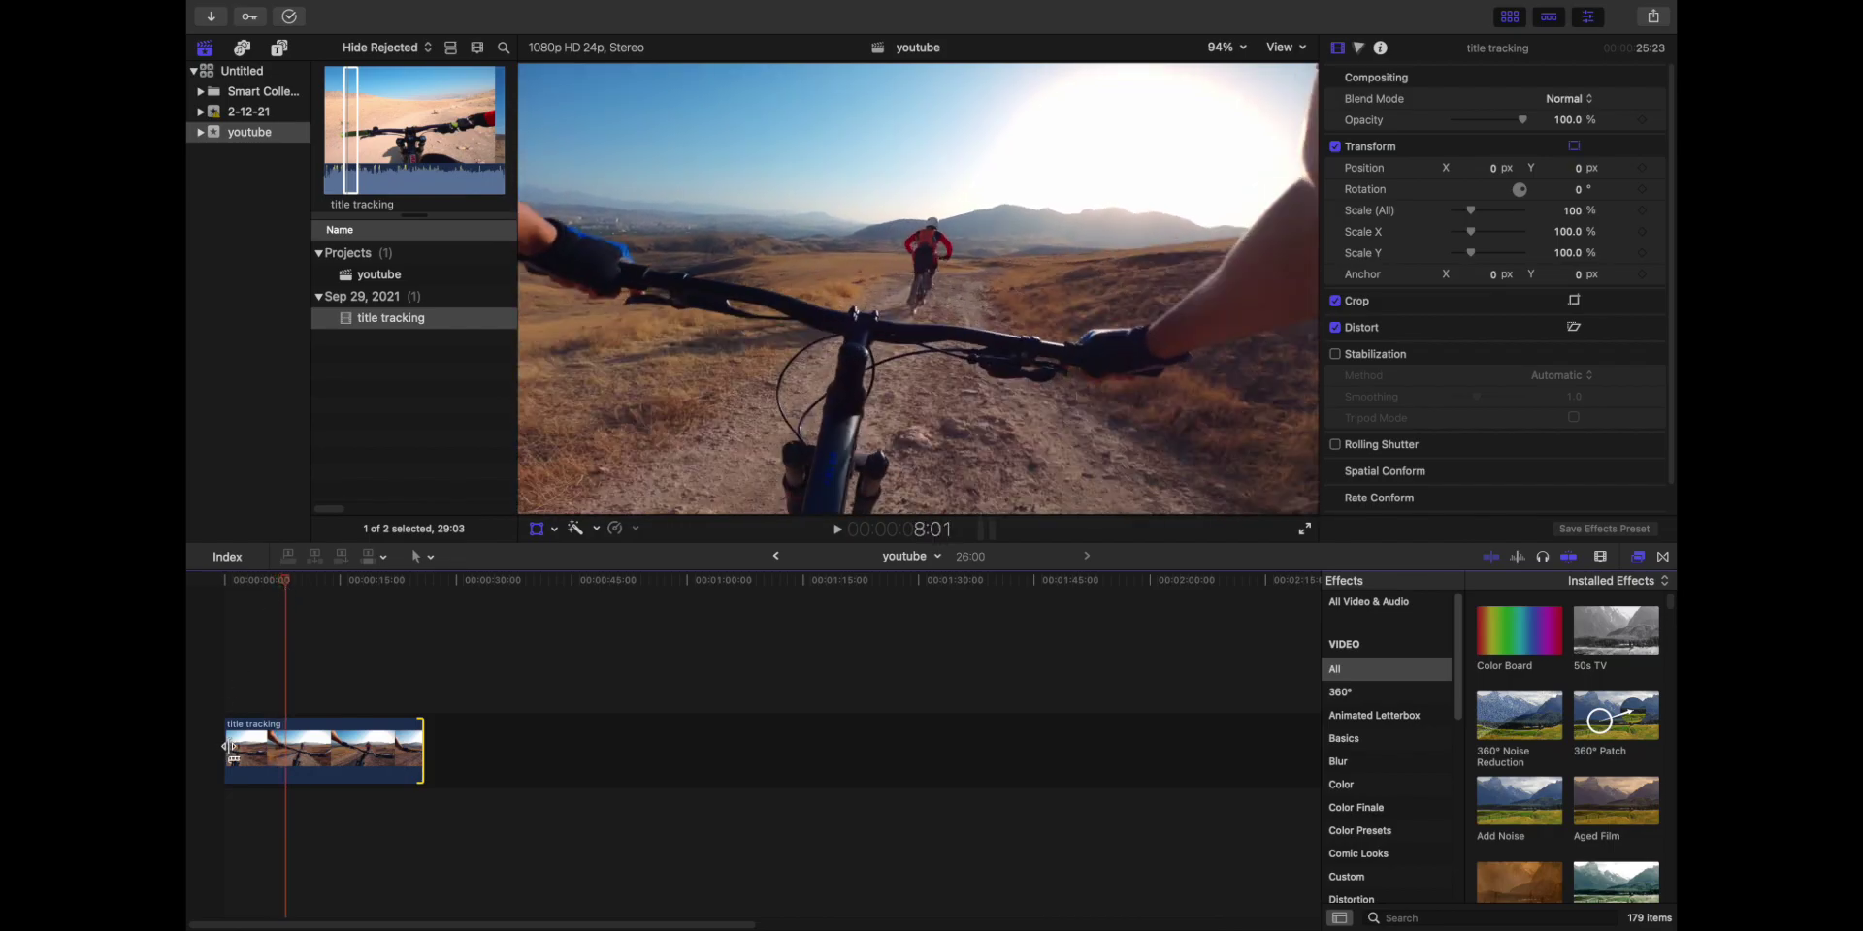
drag(227, 752, 252, 747)
drag(289, 583, 338, 590)
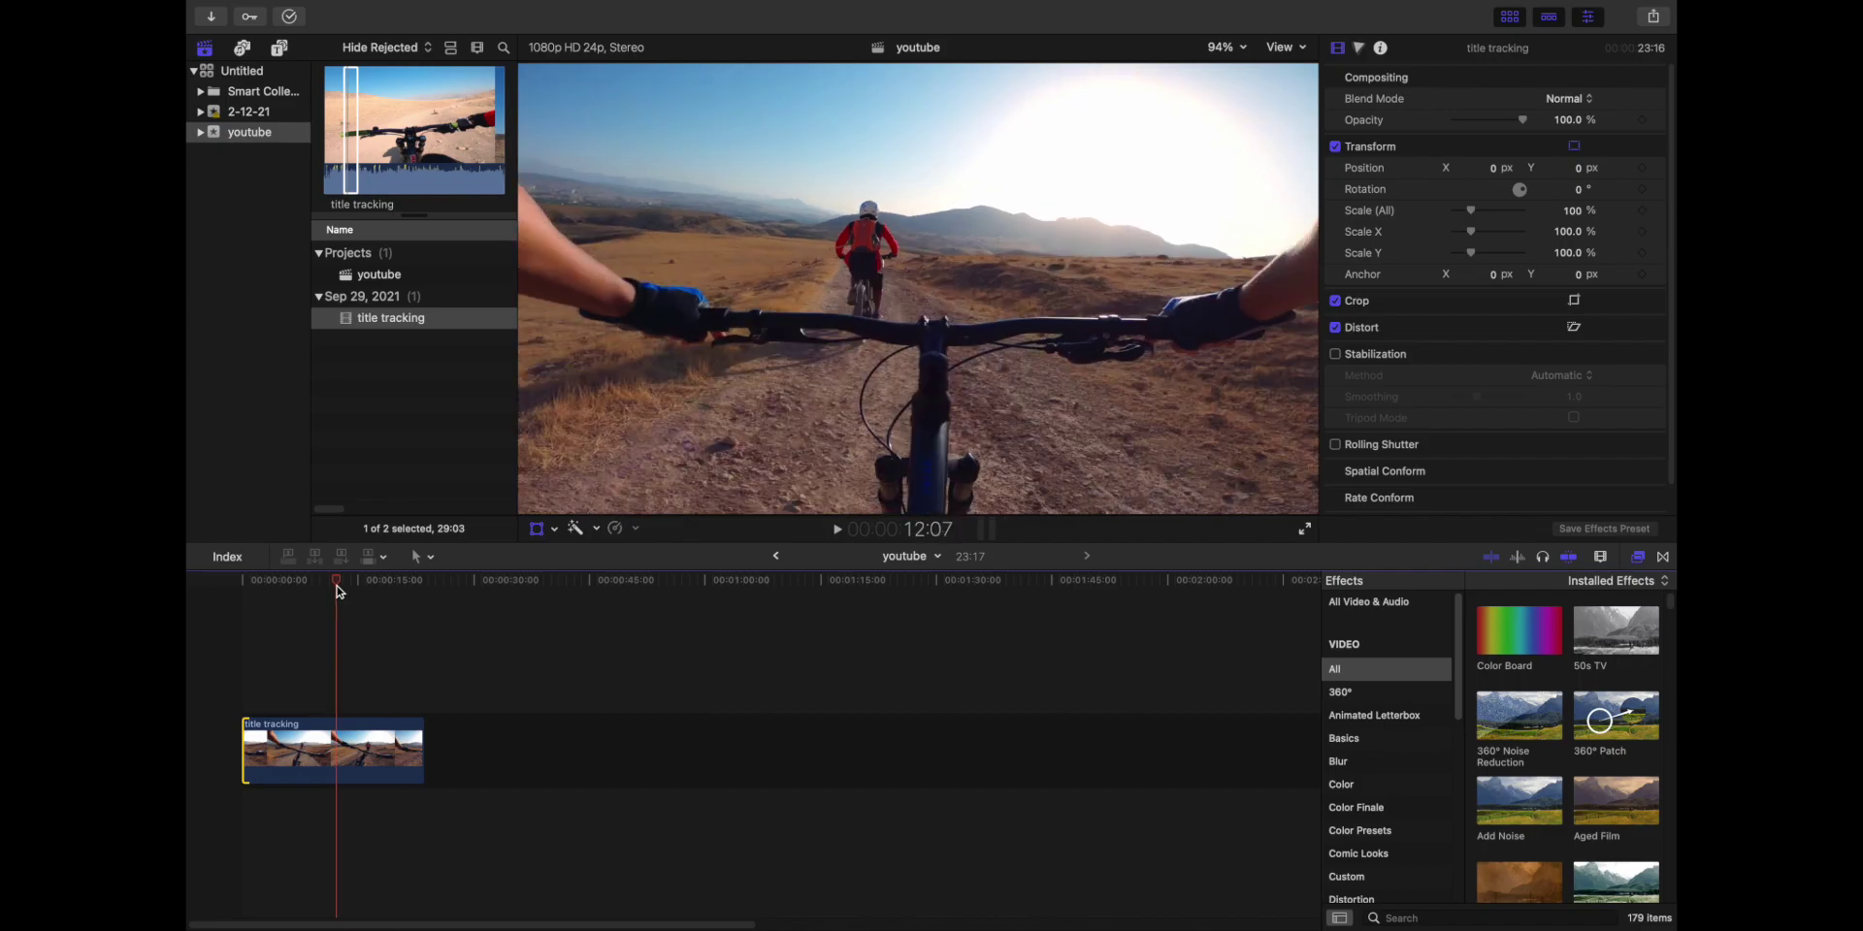
mouse_move(339, 591)
mouse_down()
mouse_move(406, 609)
mouse_move(324, 606)
mouse_up()
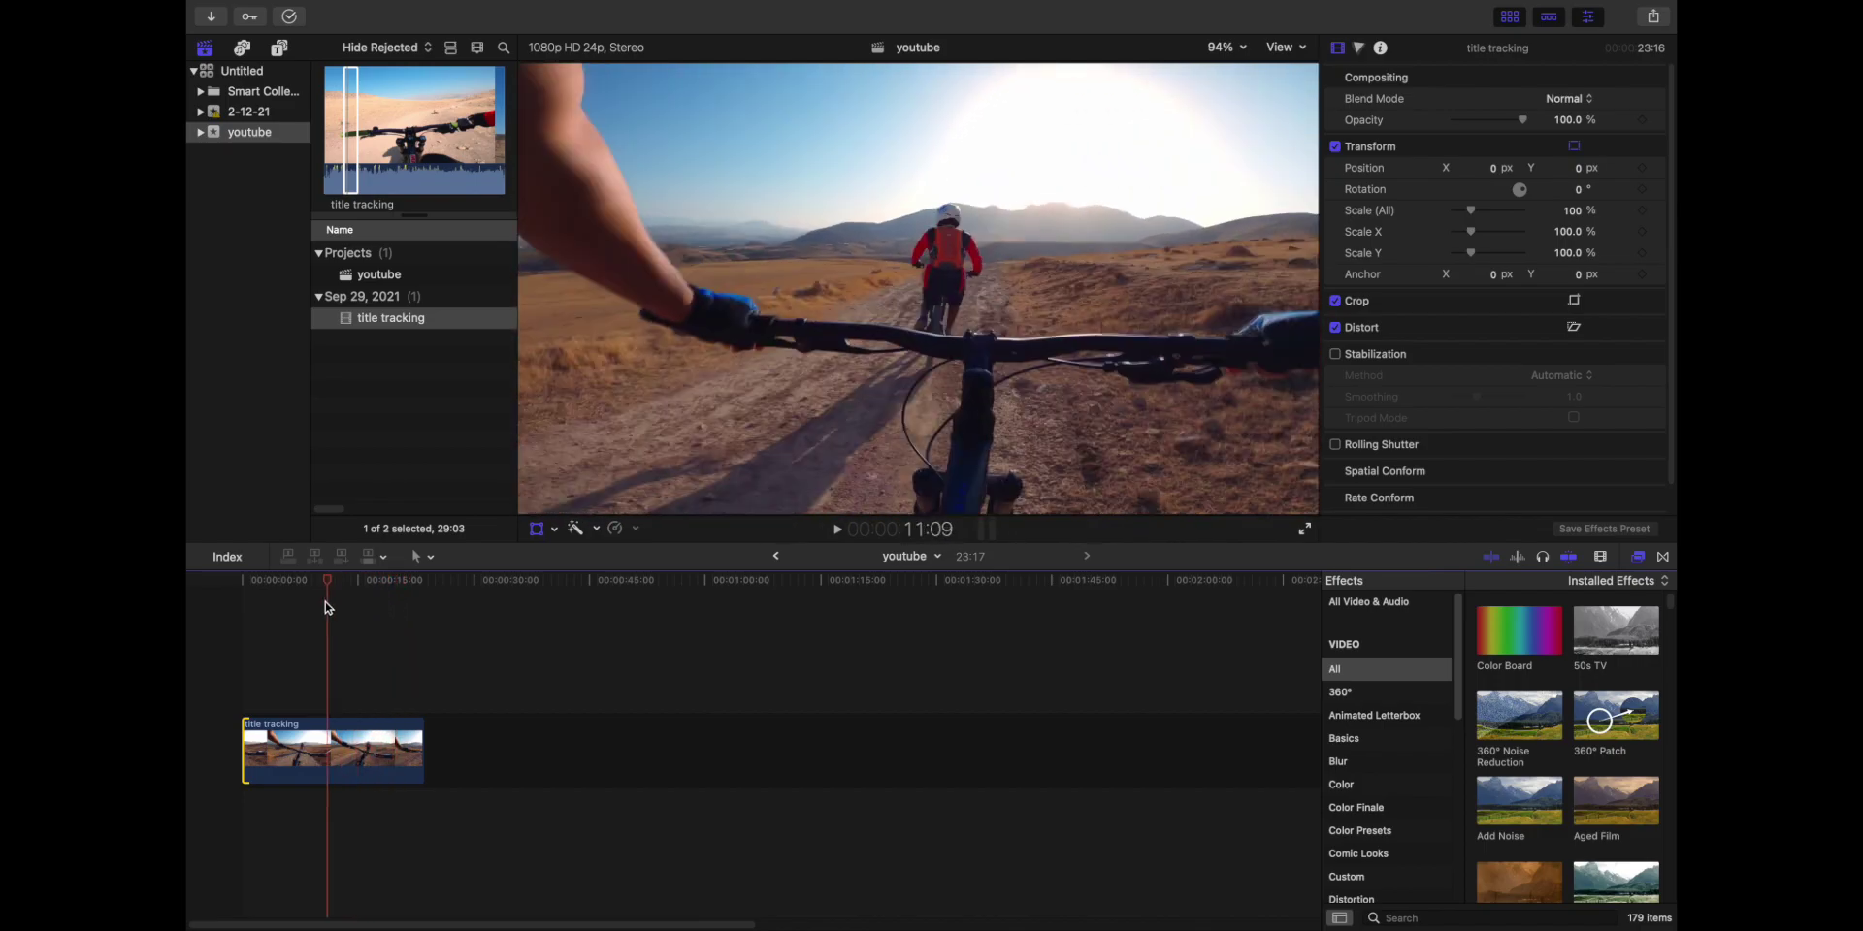
Step: Filter the Titles library by 'basic' and place a Basic Title above the clip
click(279, 49)
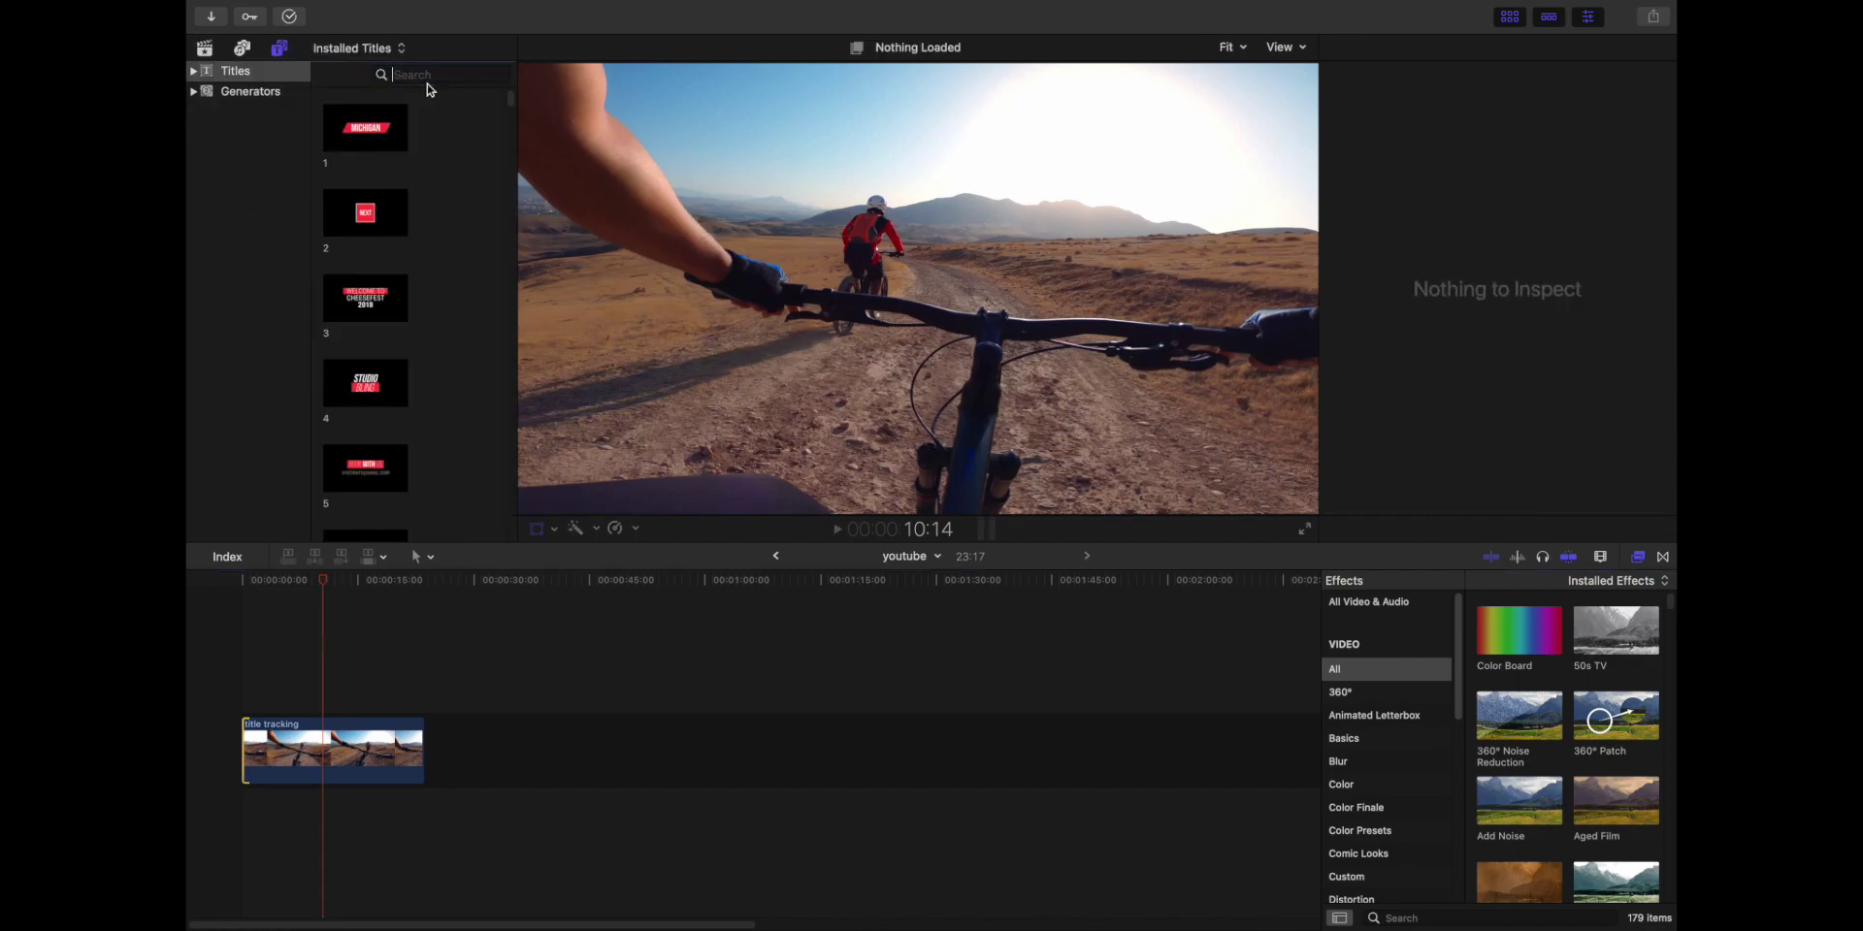
click(421, 72)
text(ba)
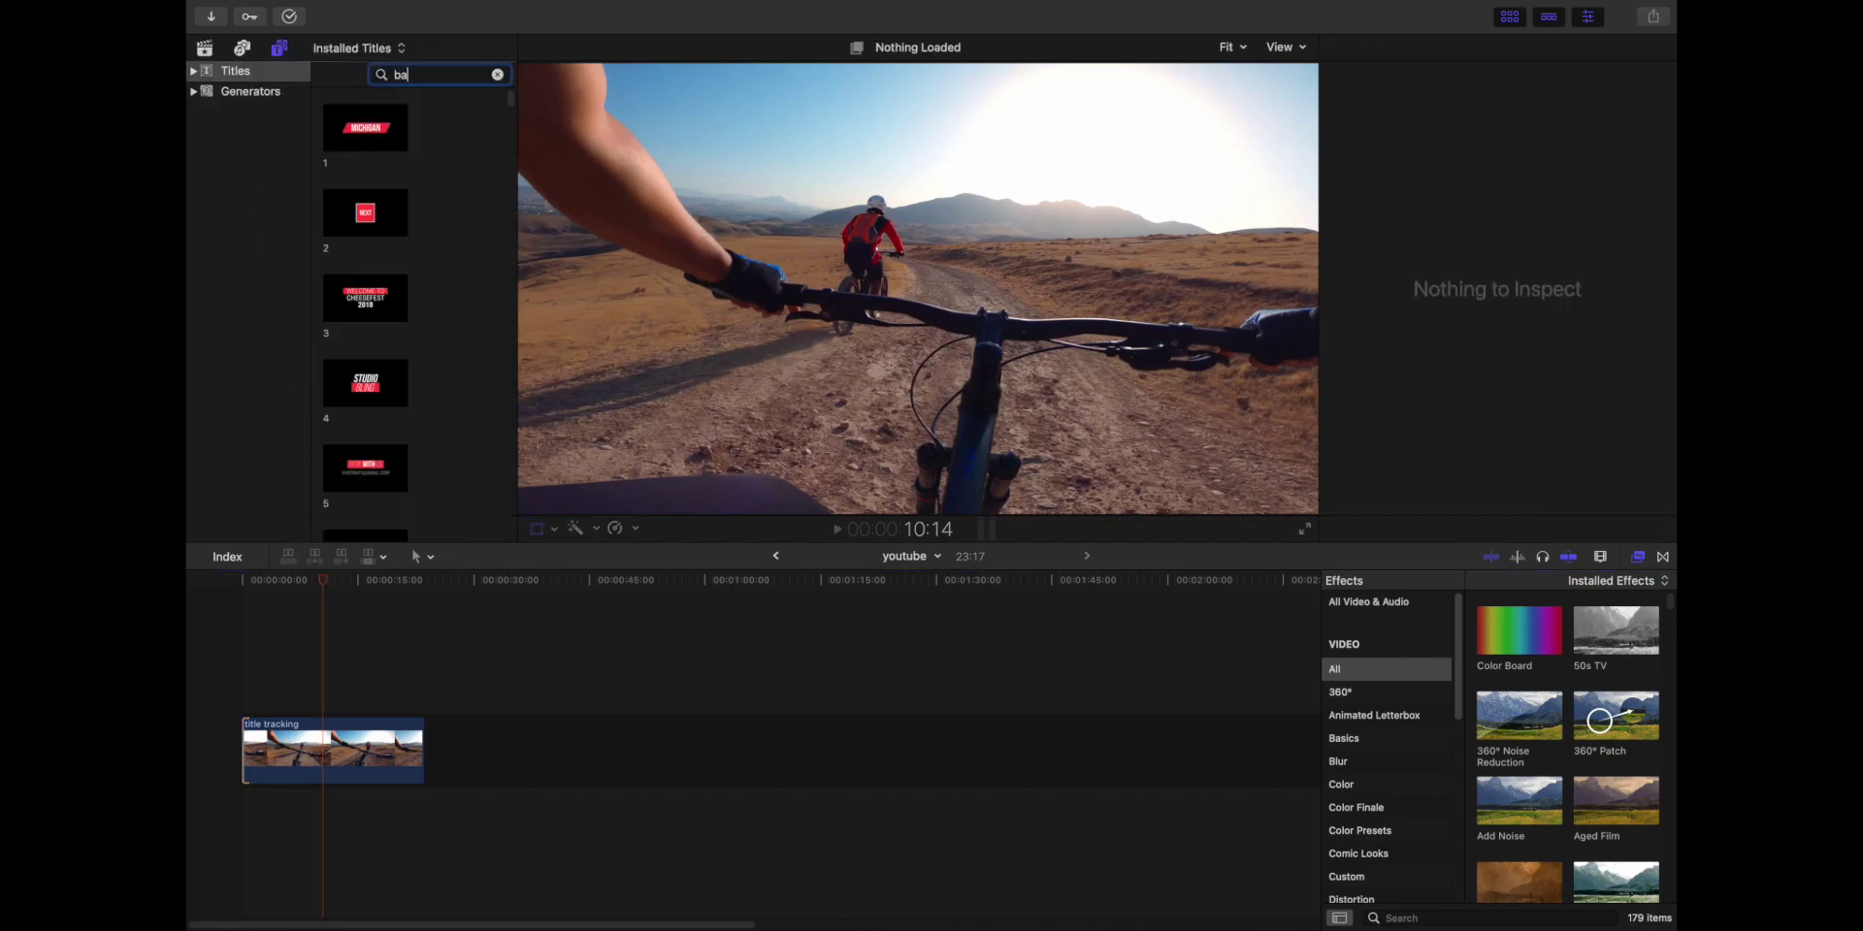
text(sic)
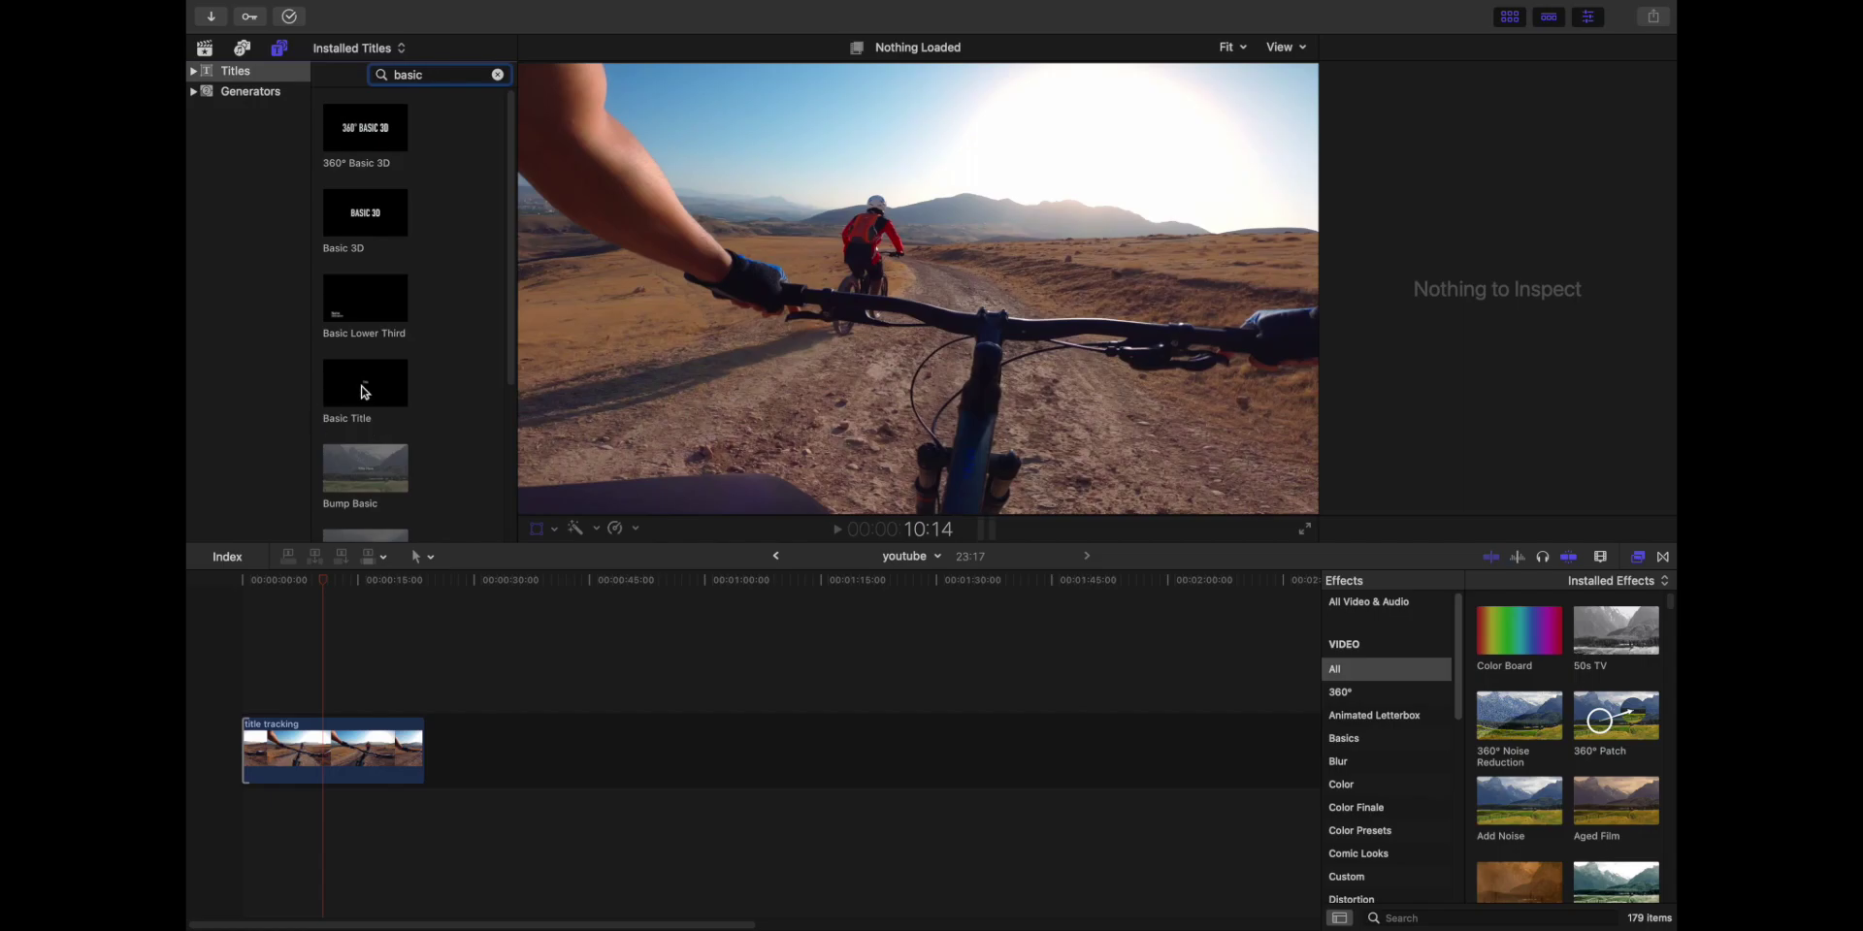
drag(365, 386, 277, 691)
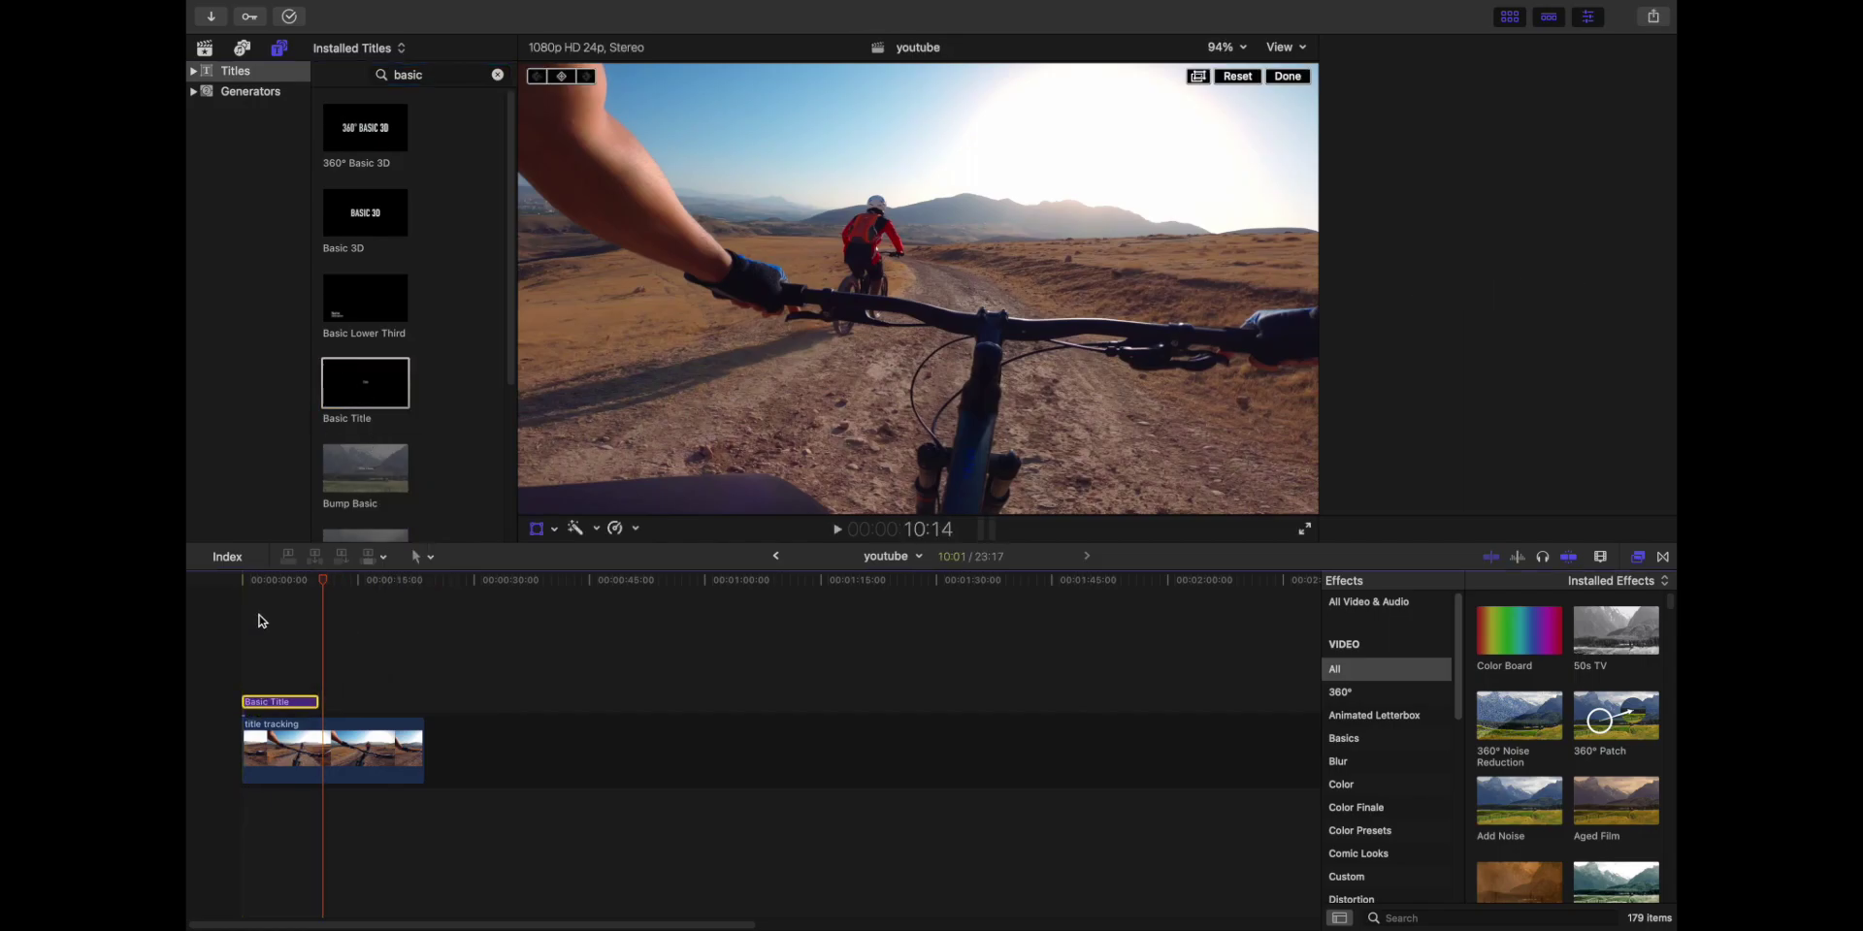
key(super+4)
Step: Preview the Basic Title from near the timeline start, then delete it
click(259, 621)
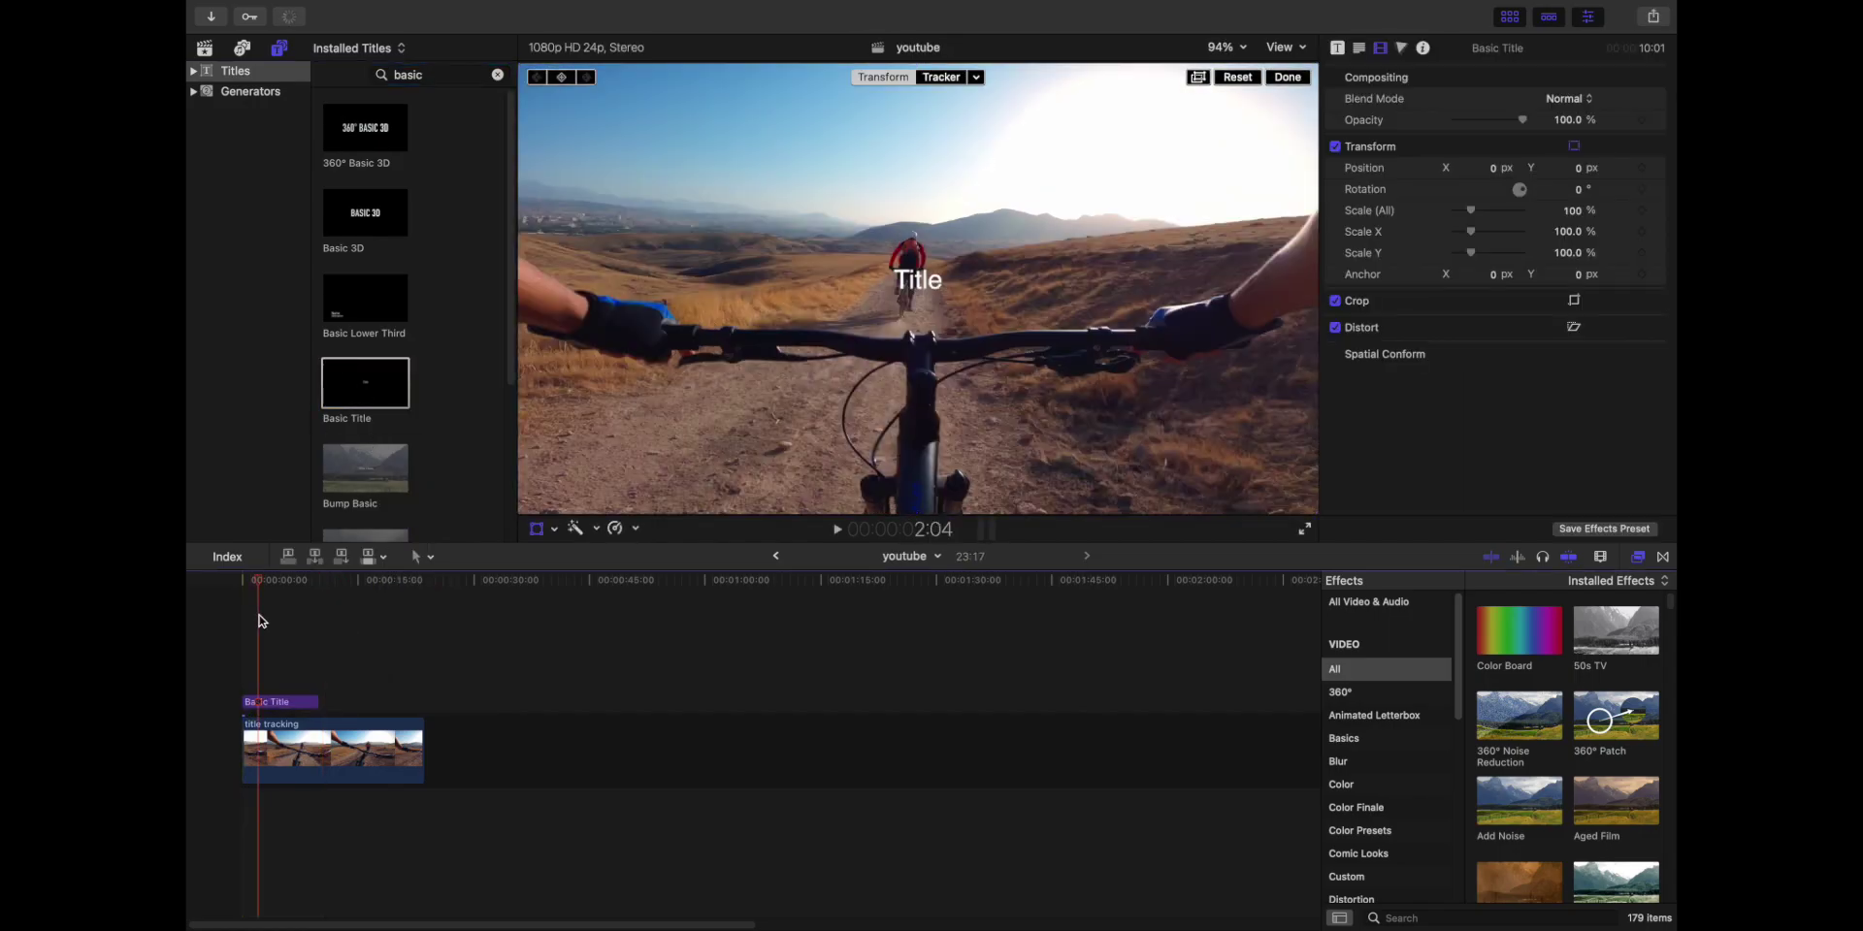
key(space)
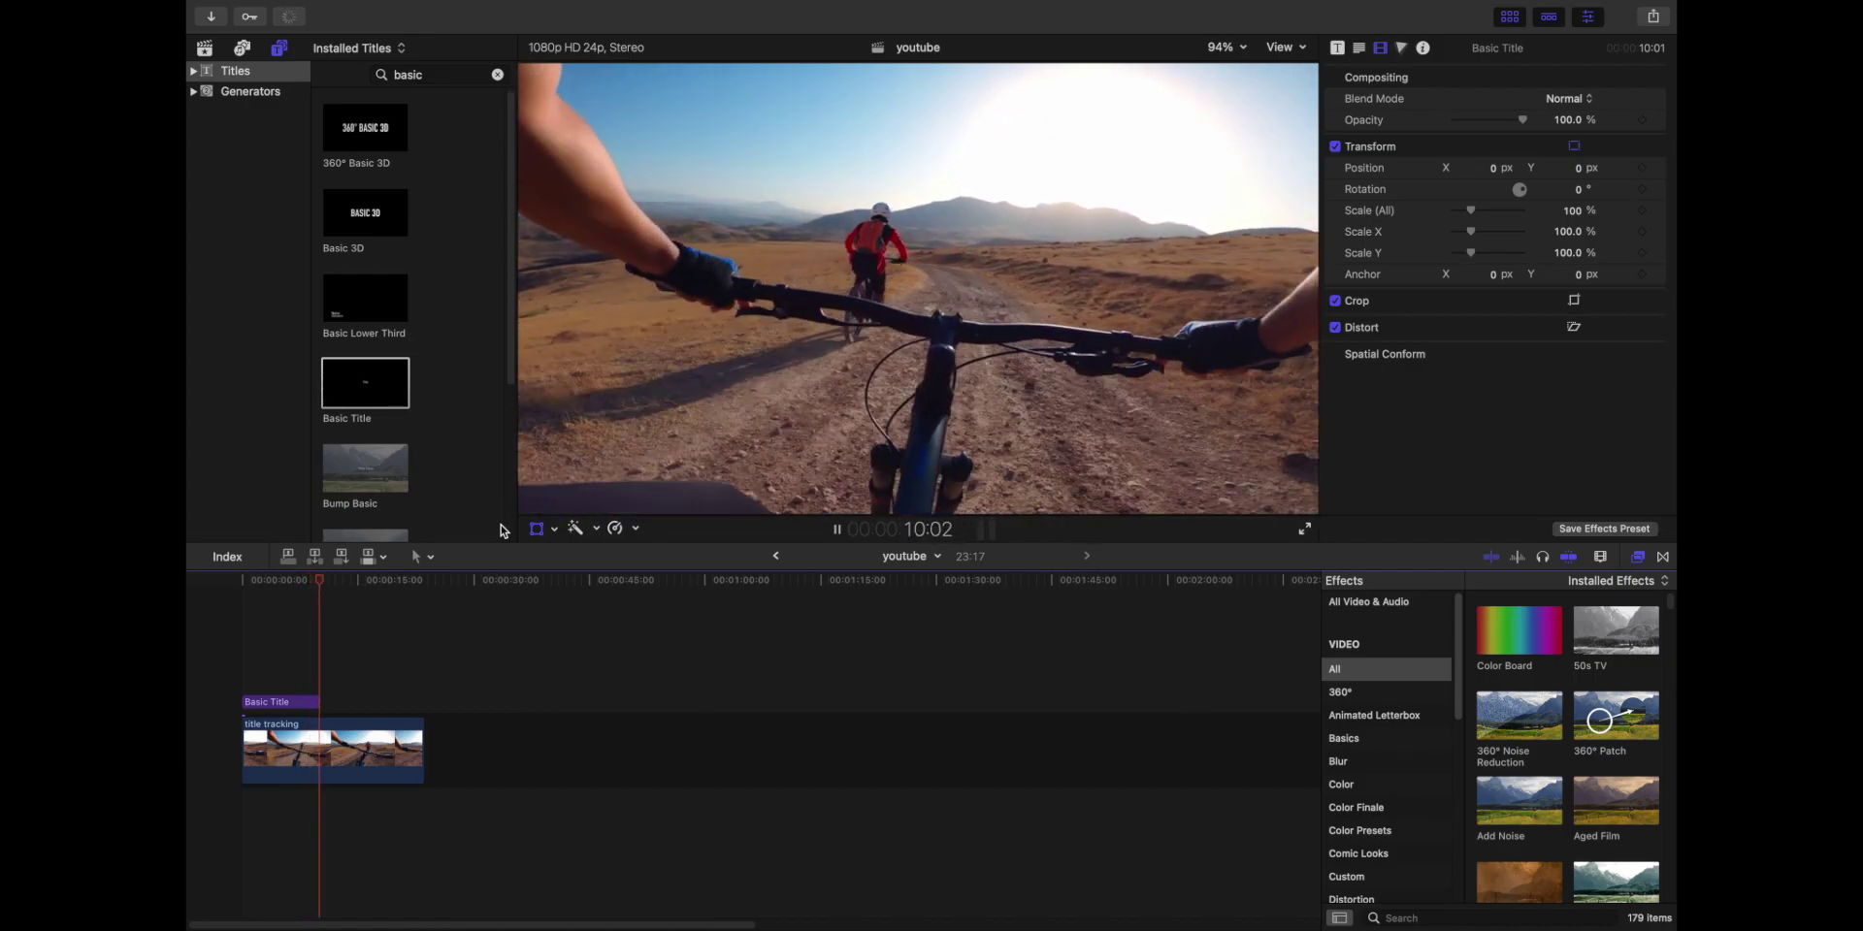
click(536, 529)
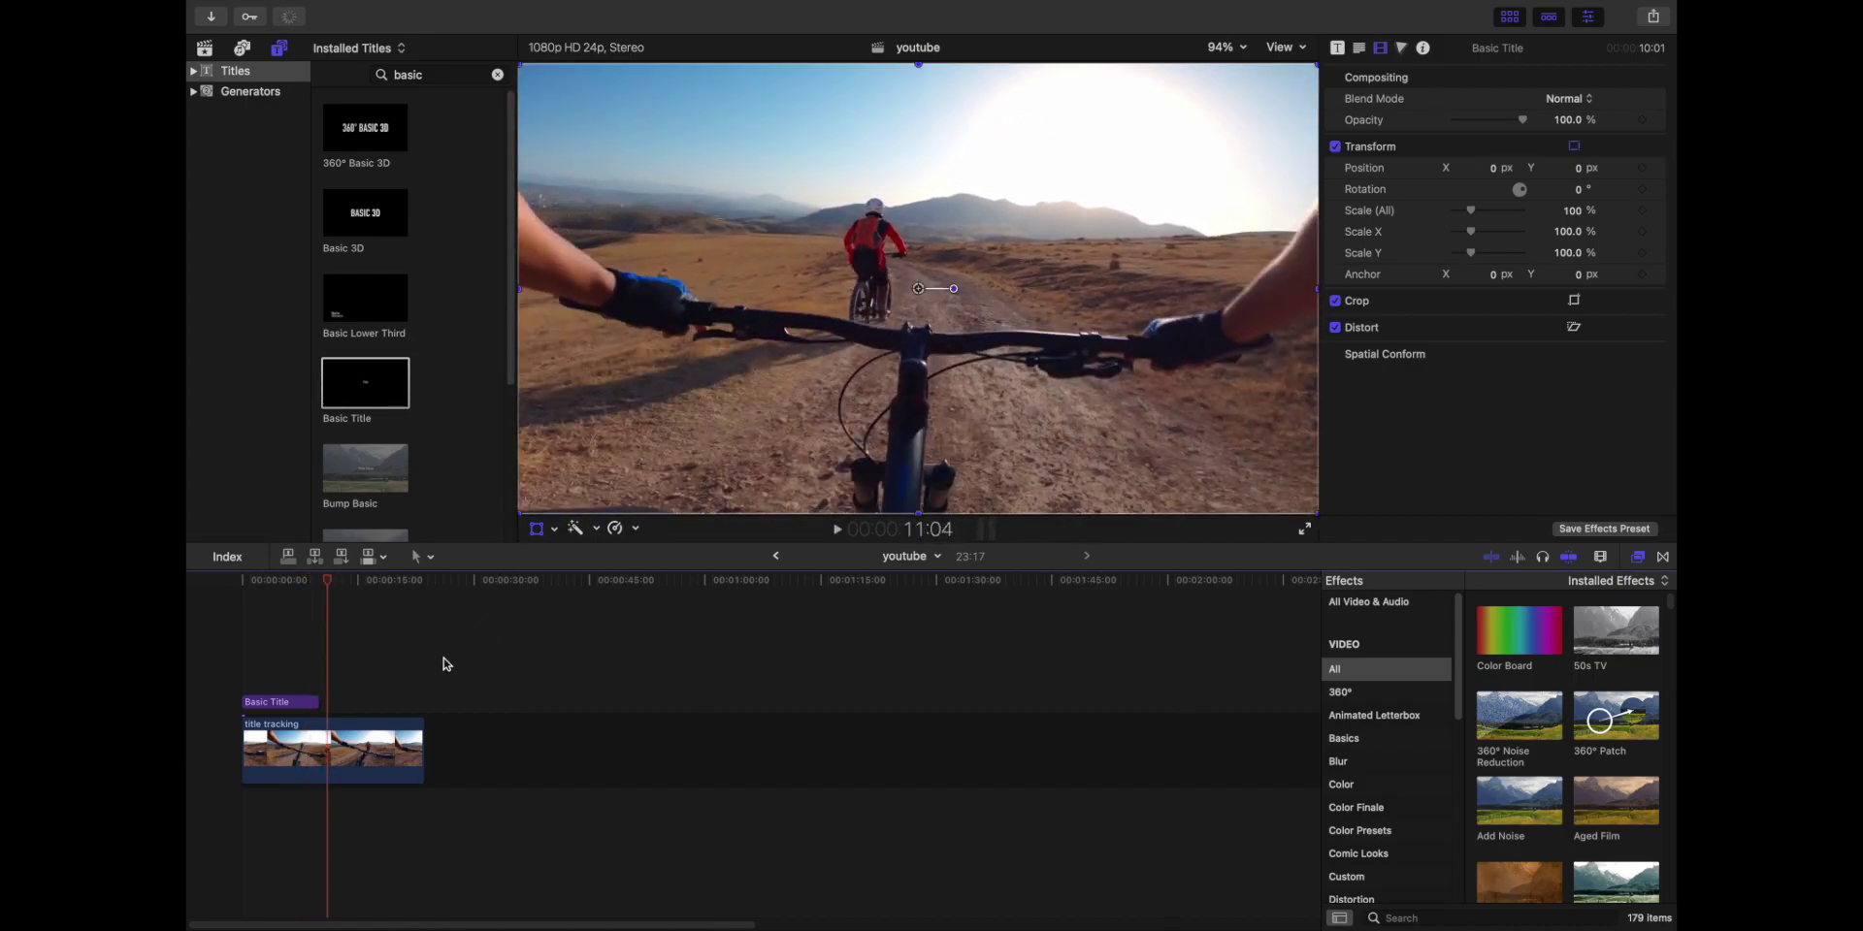
click(285, 702)
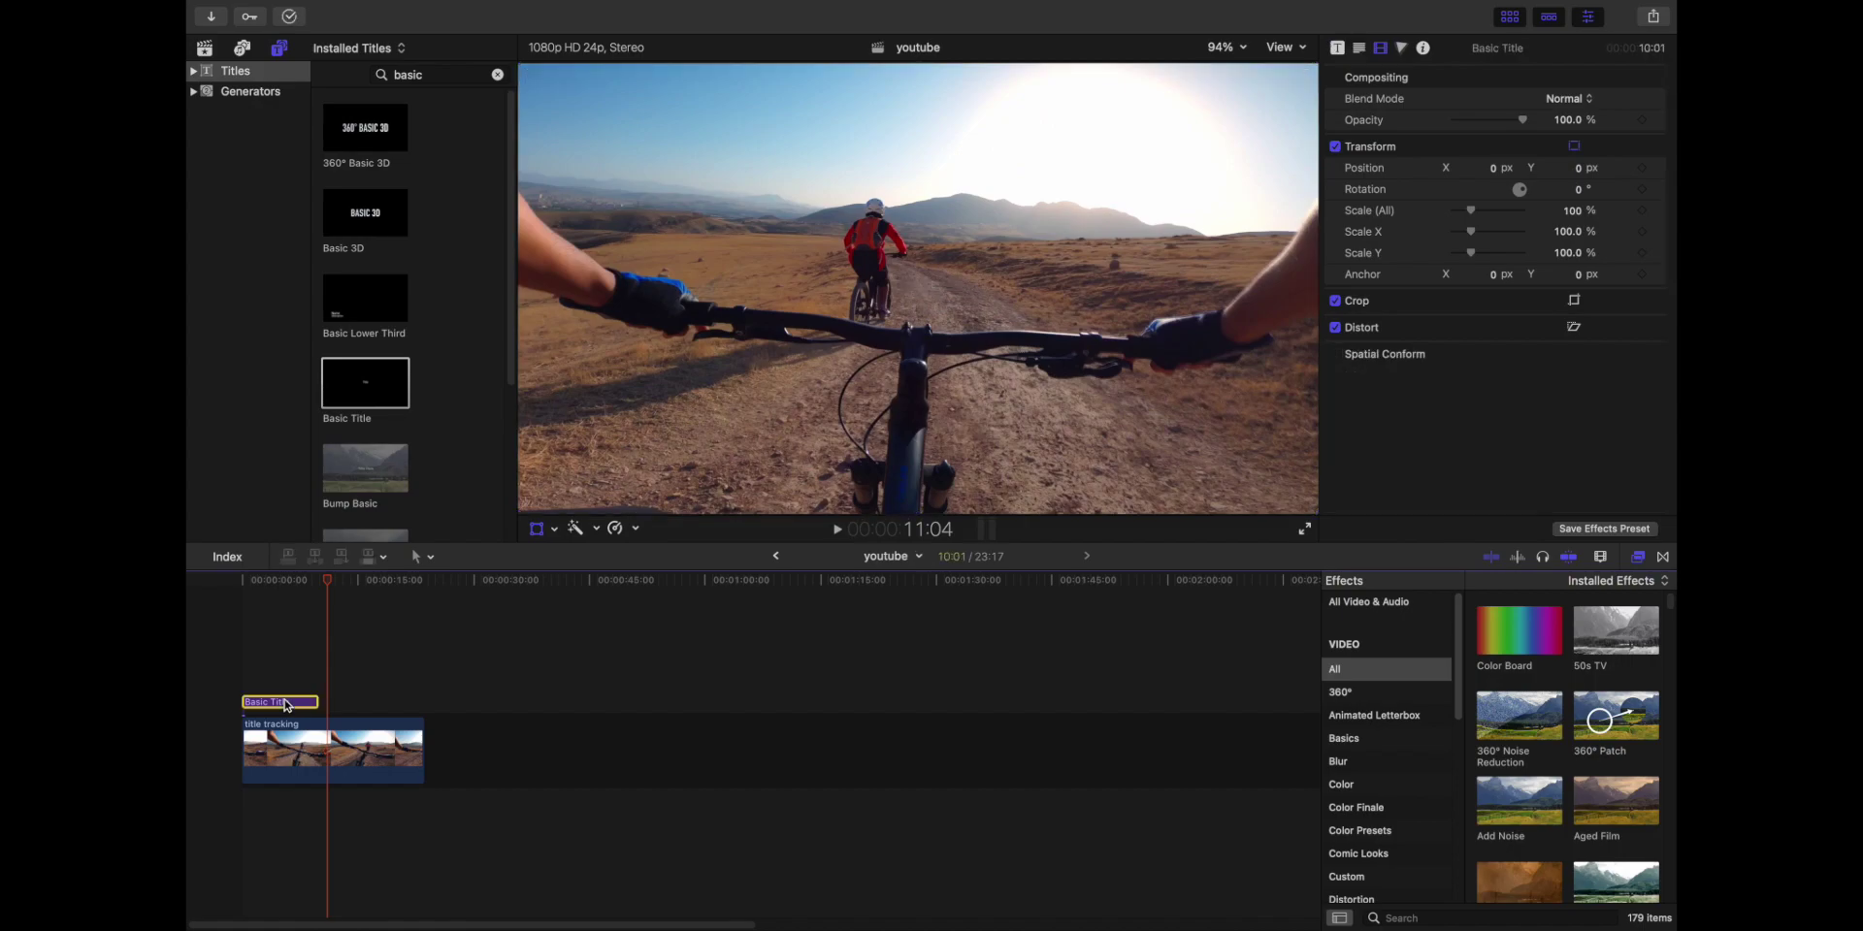
key(Delete)
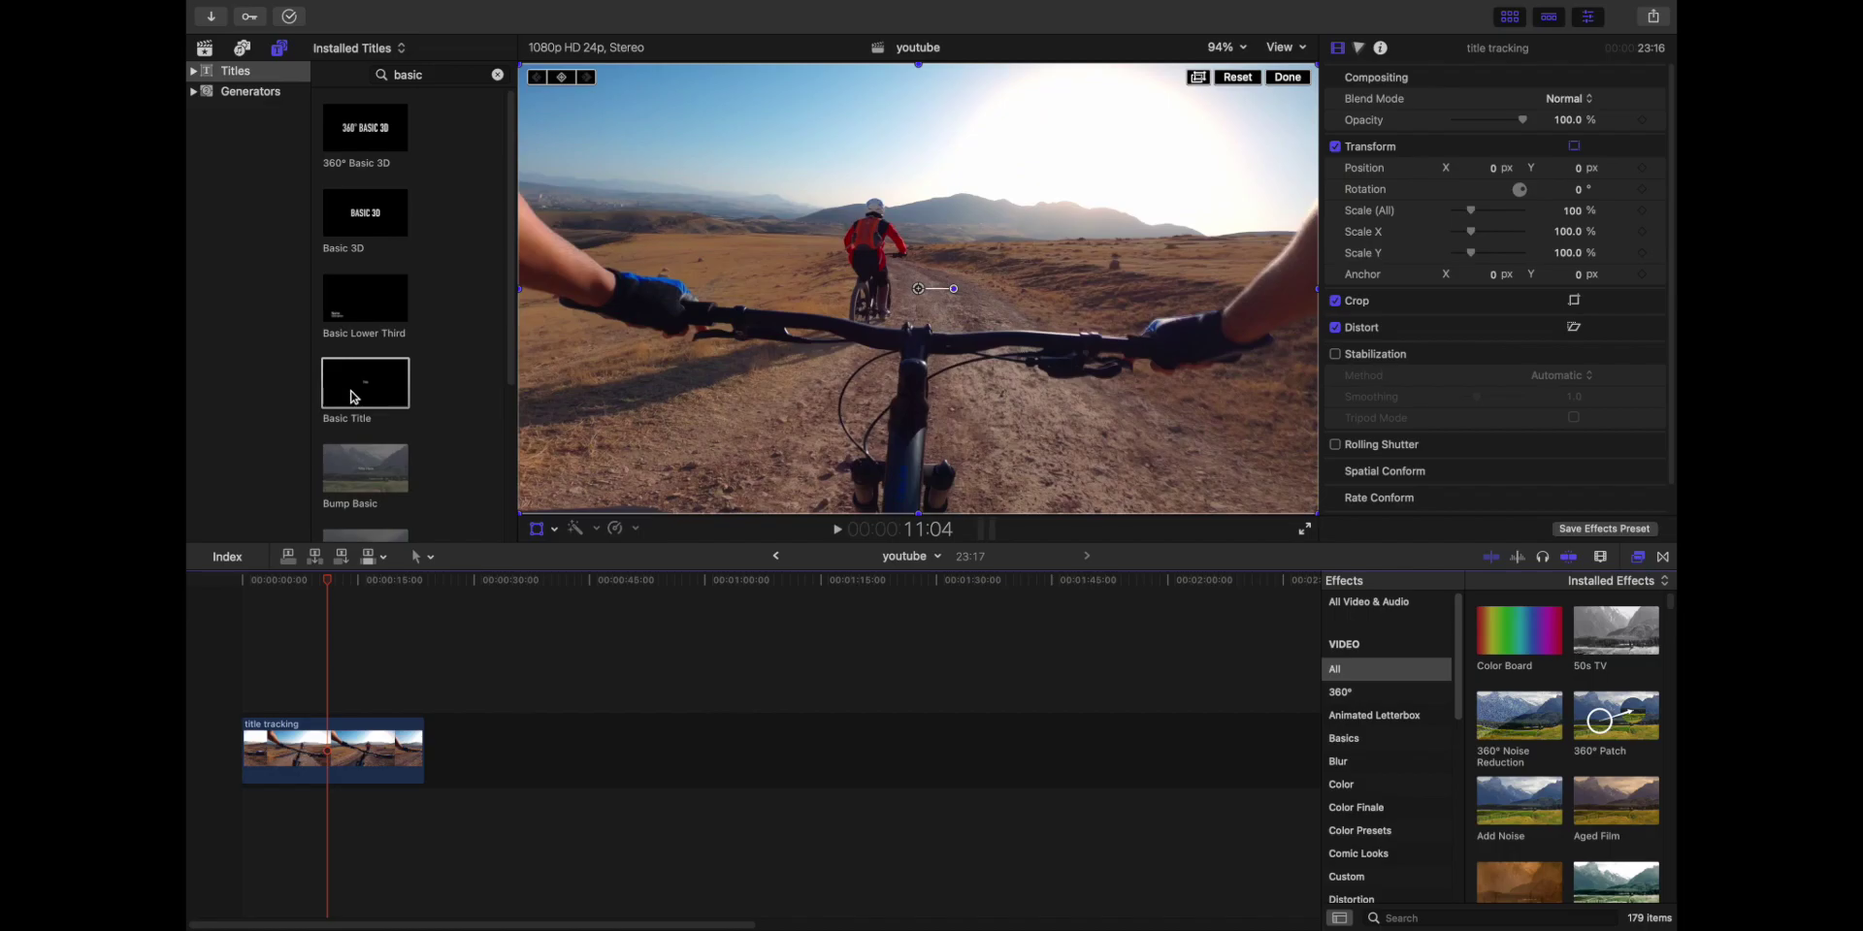
Step: Drop a Basic Title onto the cyclist in the viewer and play back to 11:04
mouse_move(353, 395)
mouse_down()
mouse_move(914, 328)
mouse_move(1215, 362)
mouse_move(927, 411)
mouse_move(668, 317)
mouse_move(919, 485)
mouse_move(868, 260)
mouse_up()
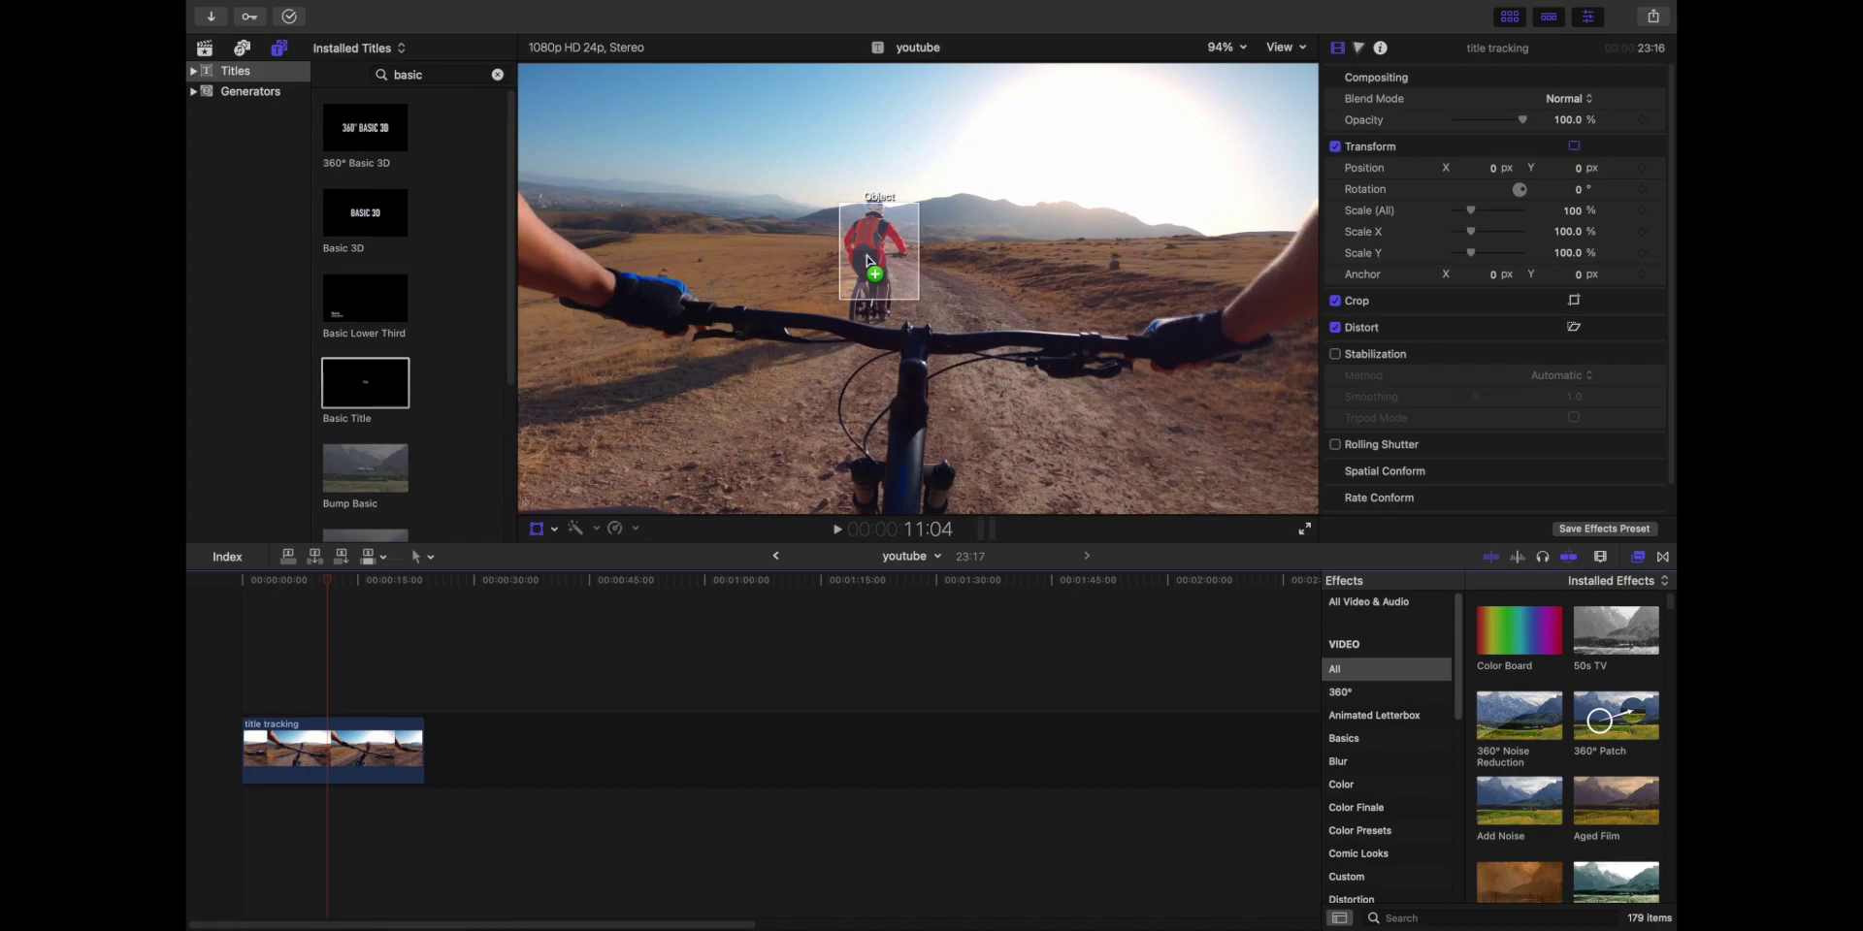
drag(868, 260, 868, 261)
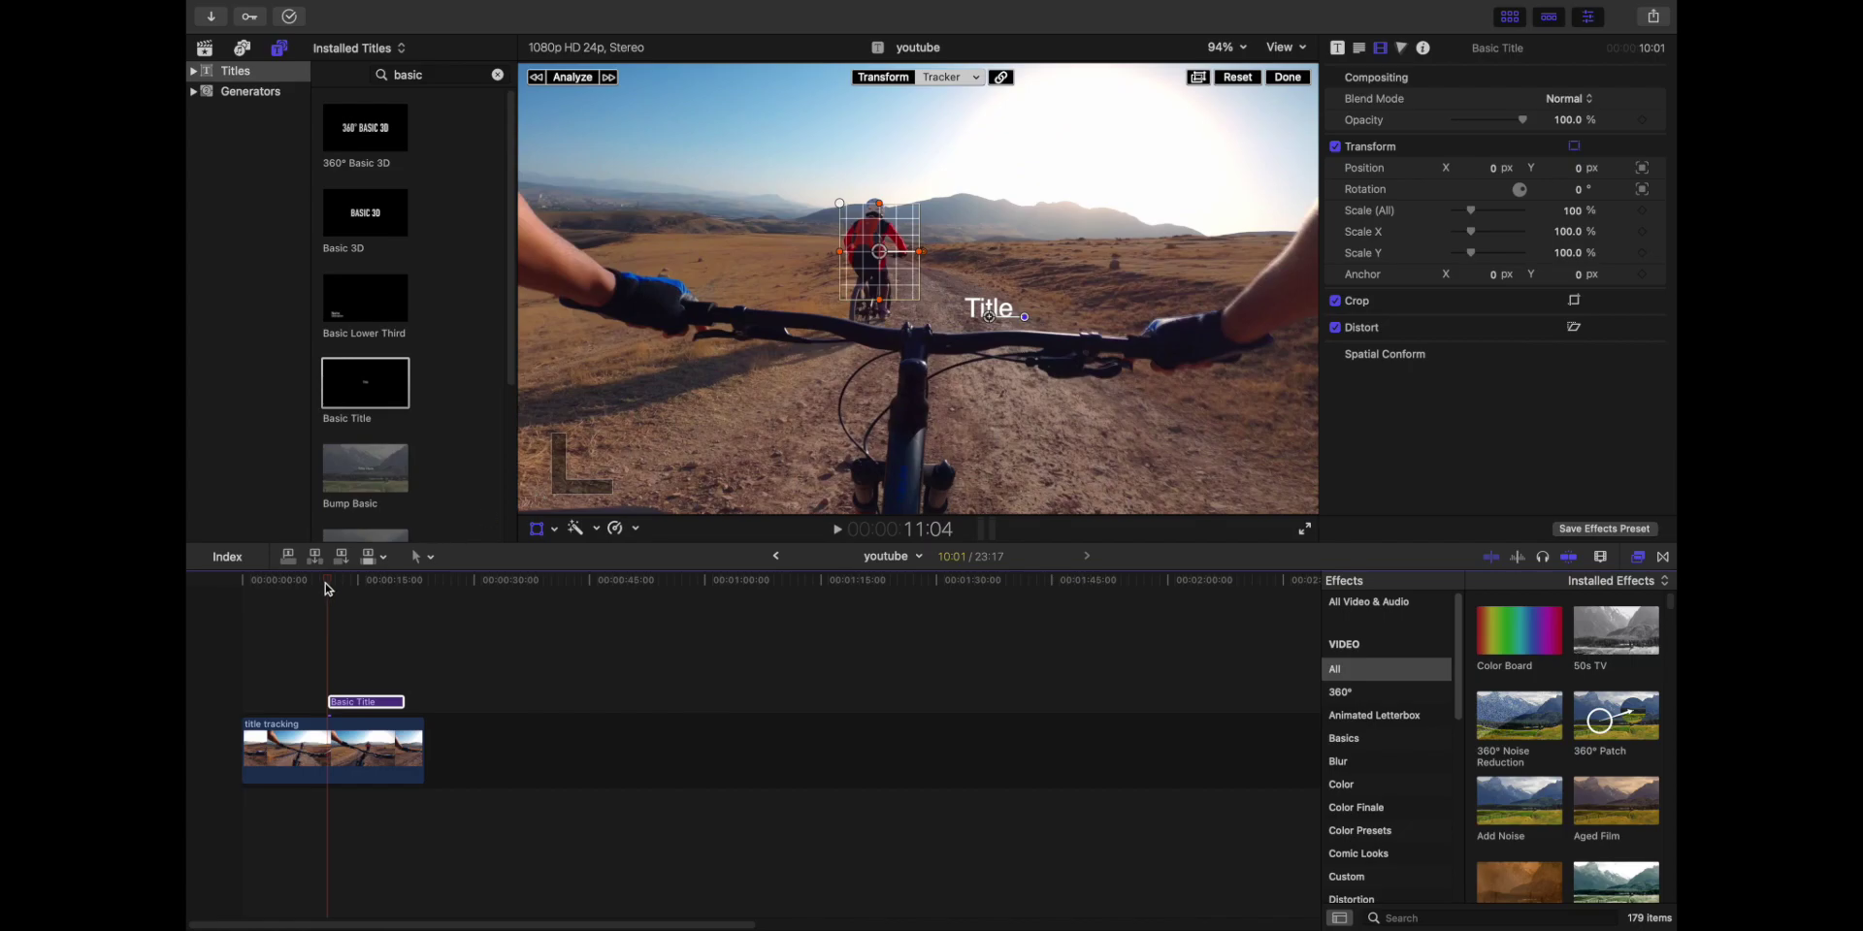
click(328, 587)
key(space)
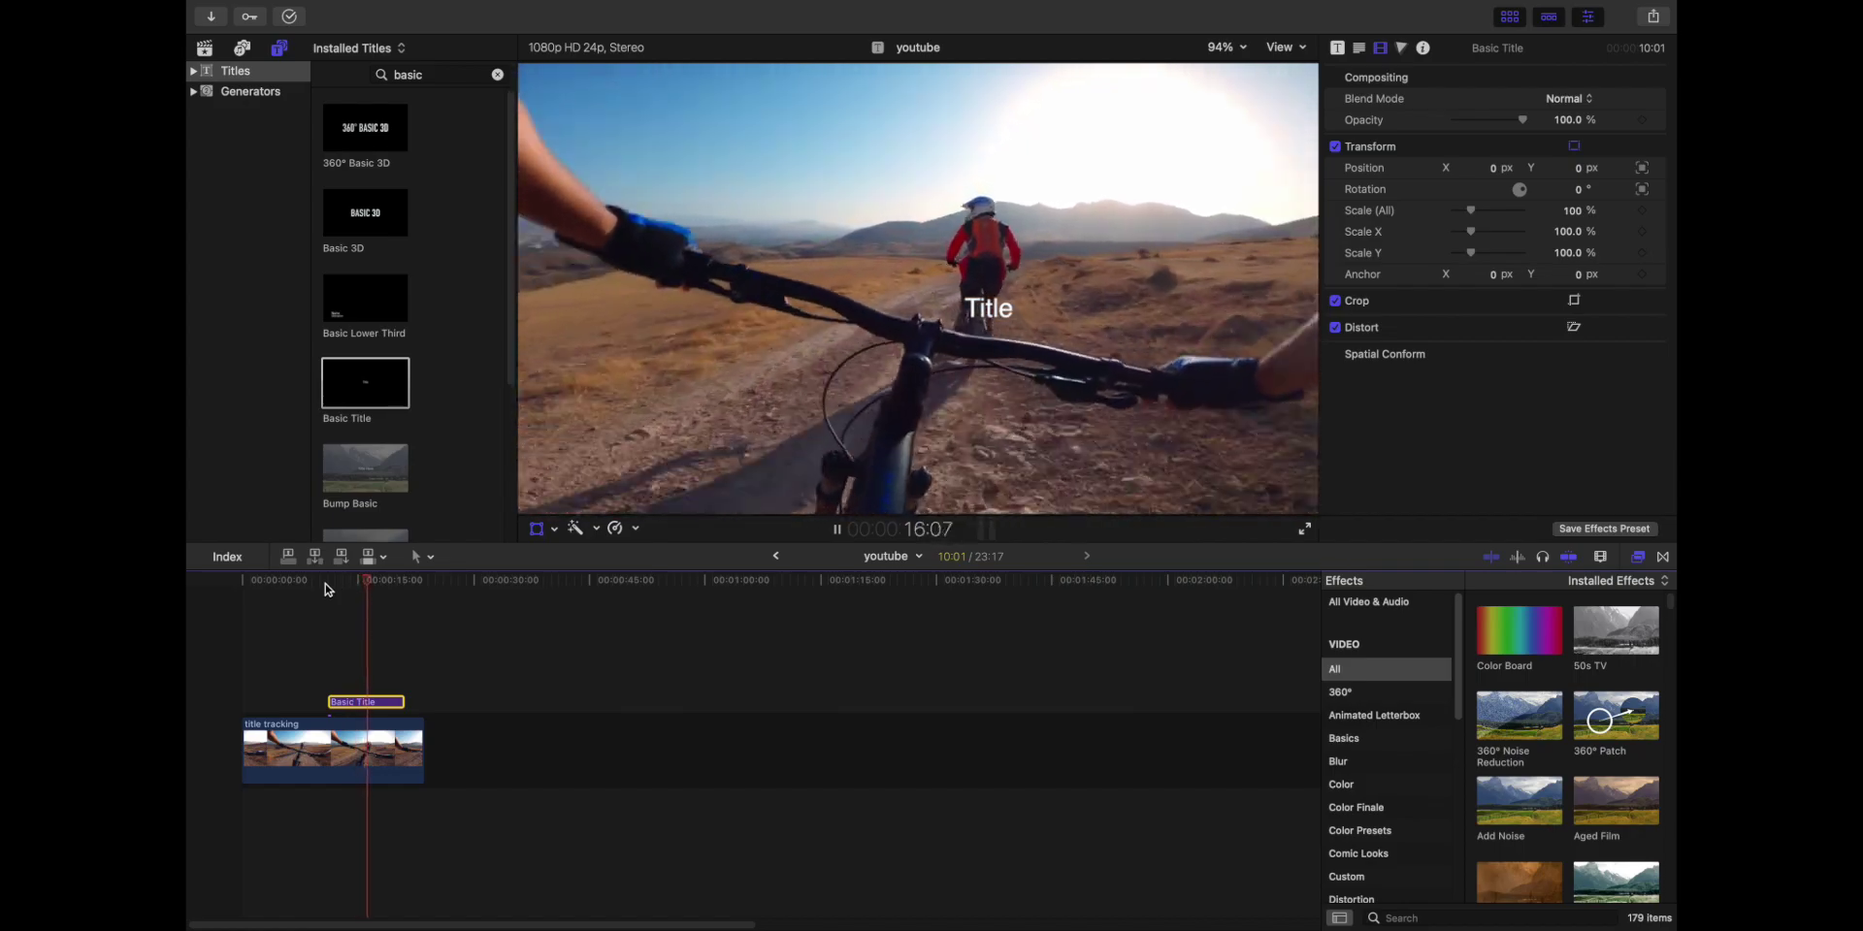
click(328, 587)
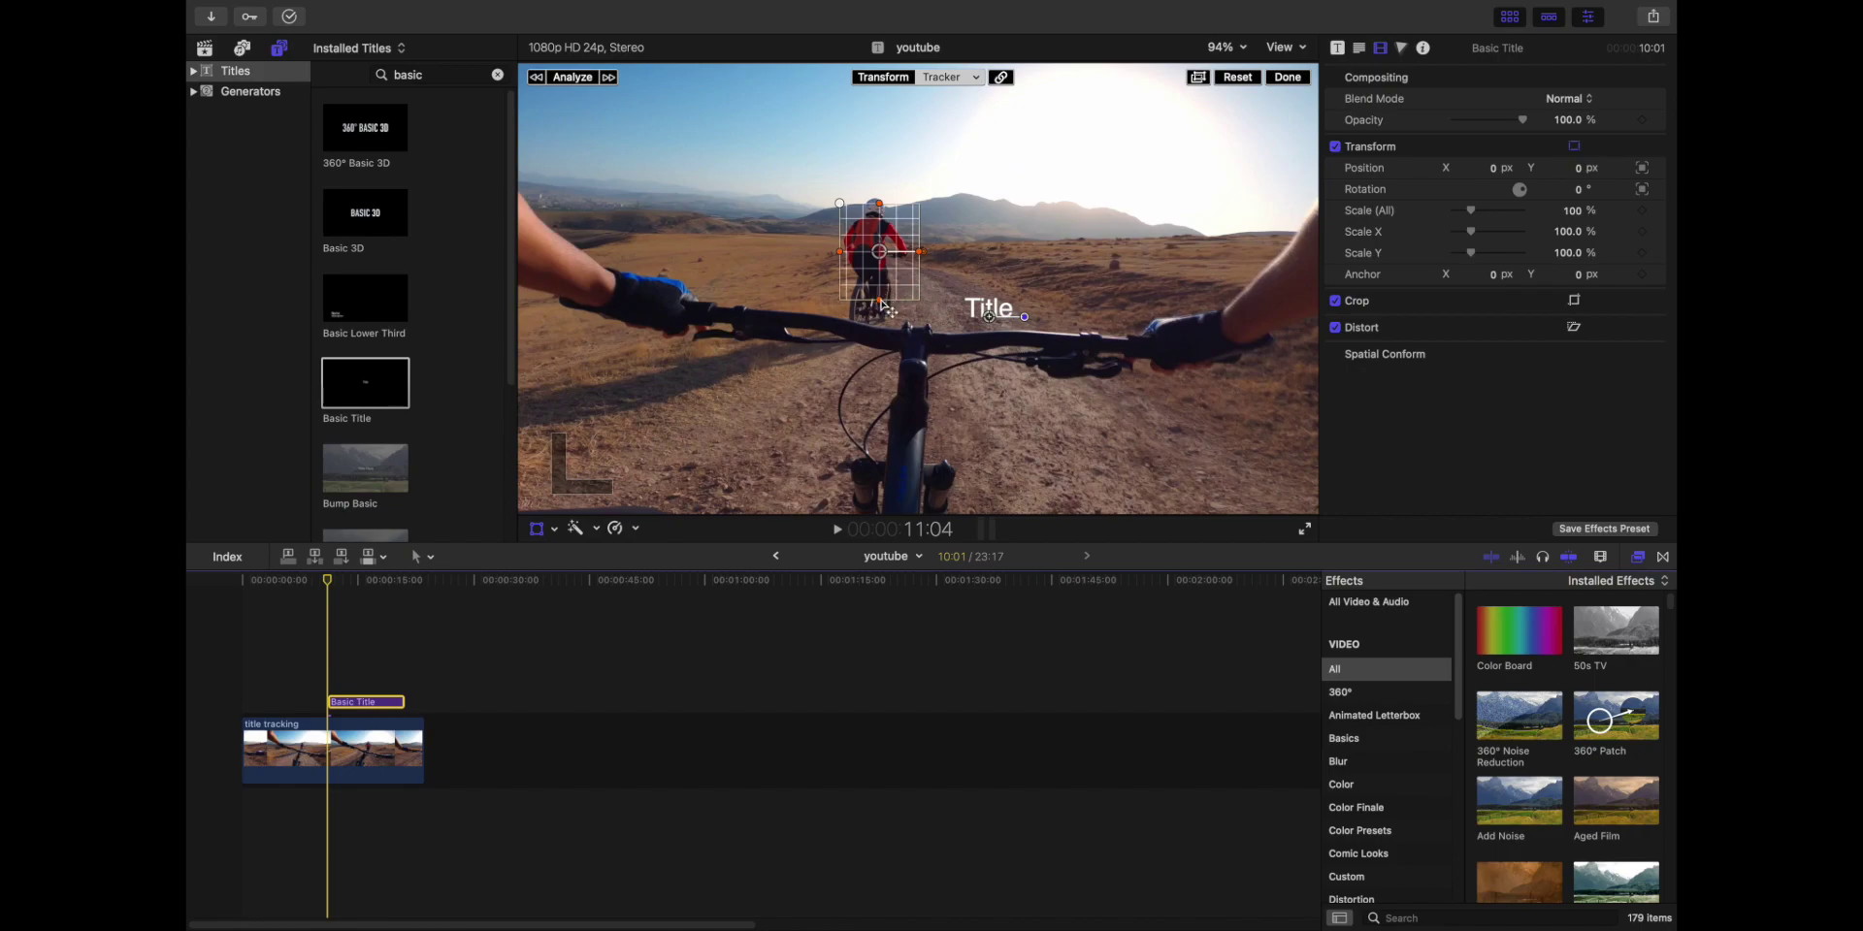
Step: Reshape the tracking shape into a taller, narrower oval fitted around the cyclist
drag(880, 303, 879, 327)
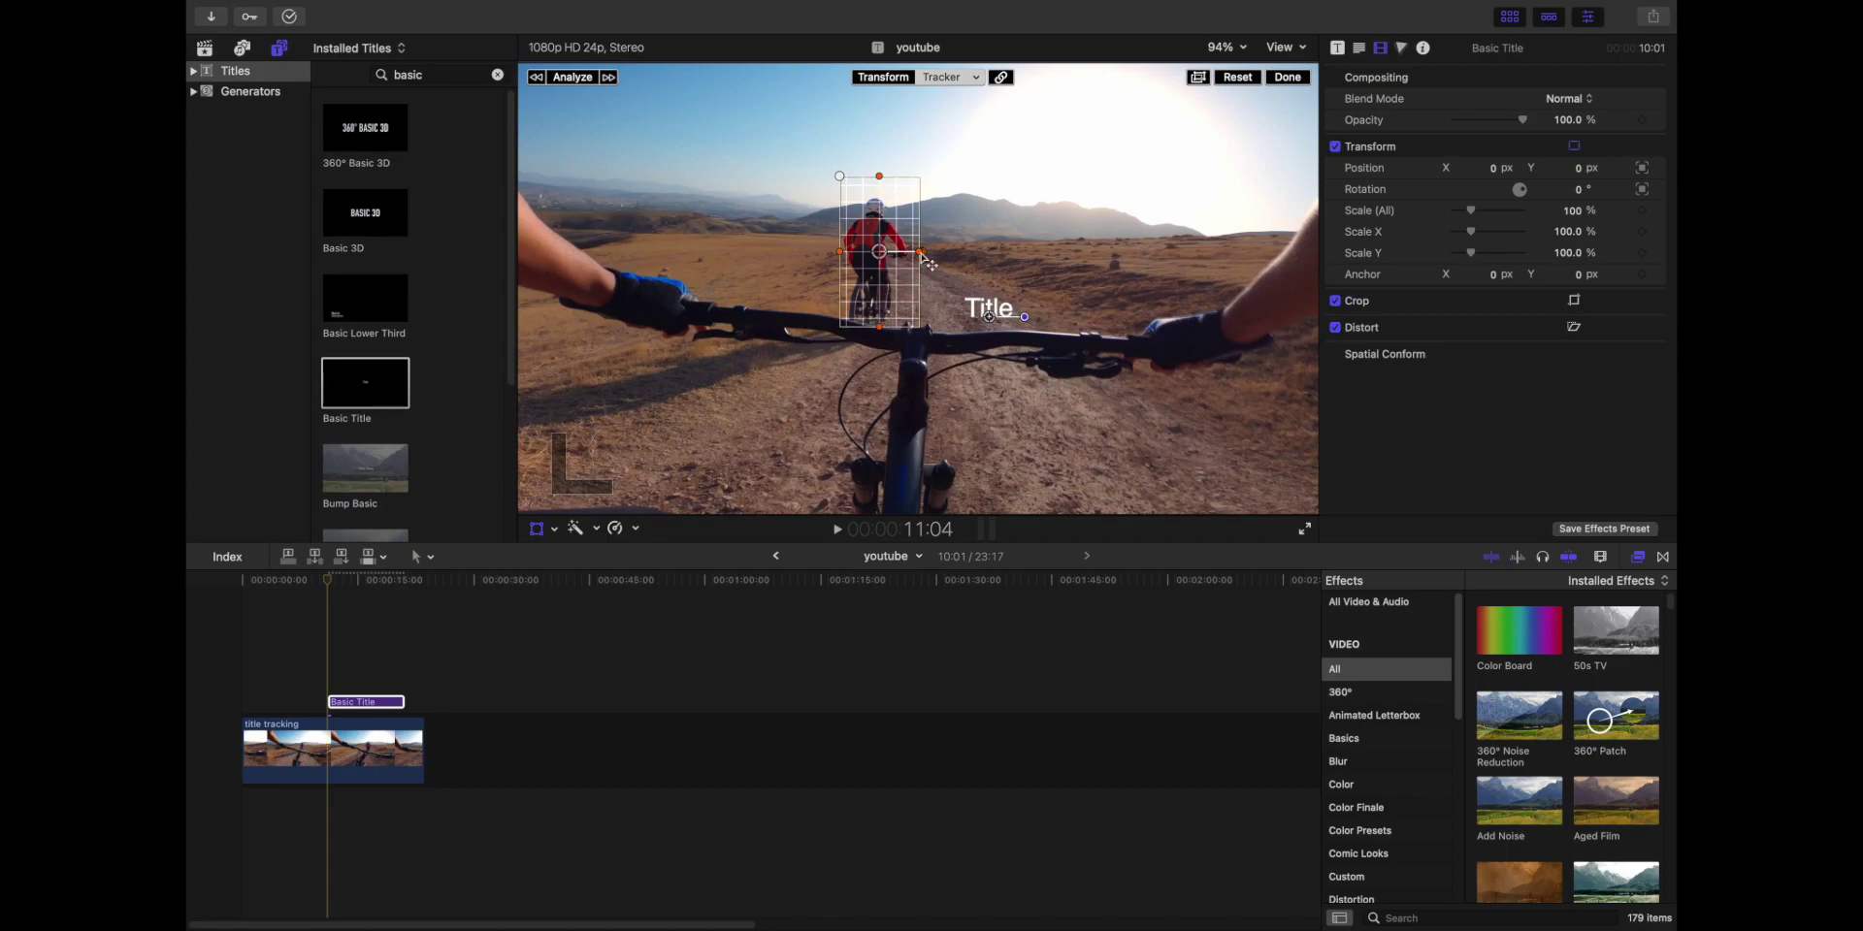
mouse_move(920, 252)
mouse_down()
mouse_move(883, 260)
mouse_move(911, 254)
mouse_up()
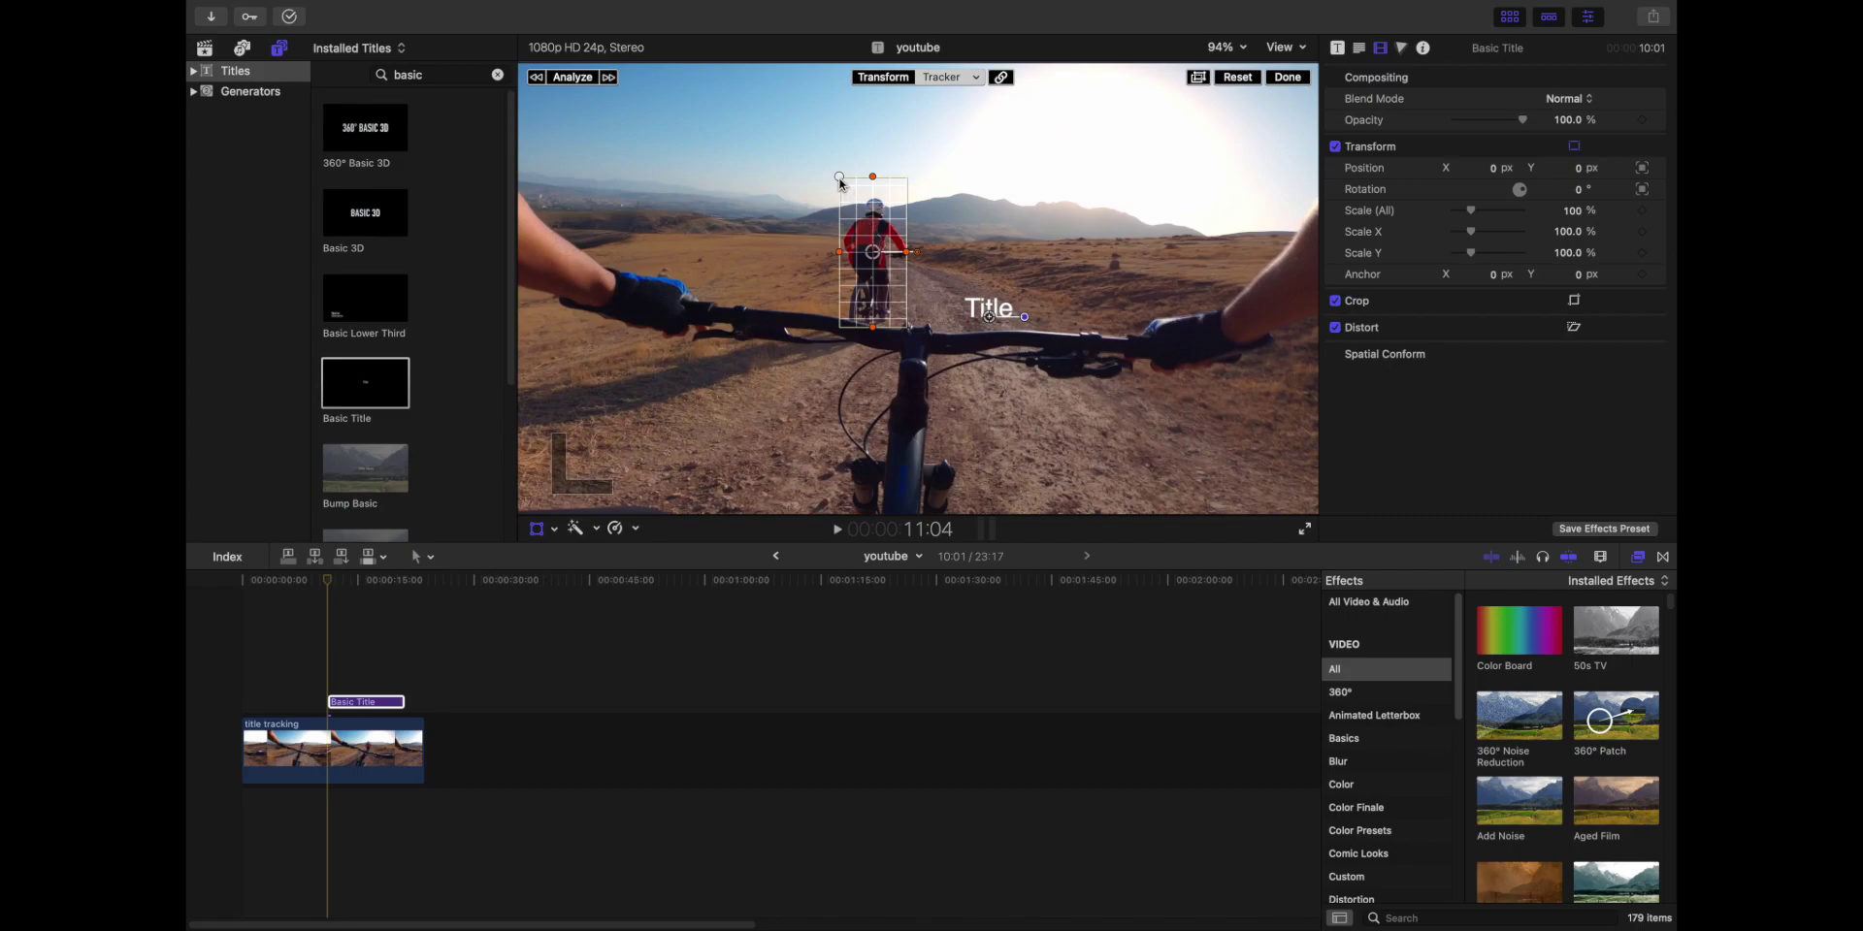
mouse_move(840, 180)
mouse_down()
mouse_move(853, 197)
mouse_move(873, 182)
mouse_up()
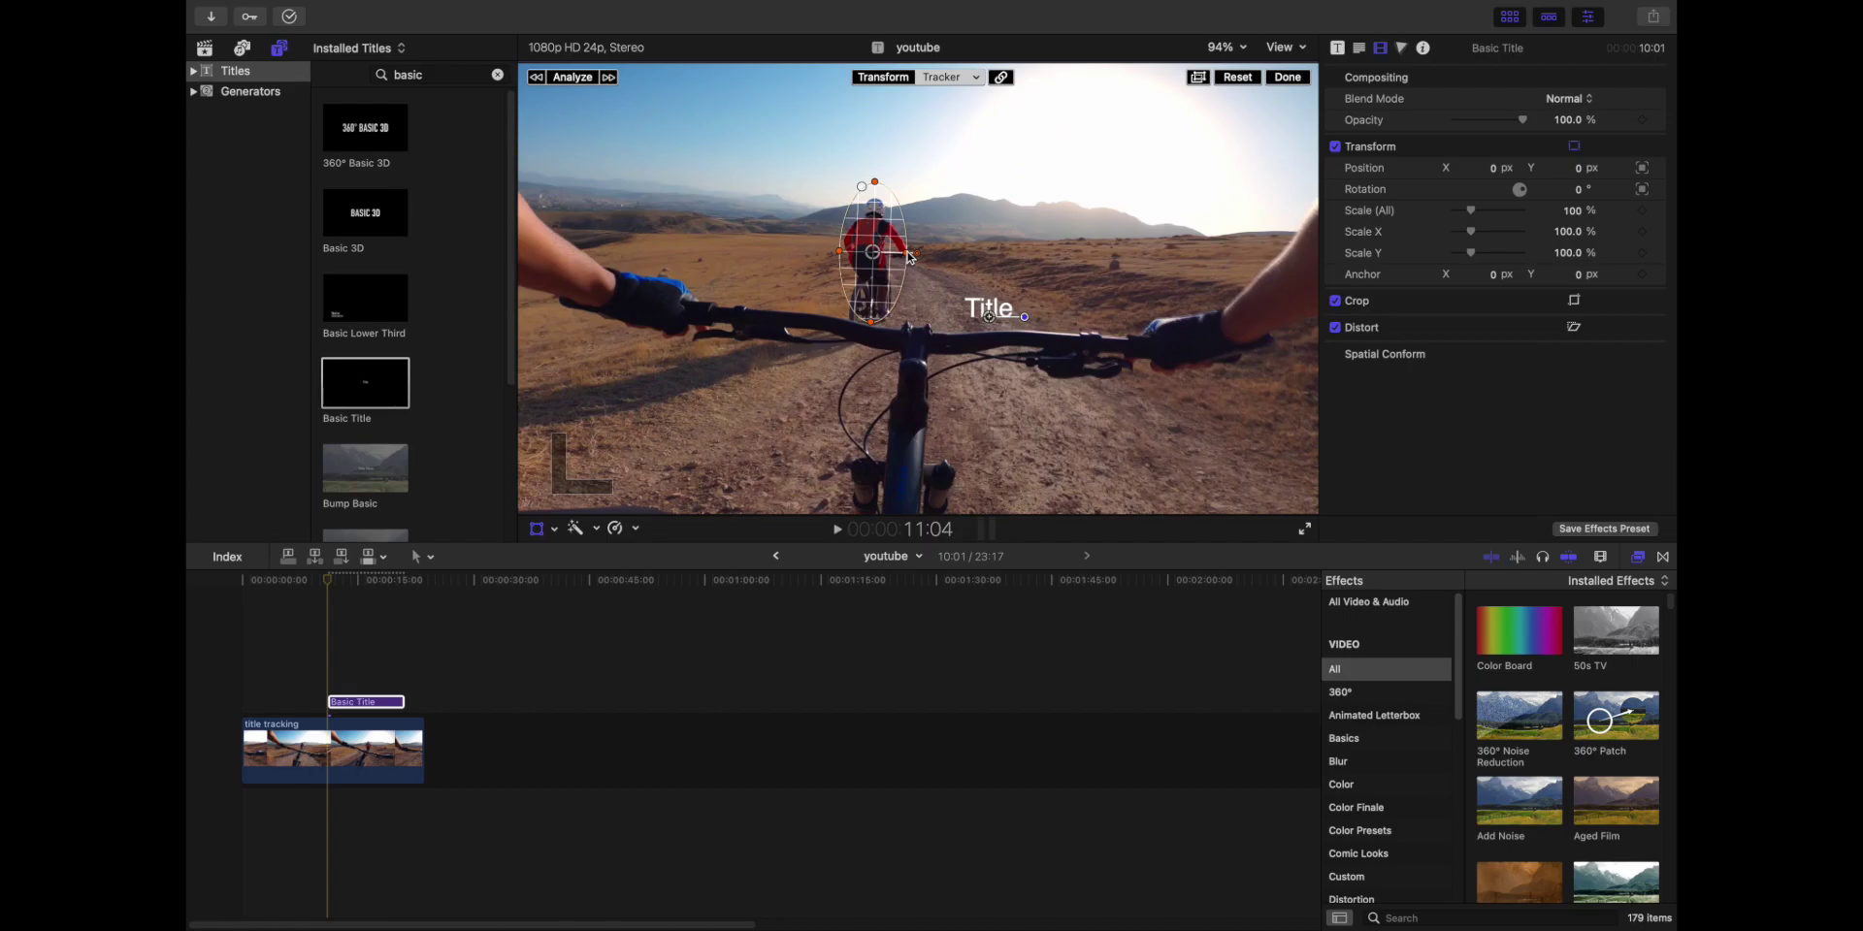
Step: Run Analyze in the tracker bar to track the cyclist's movement across the clip
click(580, 80)
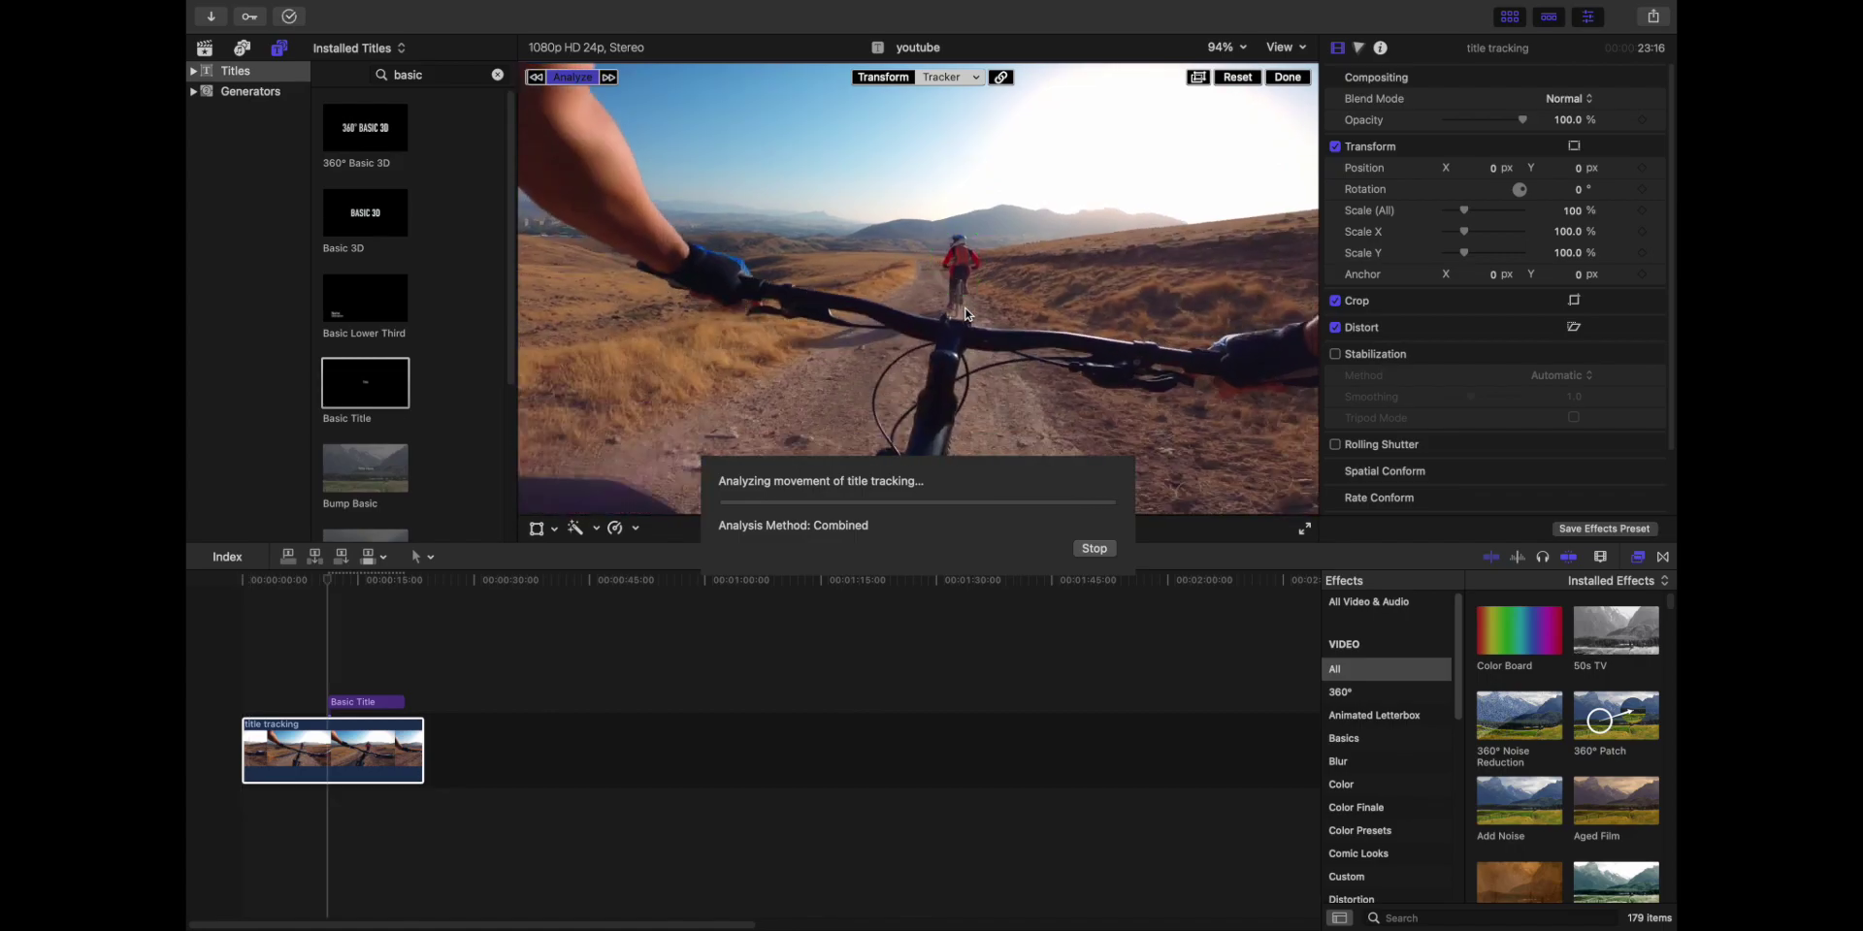
Step: Extend the Basic Title's start and end edges to match the whole video clip
click(331, 703)
drag(330, 702, 244, 702)
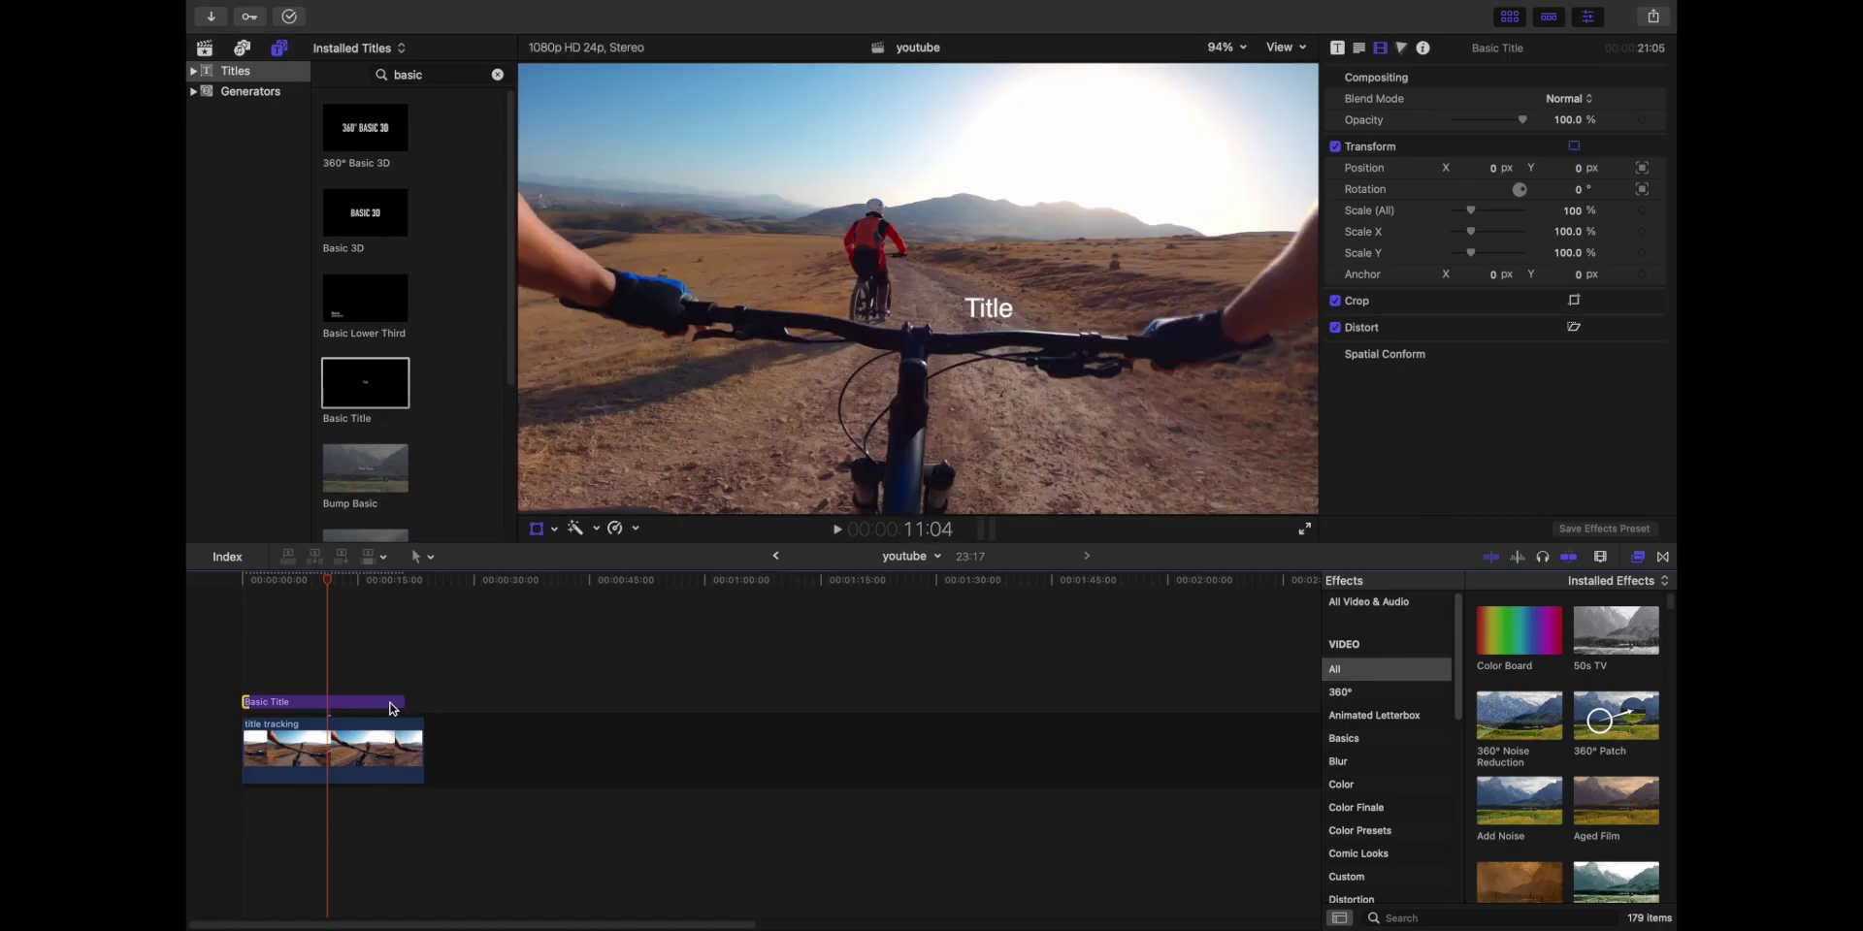
drag(401, 702, 423, 702)
Step: Play from the start and scrub back to confirm the title follows the cyclist
click(255, 582)
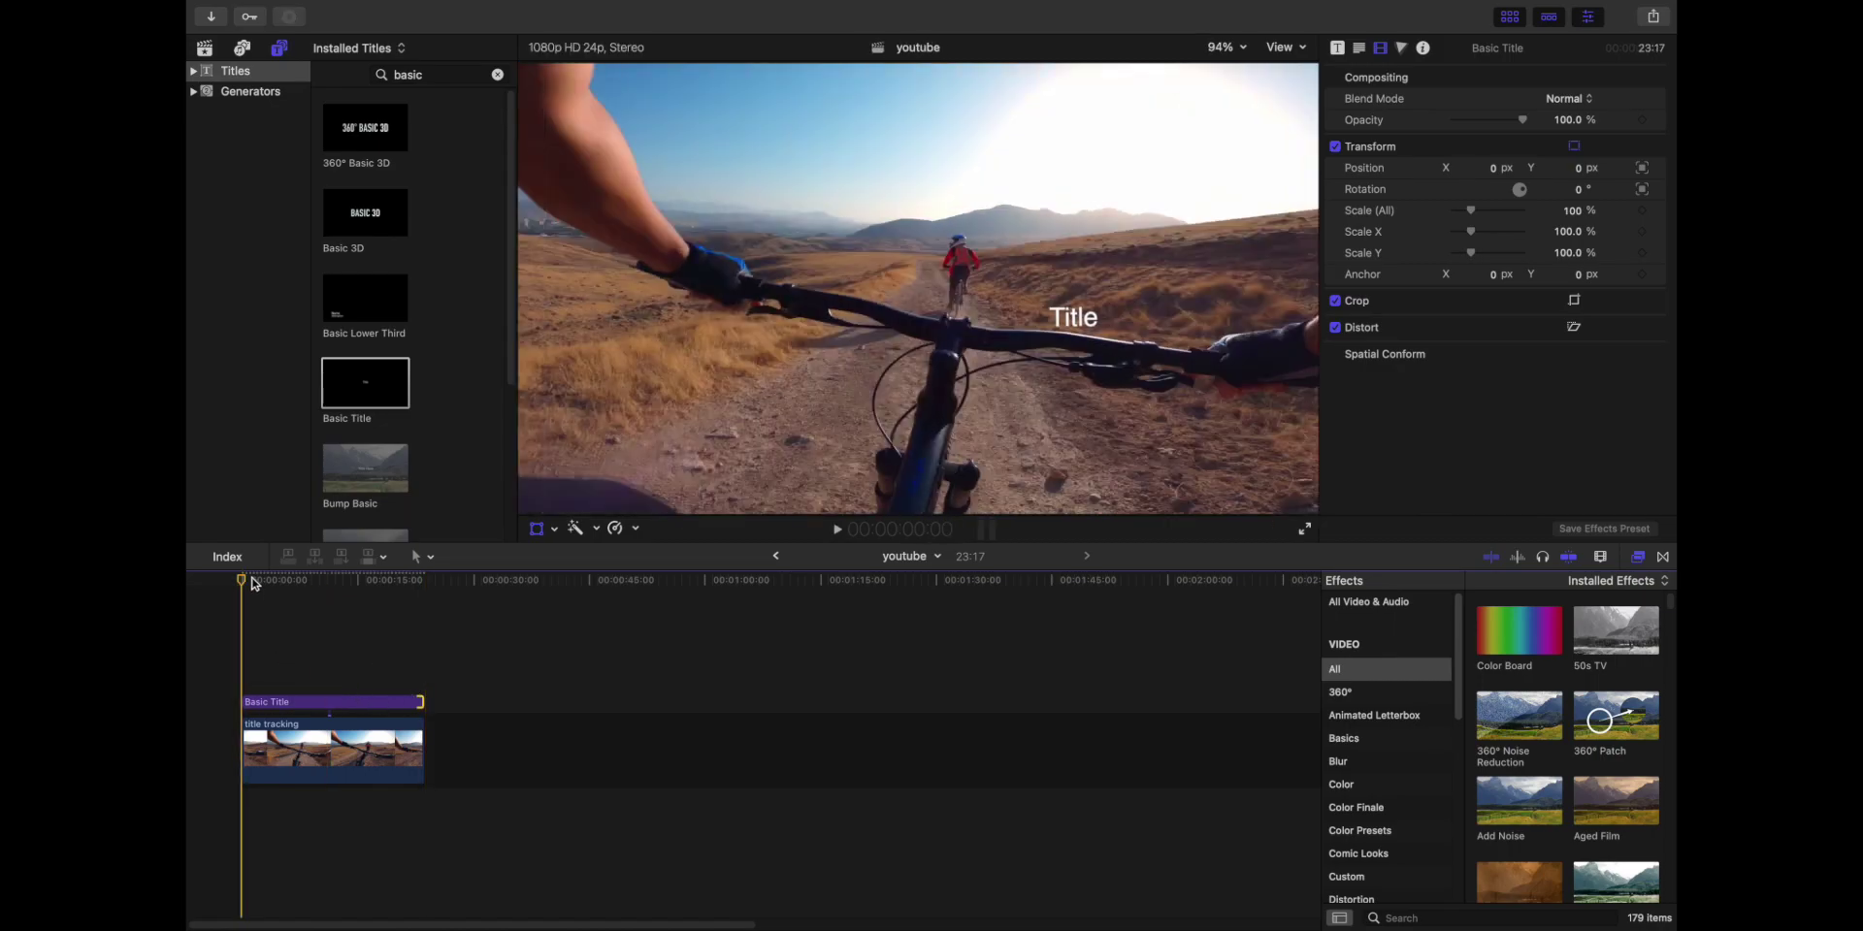
key(space)
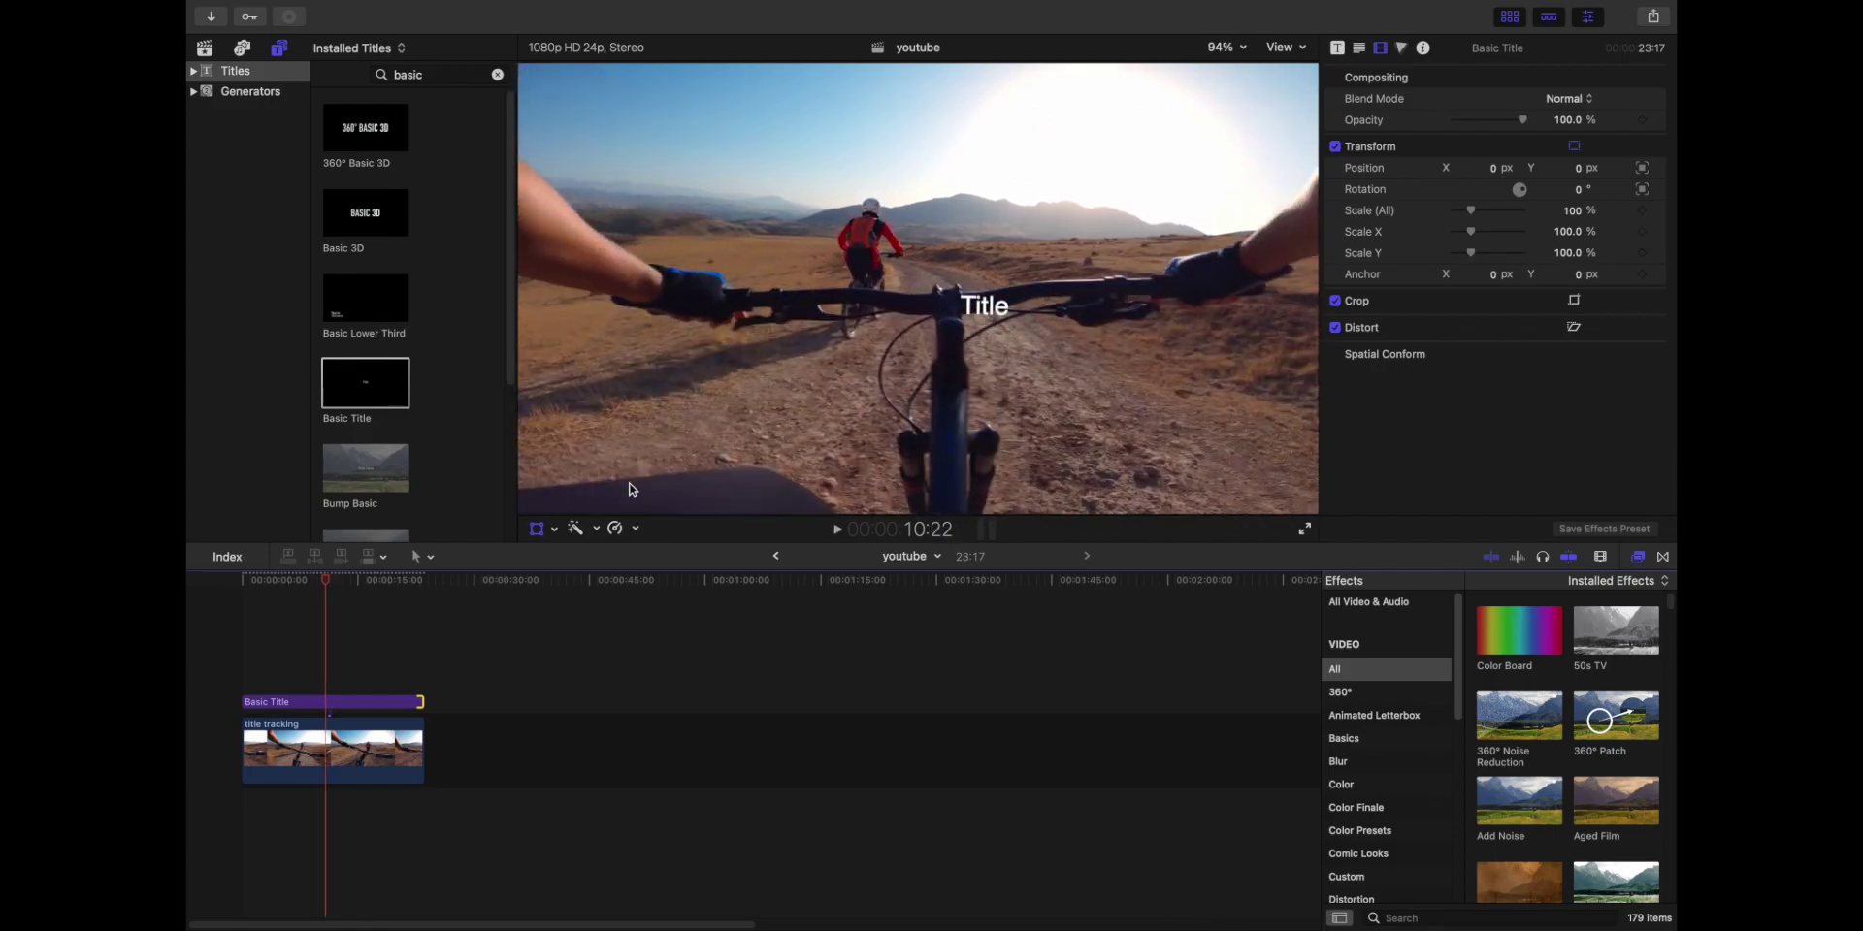
click(318, 582)
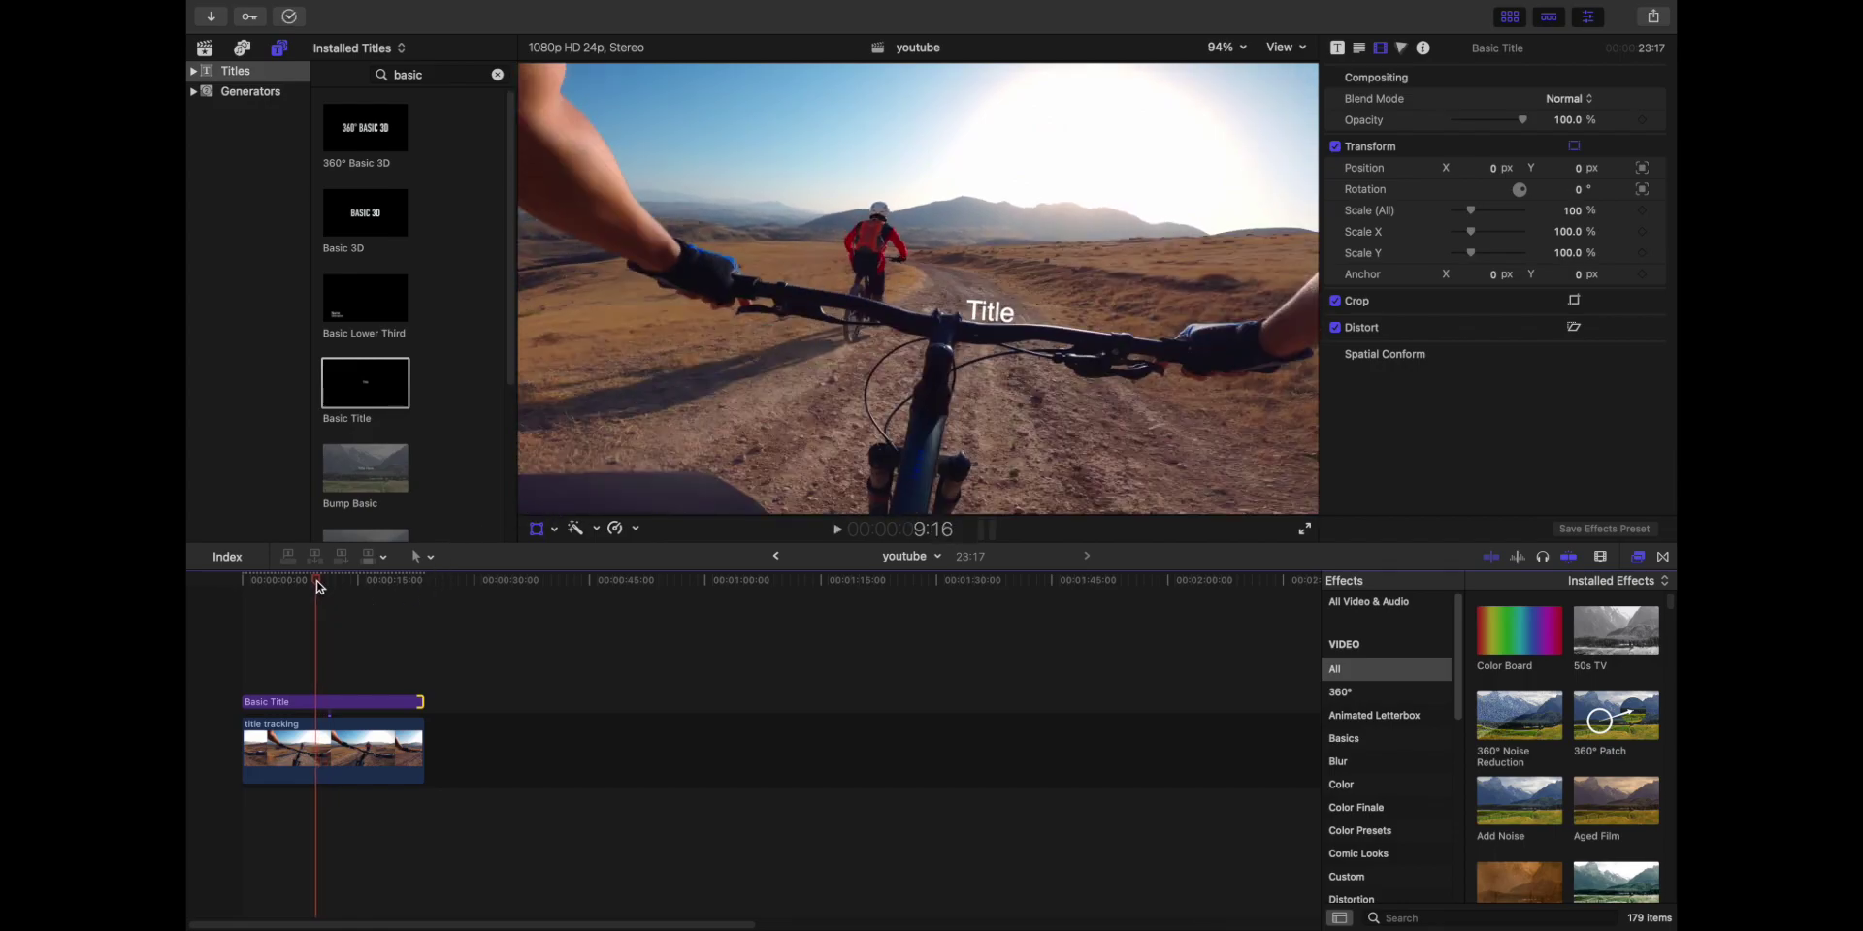
drag(319, 586, 312, 582)
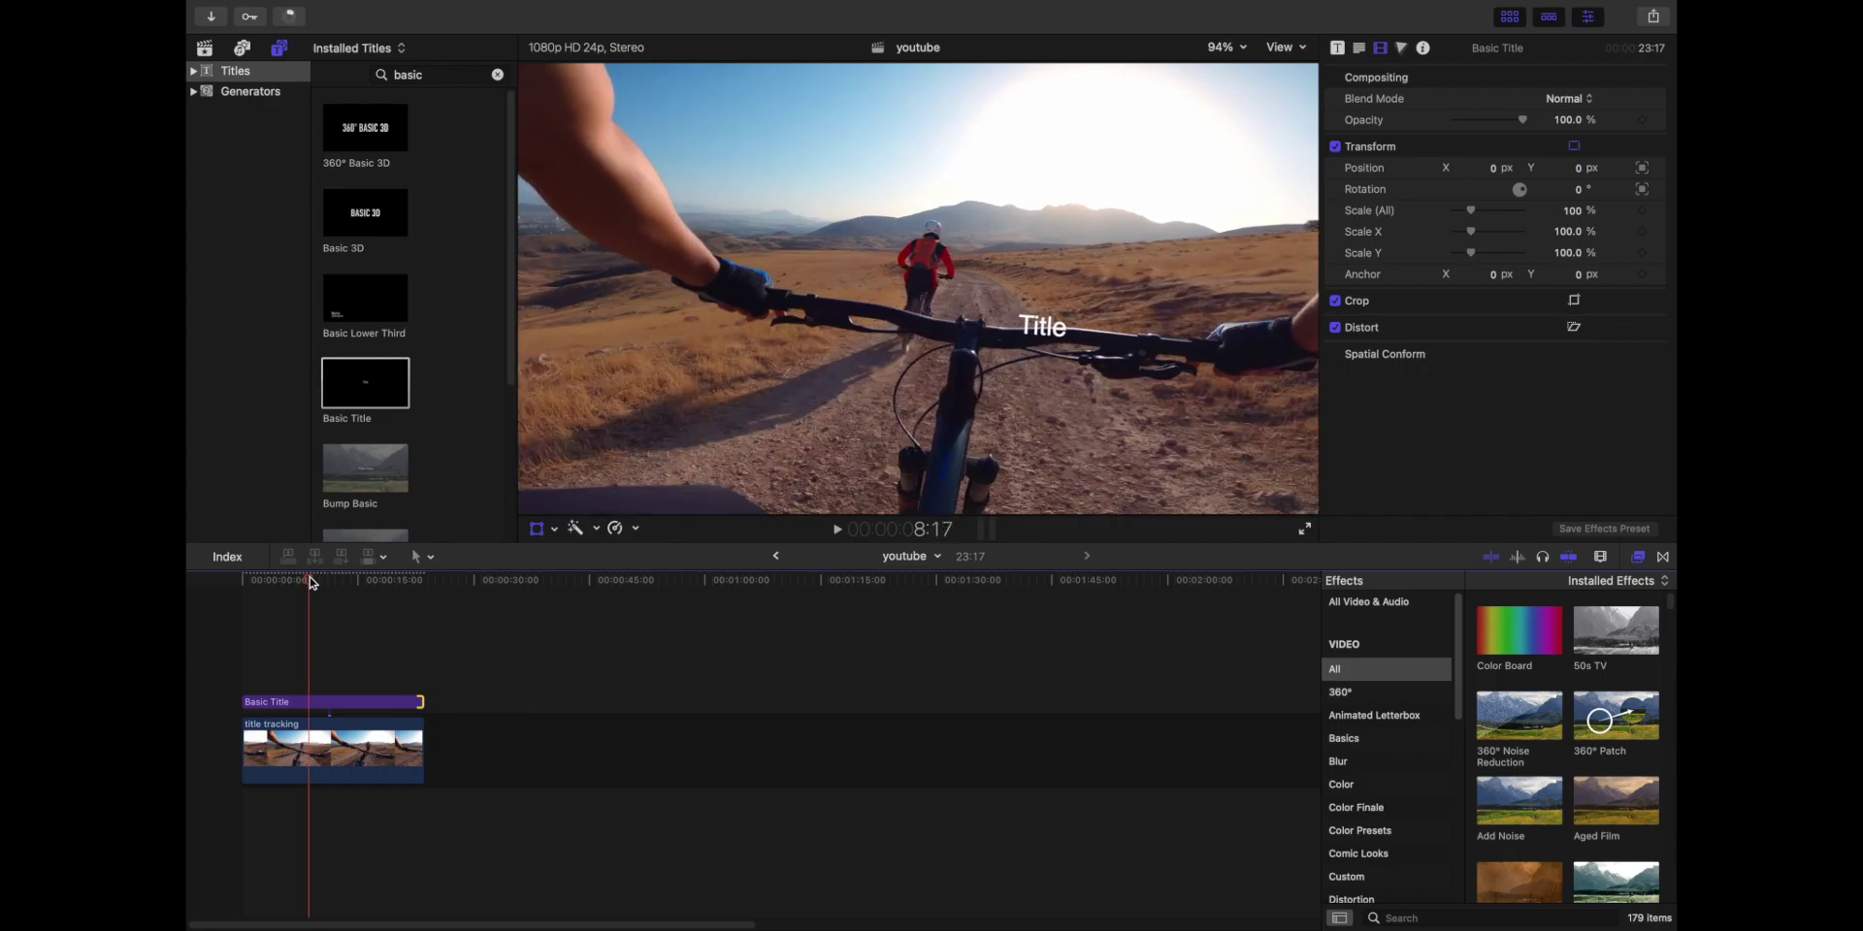
Step: Enable Rotation in the title's Transform tracker options, then deselect and play from near the start
click(312, 704)
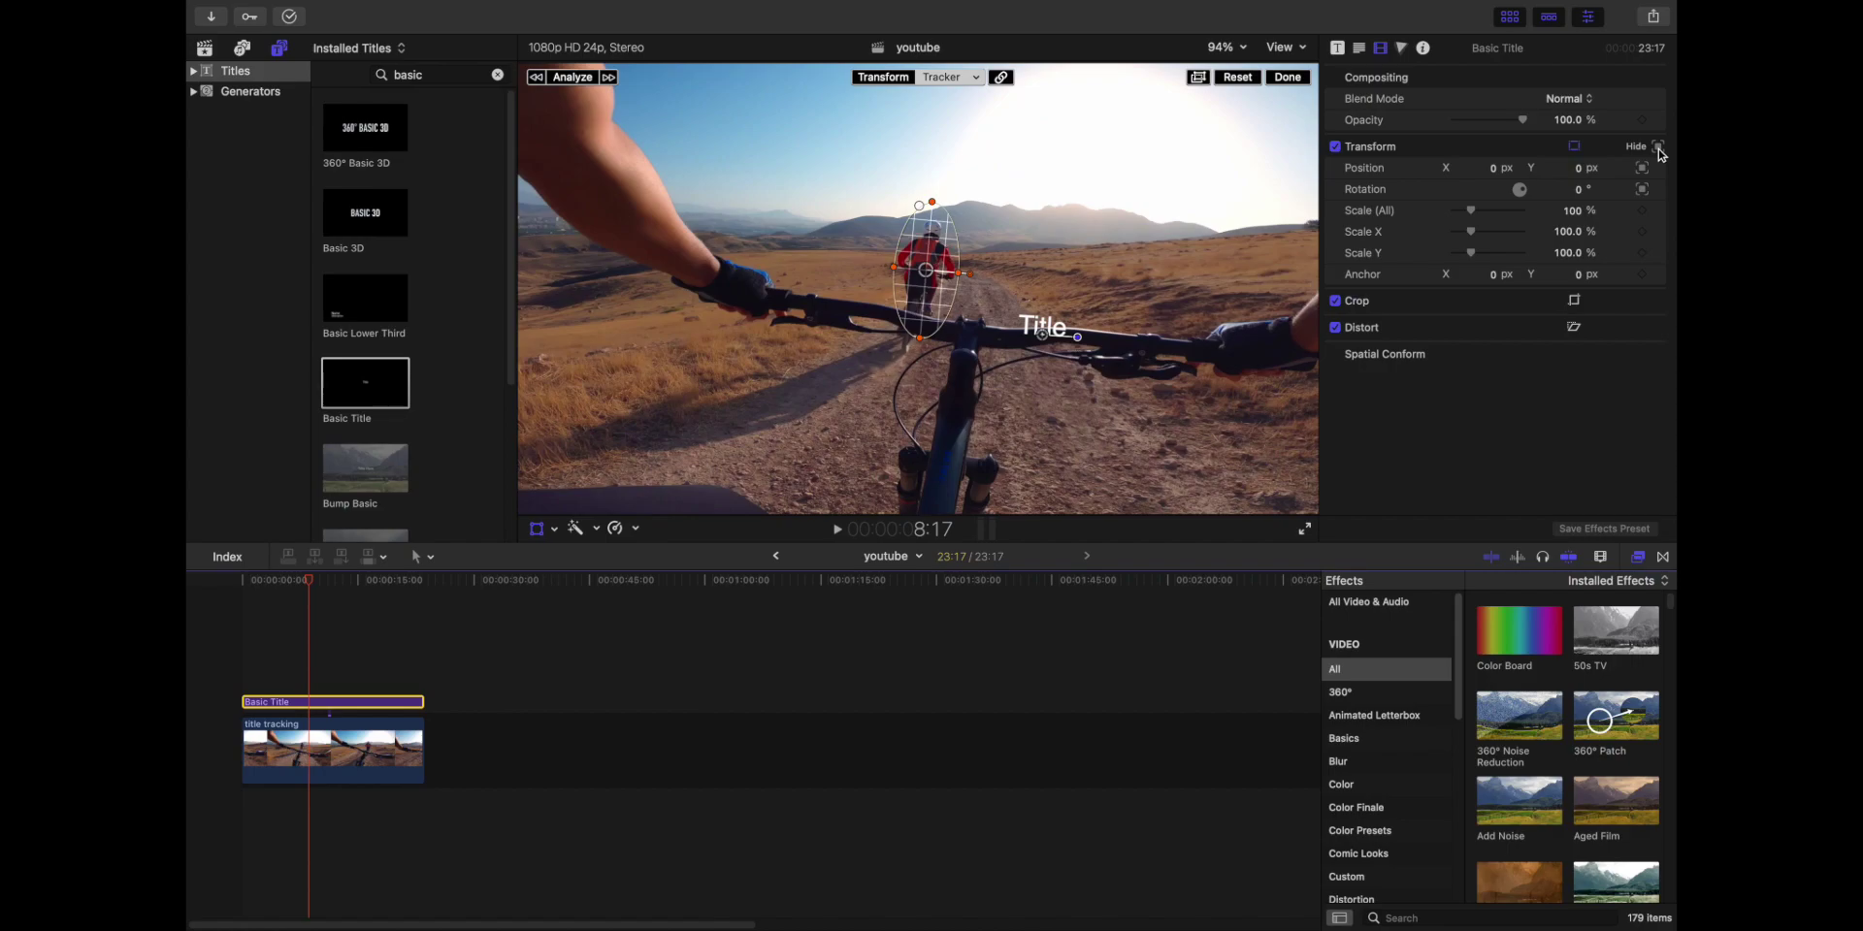
click(1659, 149)
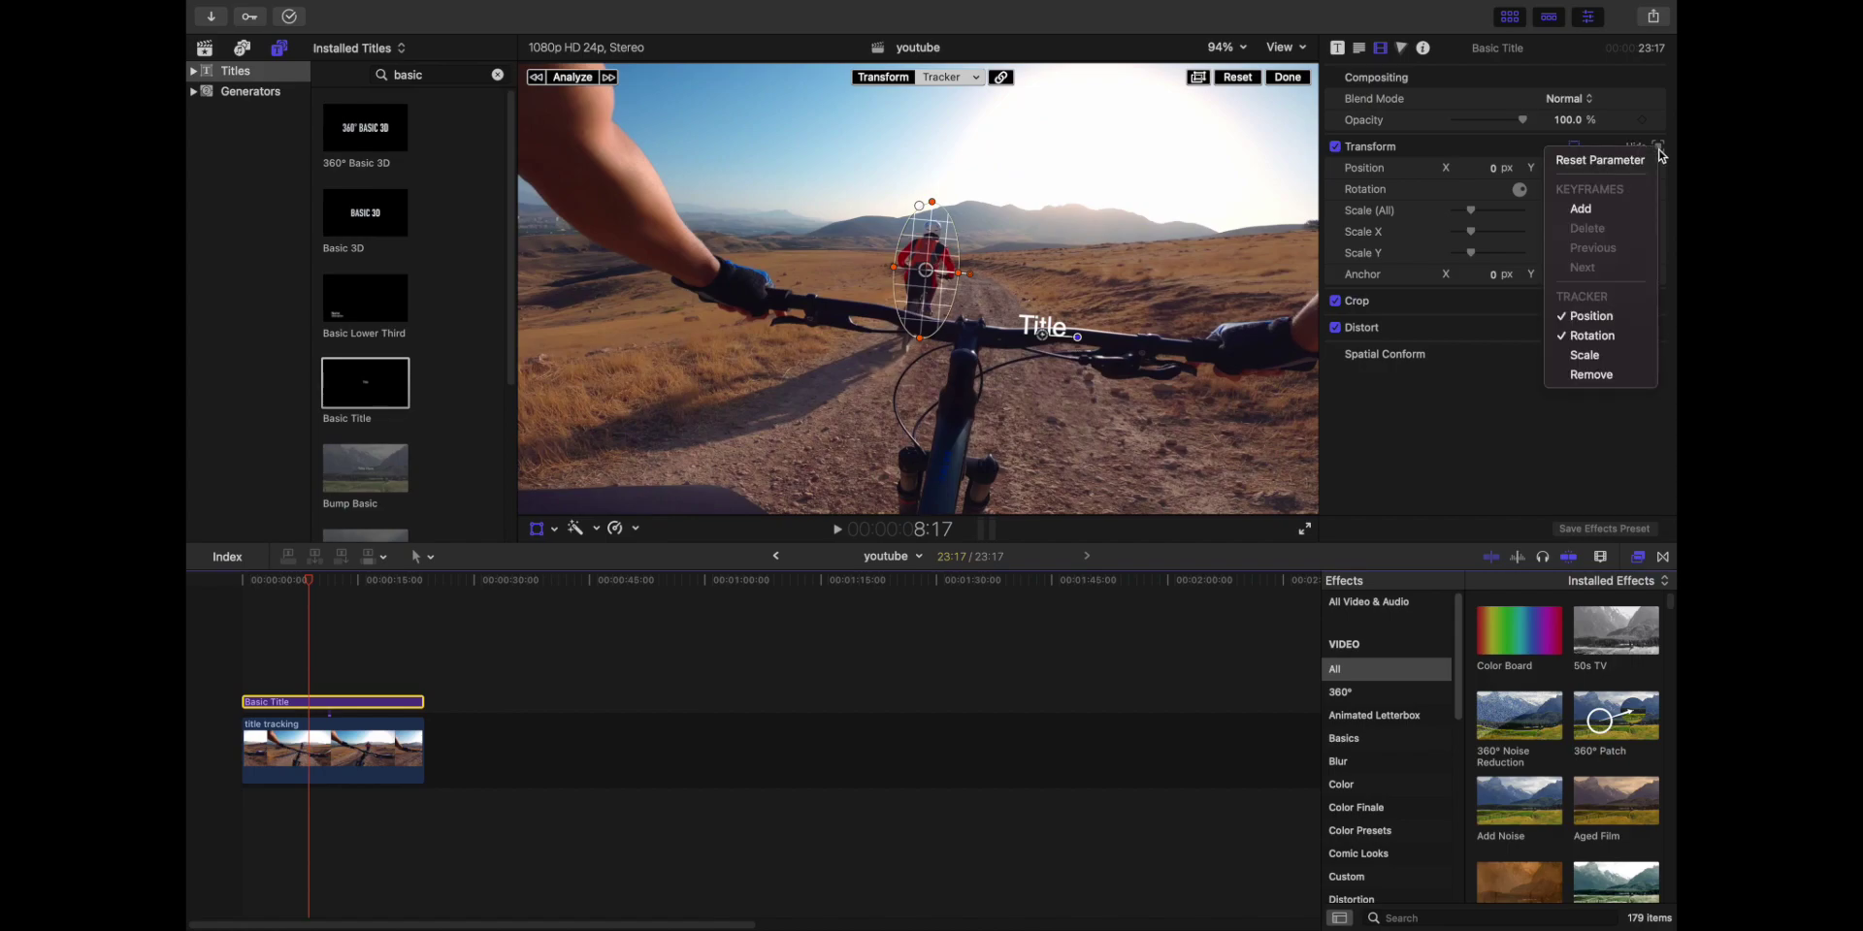
click(1622, 338)
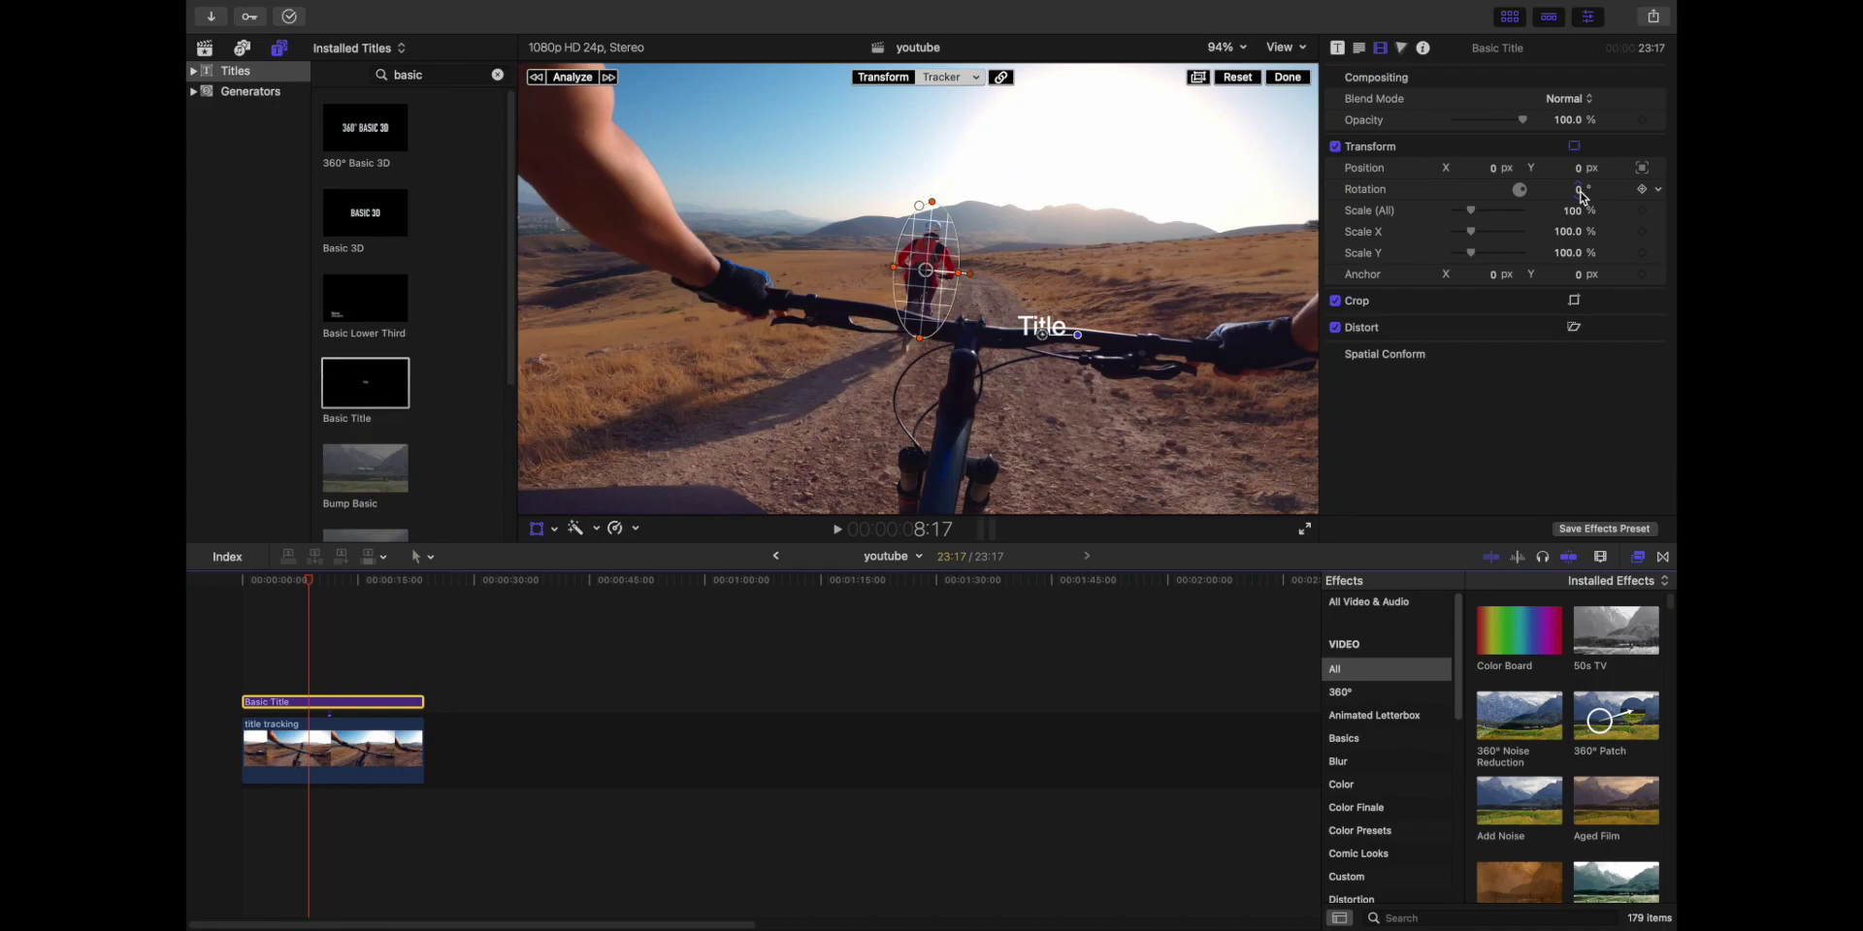
click(255, 668)
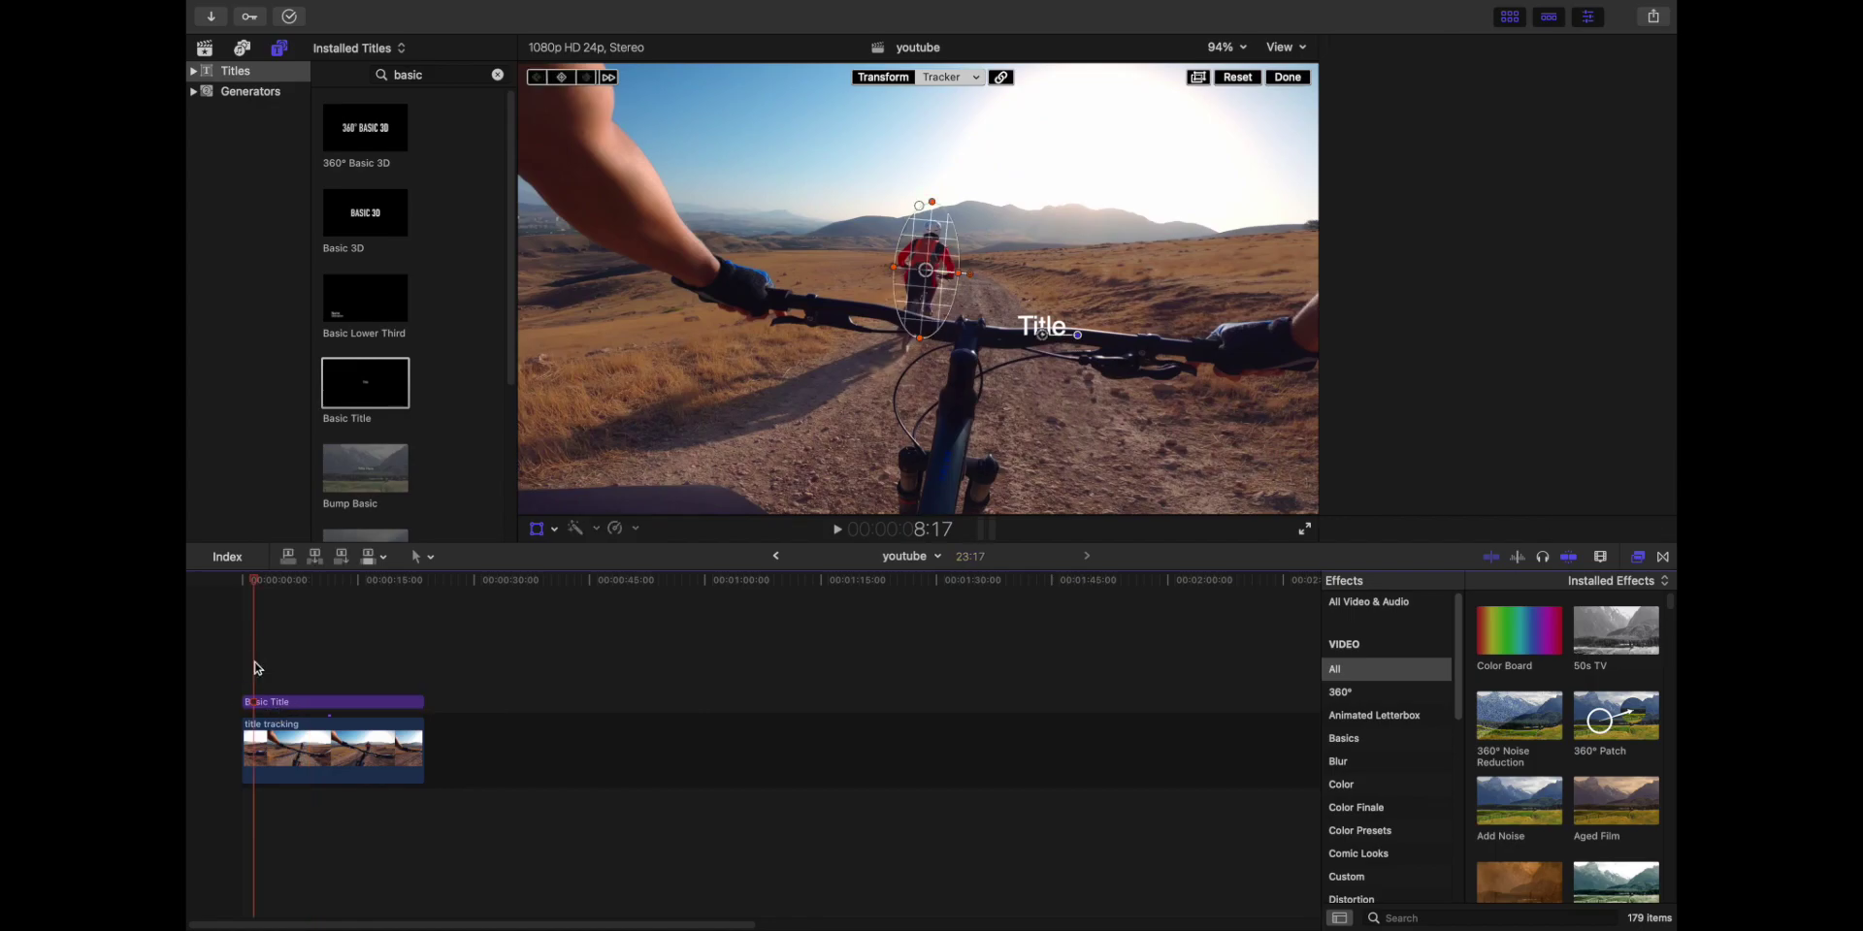
key(space)
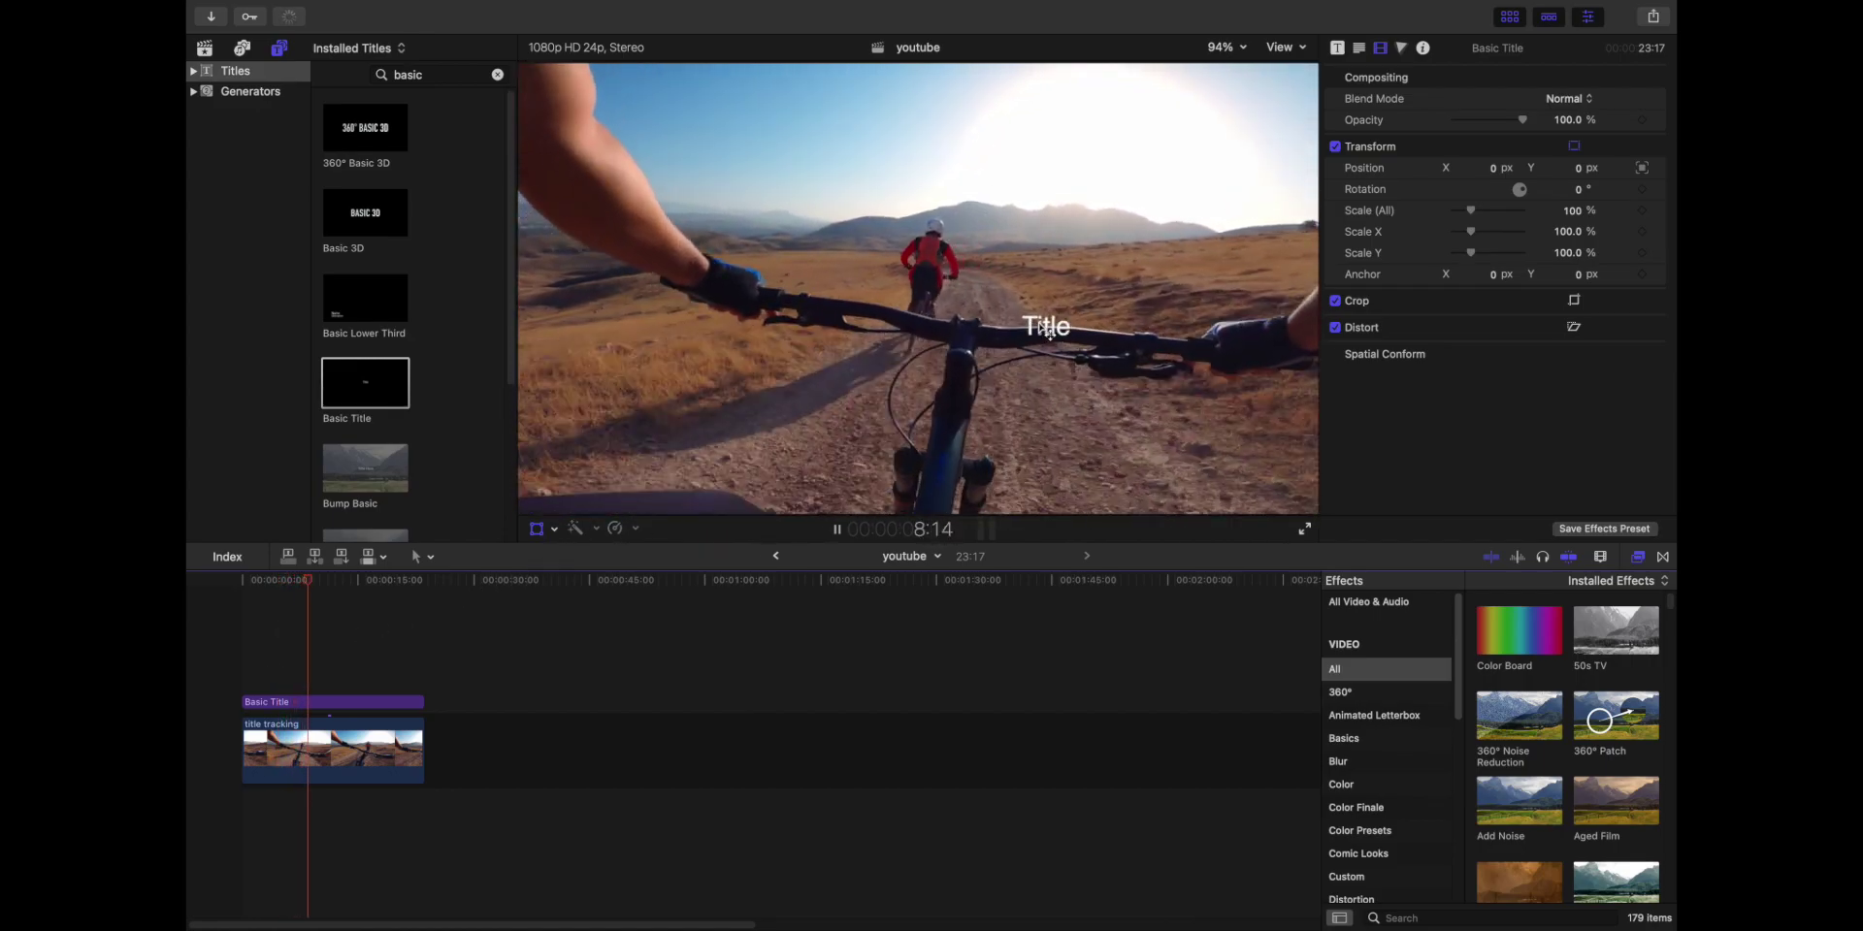
Step: Move the title up-left above the rider and change it to 'MTB' in Hopper Script, size 171
click(305, 707)
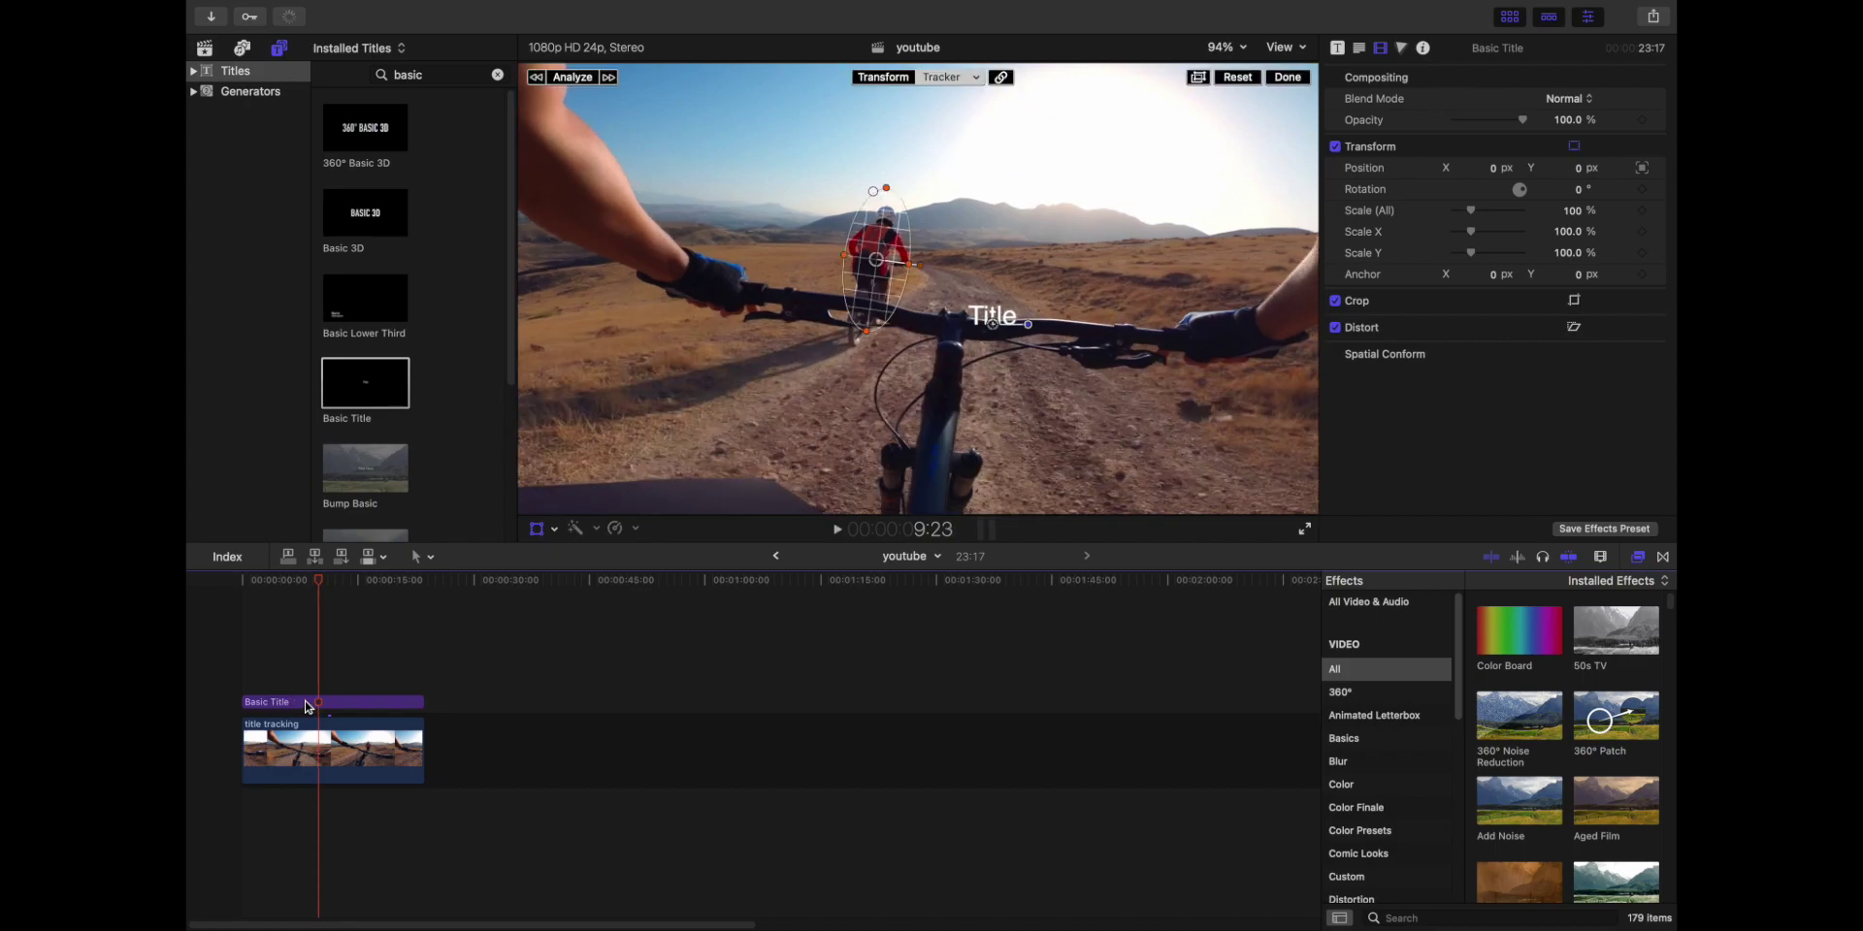
click(307, 707)
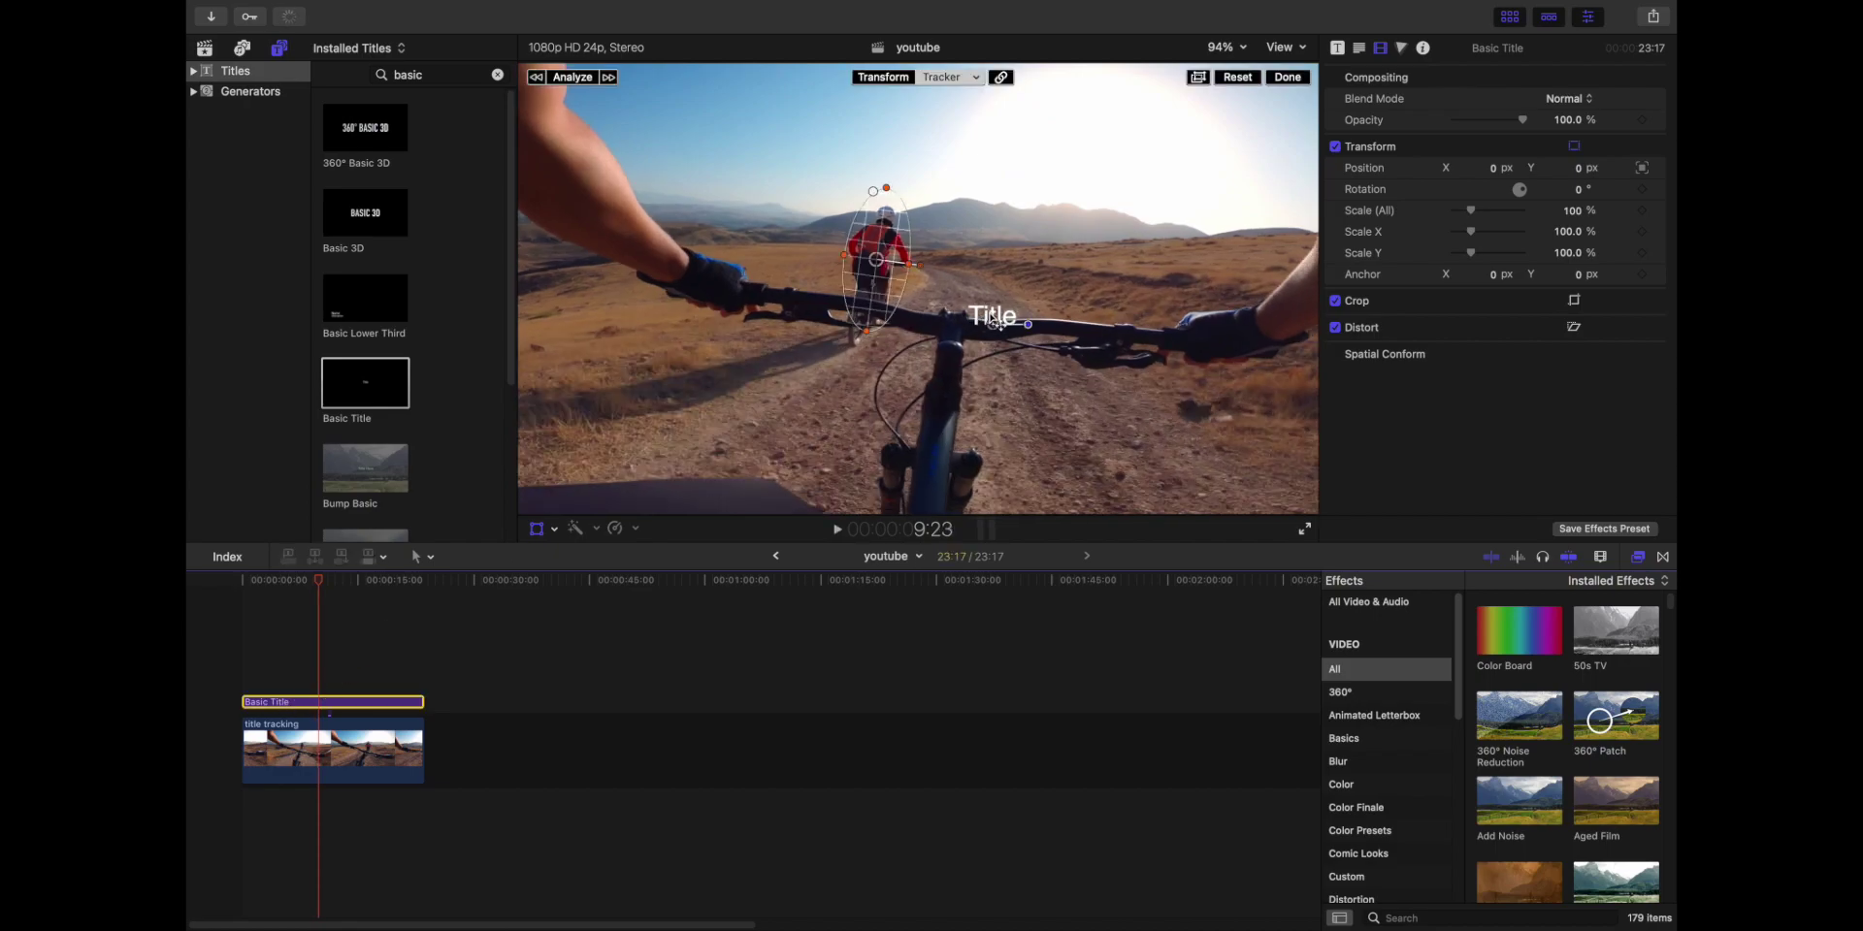
drag(995, 323, 785, 241)
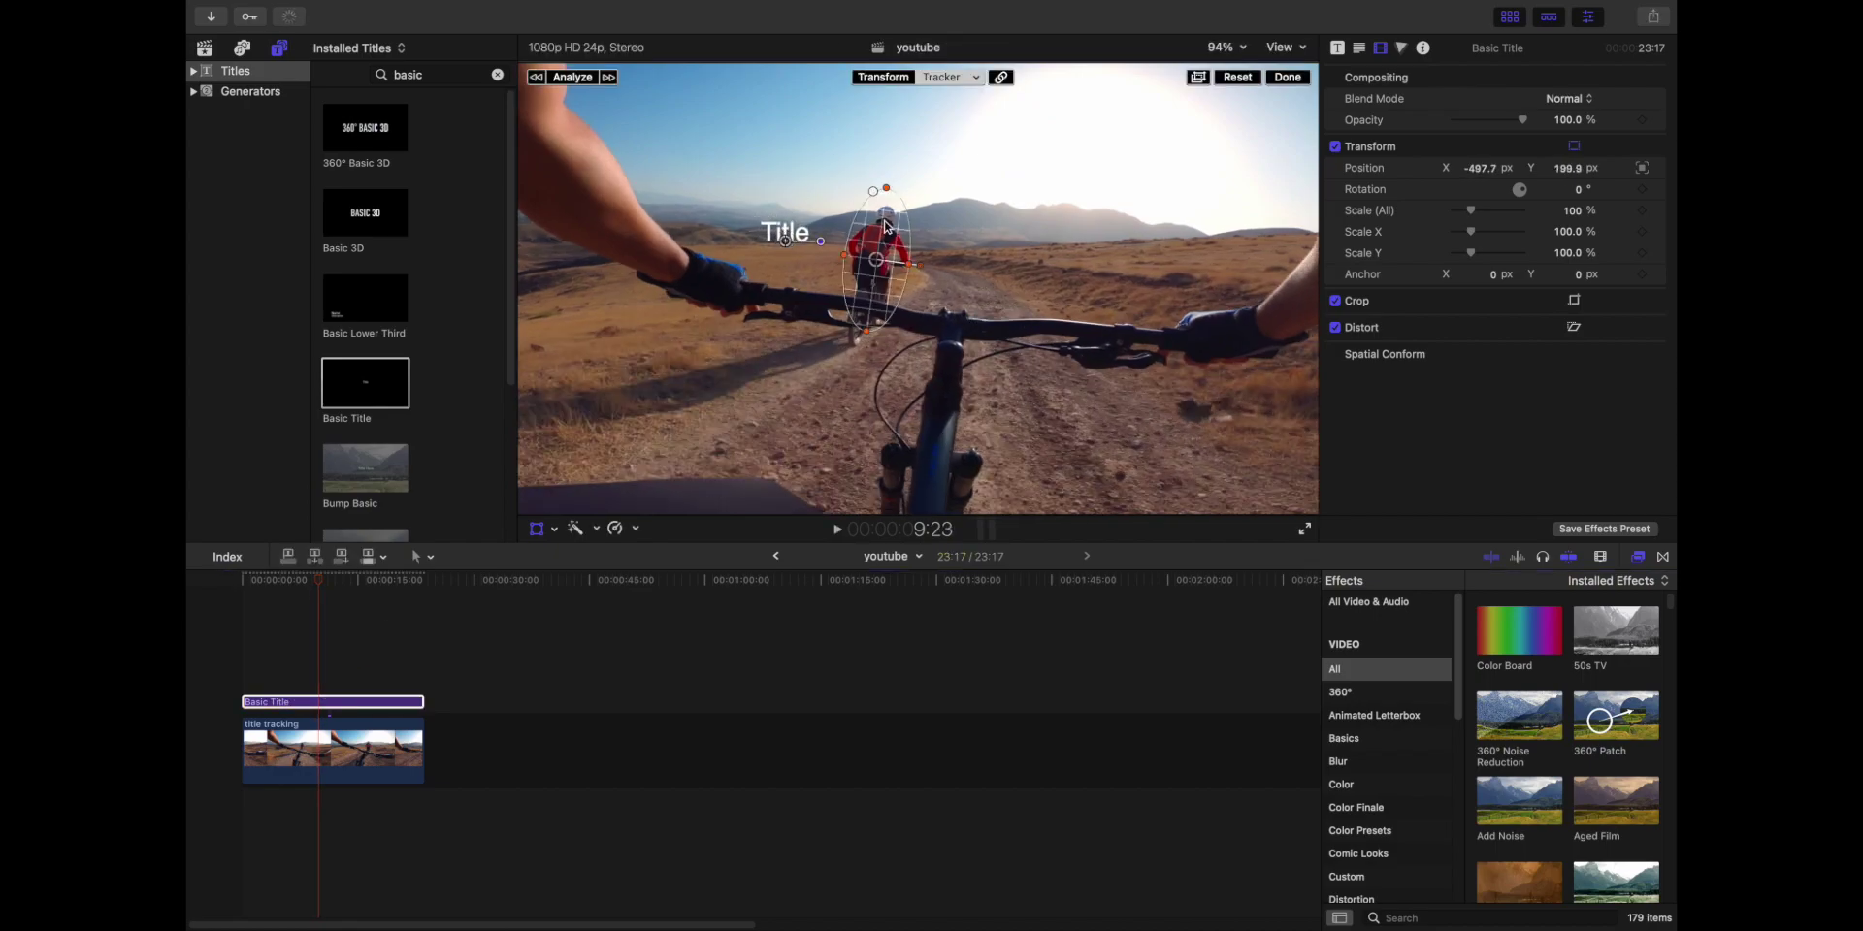
click(1359, 48)
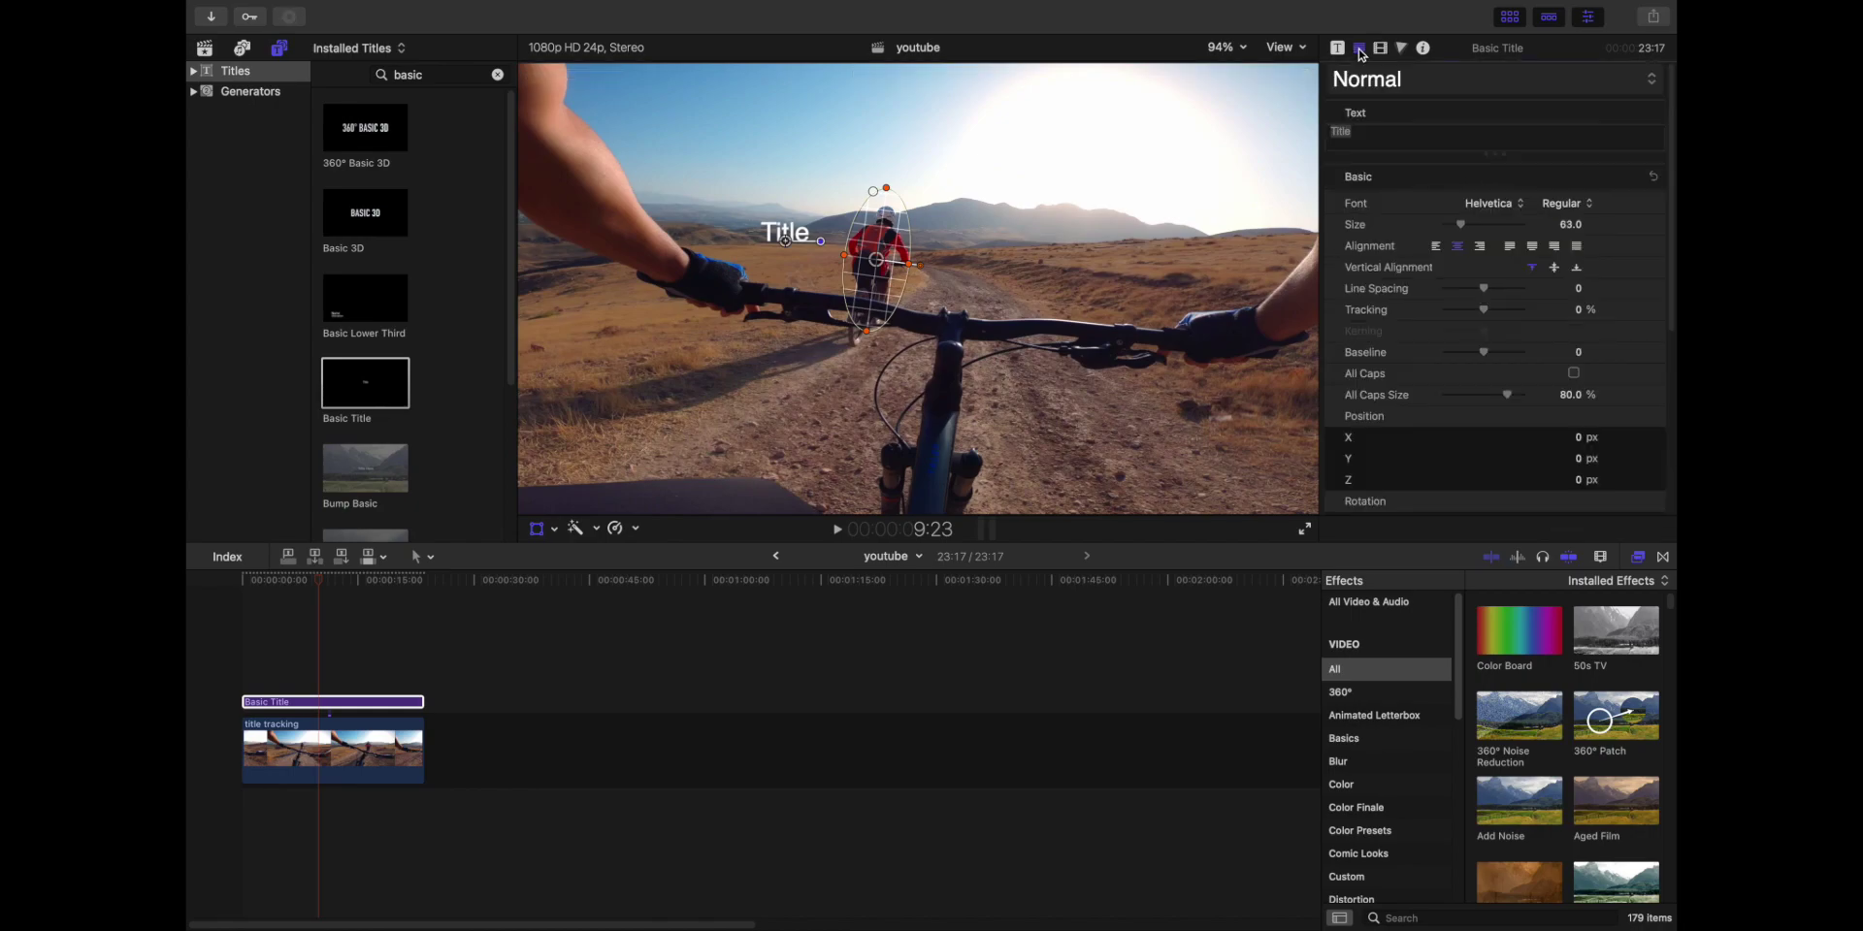
triple_click(1409, 139)
text(MTB)
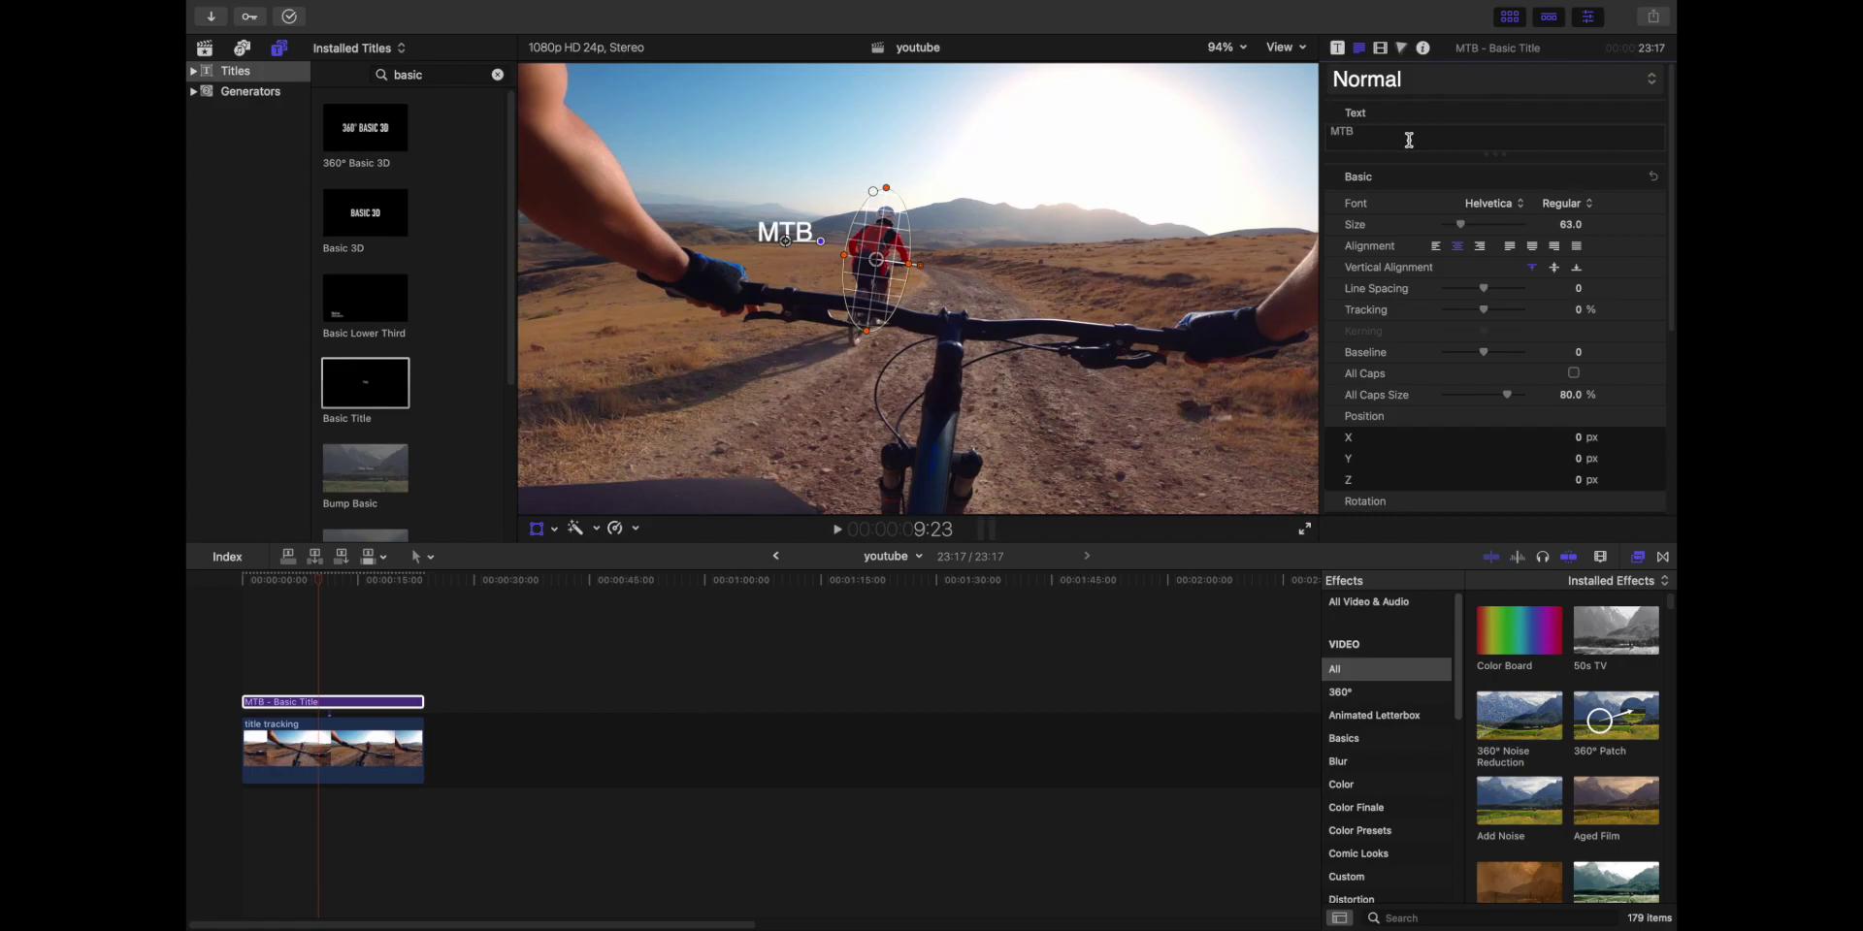
click(1492, 206)
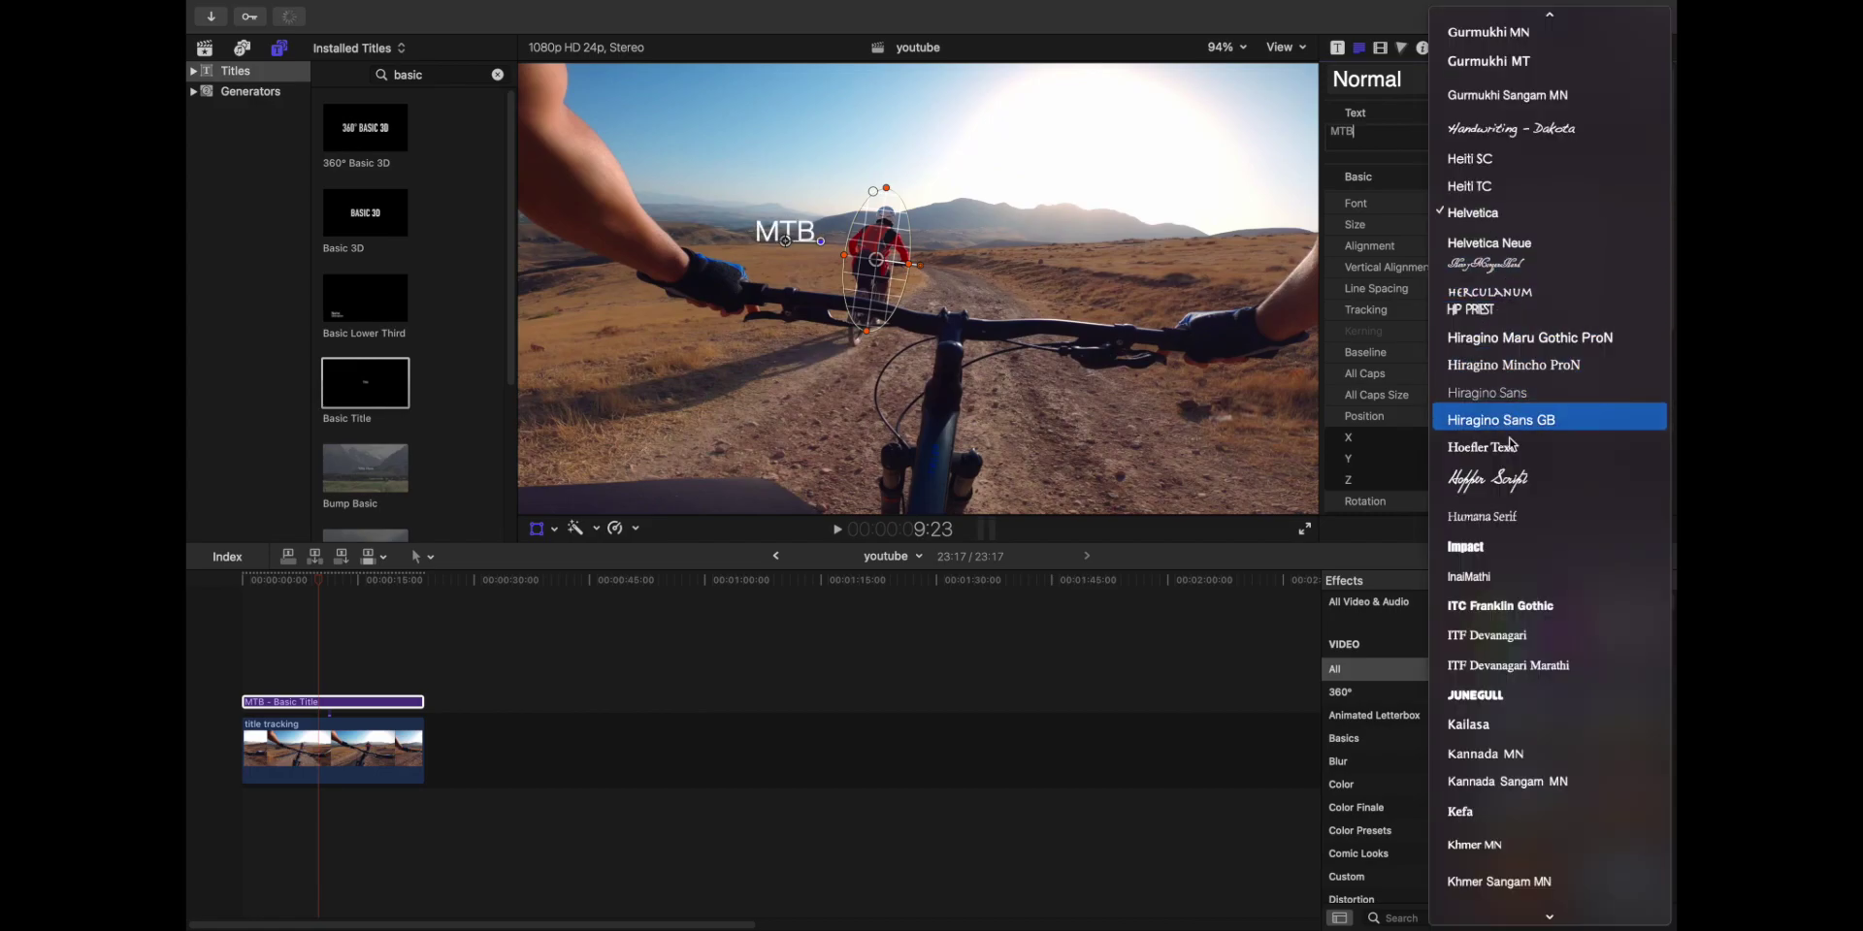
click(1486, 478)
drag(1464, 225, 1491, 225)
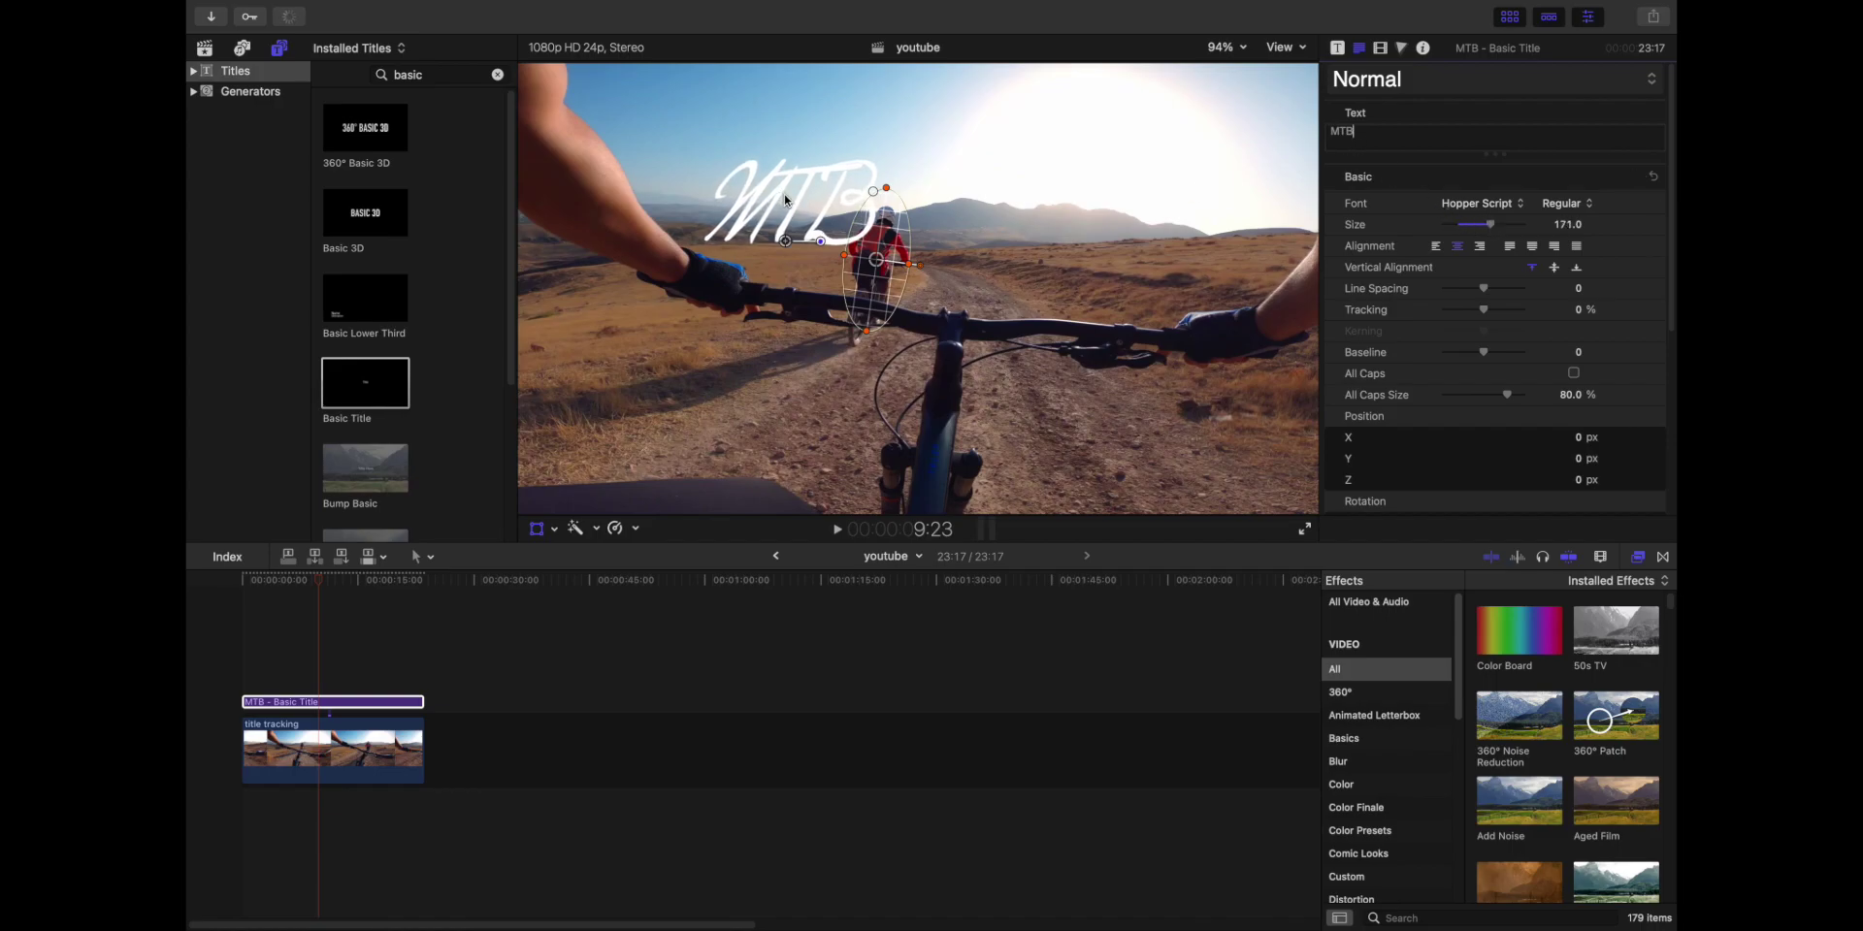
Step: Shift the MTB title further up-left and play the clip to preview it
drag(785, 197, 754, 168)
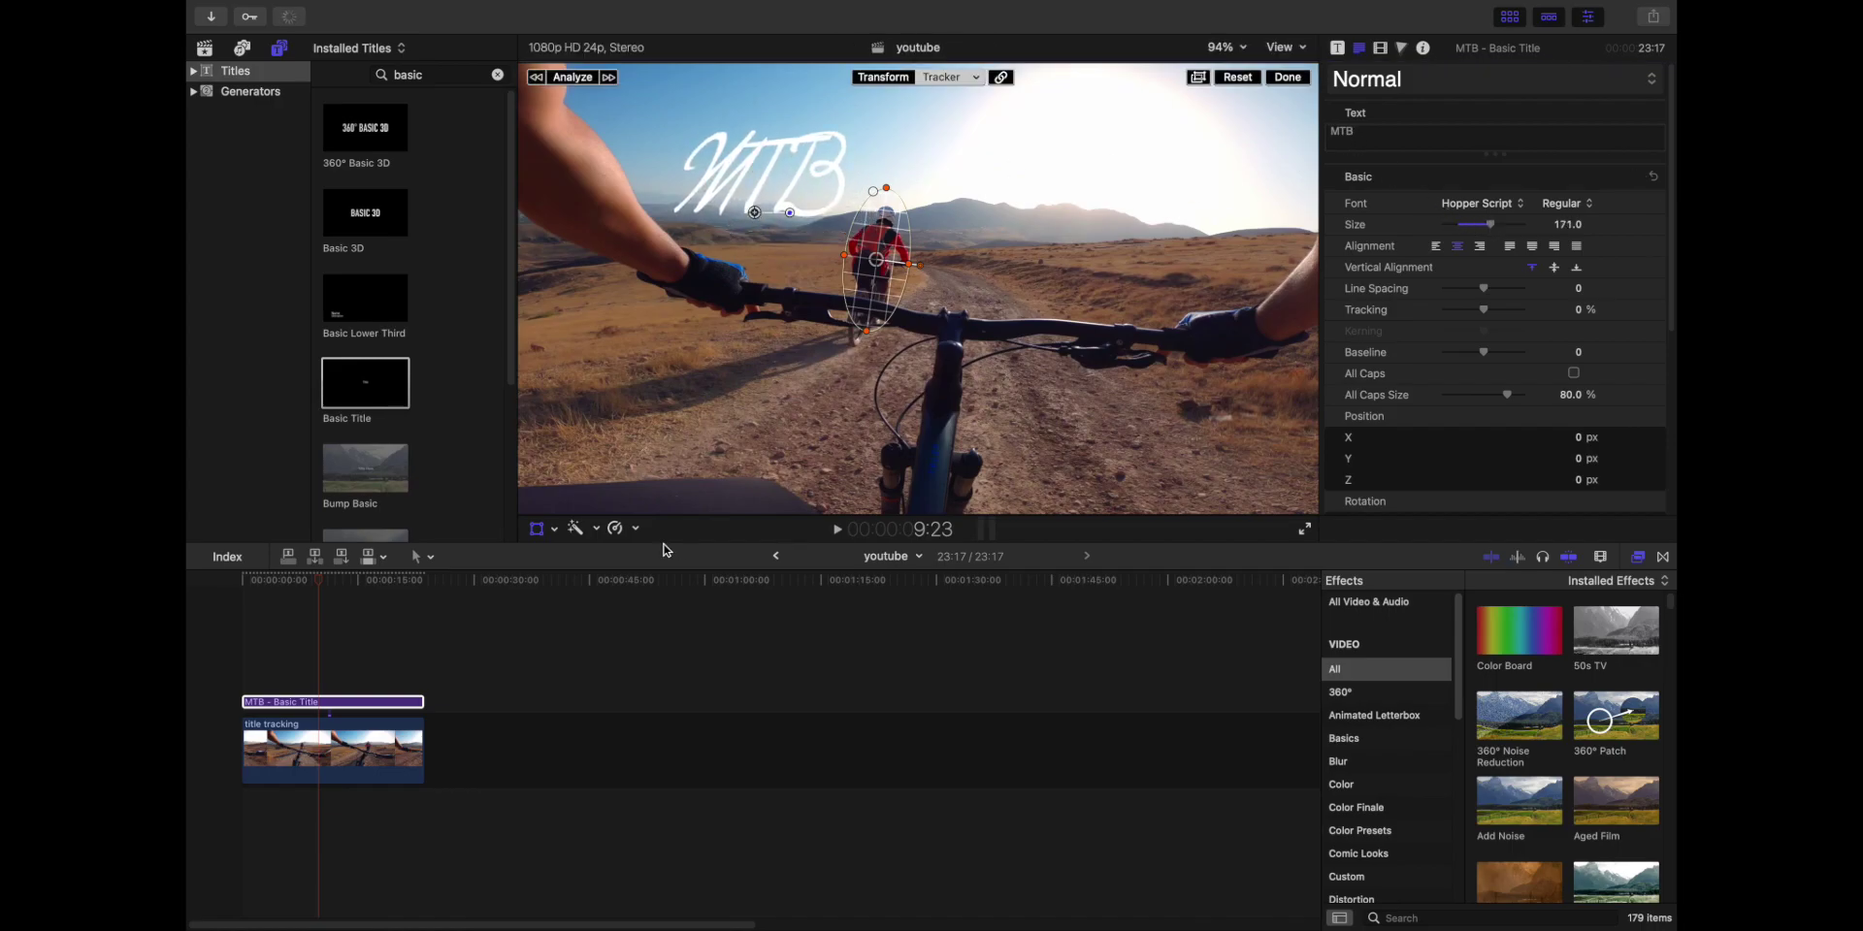
click(269, 656)
key(space)
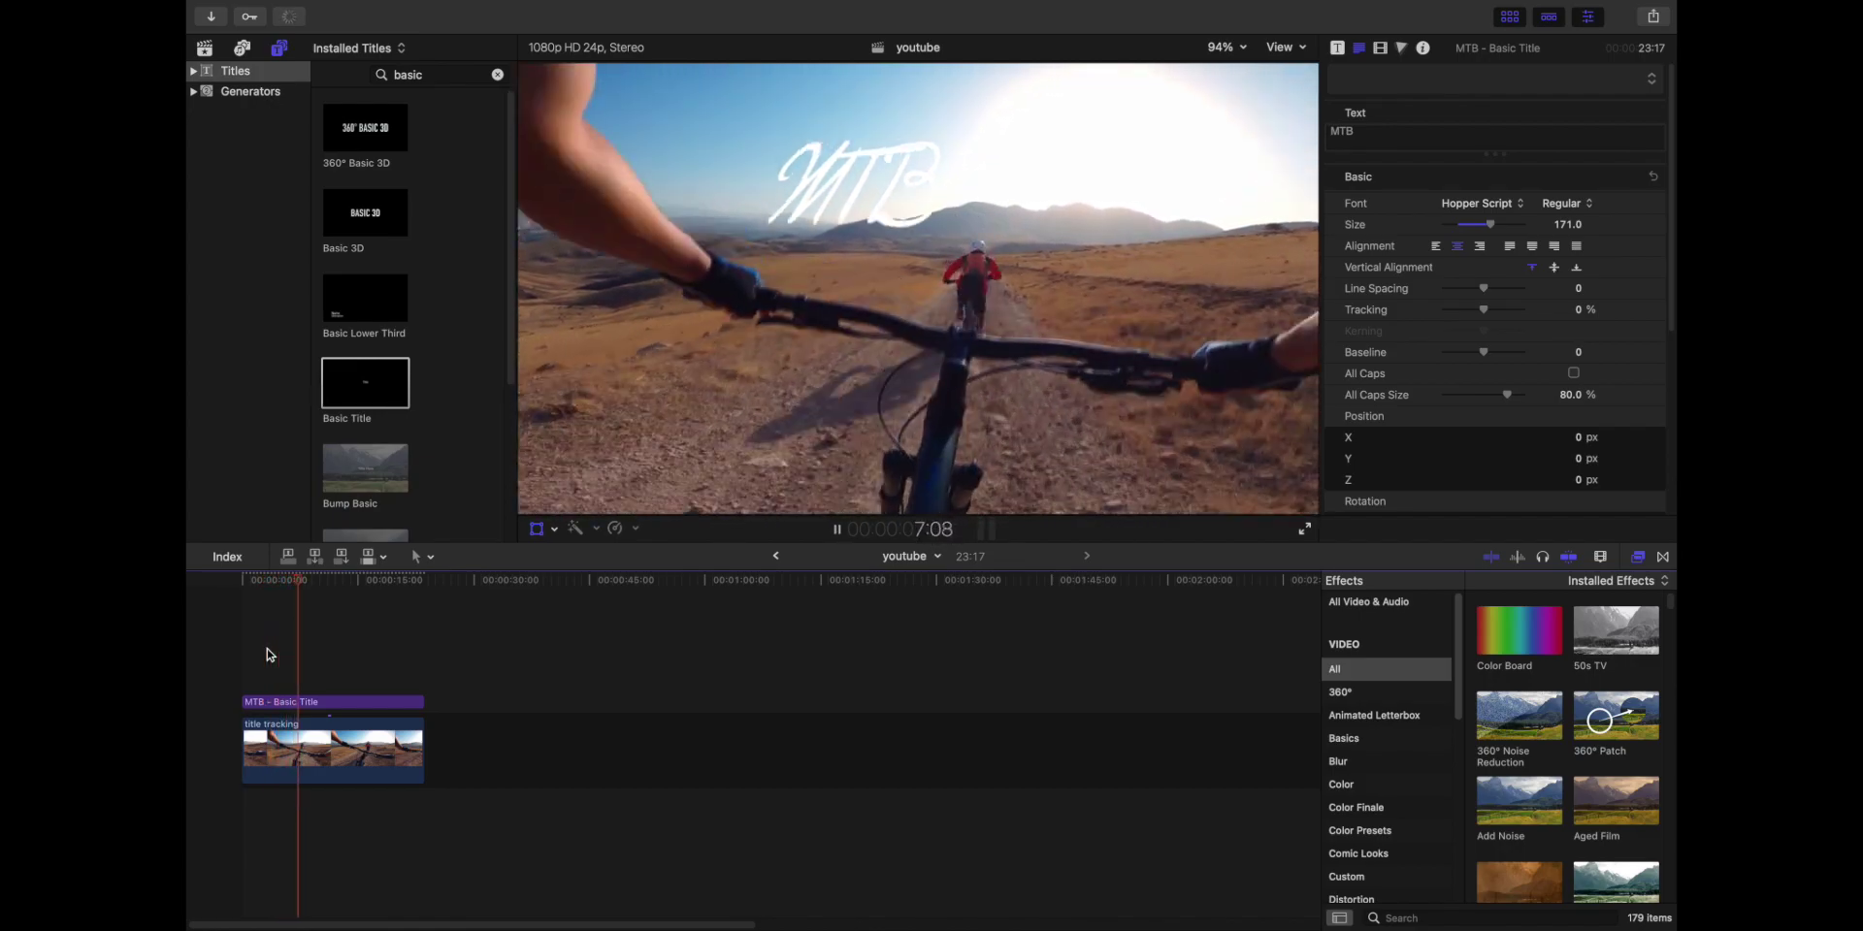
key(space)
Step: Rename the title tracking clip's Object Track tracker to 'rider #1', then add another tracker with the Trackers + button
click(380, 740)
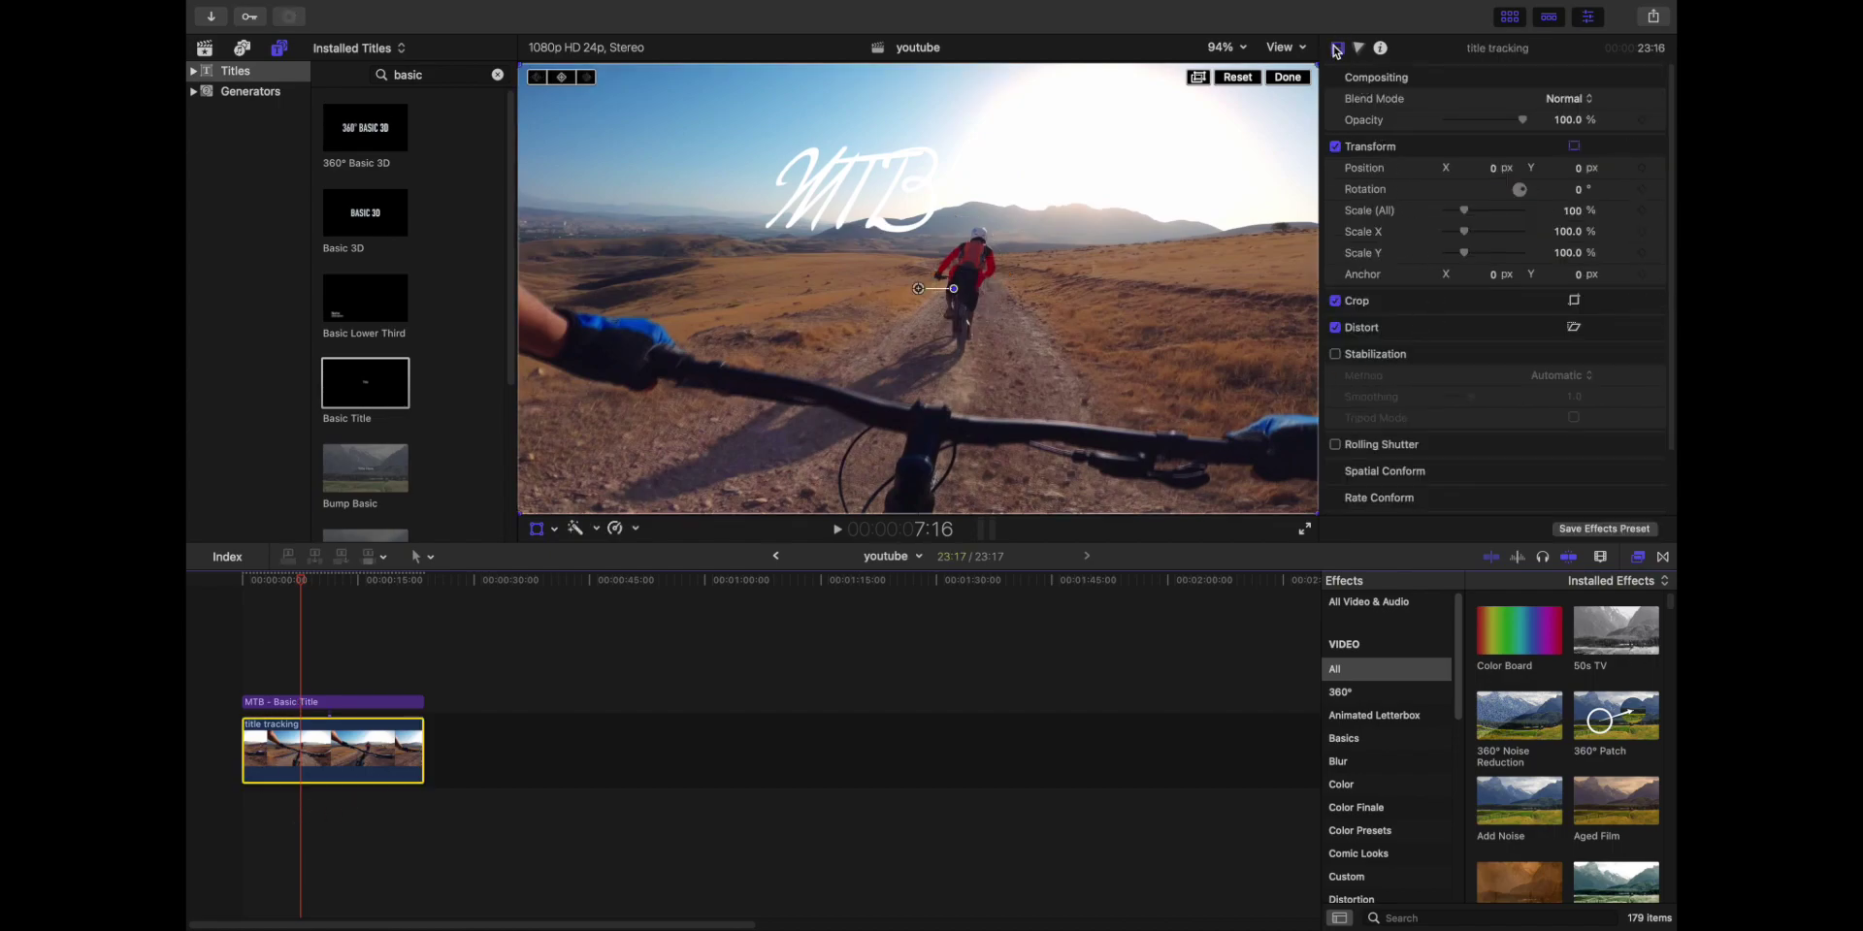
scroll(1462, 412, down, 3)
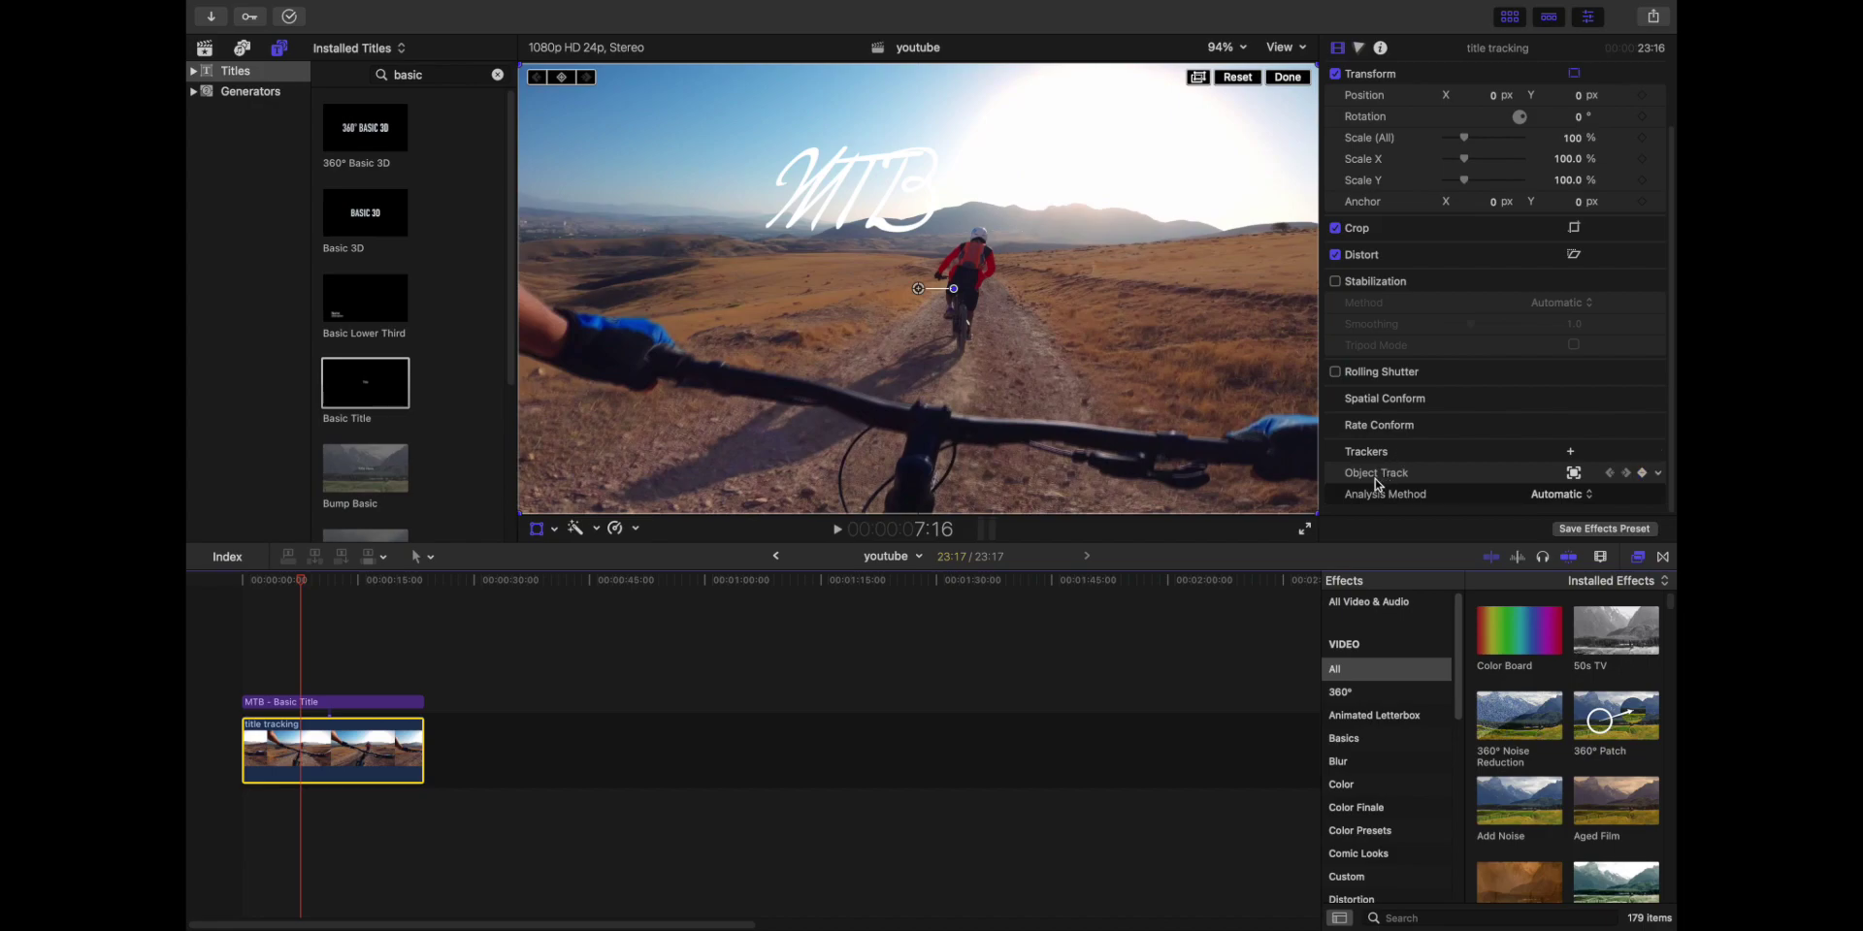
click(1376, 484)
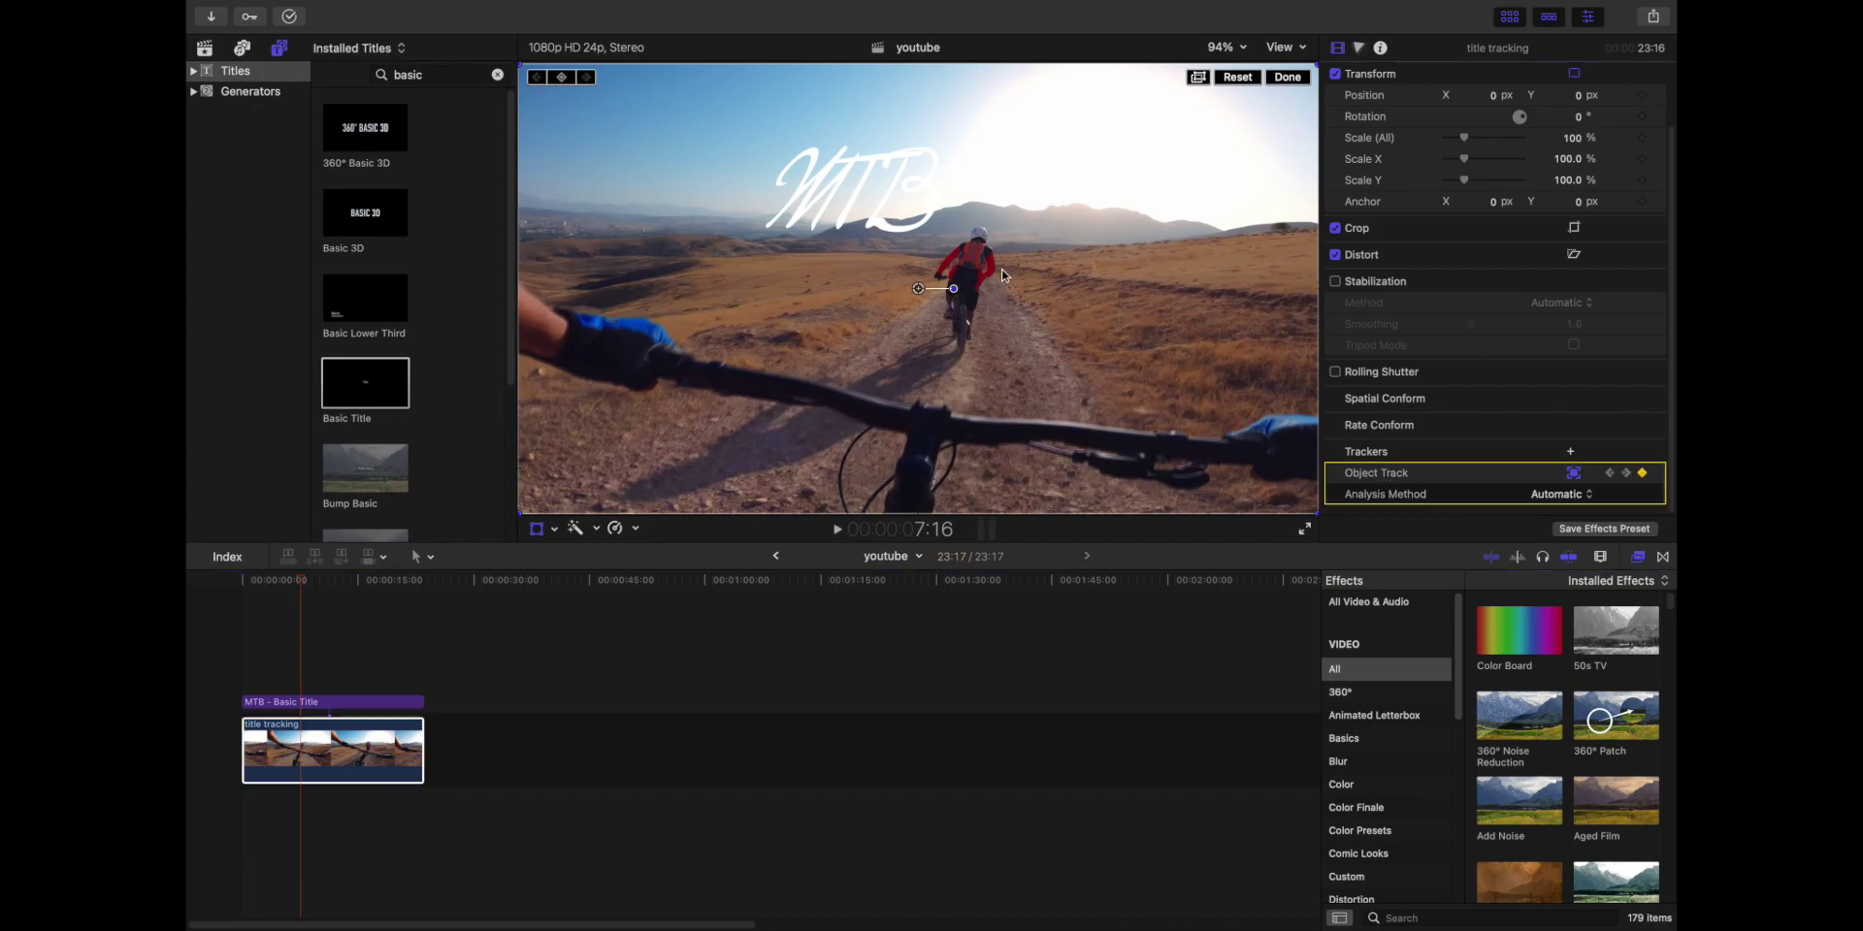
double_click(1382, 475)
text(rider #1)
key(Return)
click(1572, 453)
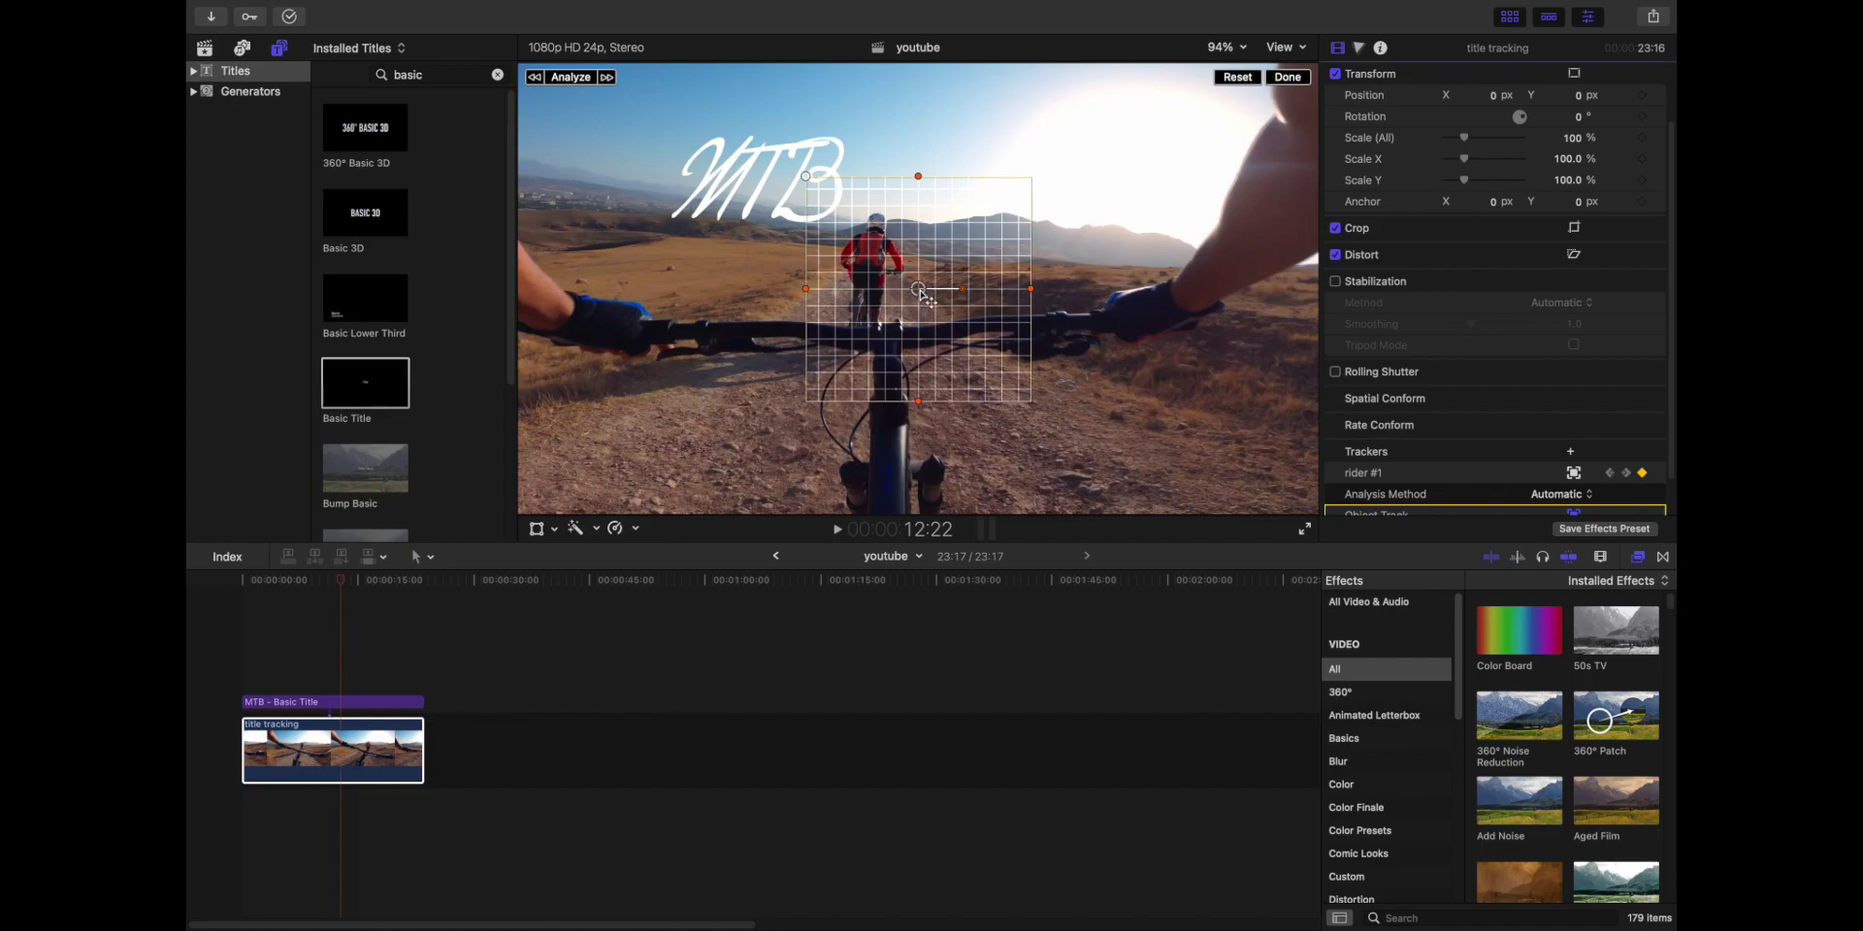
Step: Fit the tracker area over the bike's handlebar stem and analyze its movement
drag(924, 296, 893, 356)
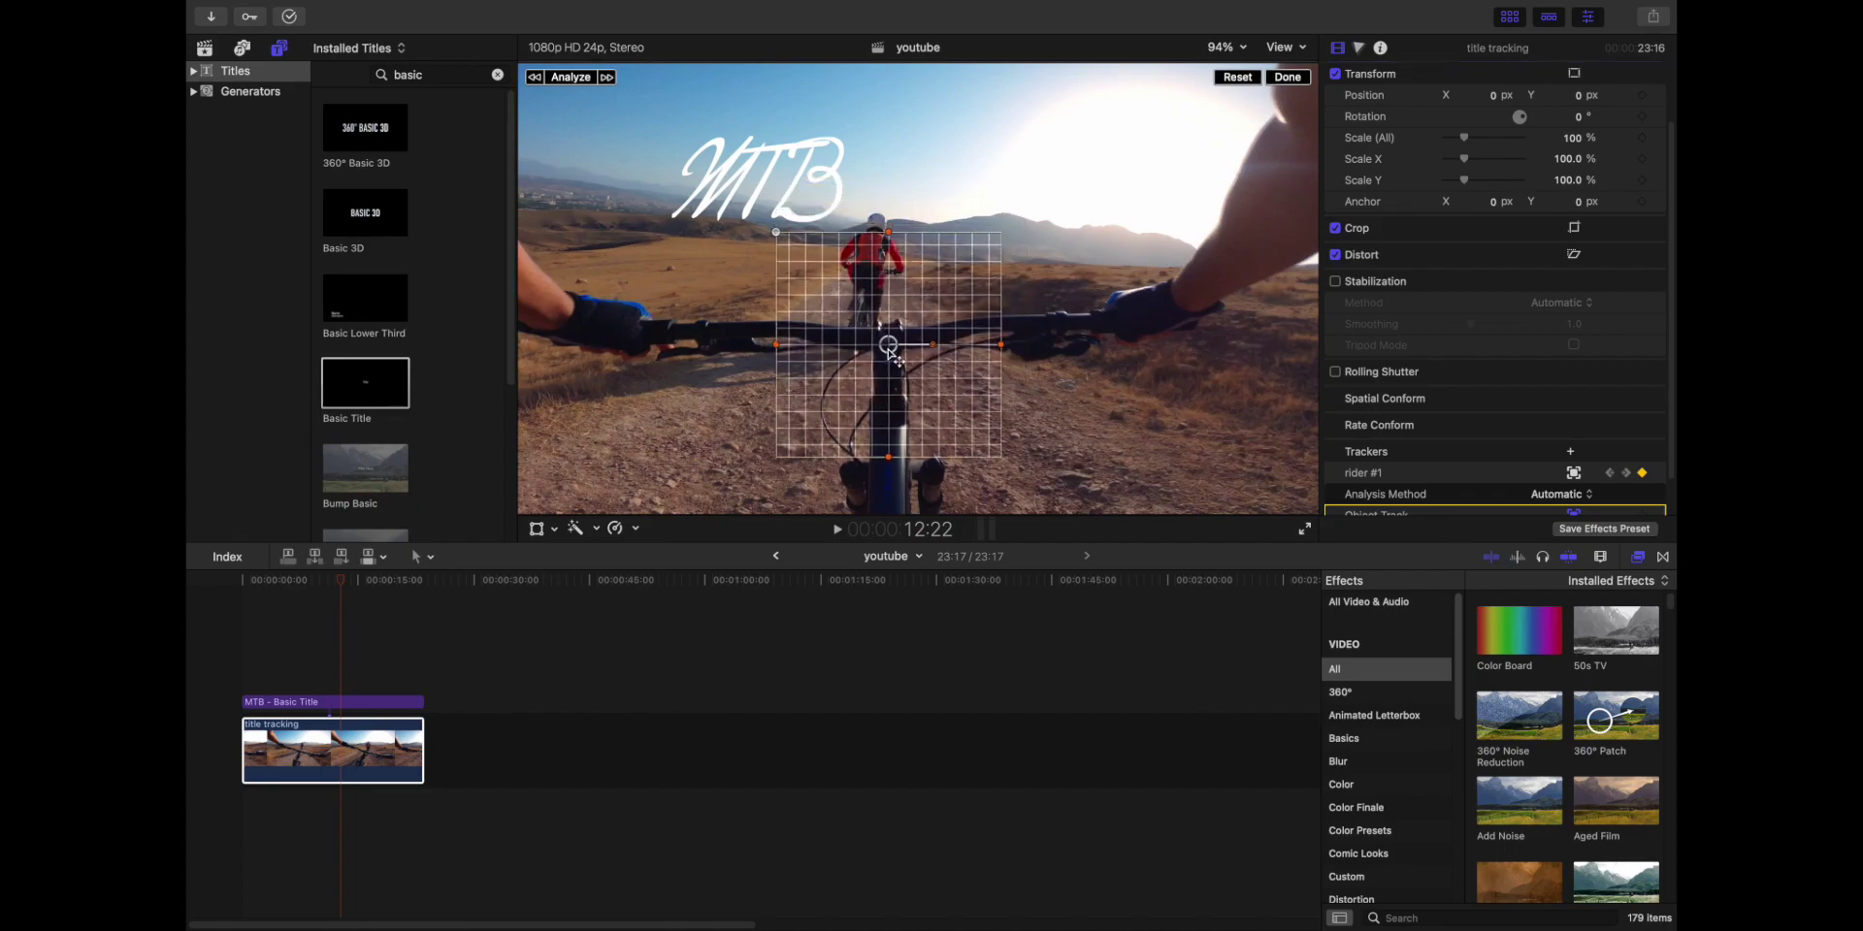
drag(886, 237, 897, 322)
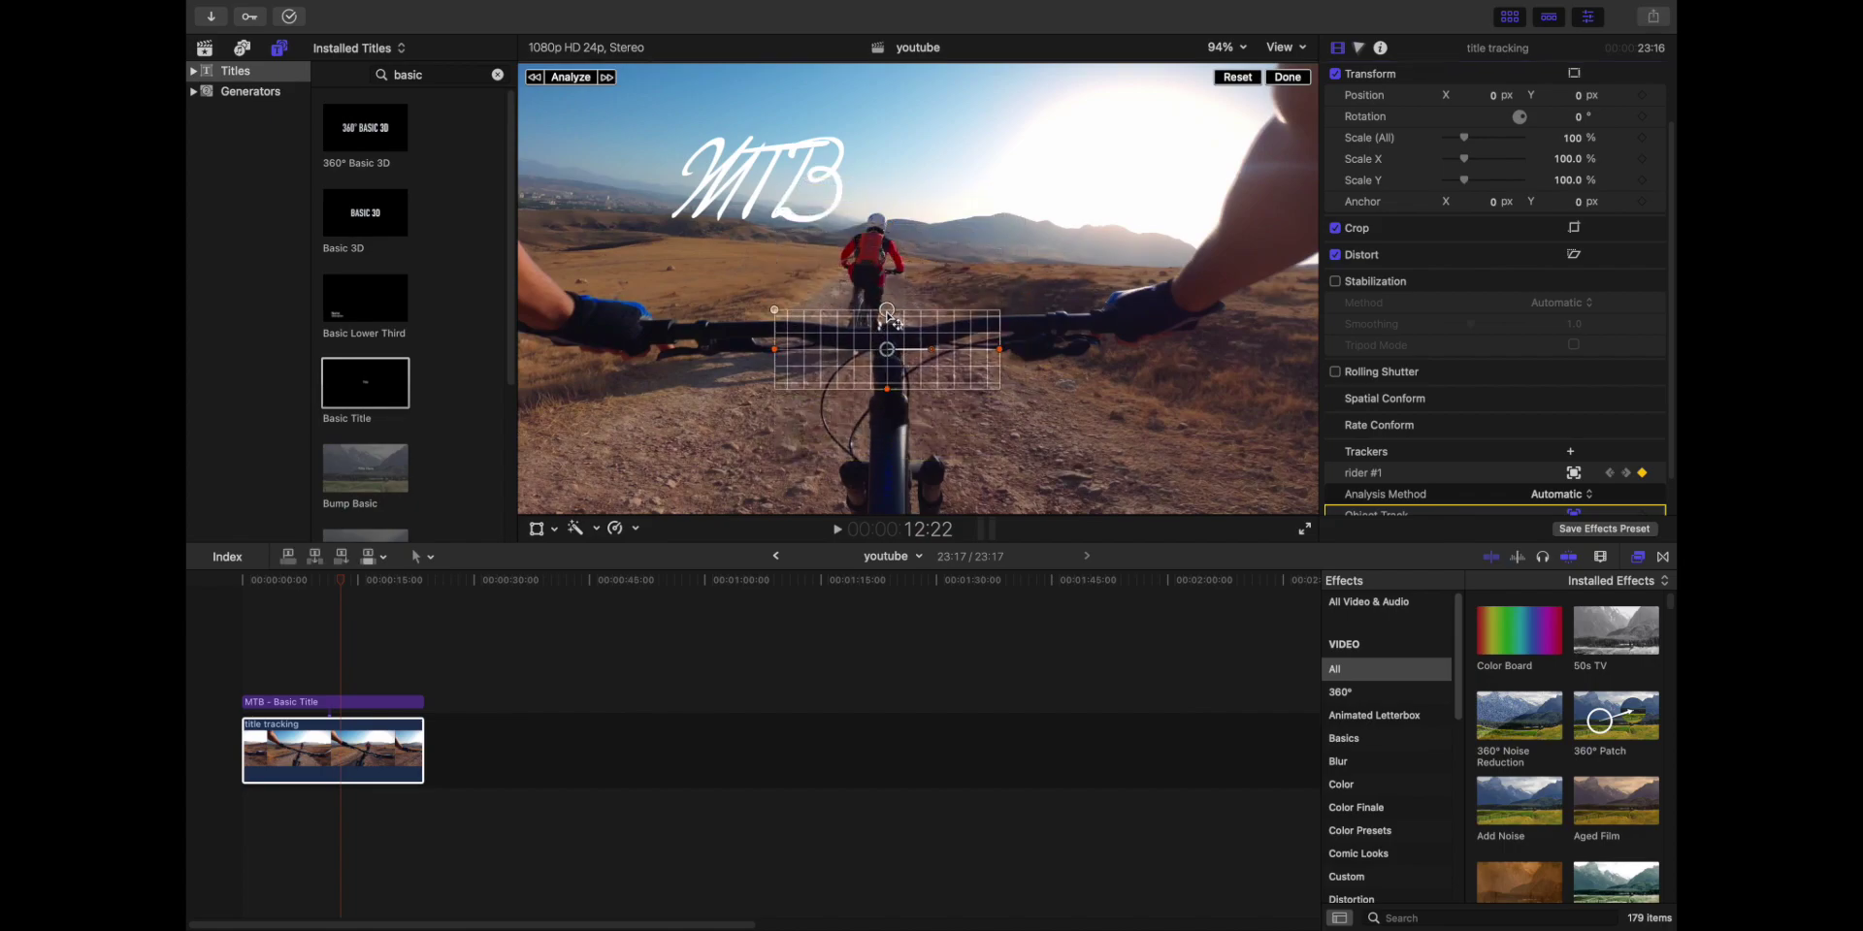
drag(1000, 352, 916, 359)
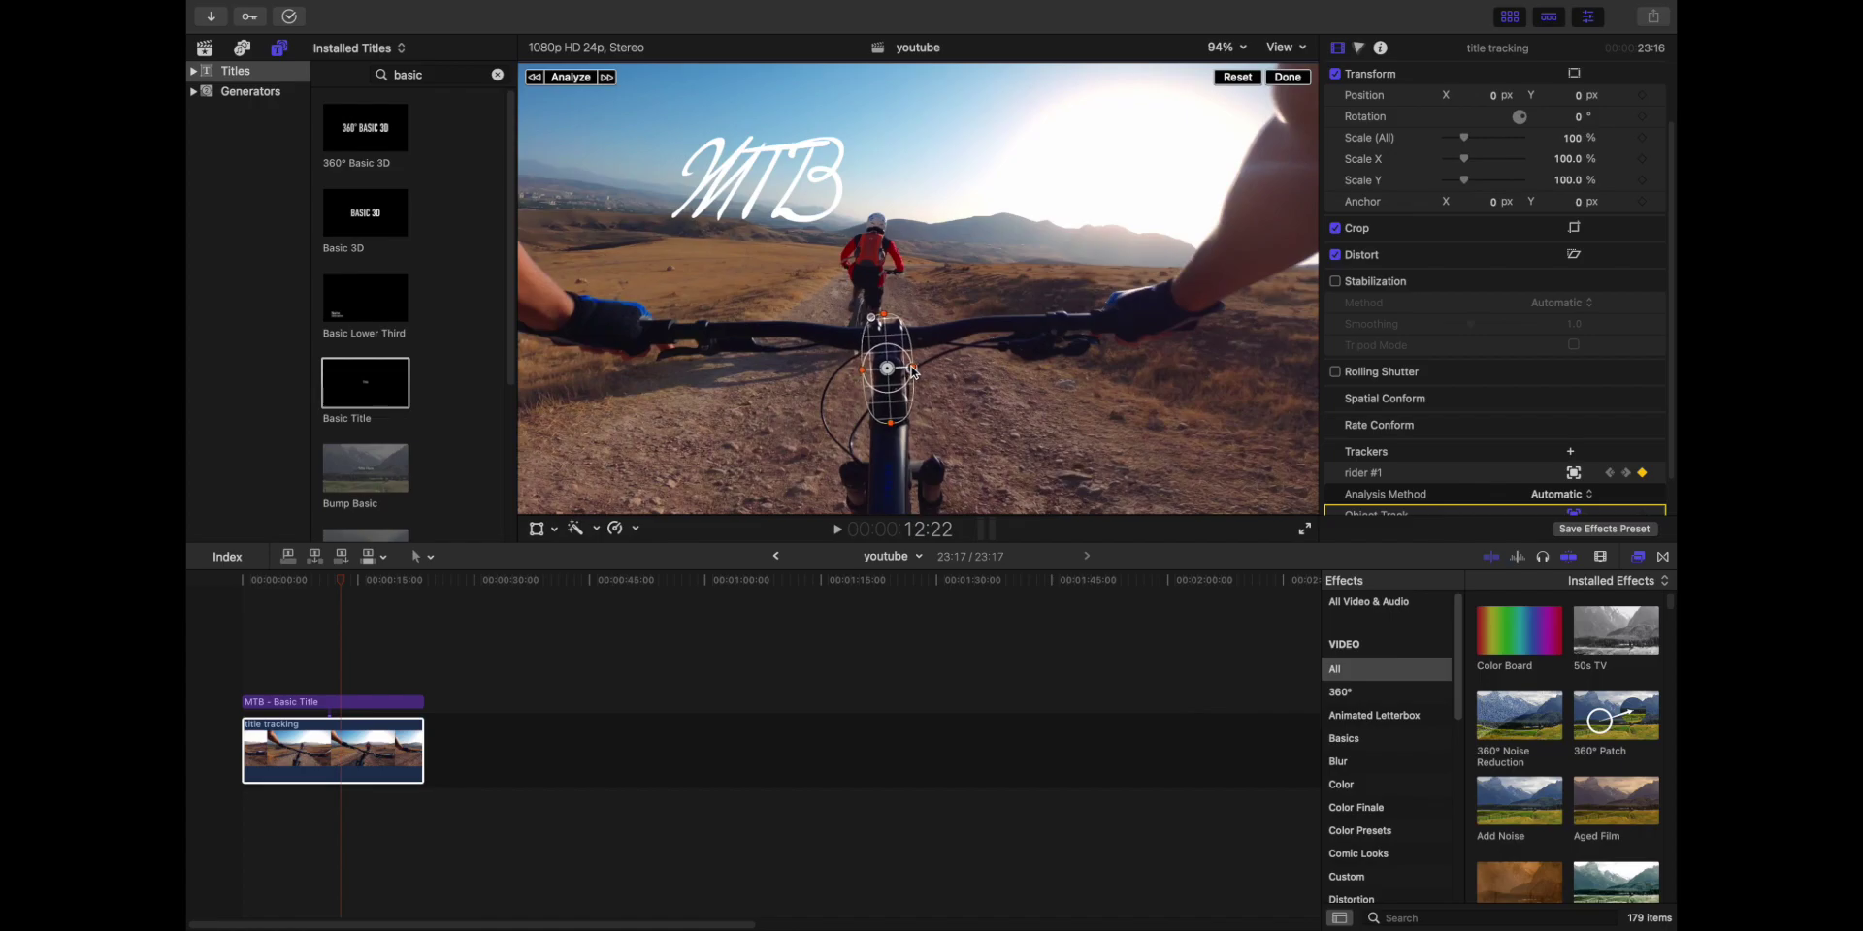
click(570, 77)
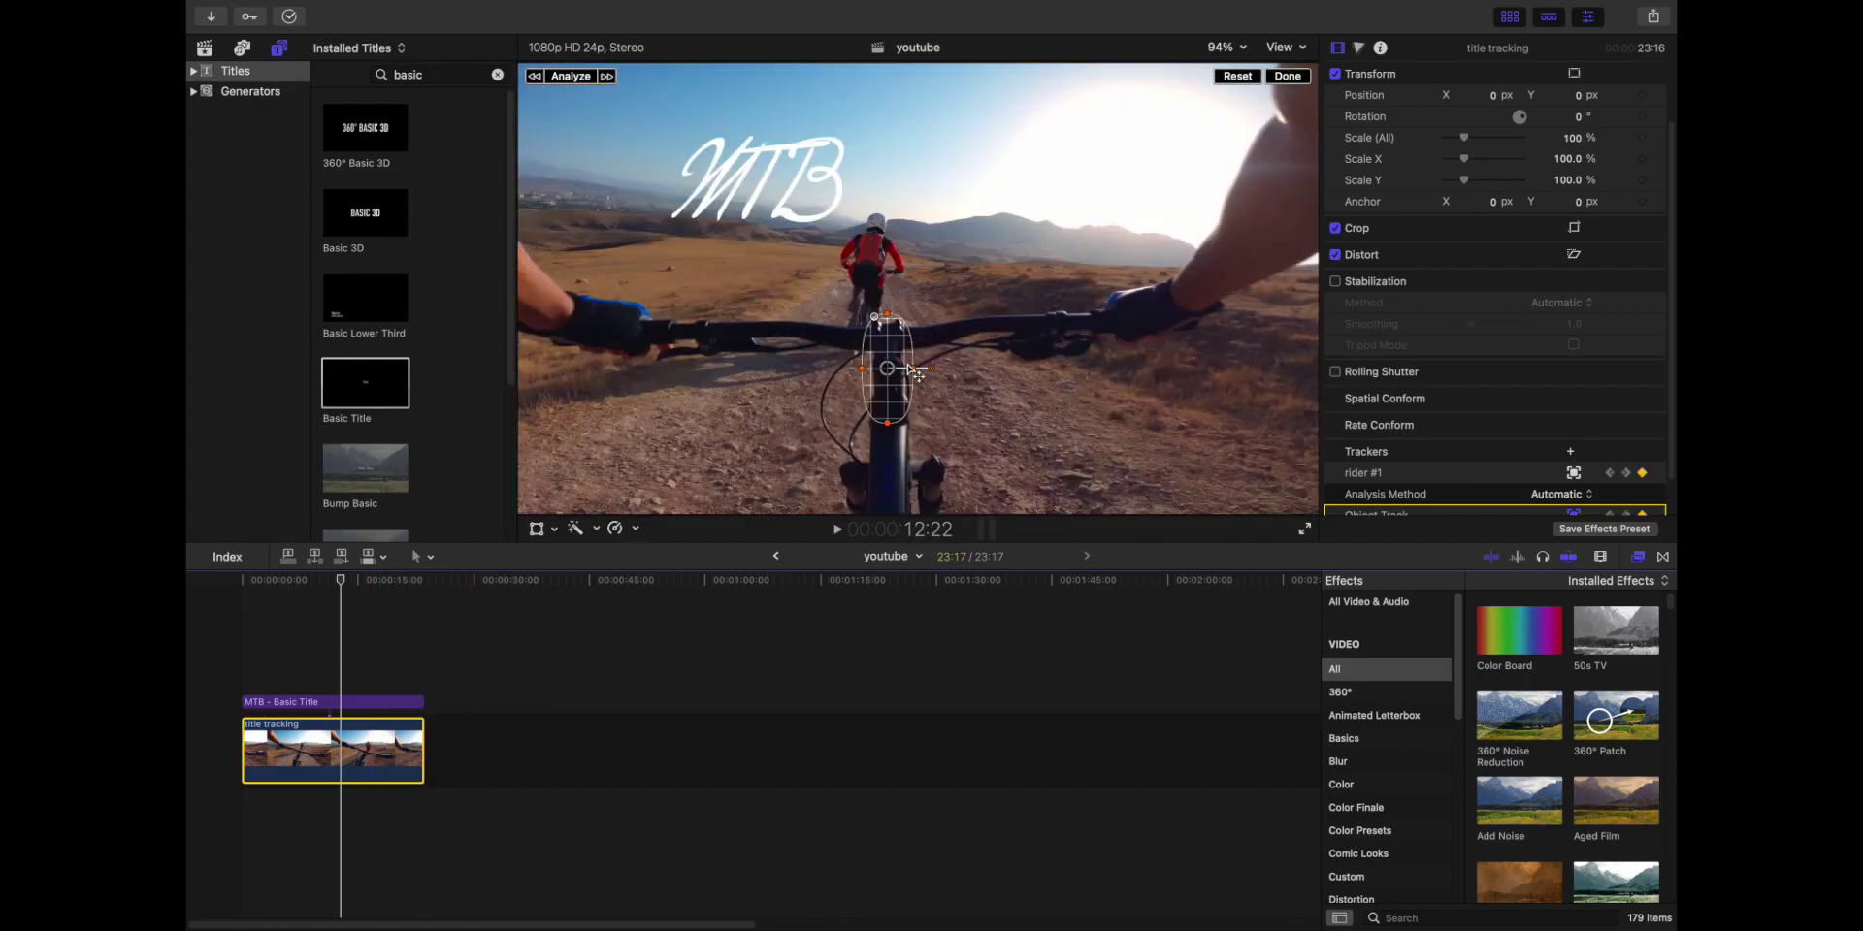
Step: Enlarge the tracker into a much bigger circle and re-analyze the clip
mouse_move(933, 375)
mouse_down()
mouse_move(954, 371)
mouse_move(927, 372)
mouse_up()
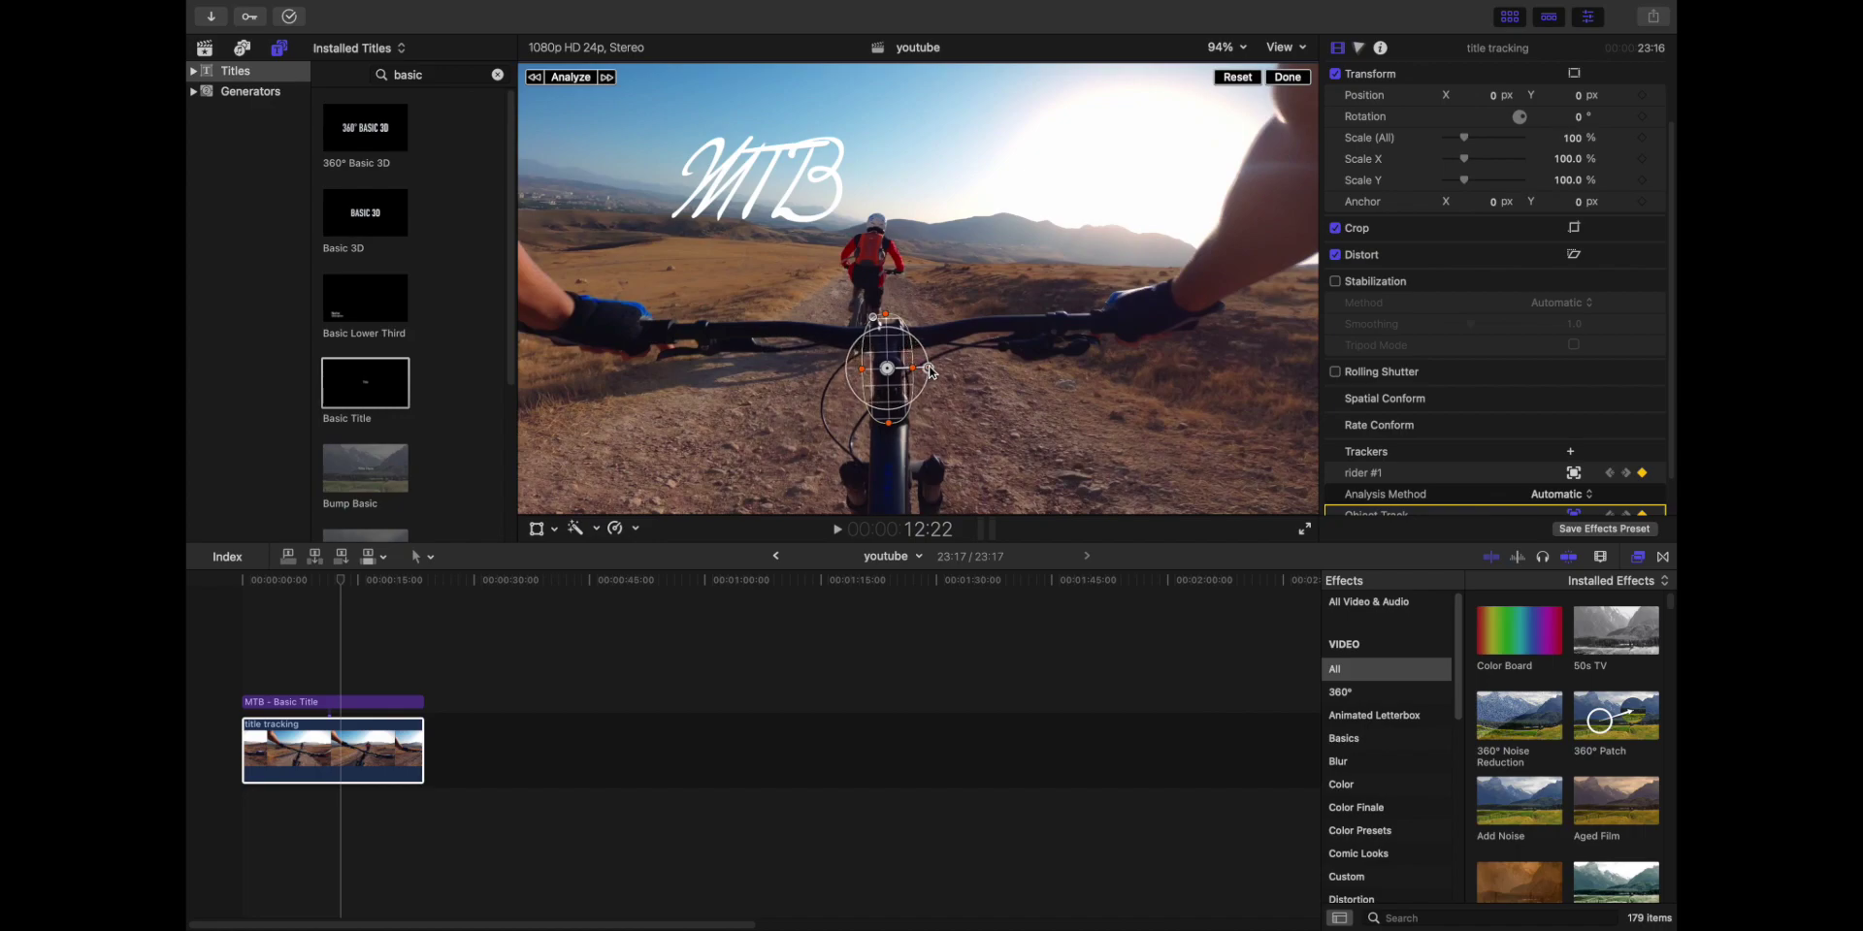
drag(931, 374, 964, 374)
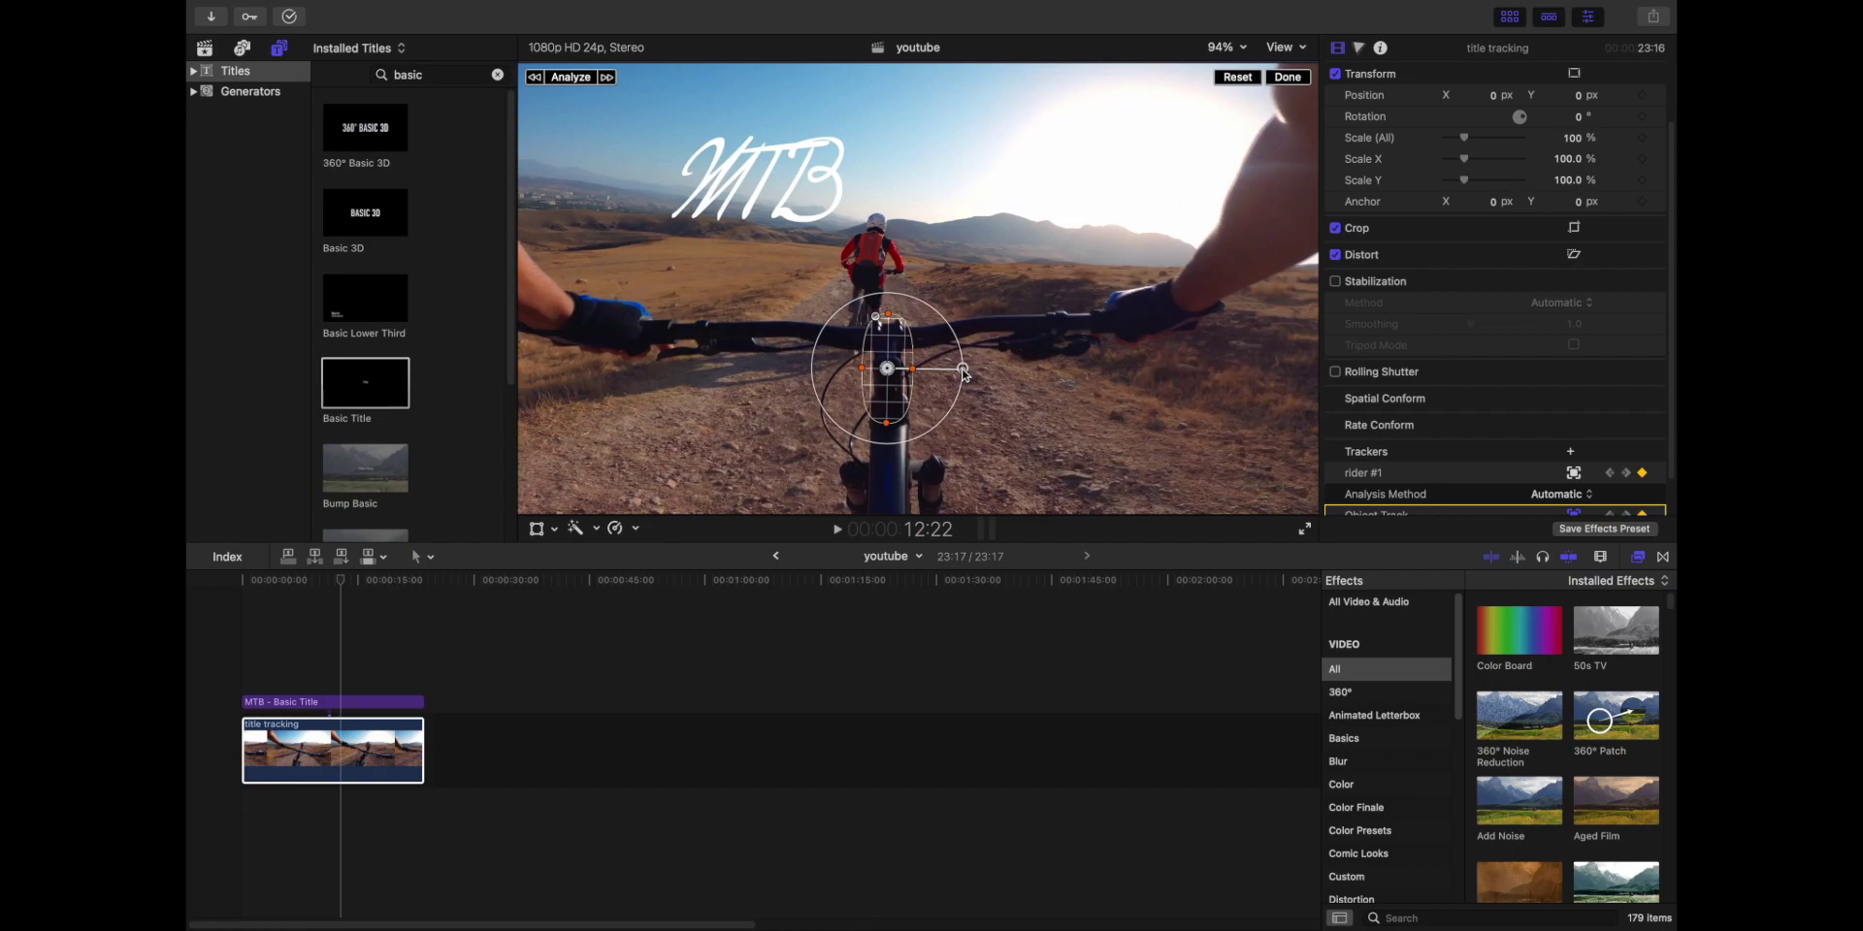
mouse_move(964, 374)
mouse_down()
mouse_move(1248, 354)
mouse_move(997, 369)
mouse_up()
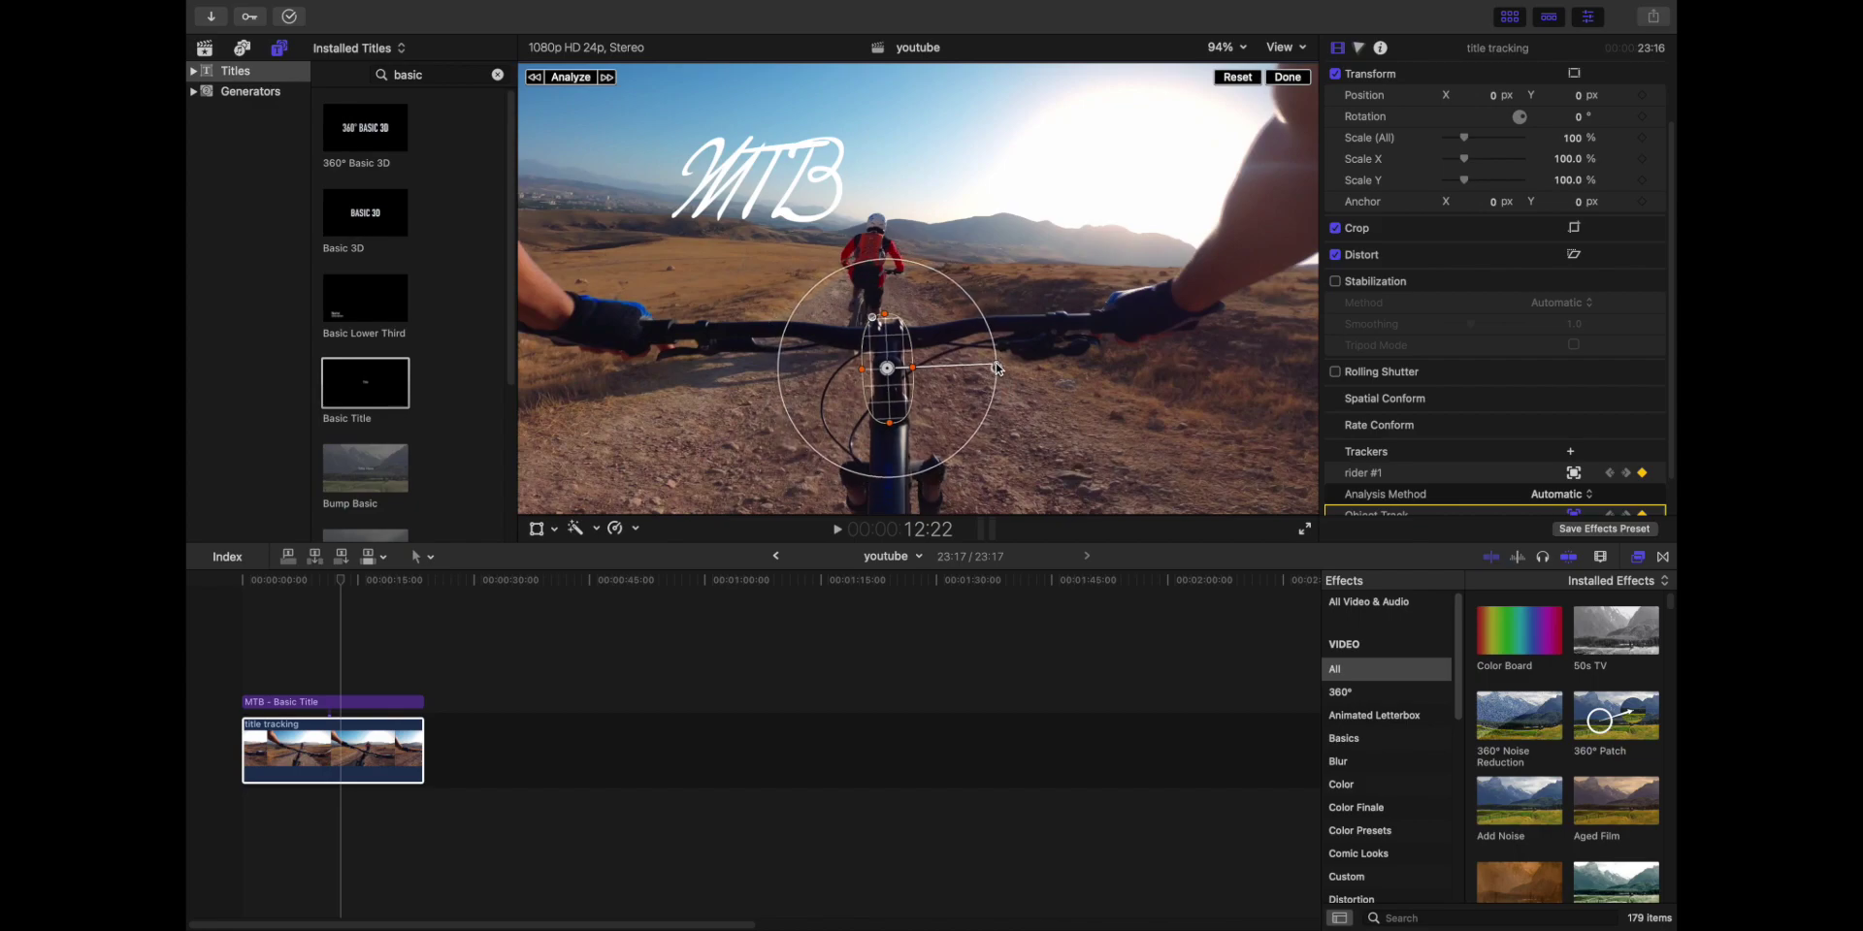
click(565, 76)
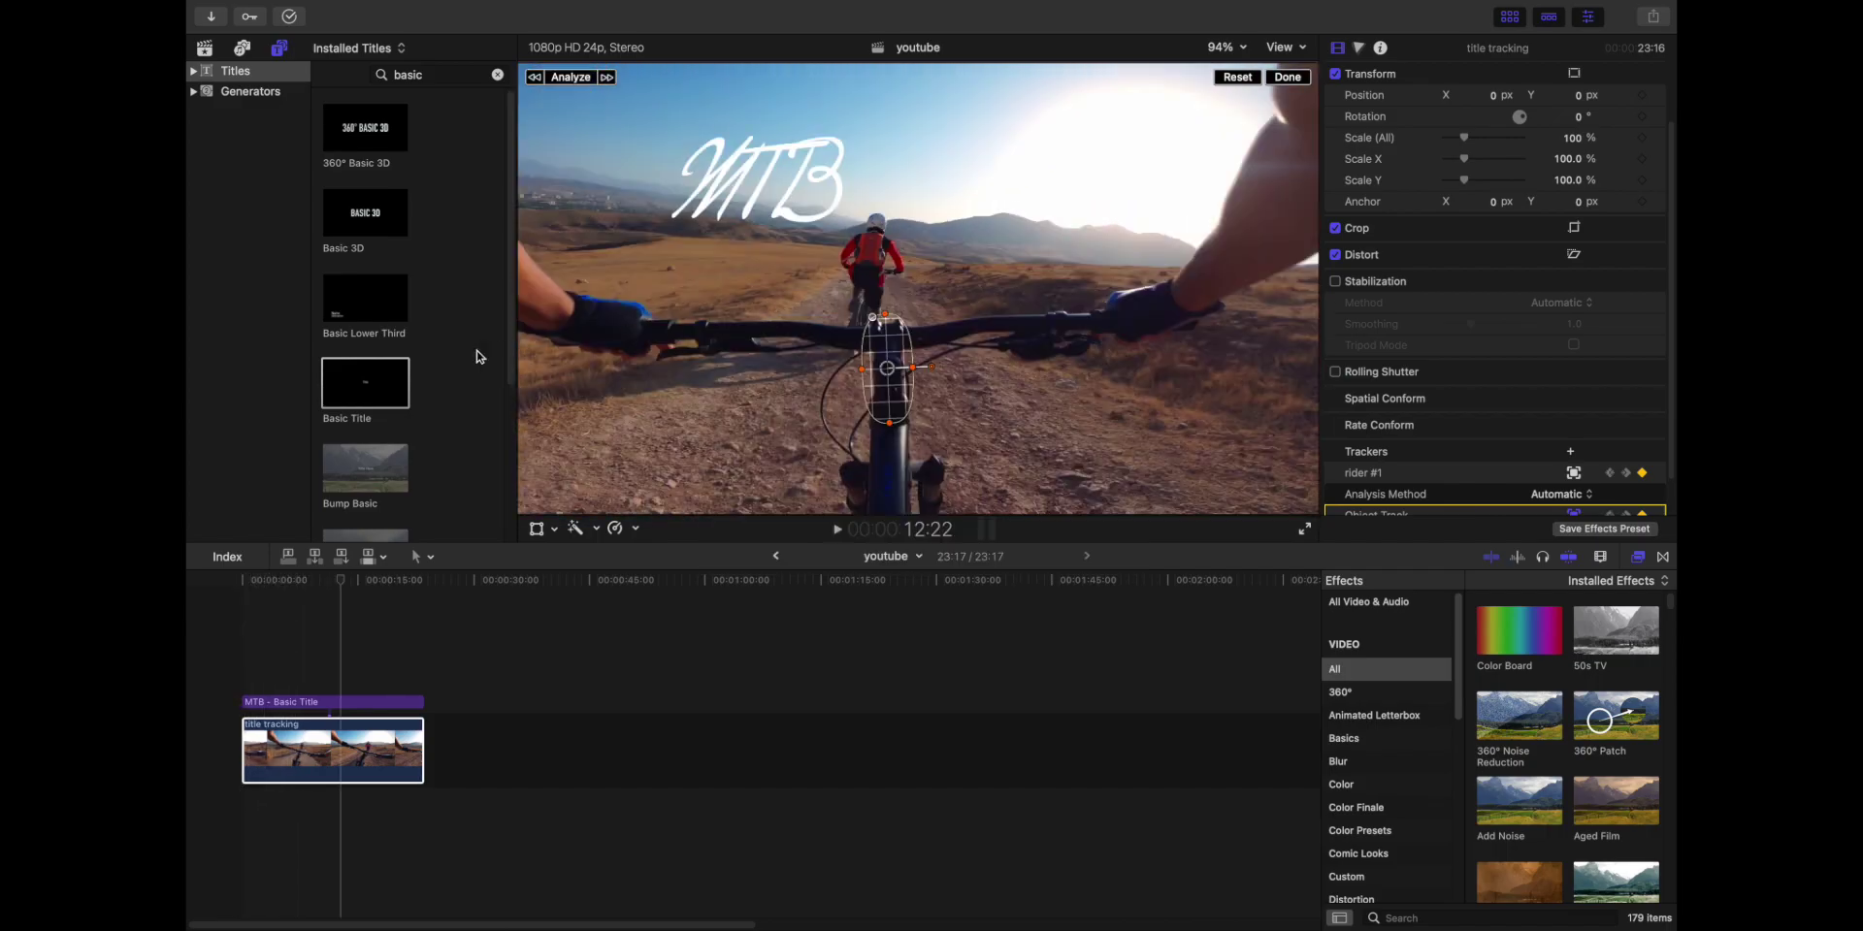
Step: At about 19 s, put the tracker back on the stem, analyze forward, then add a Basic Title above MTB
click(351, 590)
drag(344, 584, 395, 583)
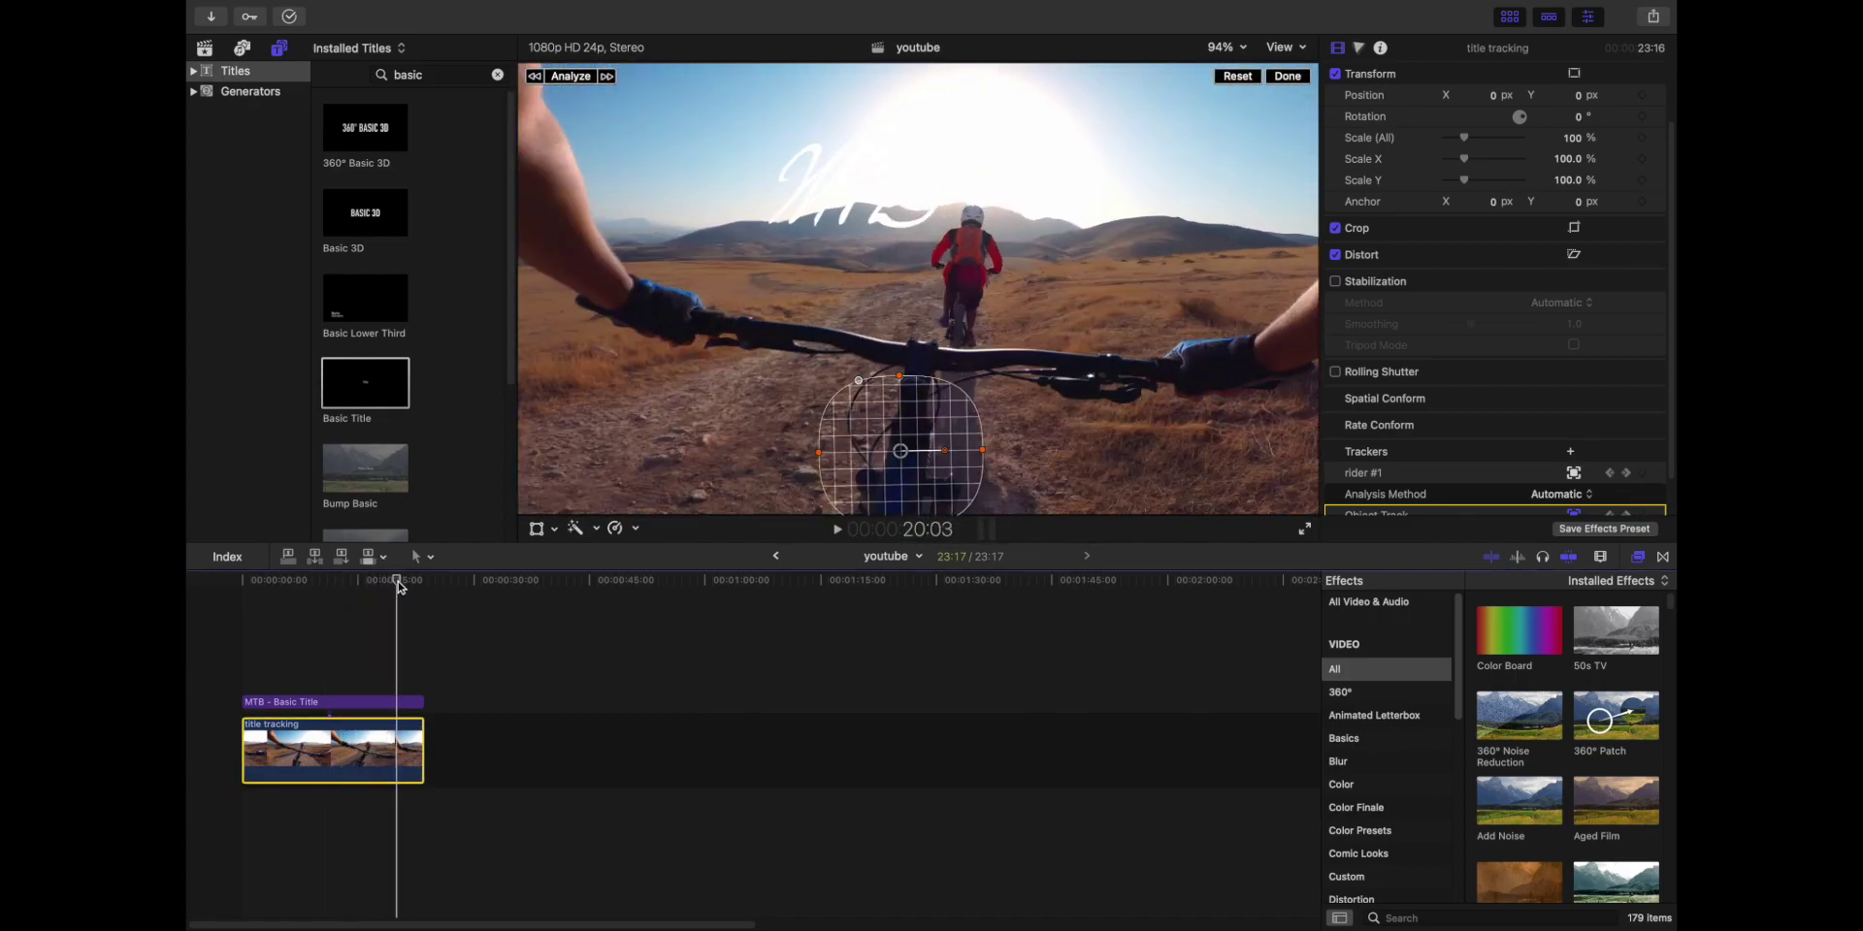
drag(394, 580, 387, 587)
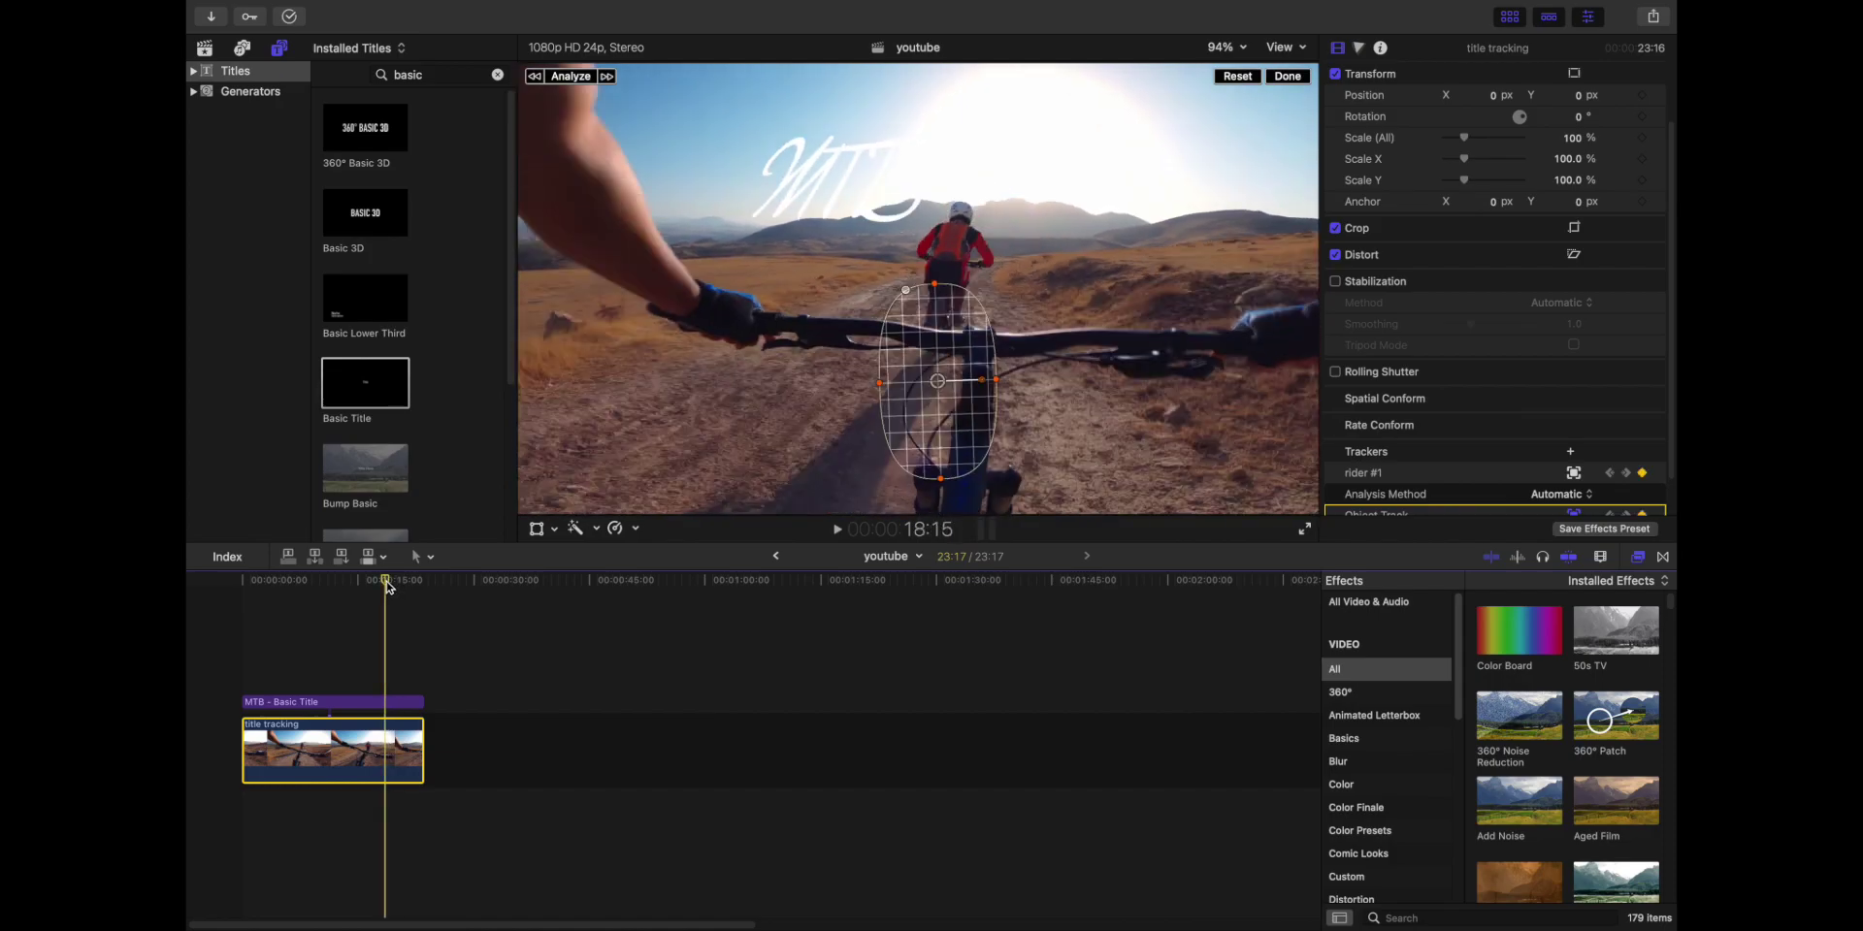
drag(388, 587, 388, 586)
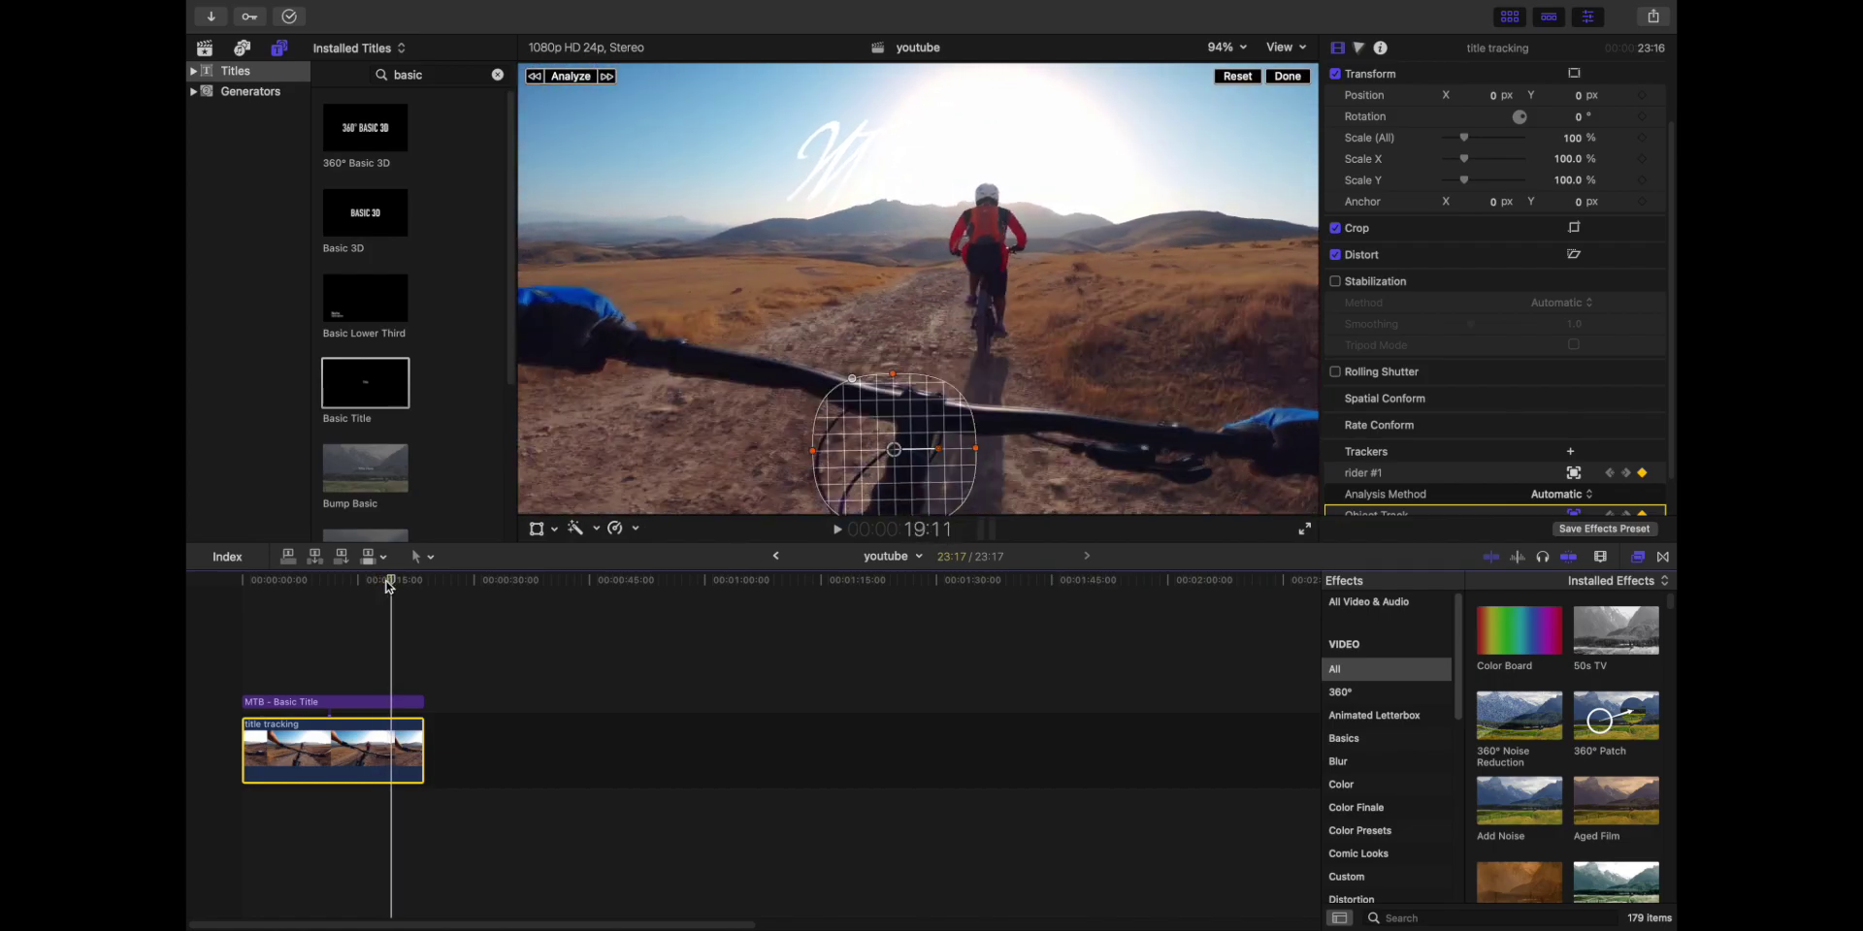
drag(387, 586, 388, 585)
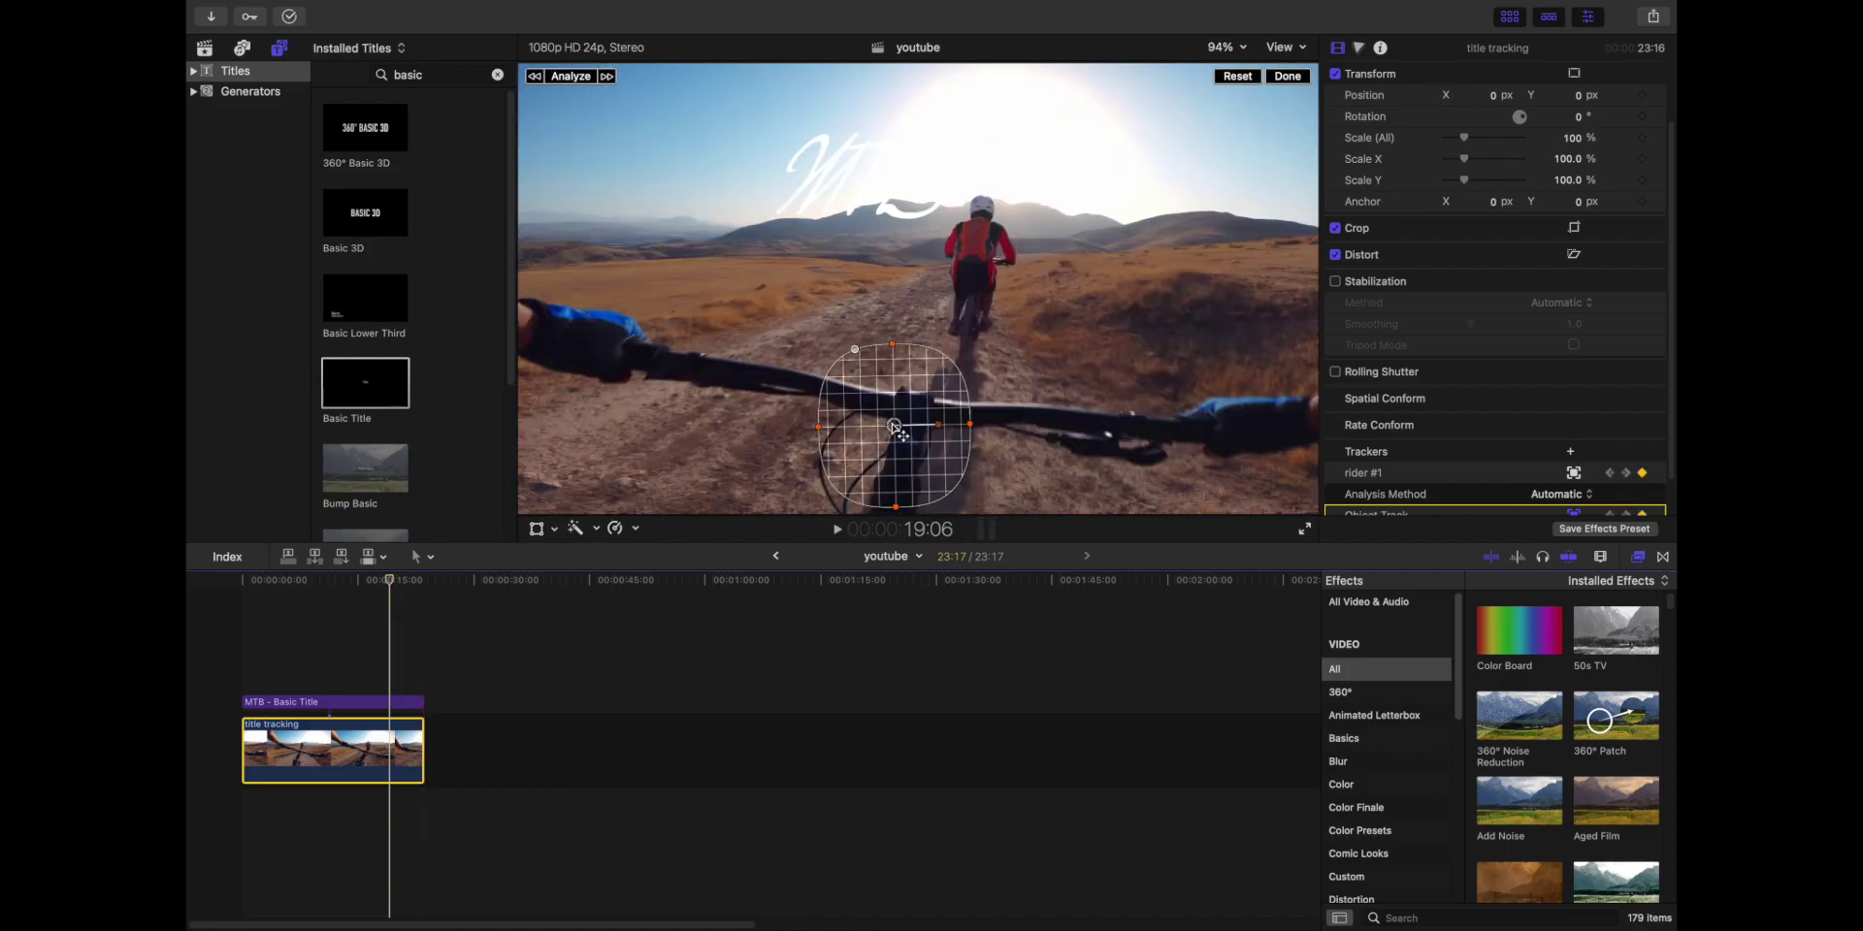
drag(894, 426, 904, 459)
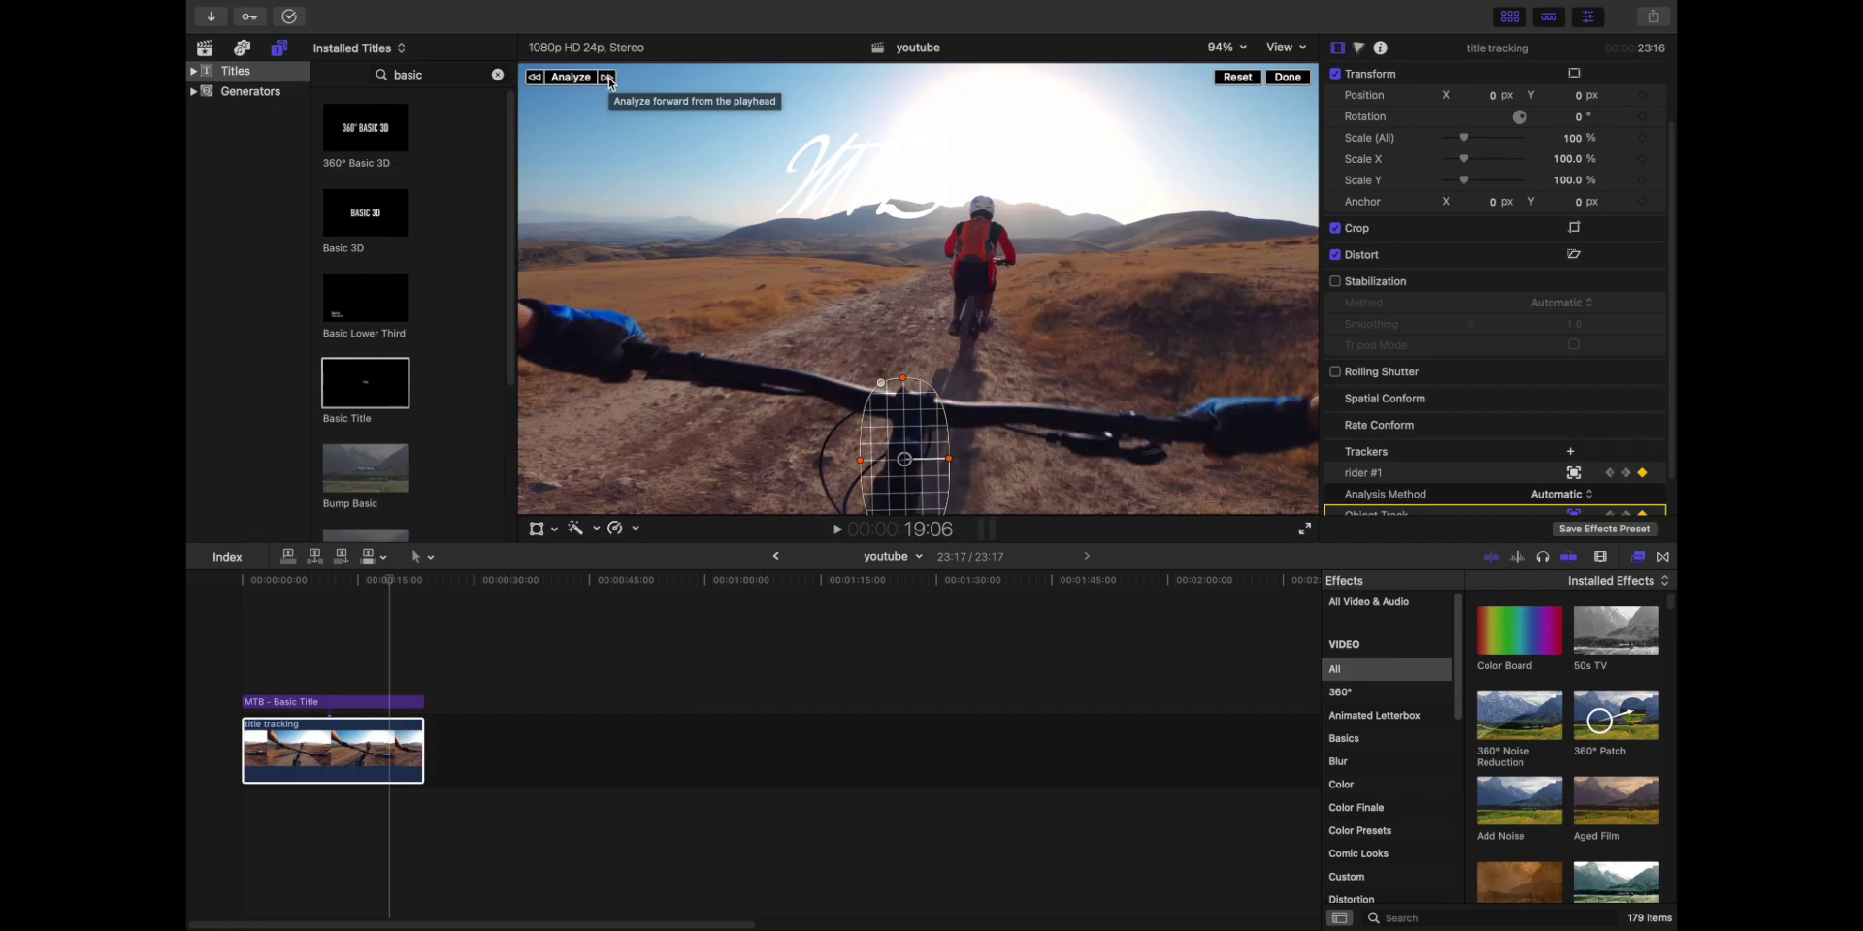
click(608, 80)
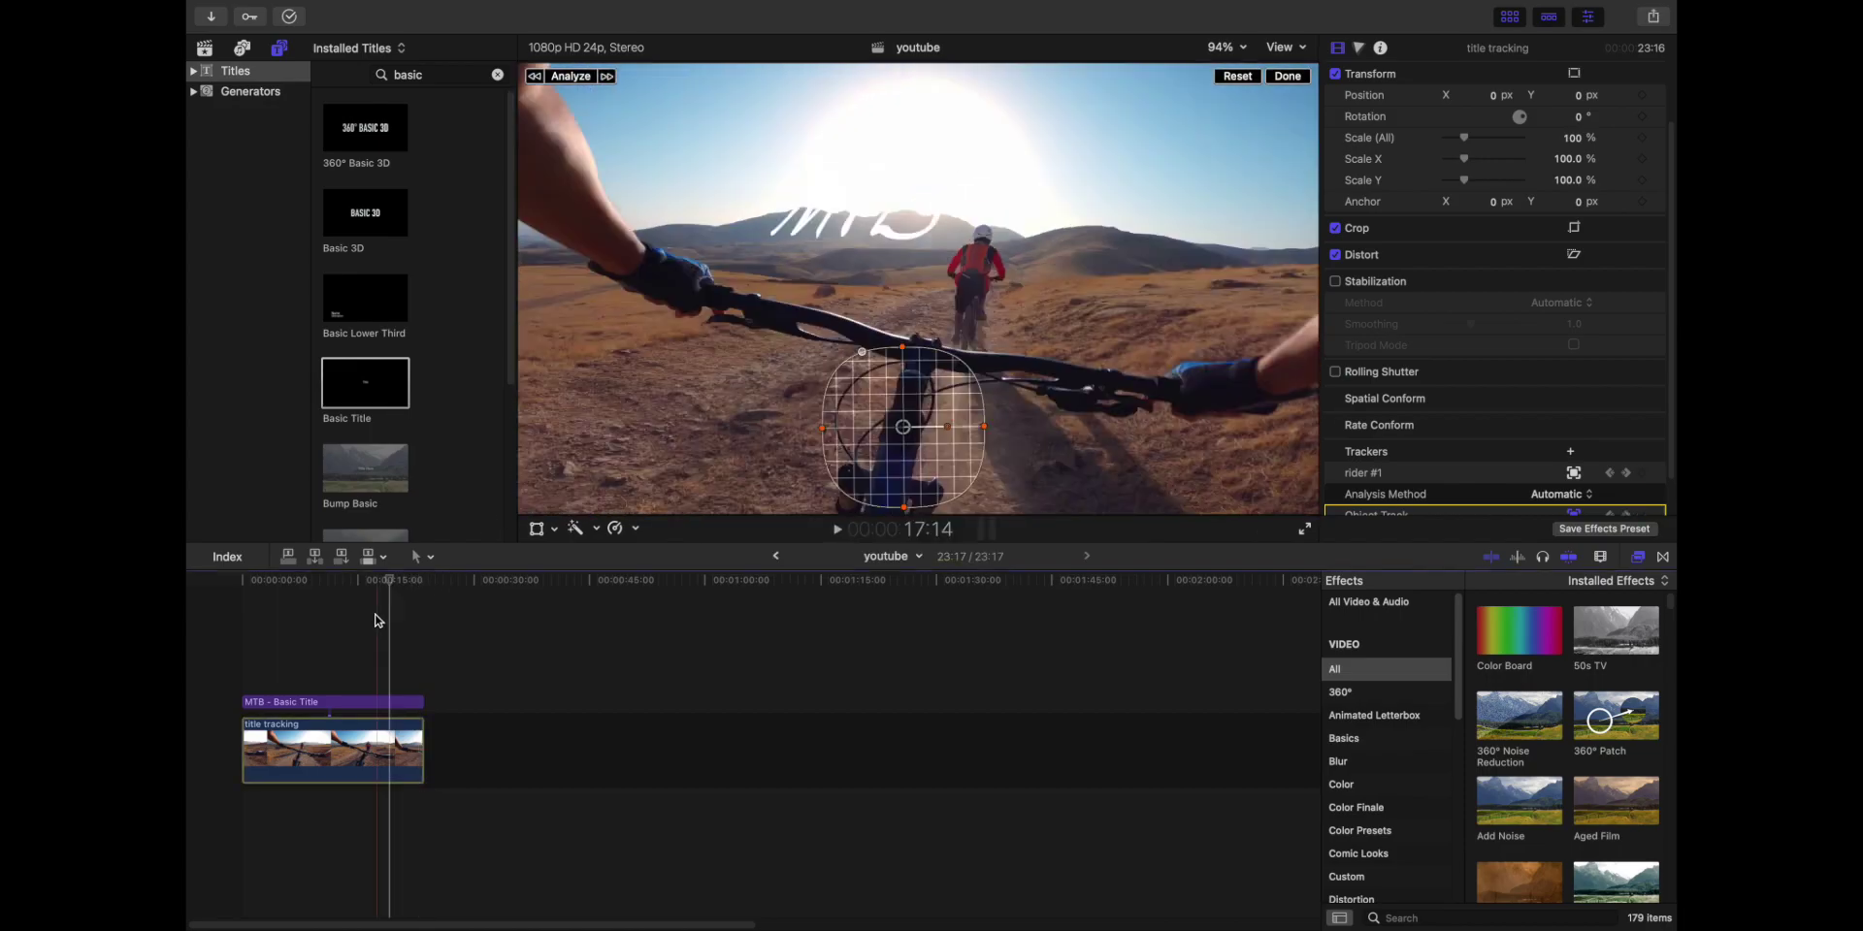
drag(344, 383, 247, 679)
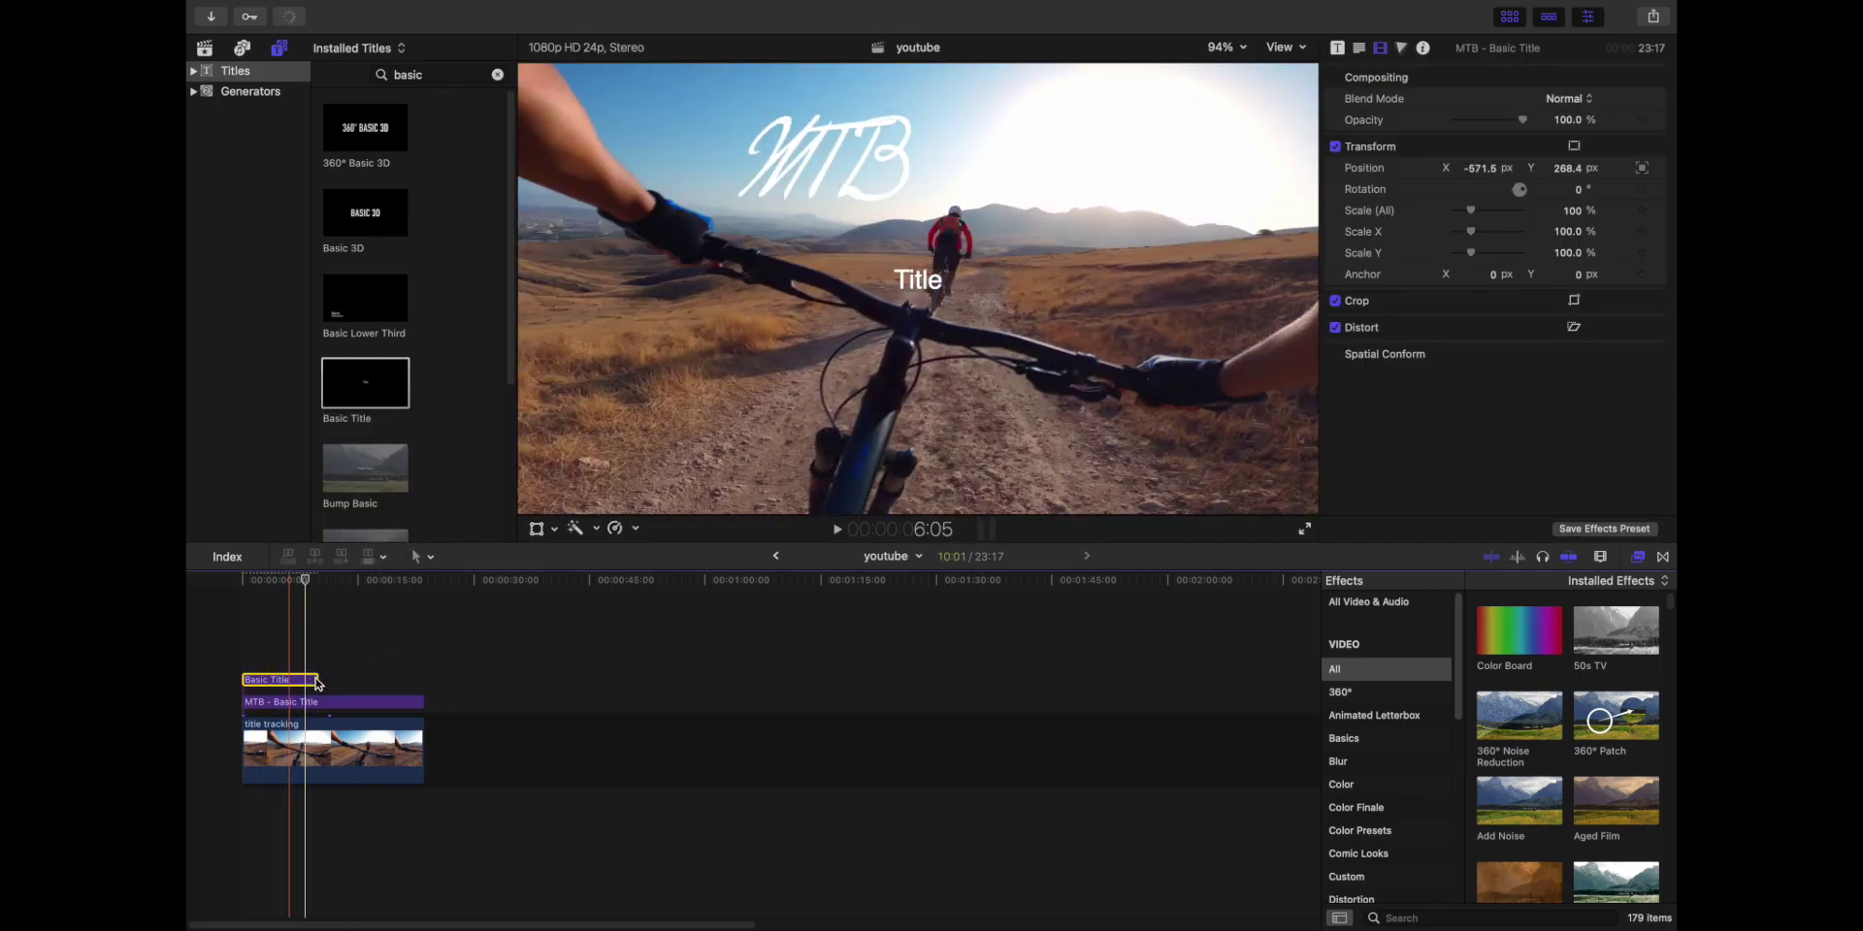
Step: Extend the second title to the bike clip's end, replace 'Title' with the rider's name, and preview it
drag(319, 685, 402, 690)
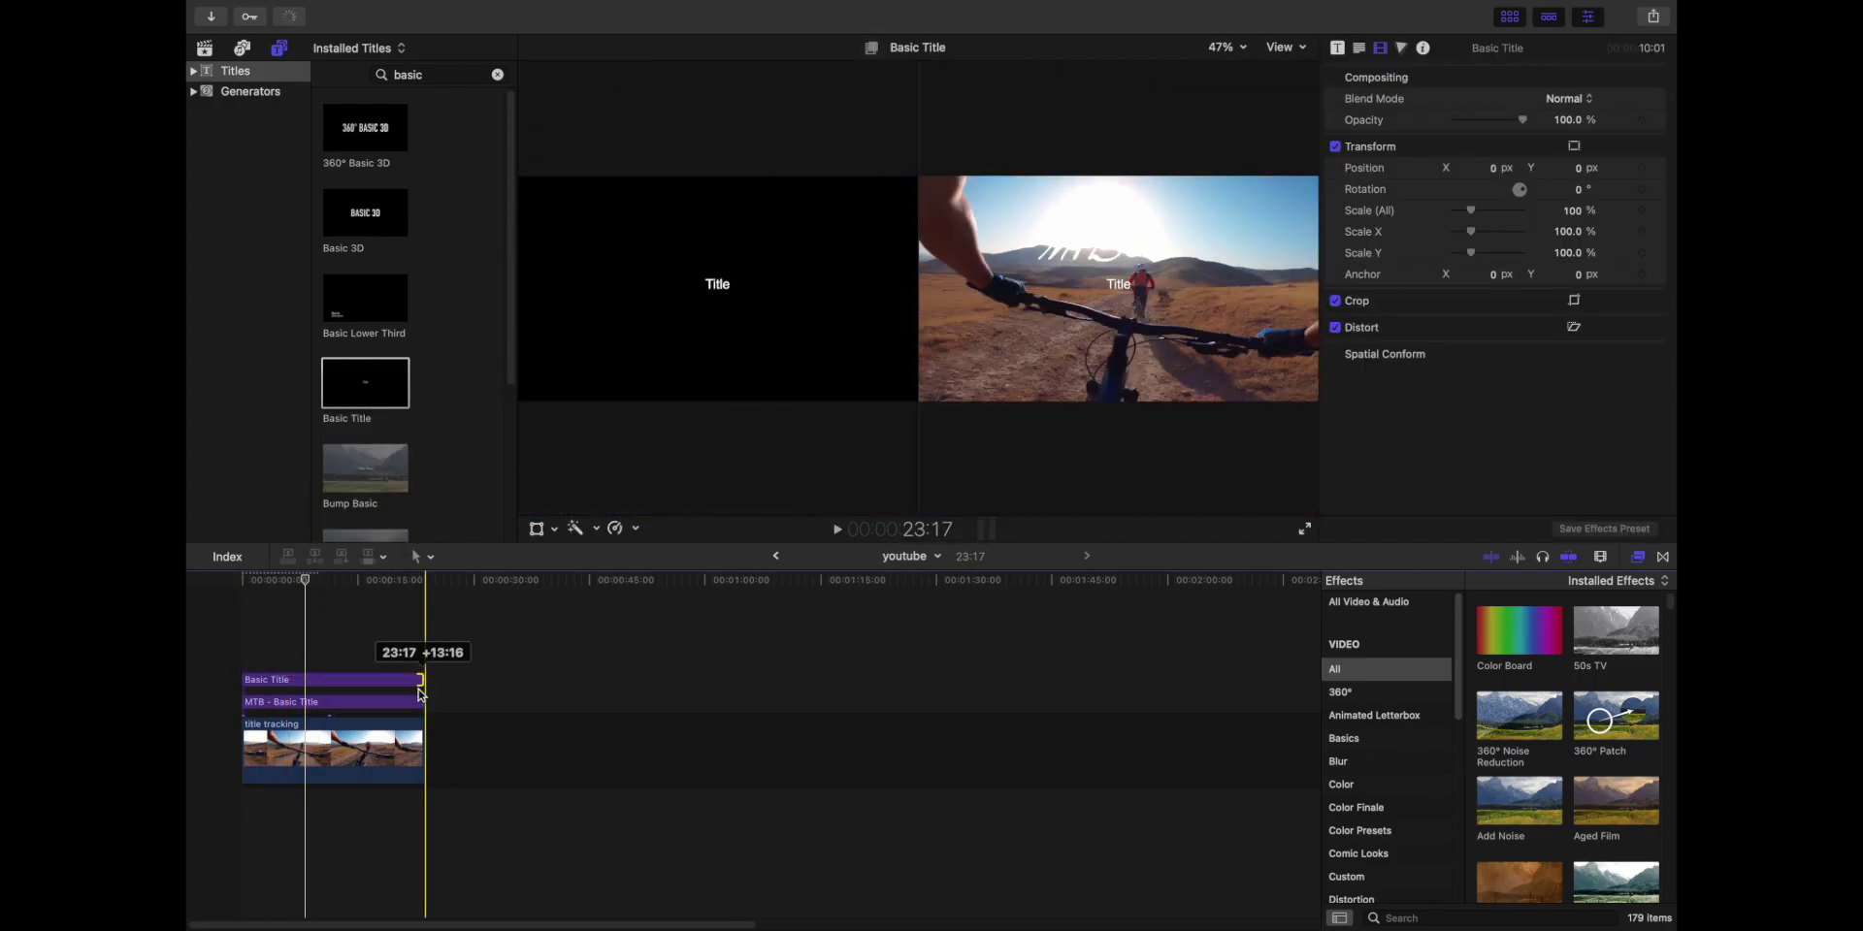
double_click(929, 280)
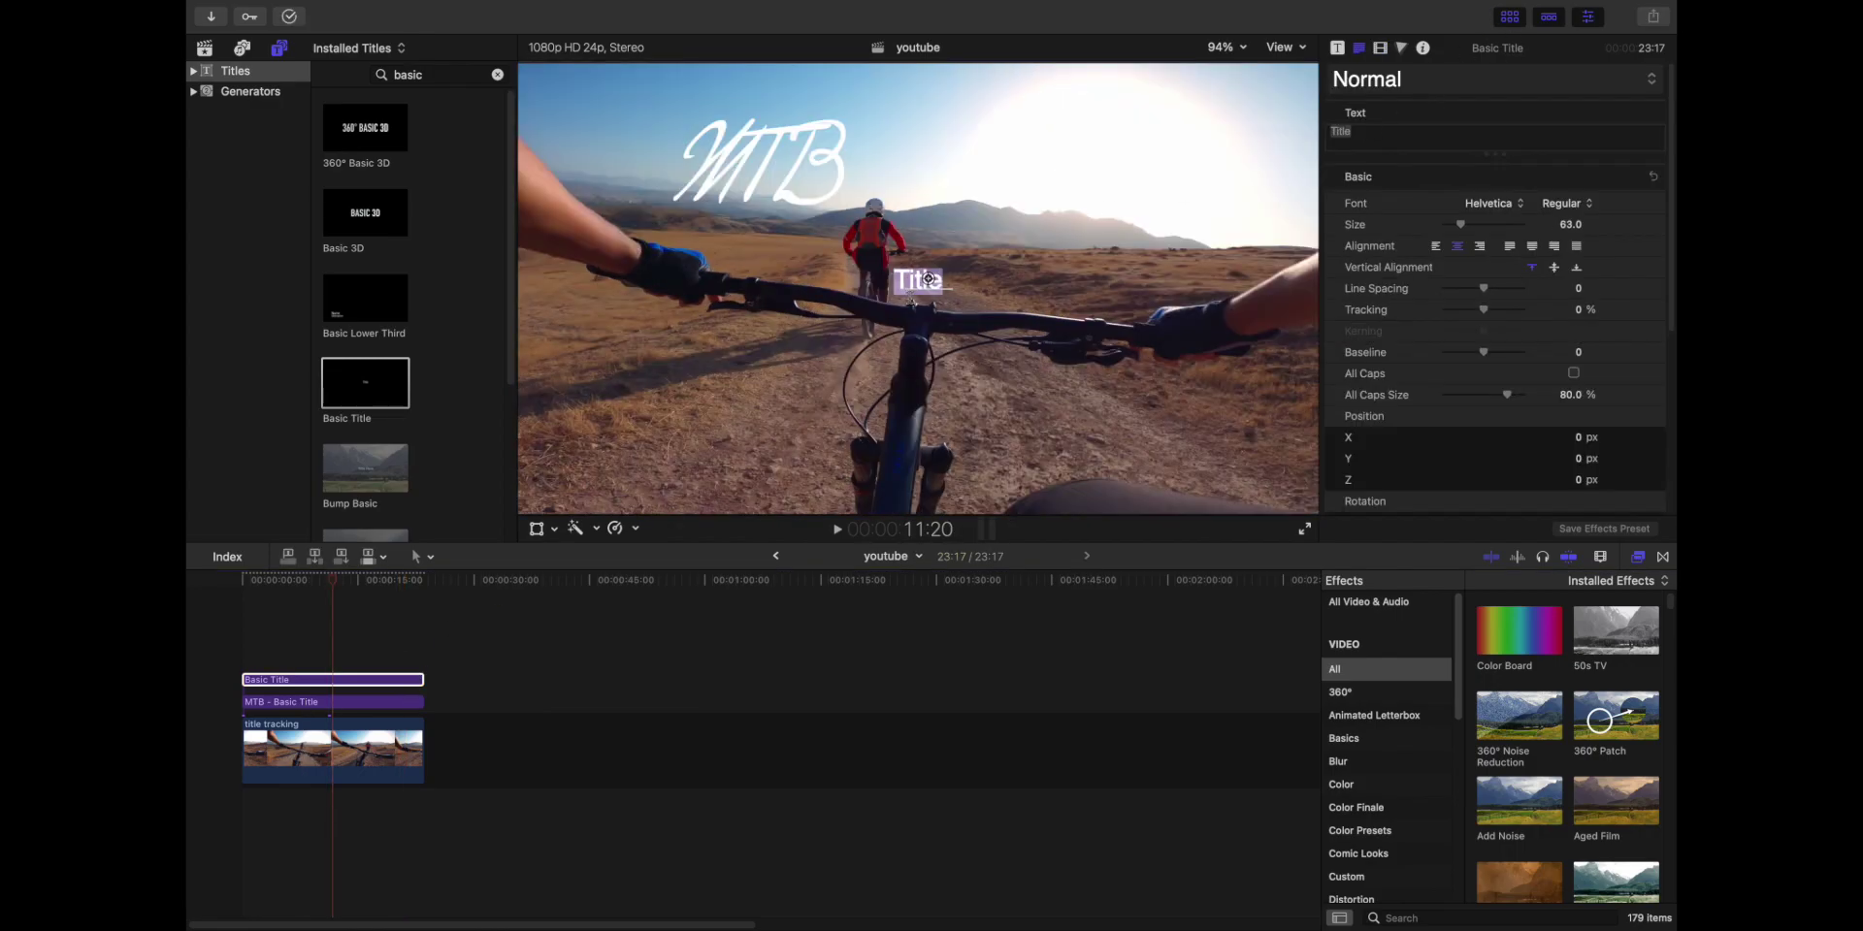
text(pedram)
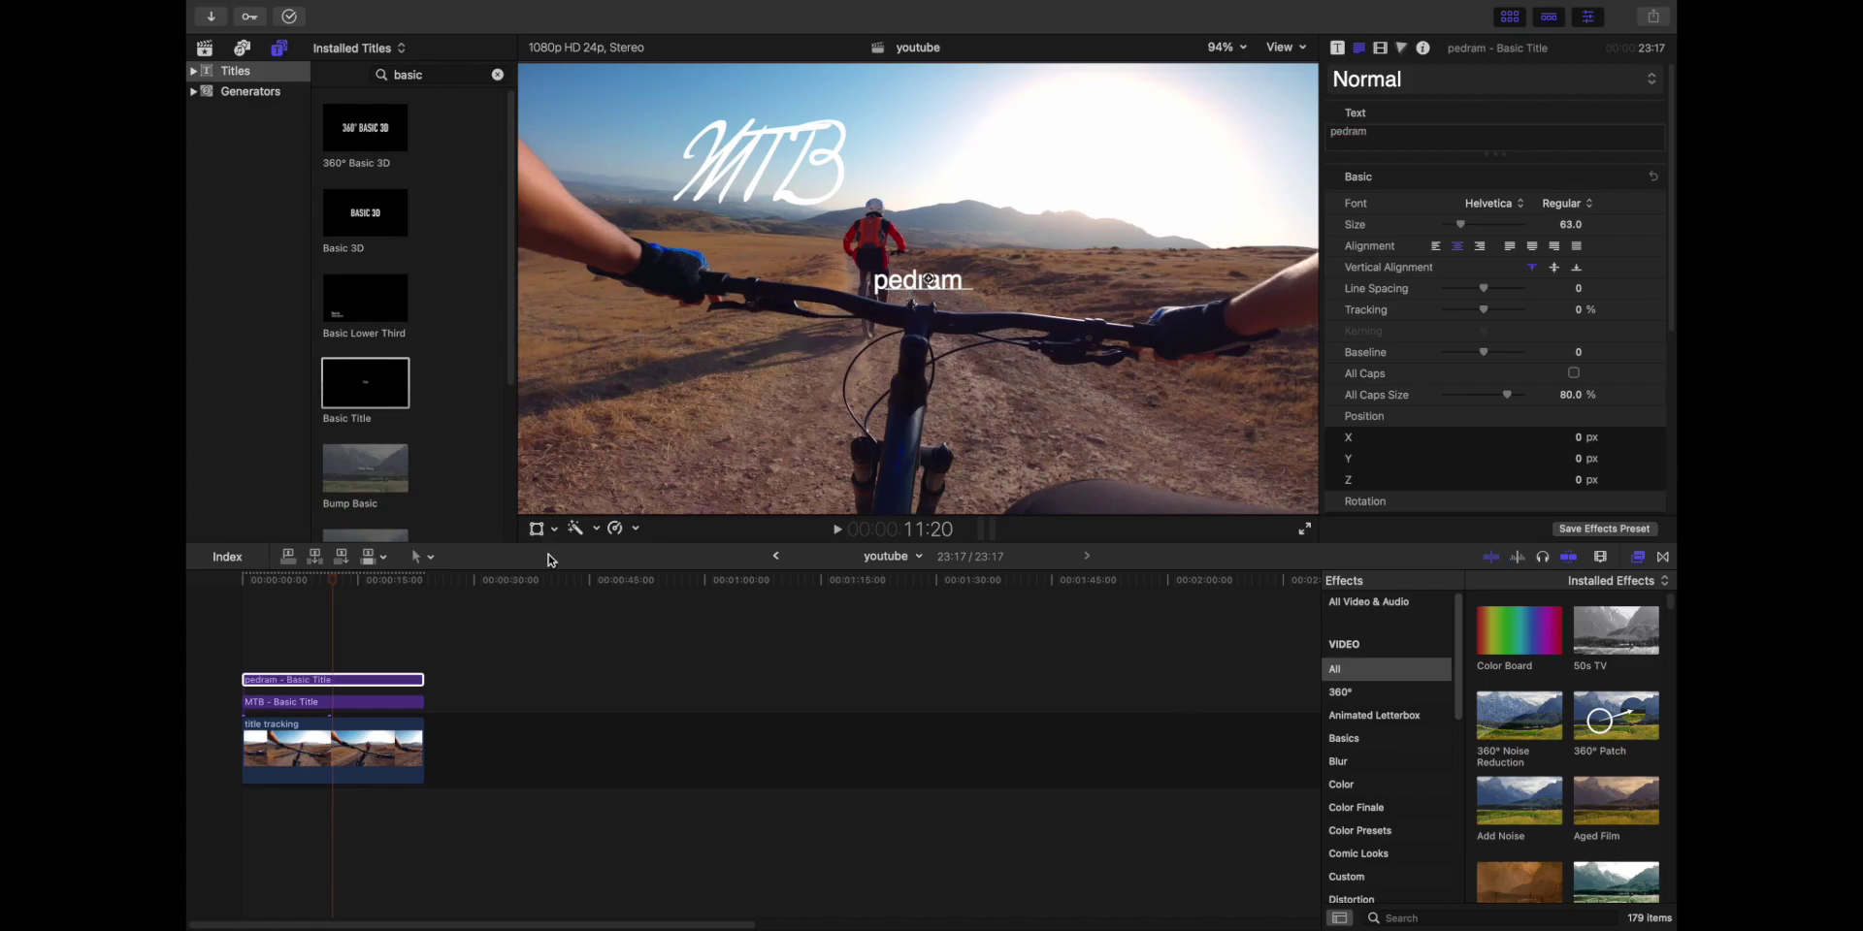
click(355, 657)
key(space)
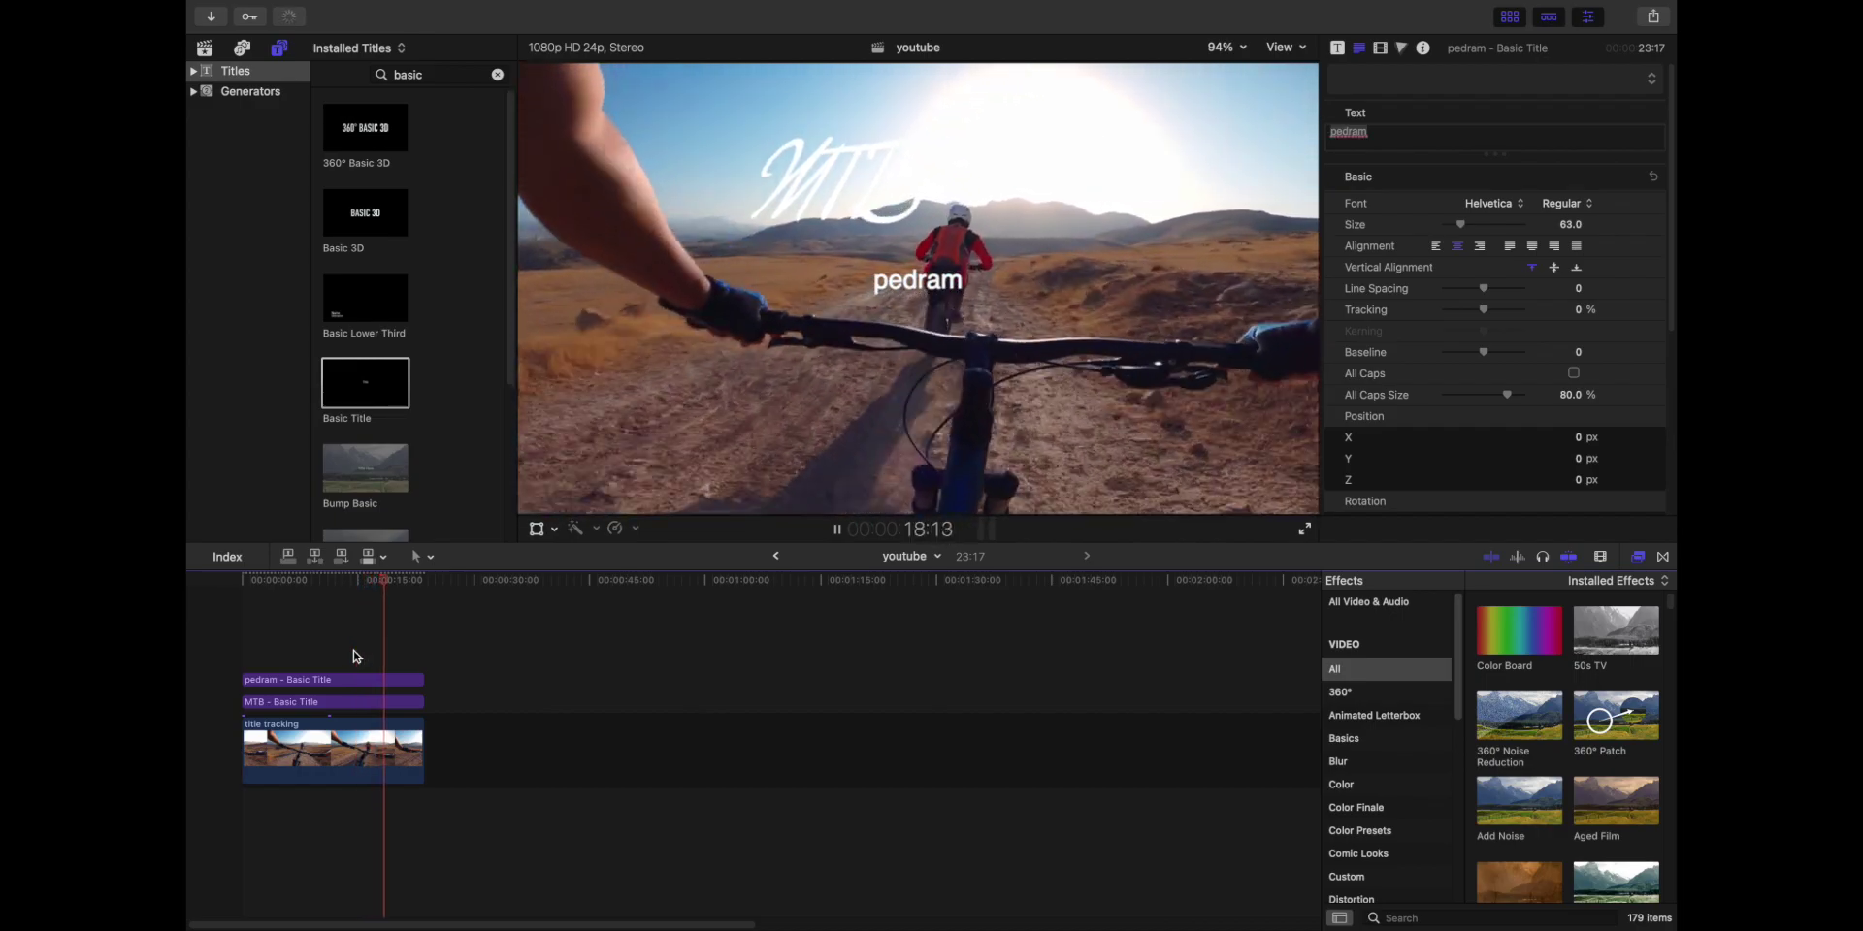
key(space)
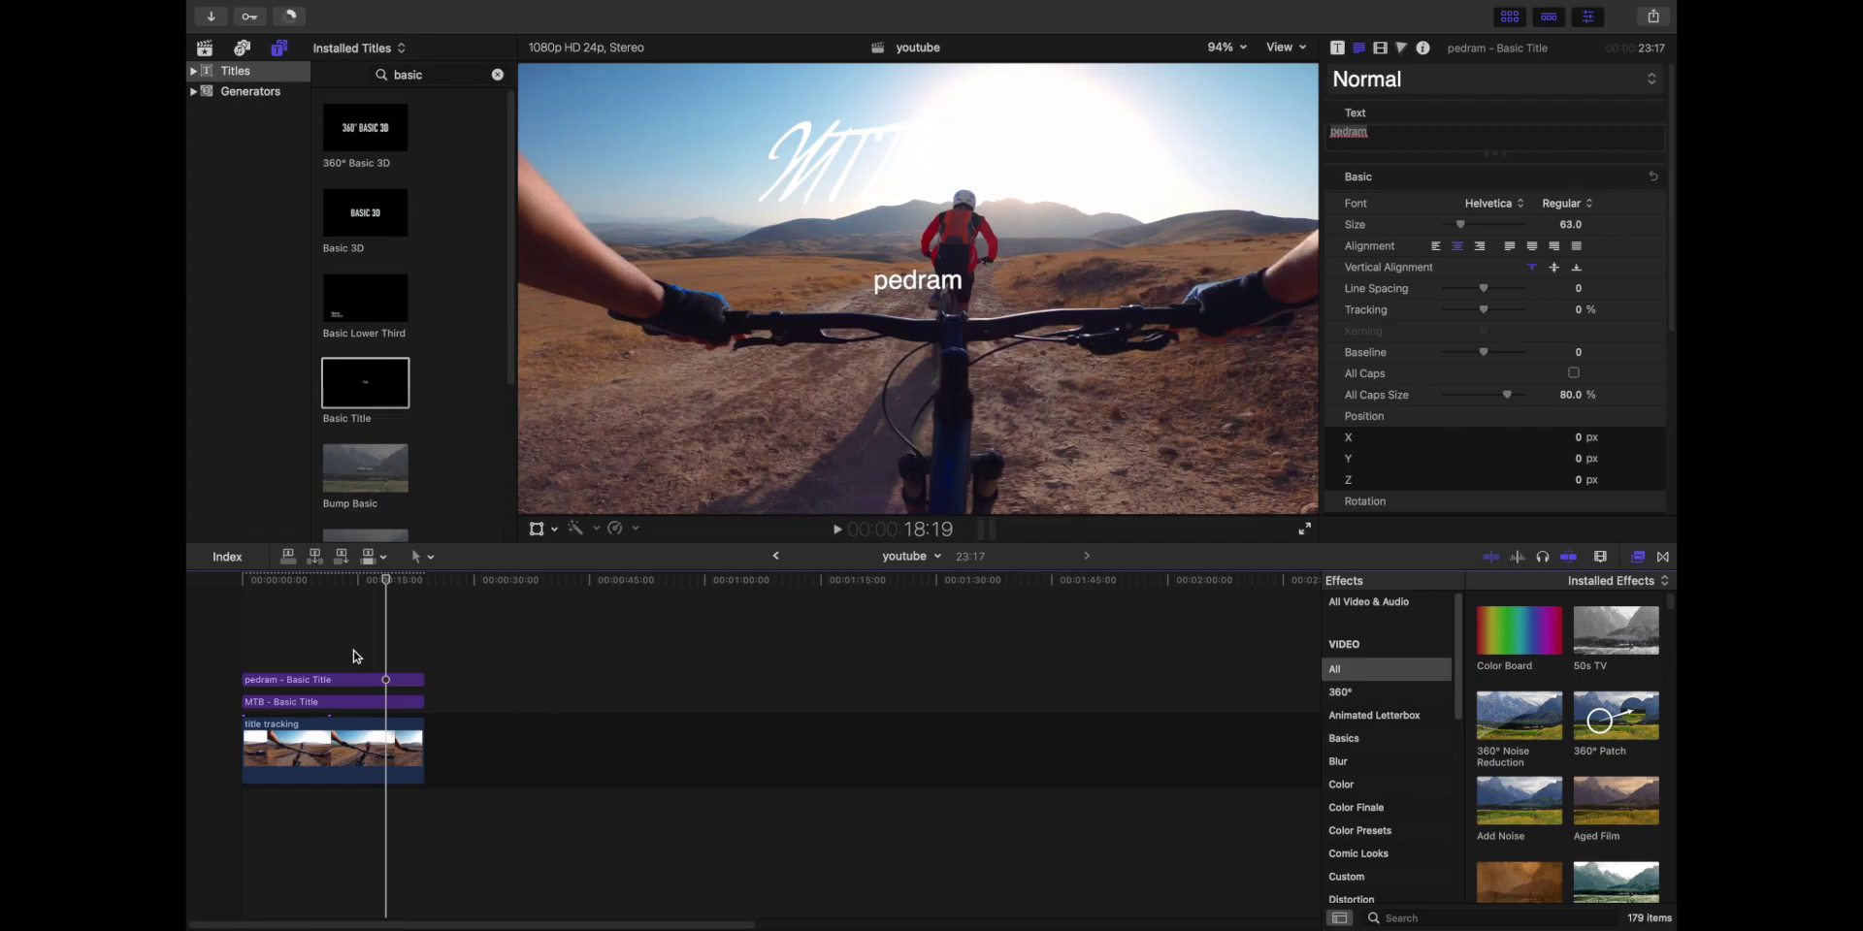
Step: Rename the bike clip's Object Track tracker after the rider
click(1381, 48)
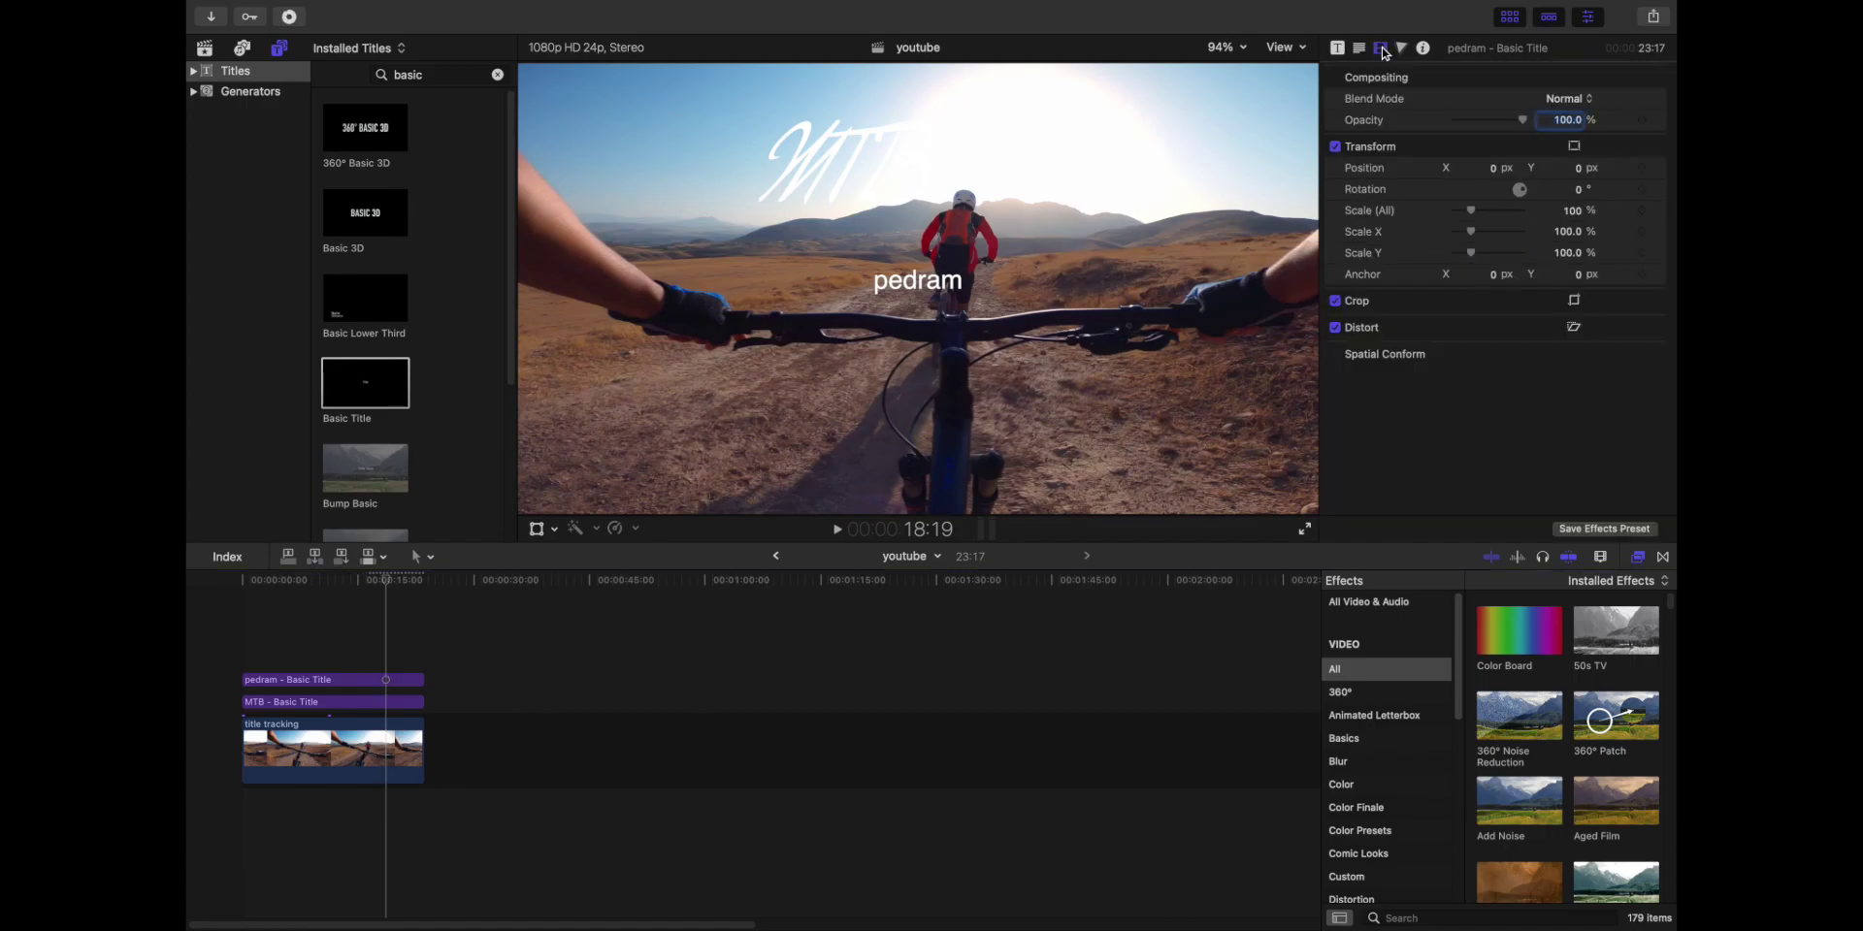
click(340, 754)
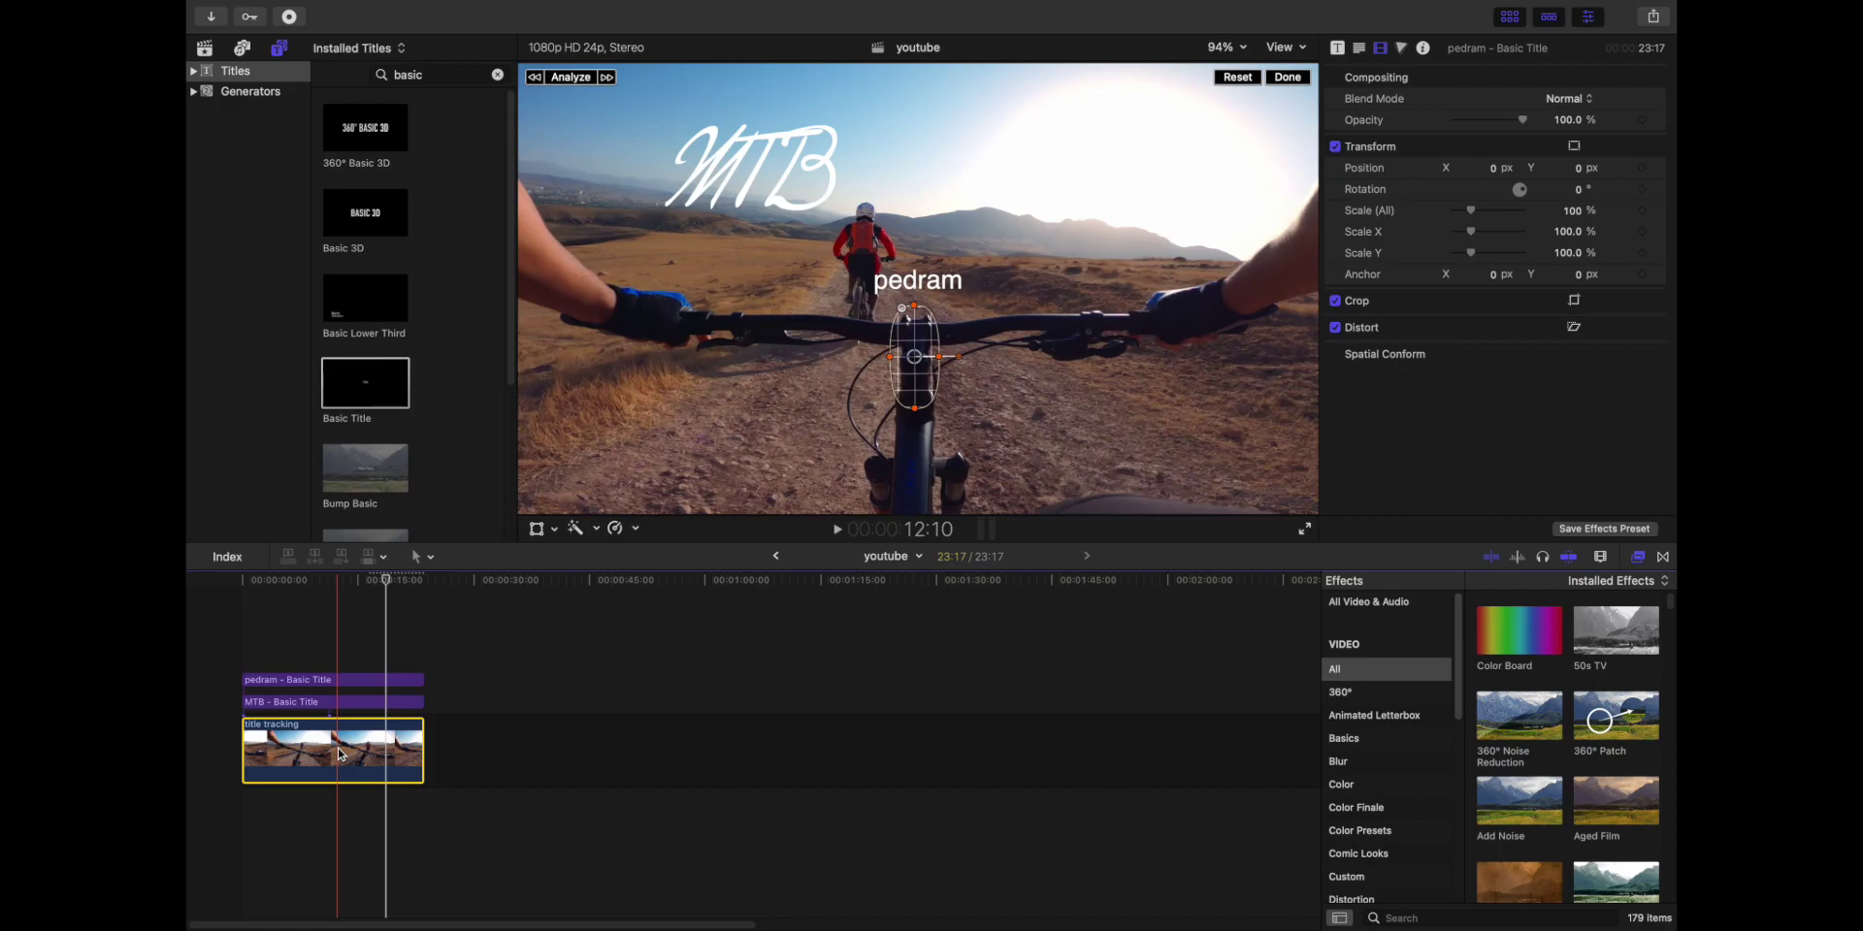
scroll(1491, 464, down, 3)
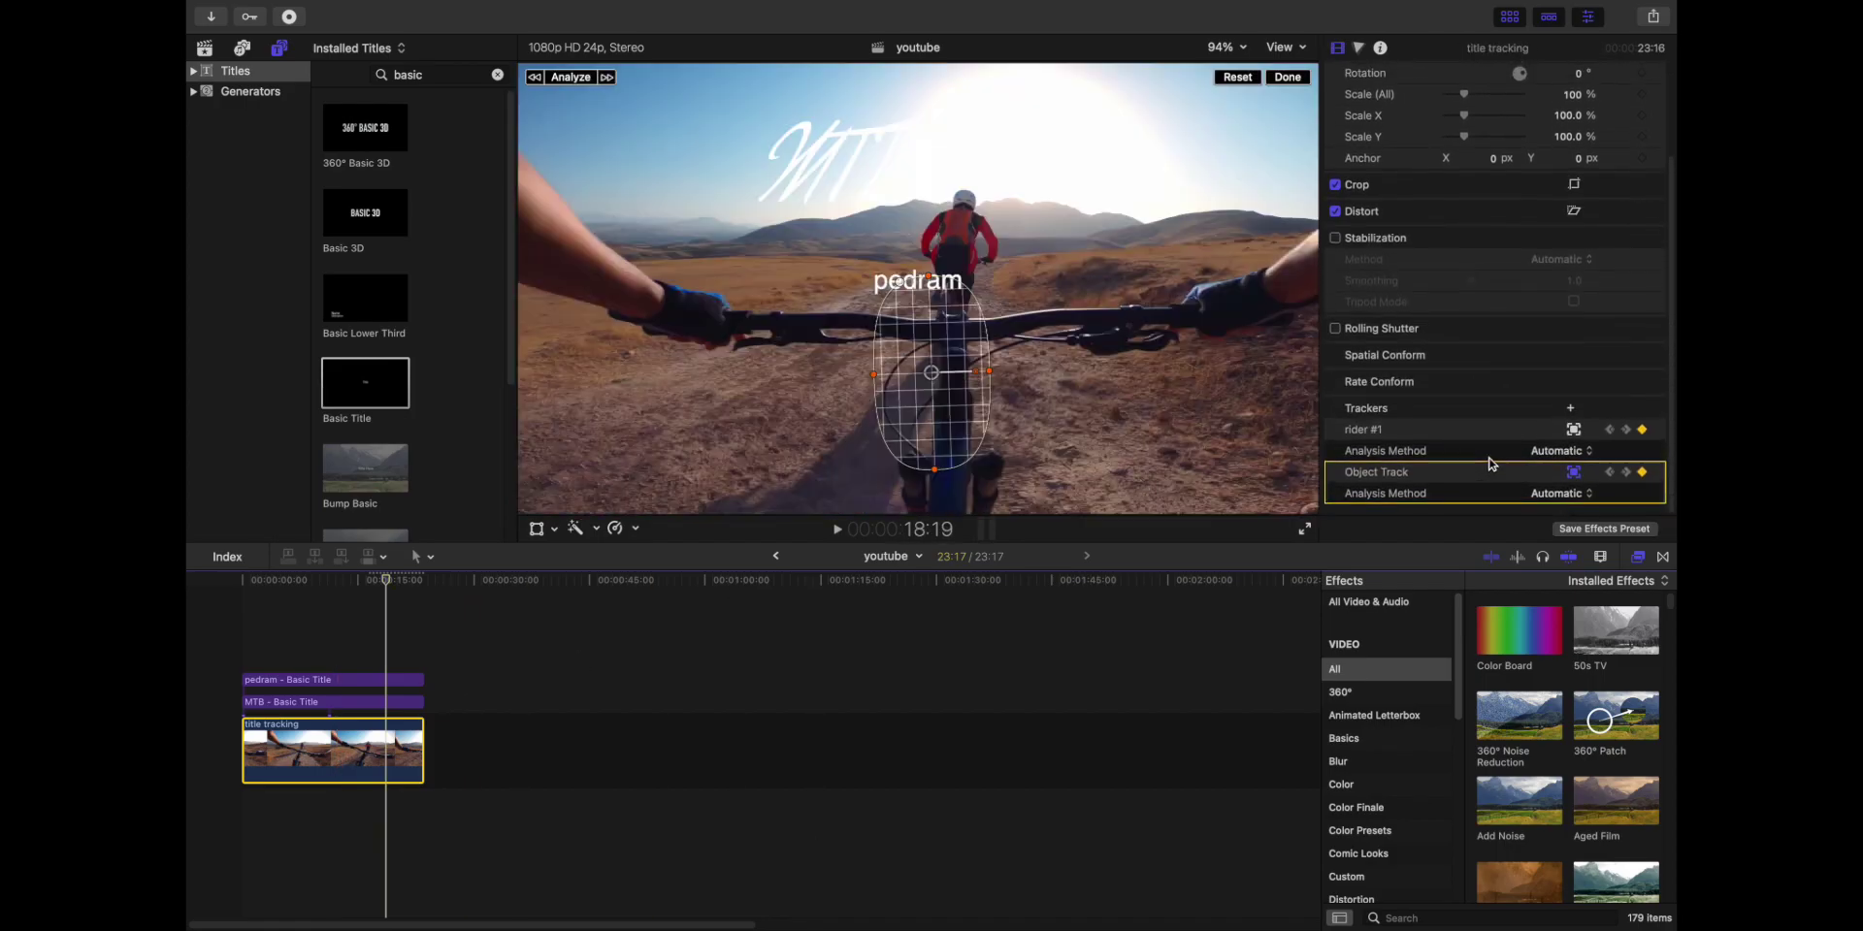
click(1376, 483)
double_click(1375, 479)
text(pedram)
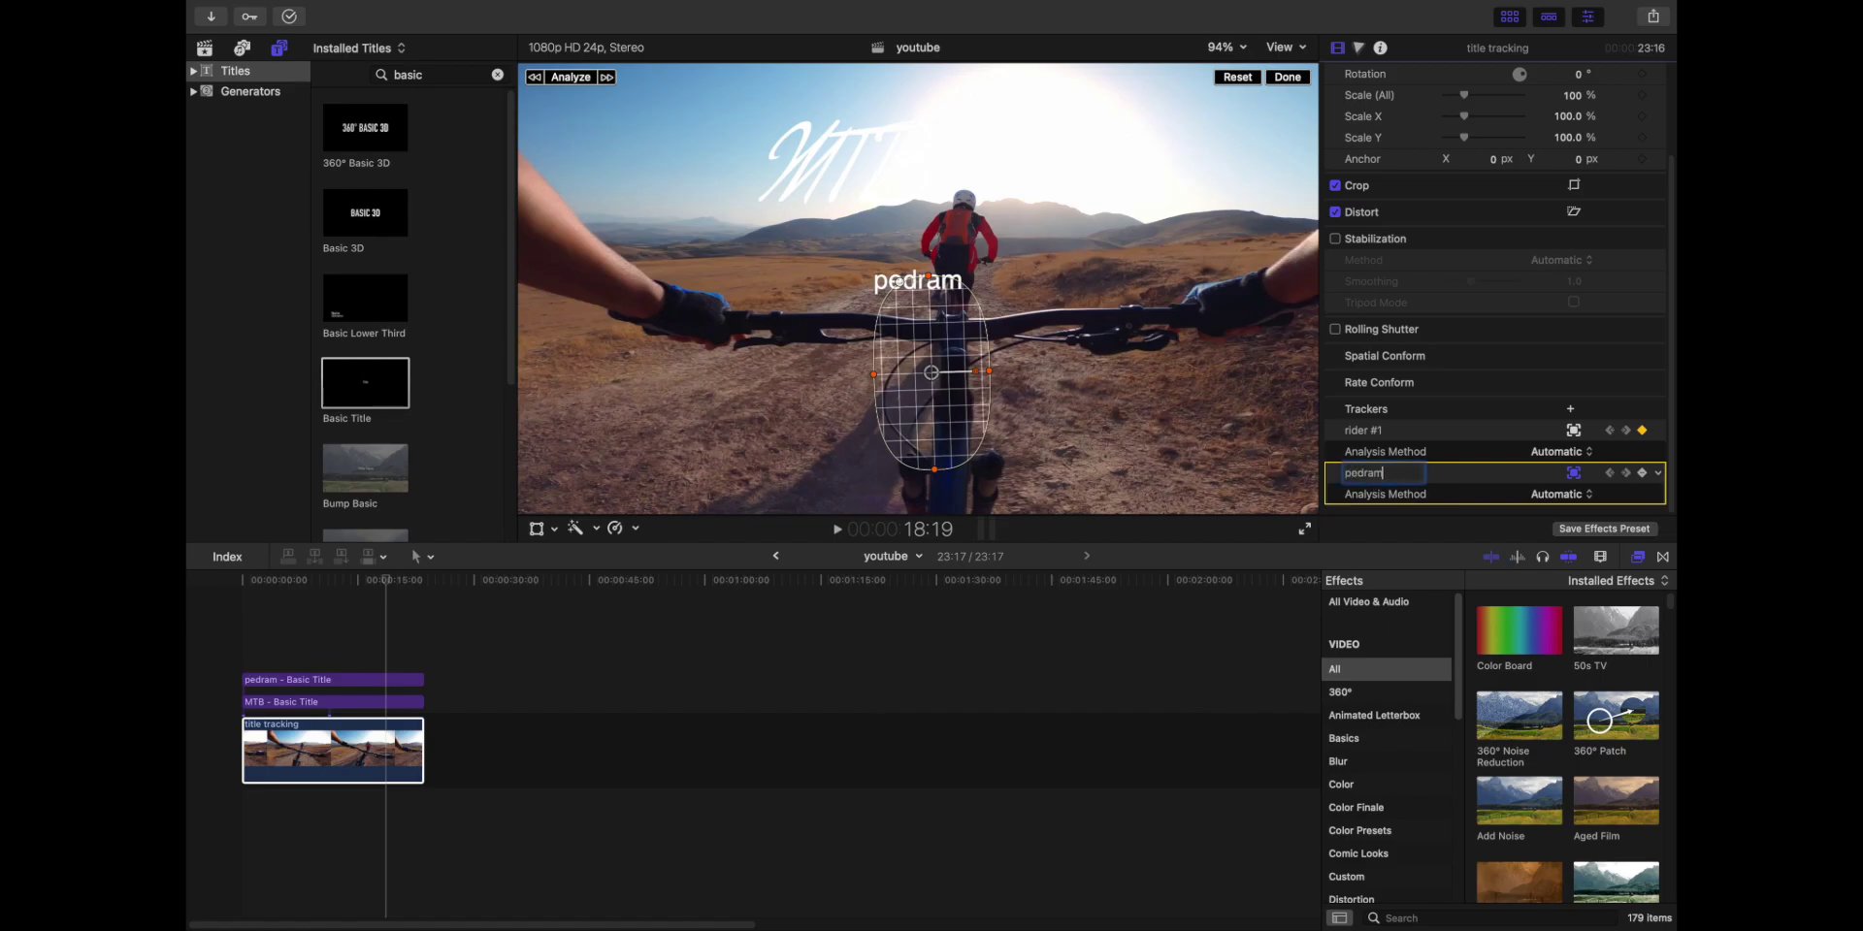
Step: Link the name title's transform to the renamed handlebar tracker
click(301, 681)
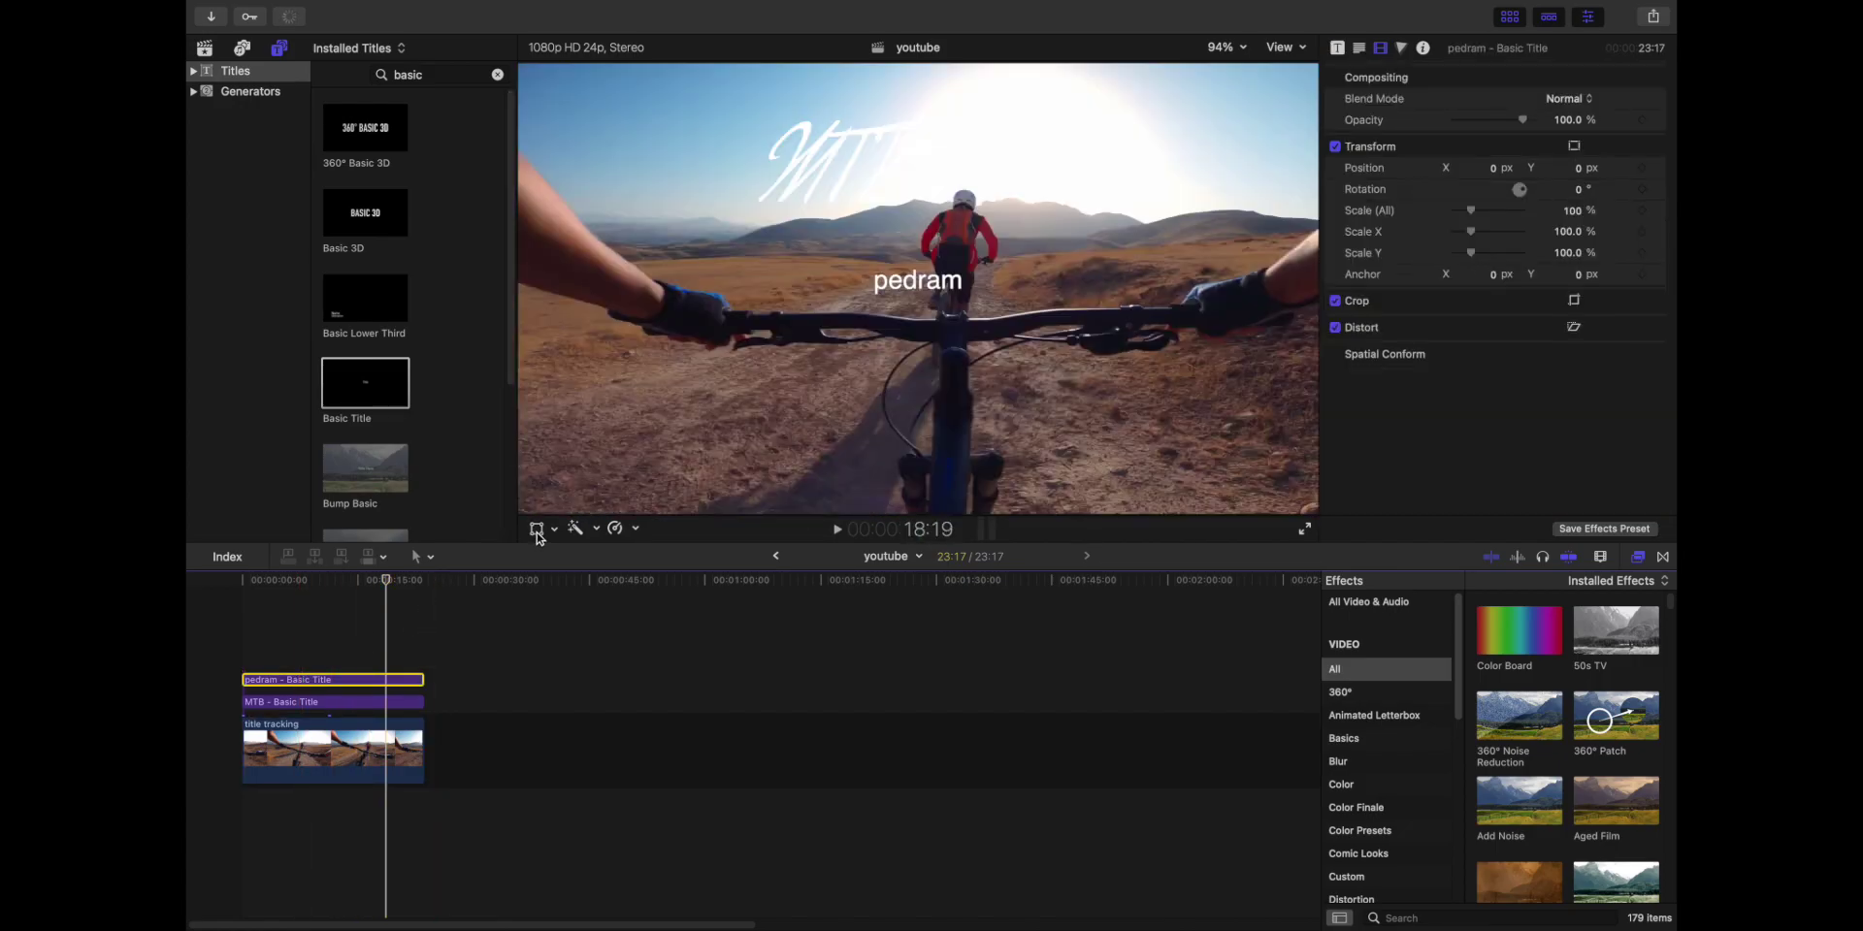
click(536, 529)
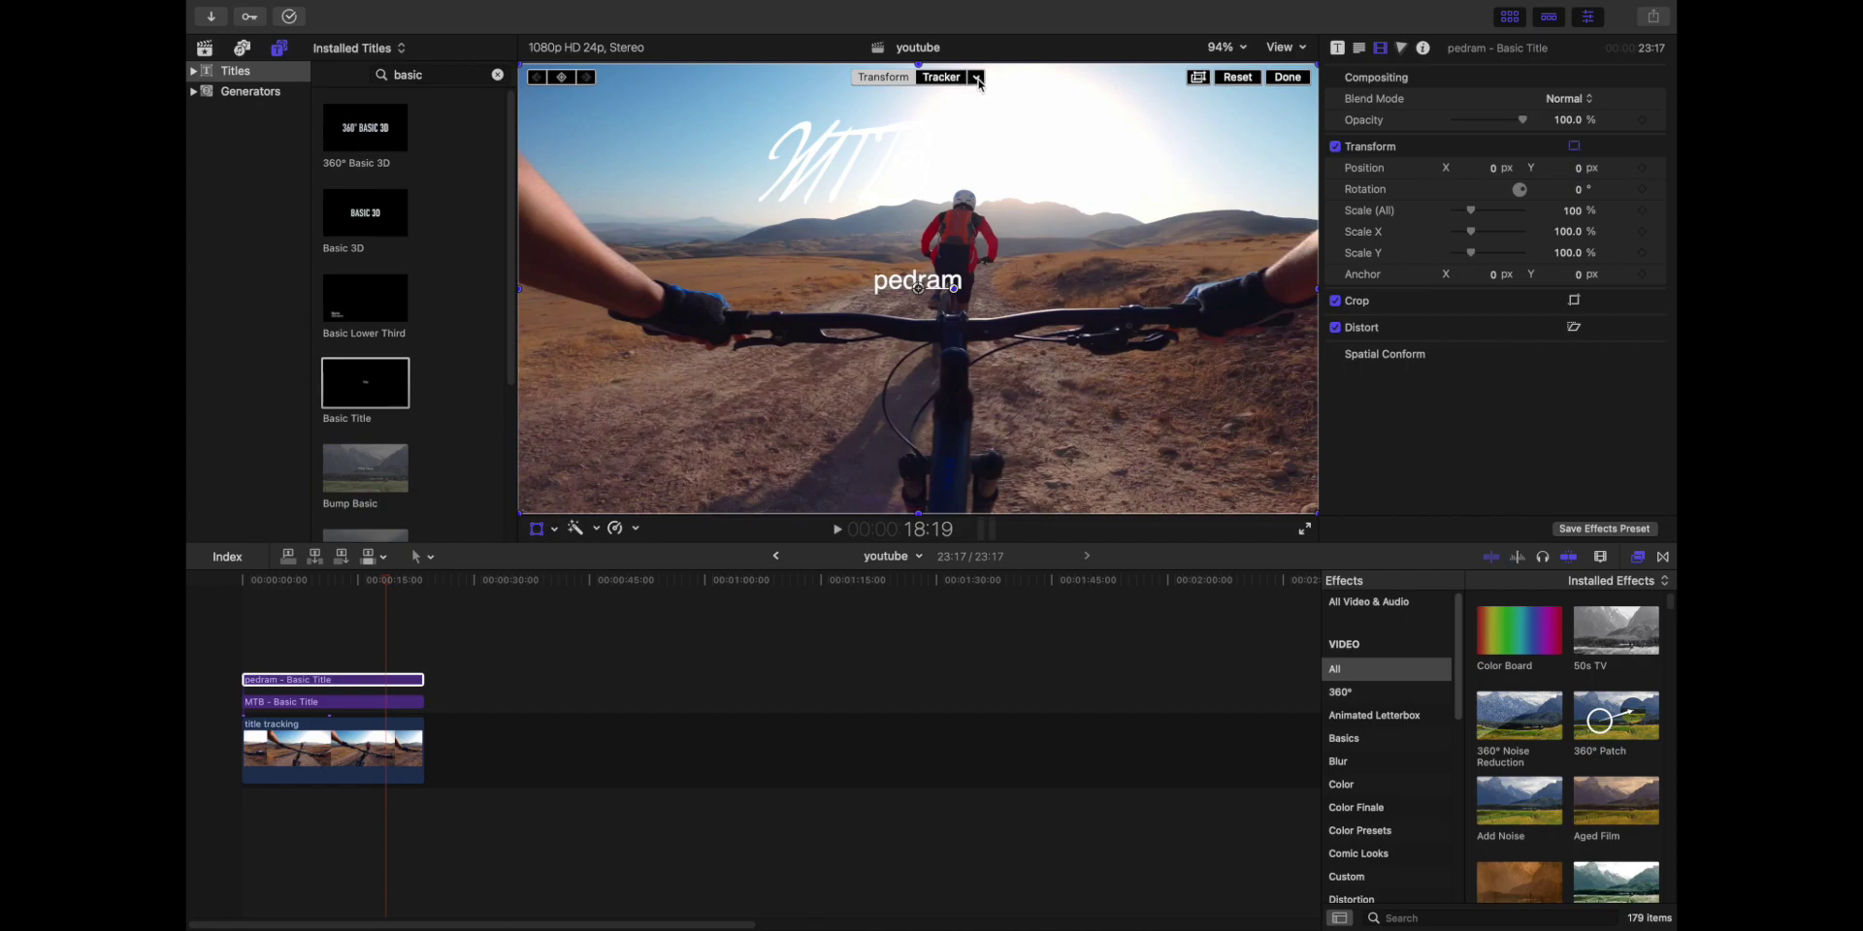
click(977, 78)
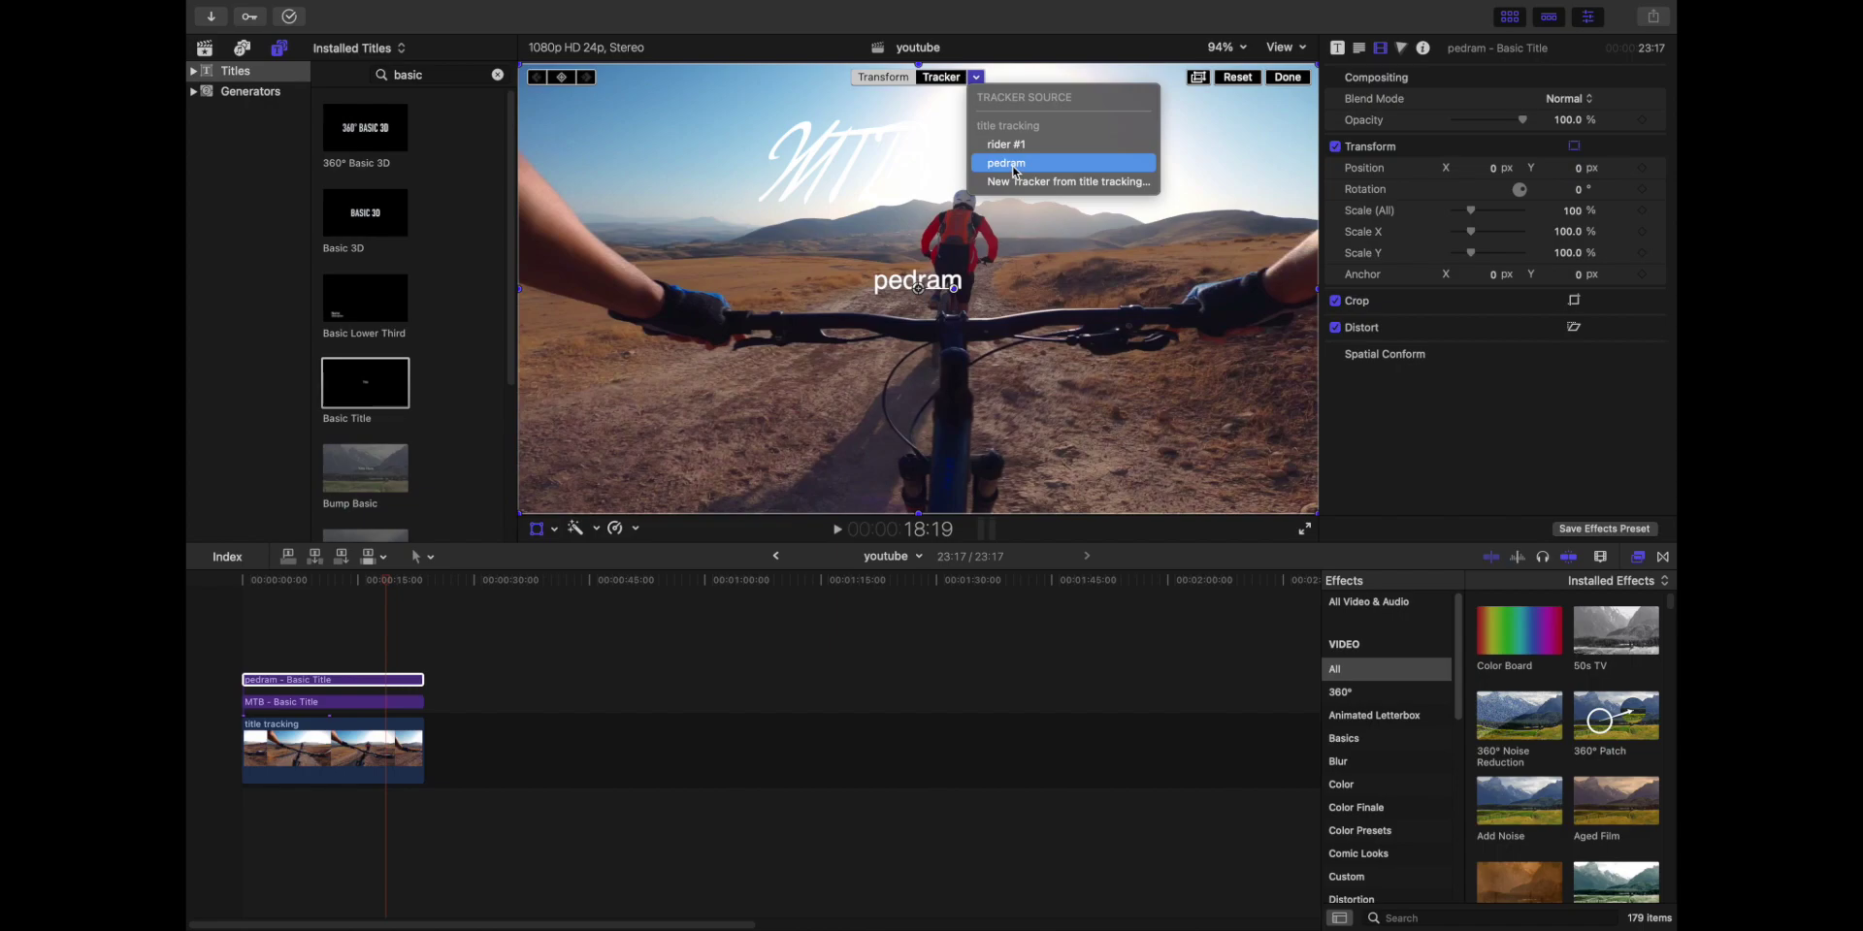
click(1015, 164)
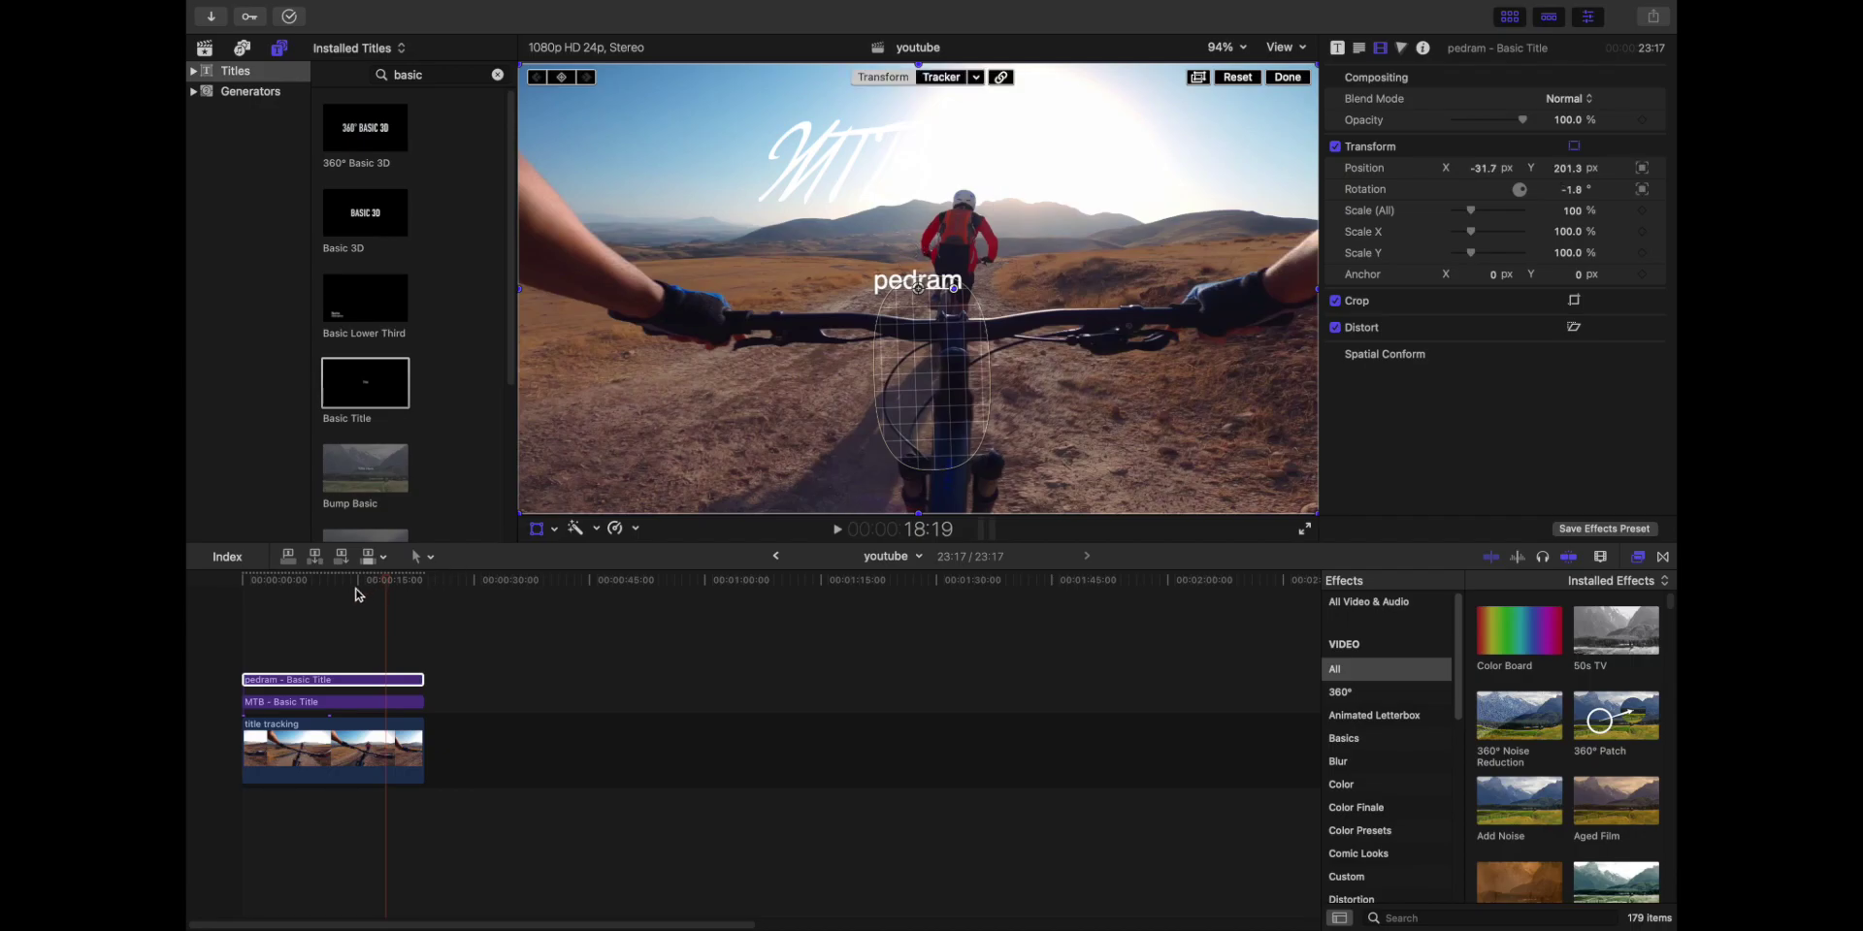
click(253, 617)
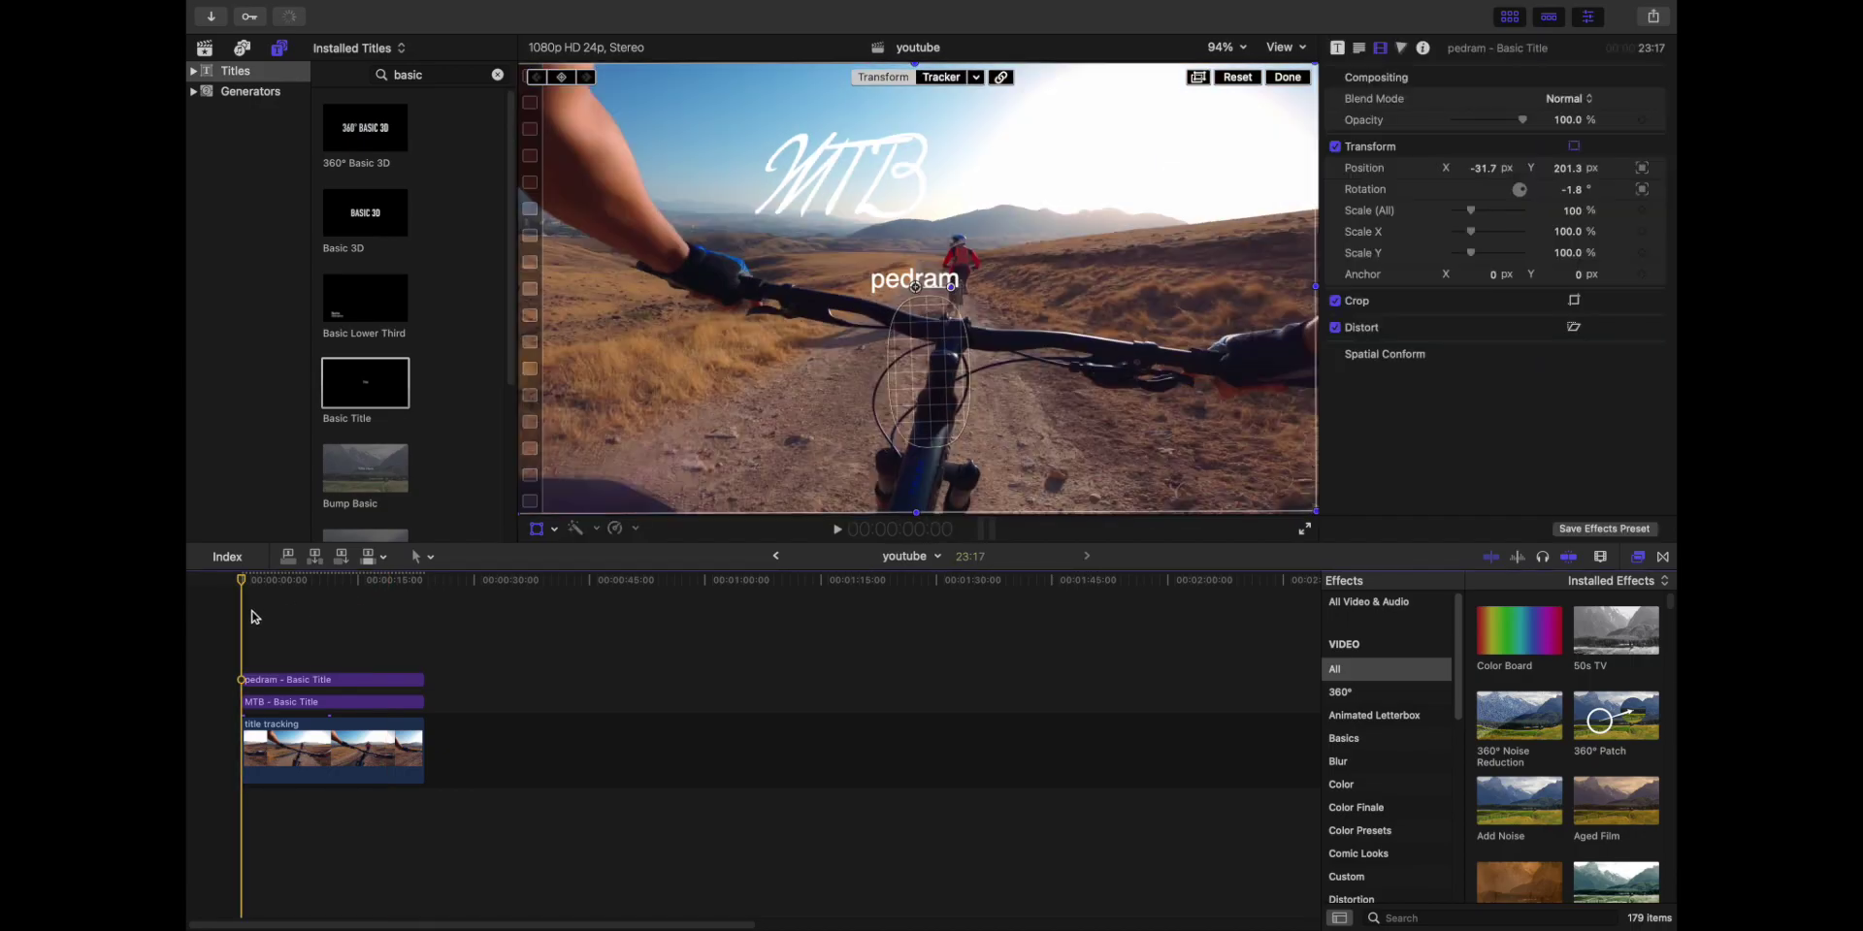
Step: Play back to check the tracked name title, confirm with Done, and show the library's clips
key(space)
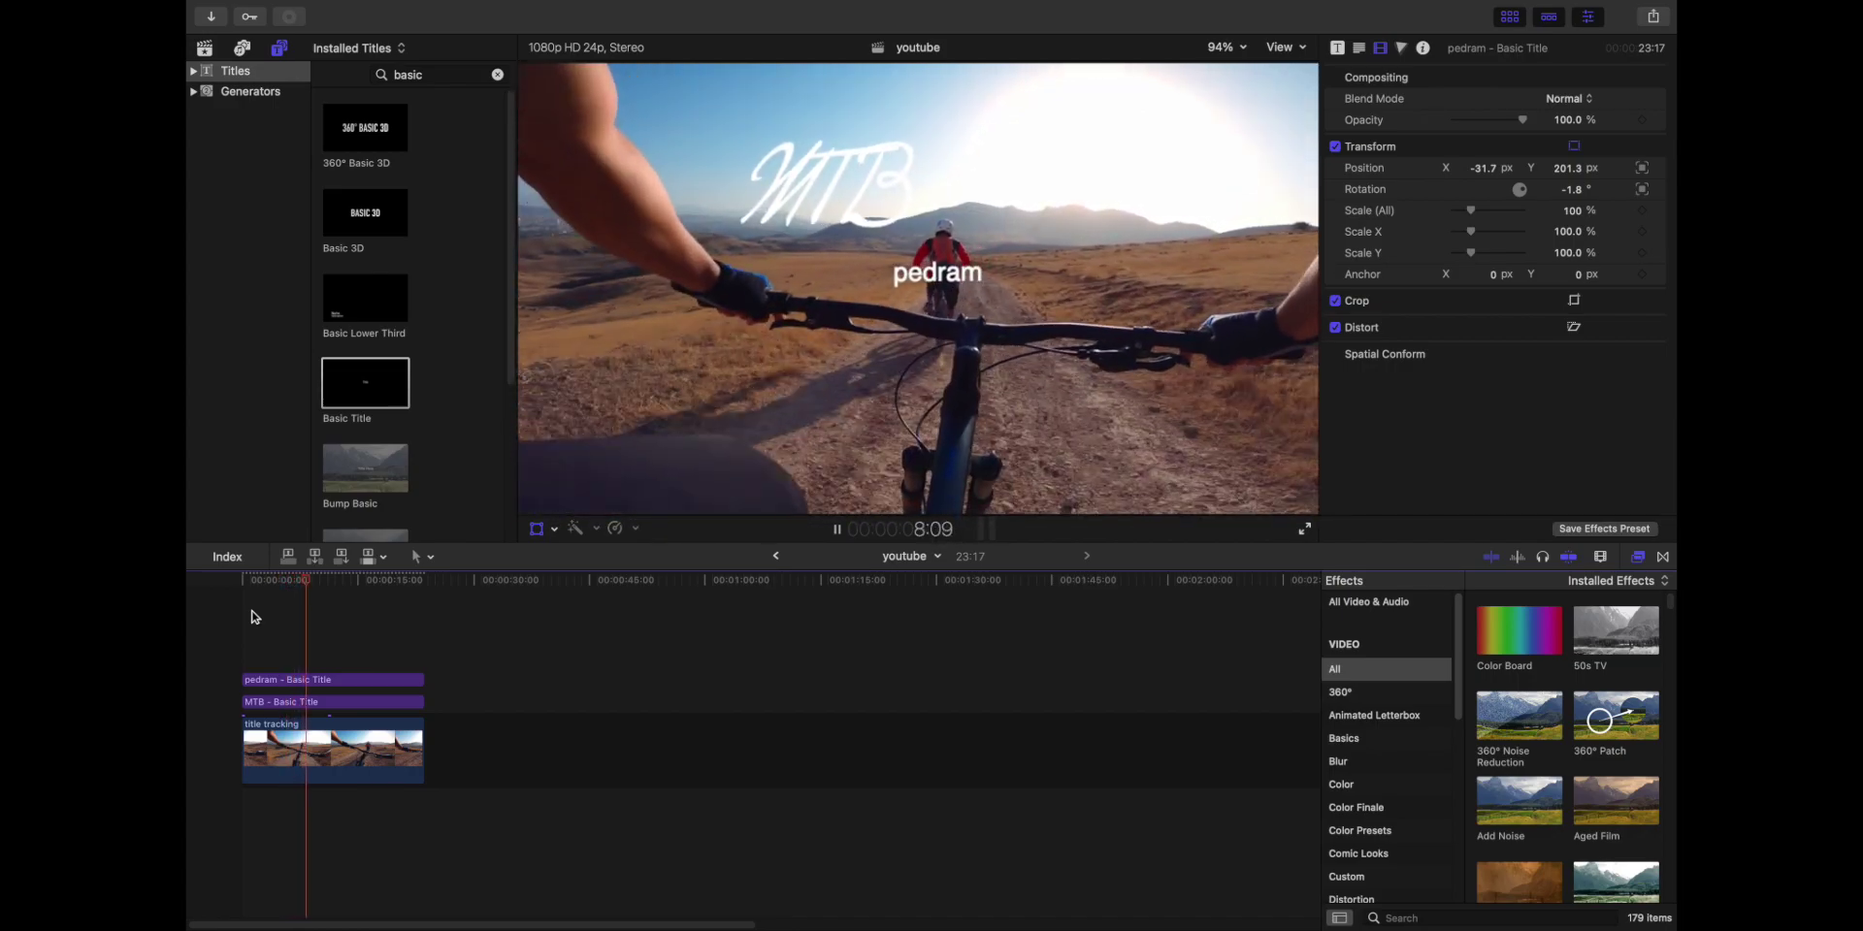
key(space)
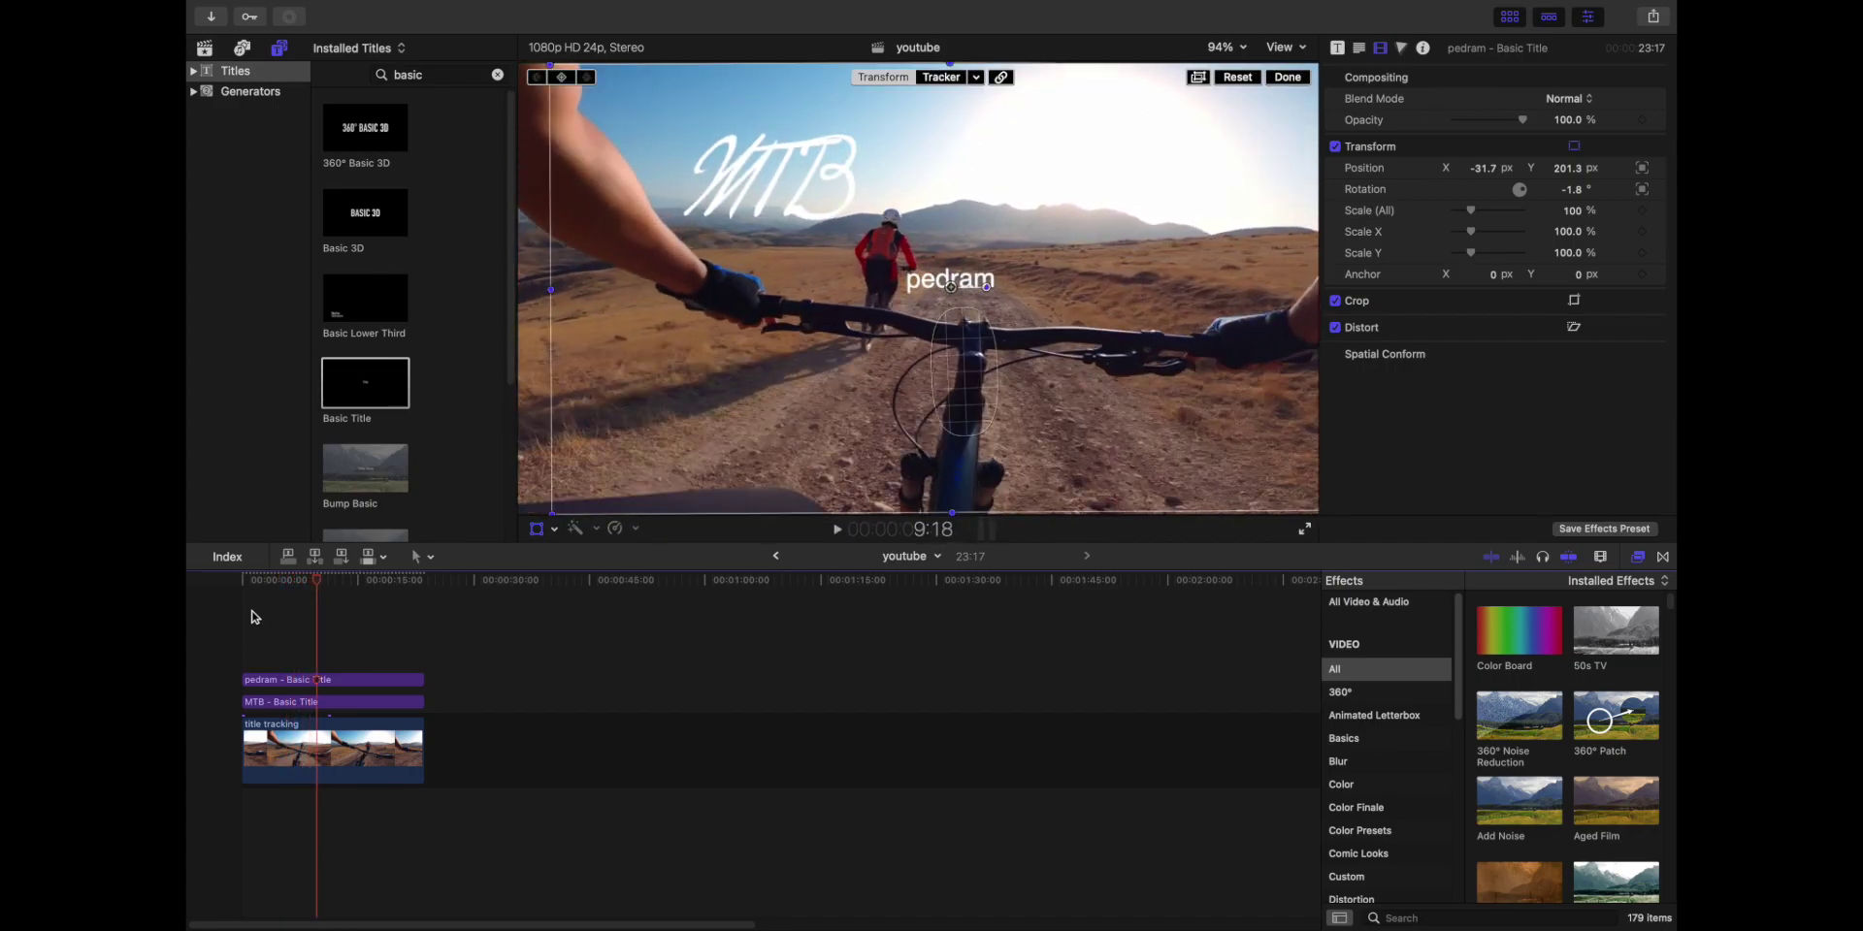
click(1296, 82)
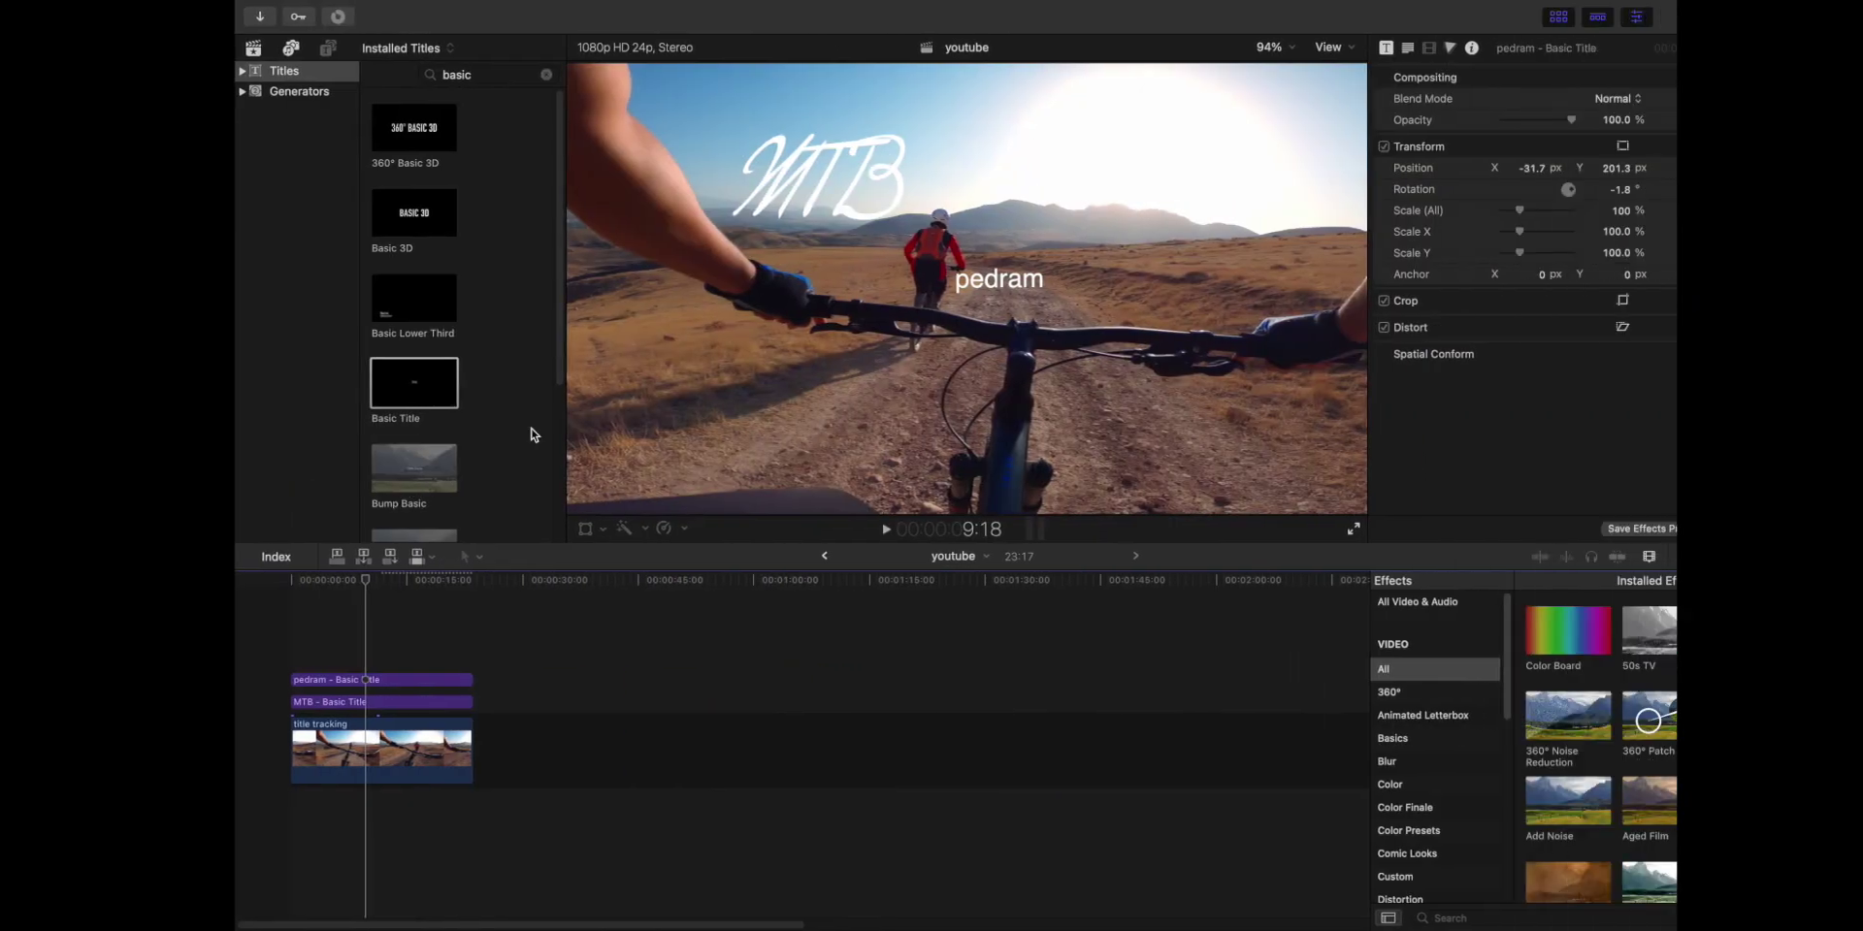
click(204, 48)
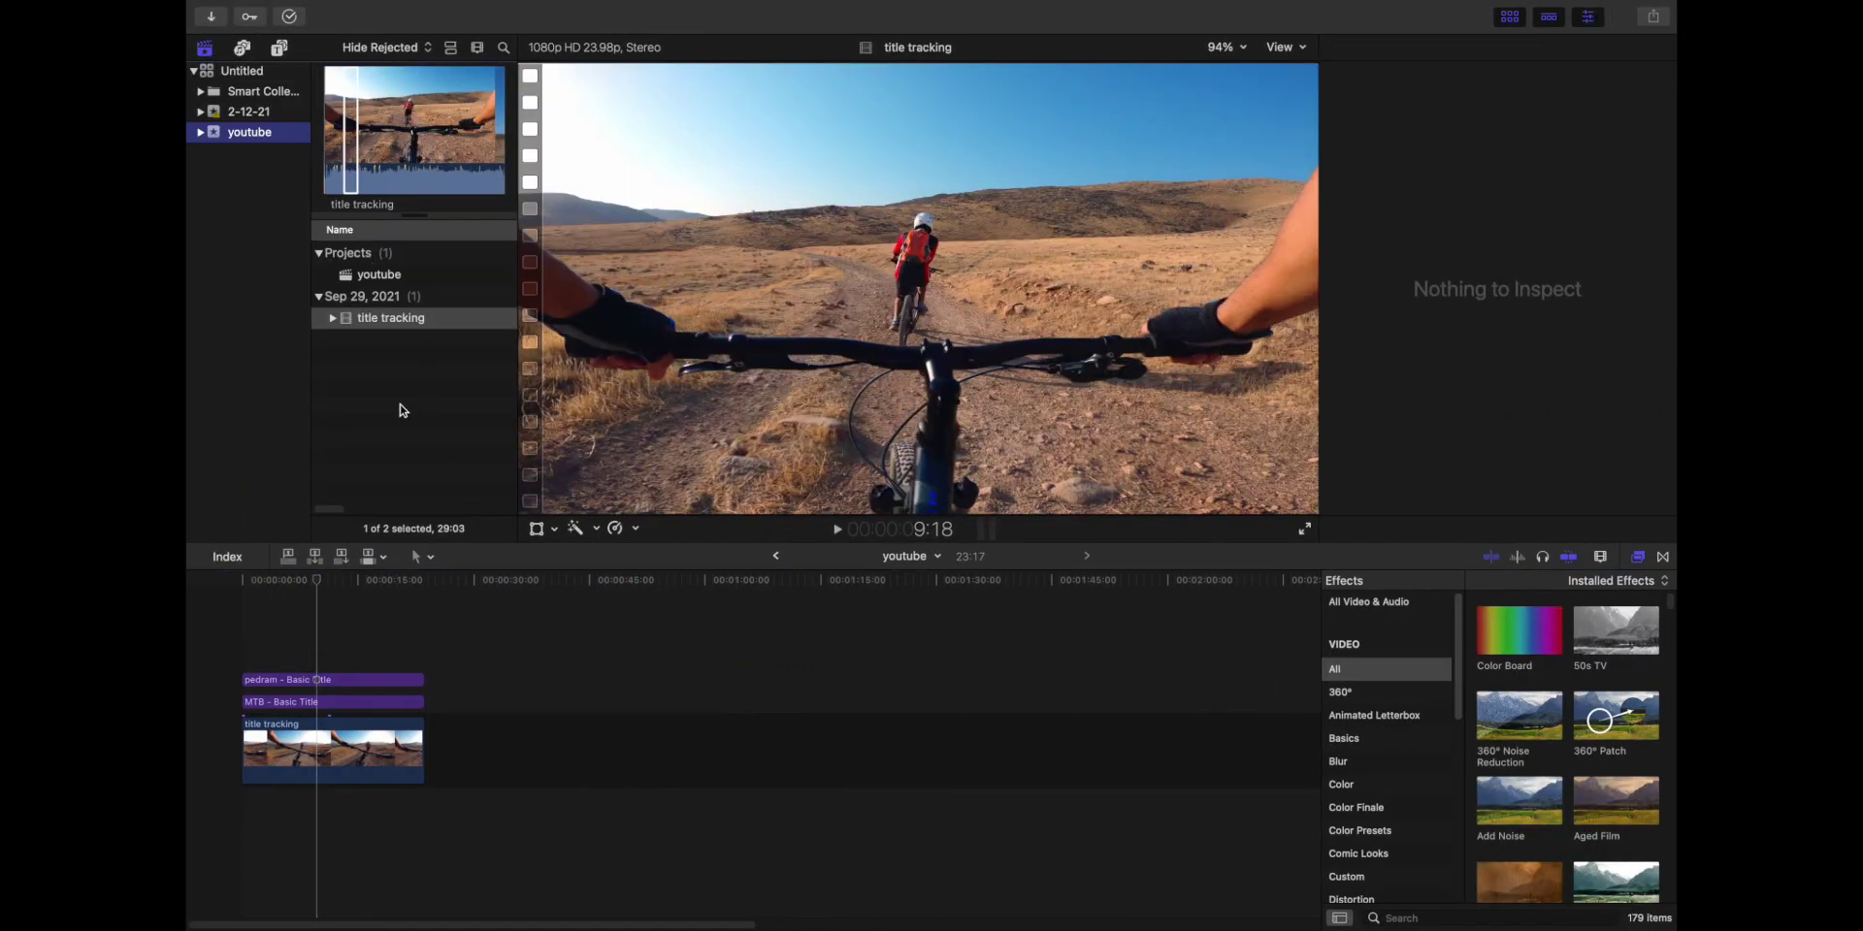
Step: Import face tracking.MP4 from Finder and place it after the title tracking clip
key(ctrl+Left)
mouse_move(383, 116)
mouse_down()
mouse_move(737, 236)
mouse_move(393, 456)
mouse_up()
key(ctrl+Right)
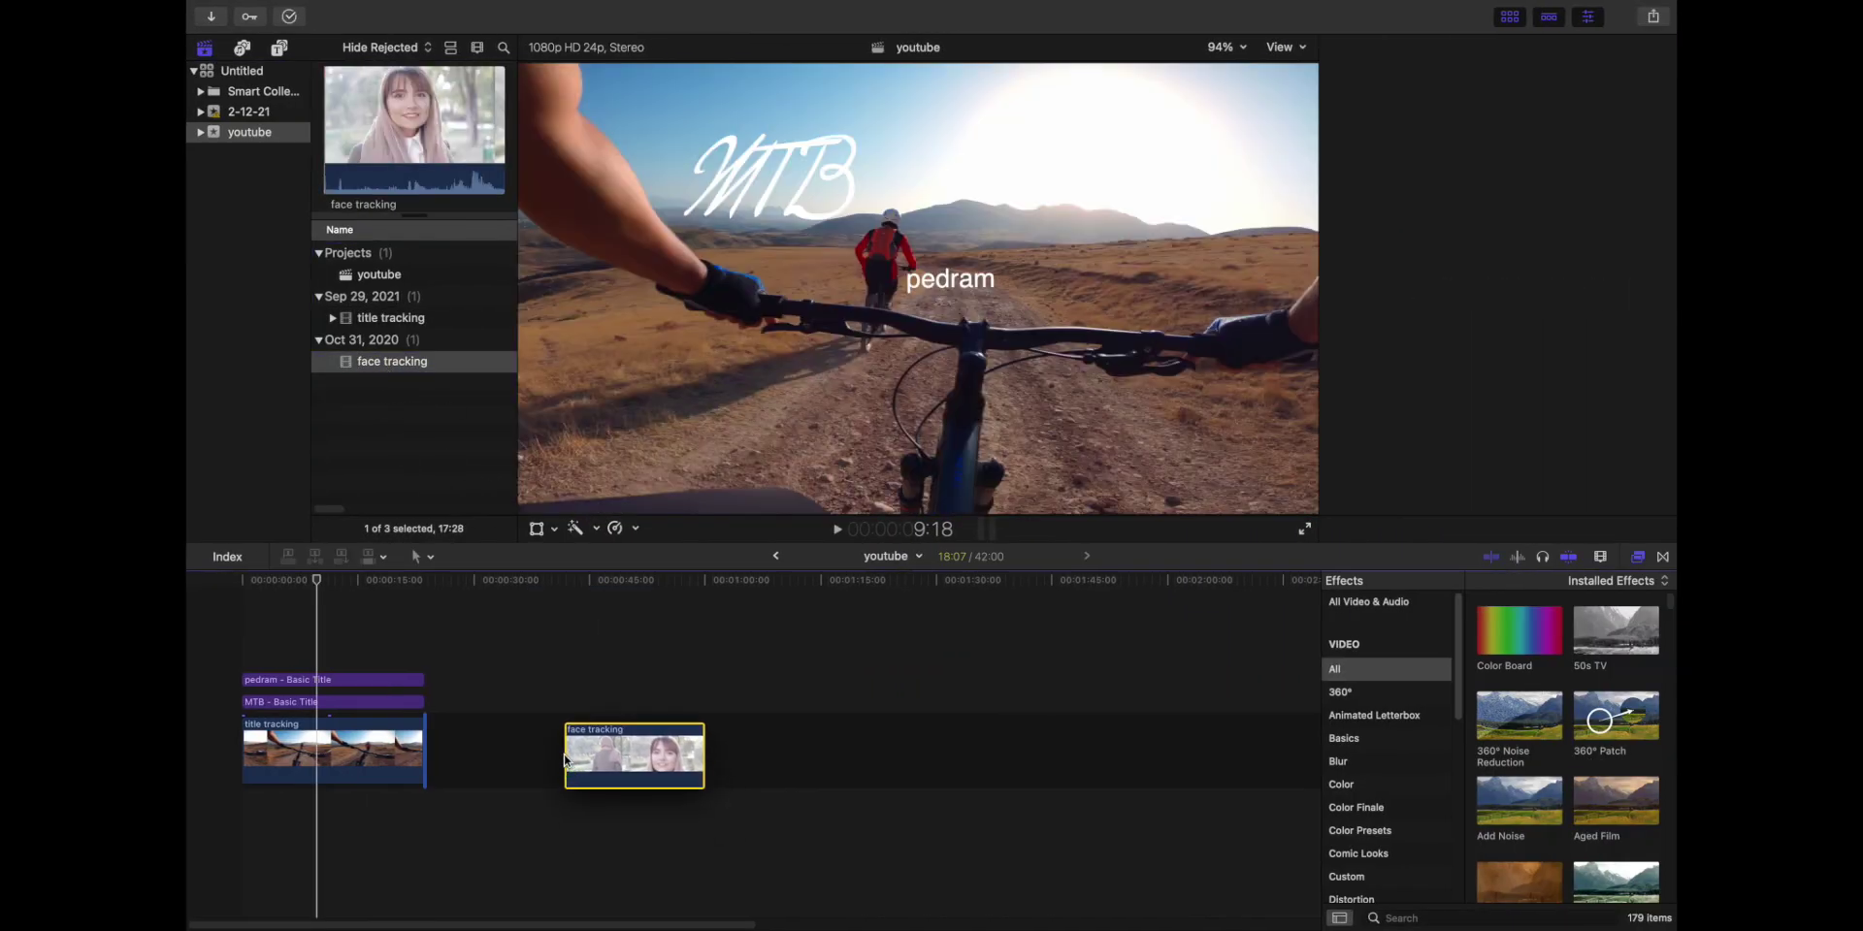
mouse_move(388, 371)
mouse_down()
mouse_move(545, 760)
mouse_move(621, 745)
mouse_up()
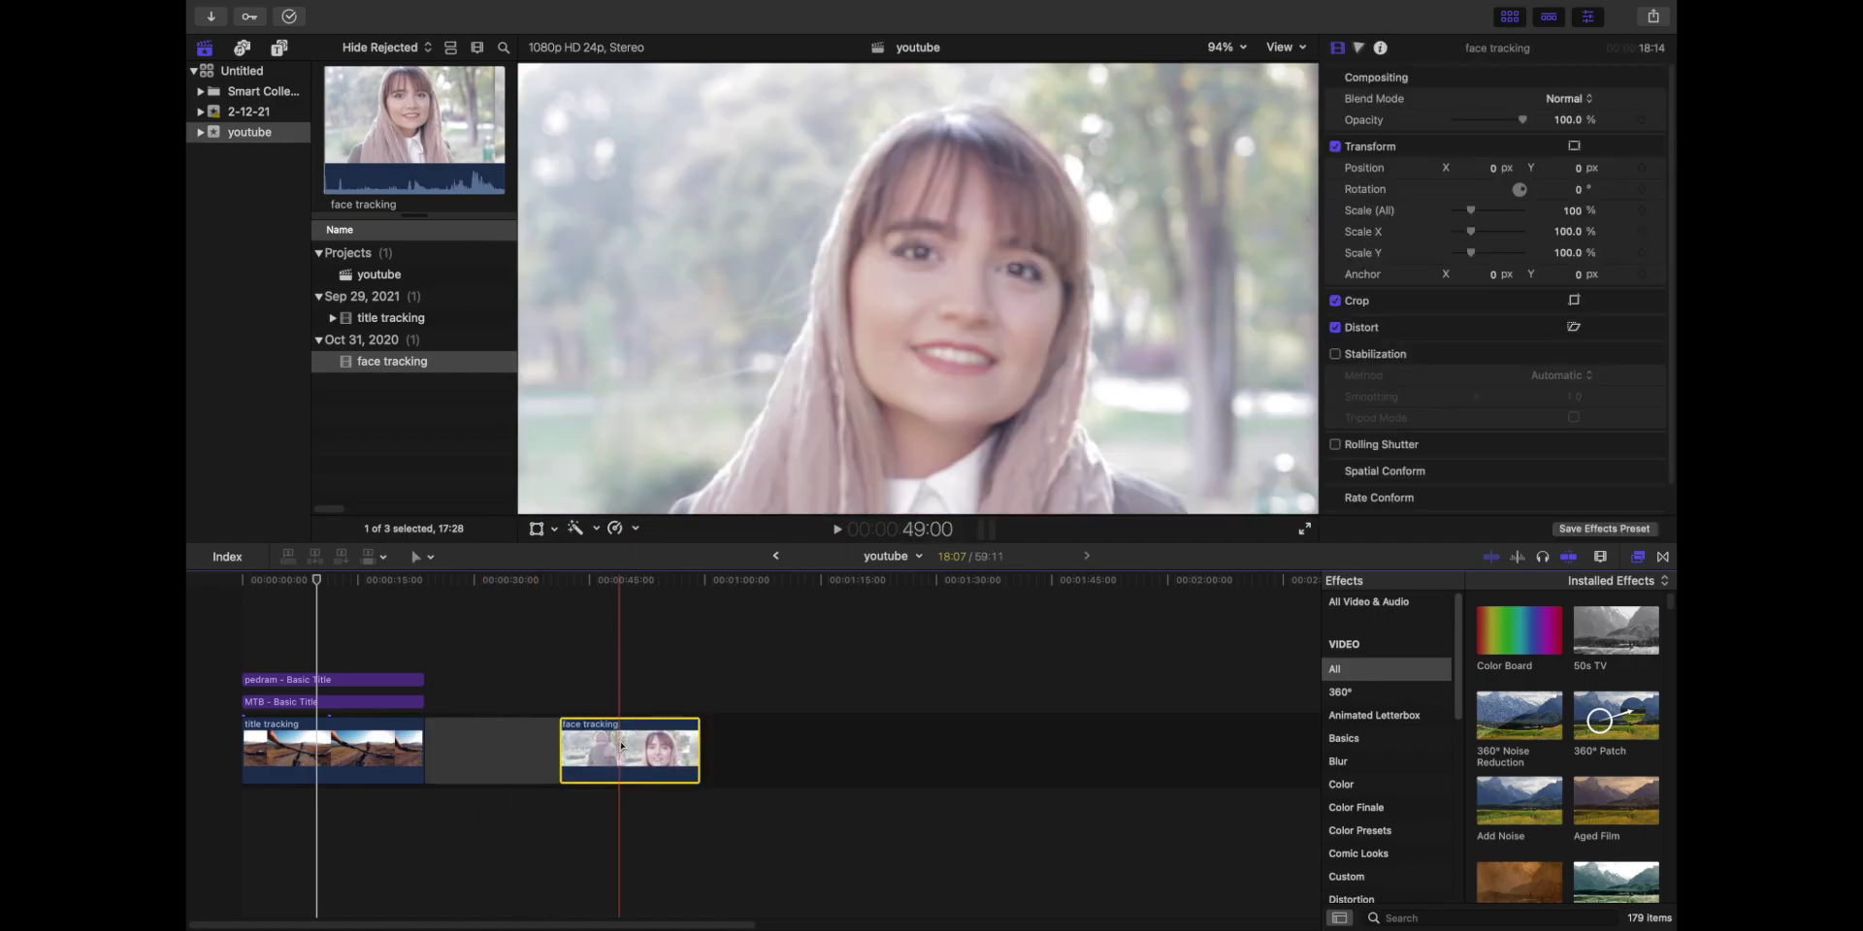
Step: Drop Color Board onto the face oval, refit the mask taller and narrower, and analyze forward
click(627, 652)
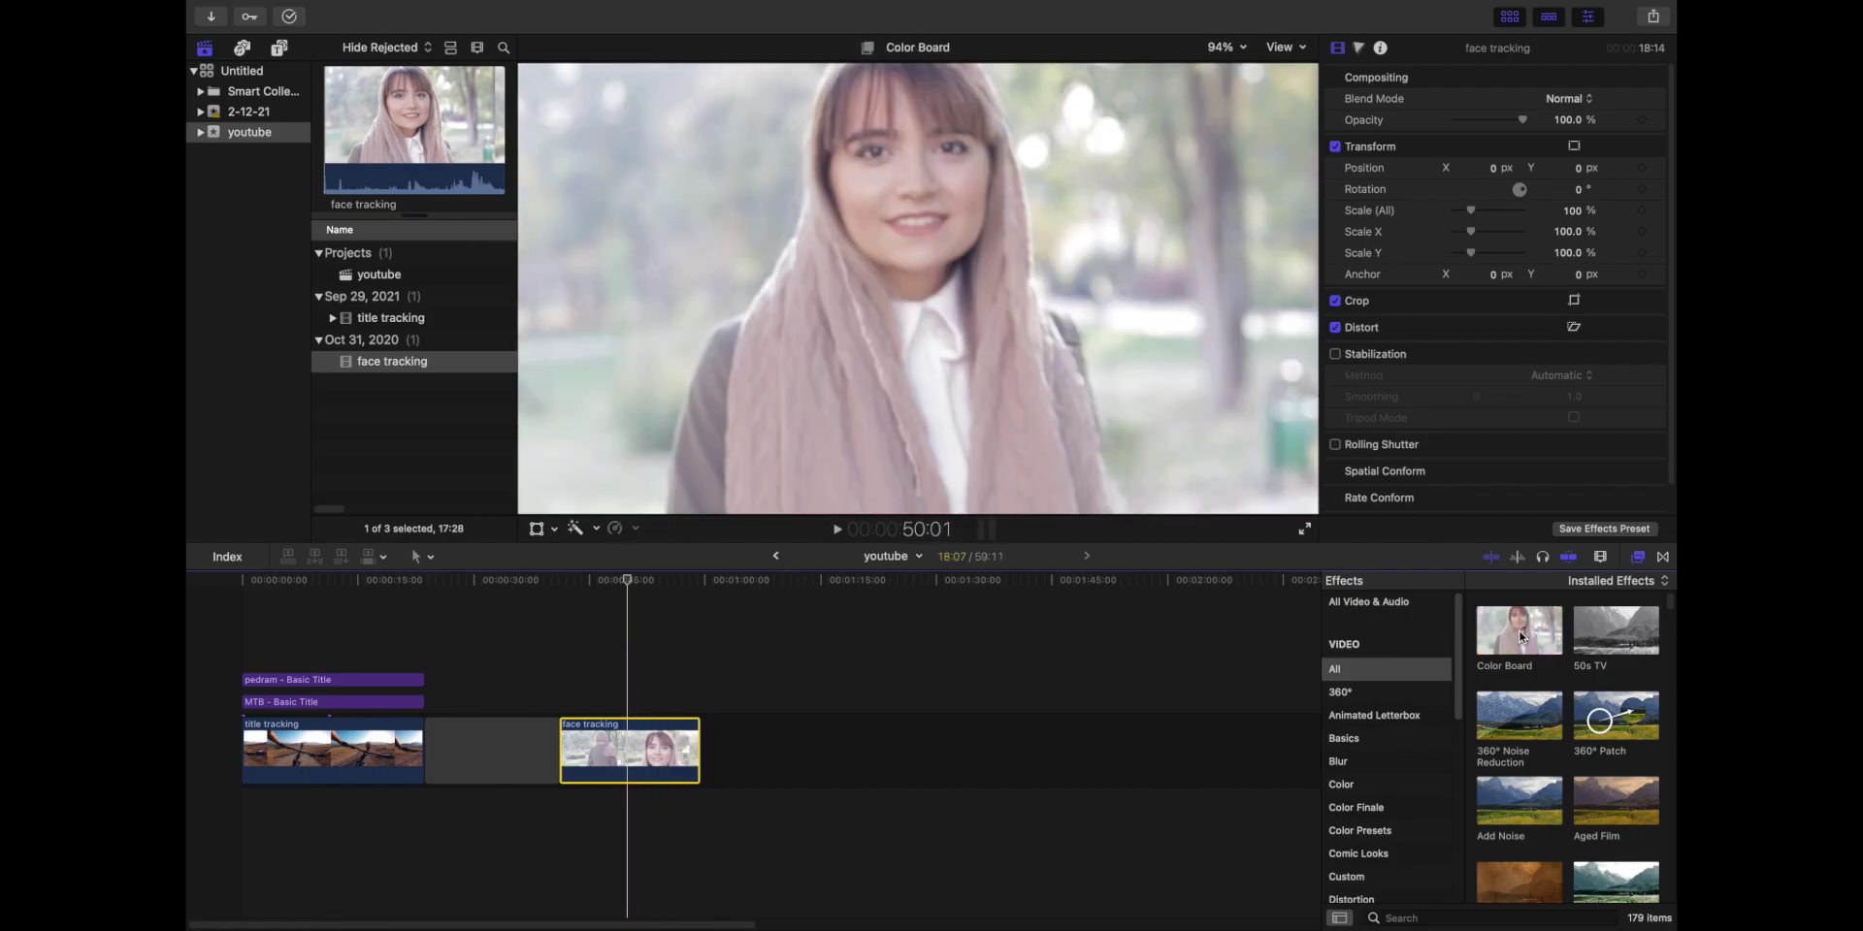
mouse_move(1520, 637)
mouse_down()
mouse_move(944, 294)
mouse_move(923, 261)
mouse_up()
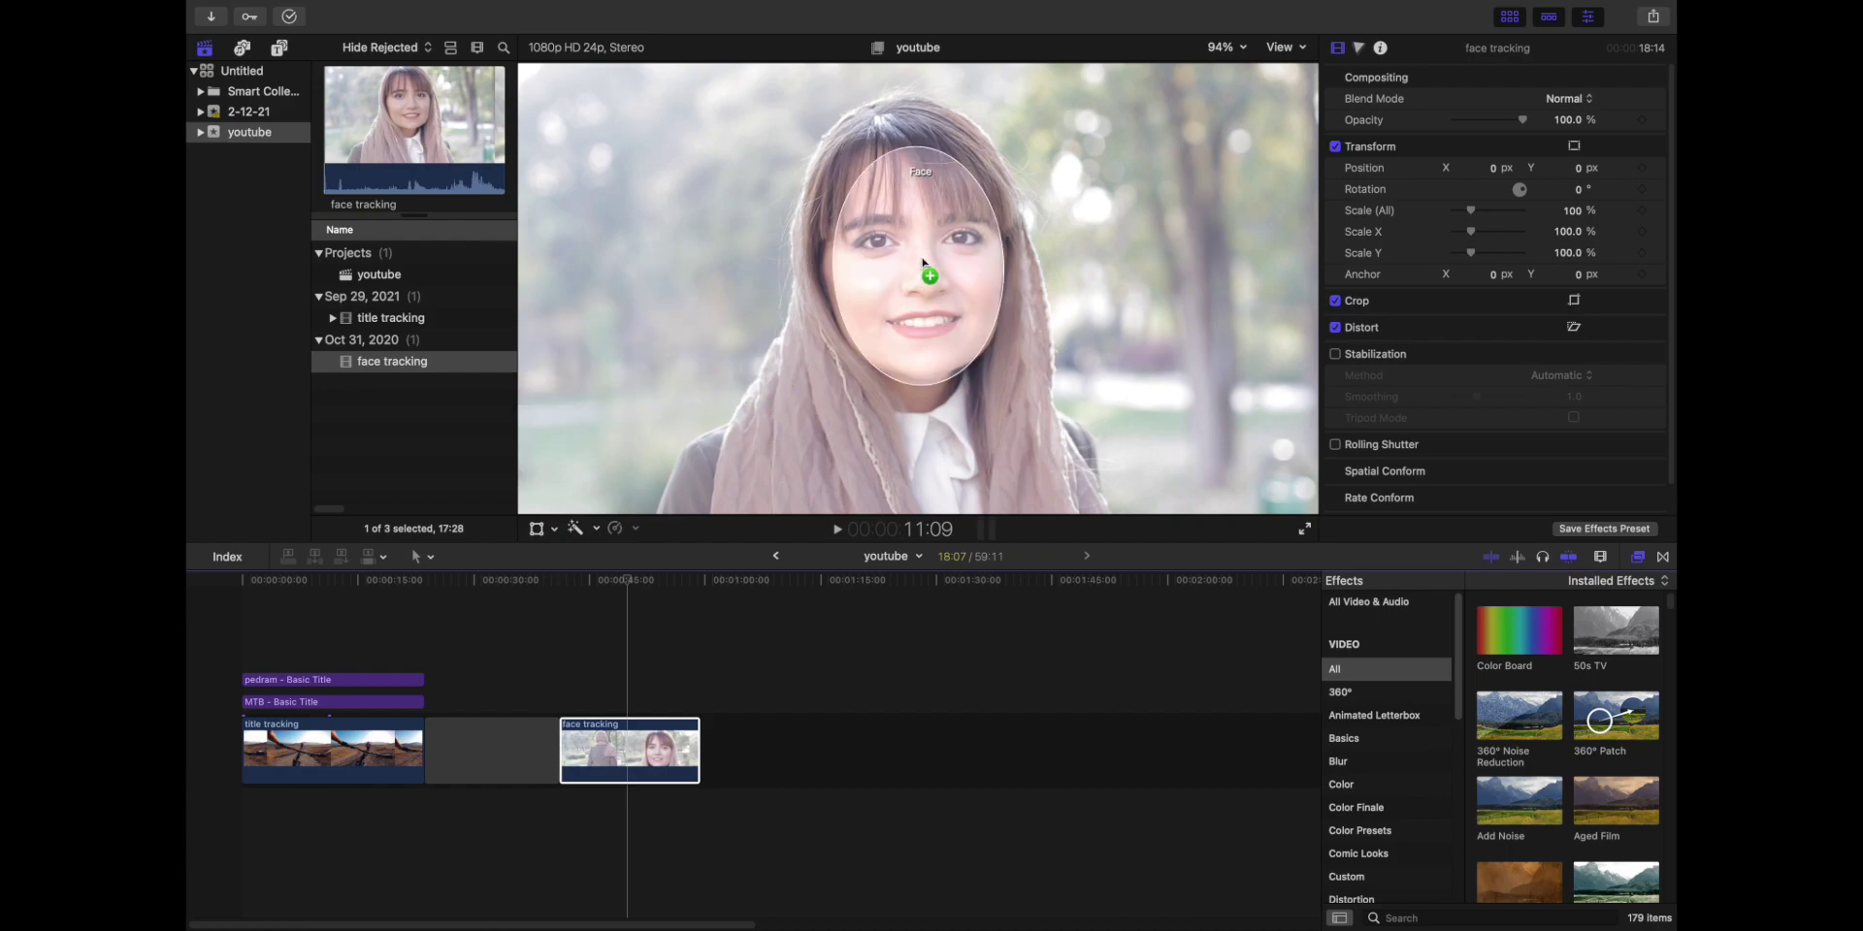
drag(922, 261, 922, 256)
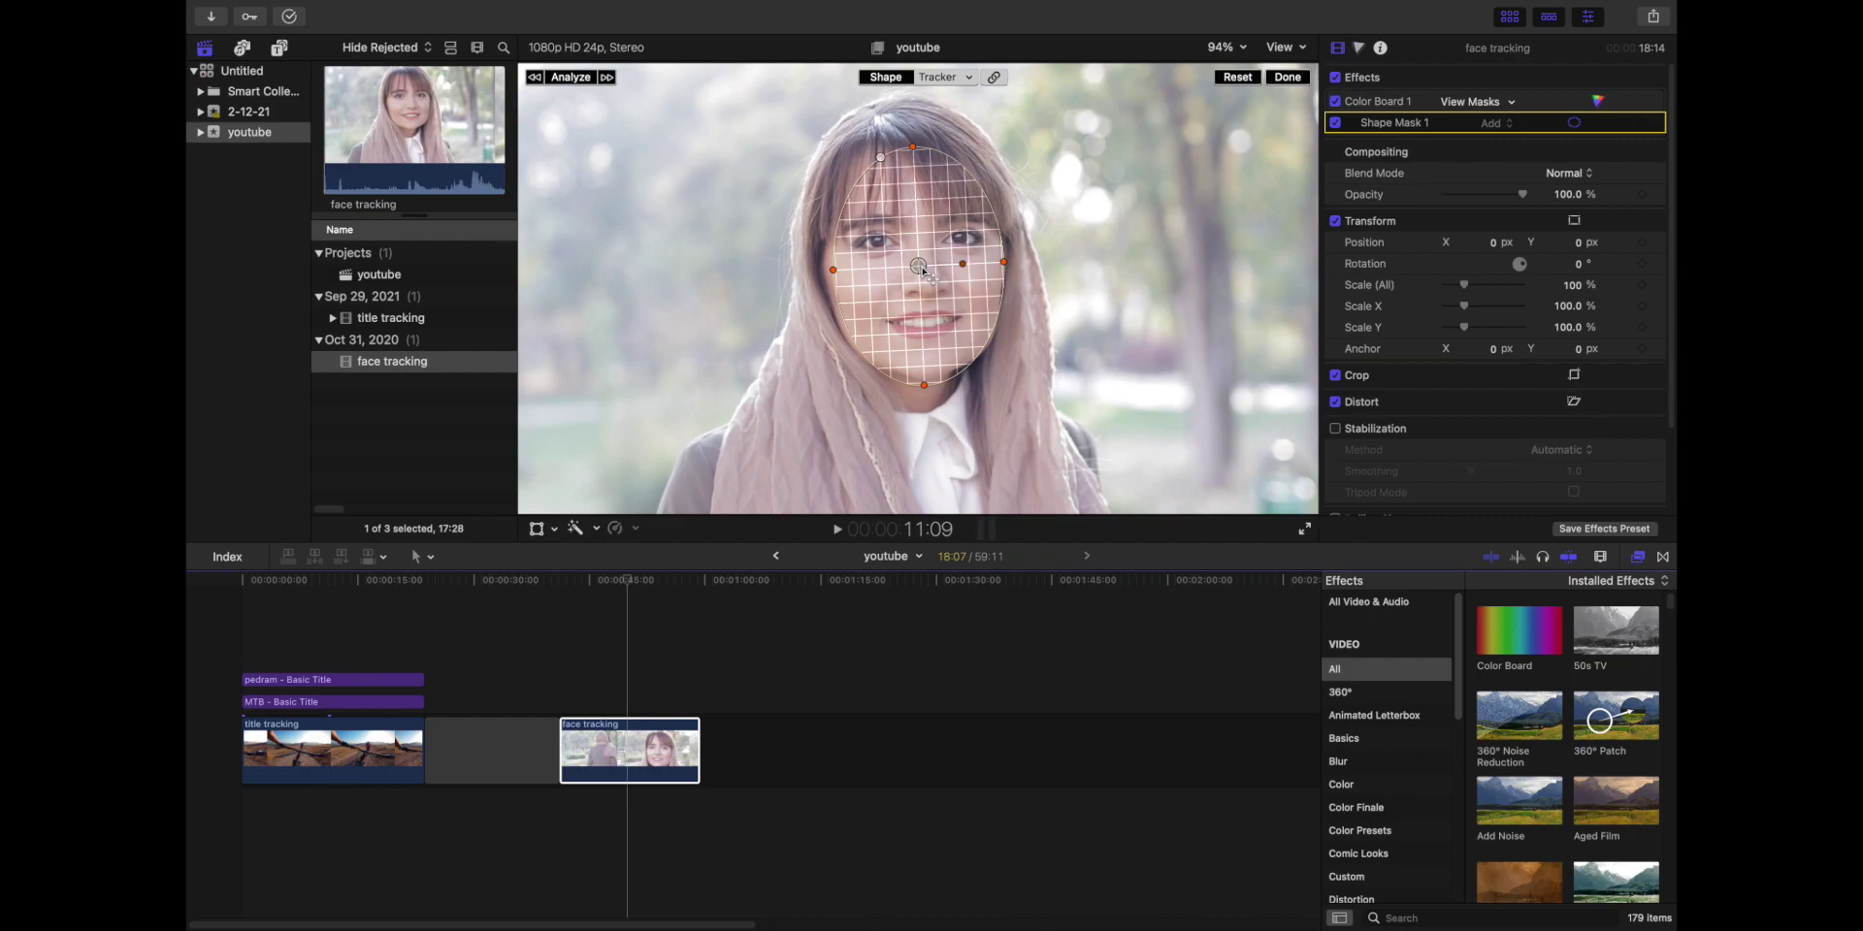
drag(922, 273, 921, 280)
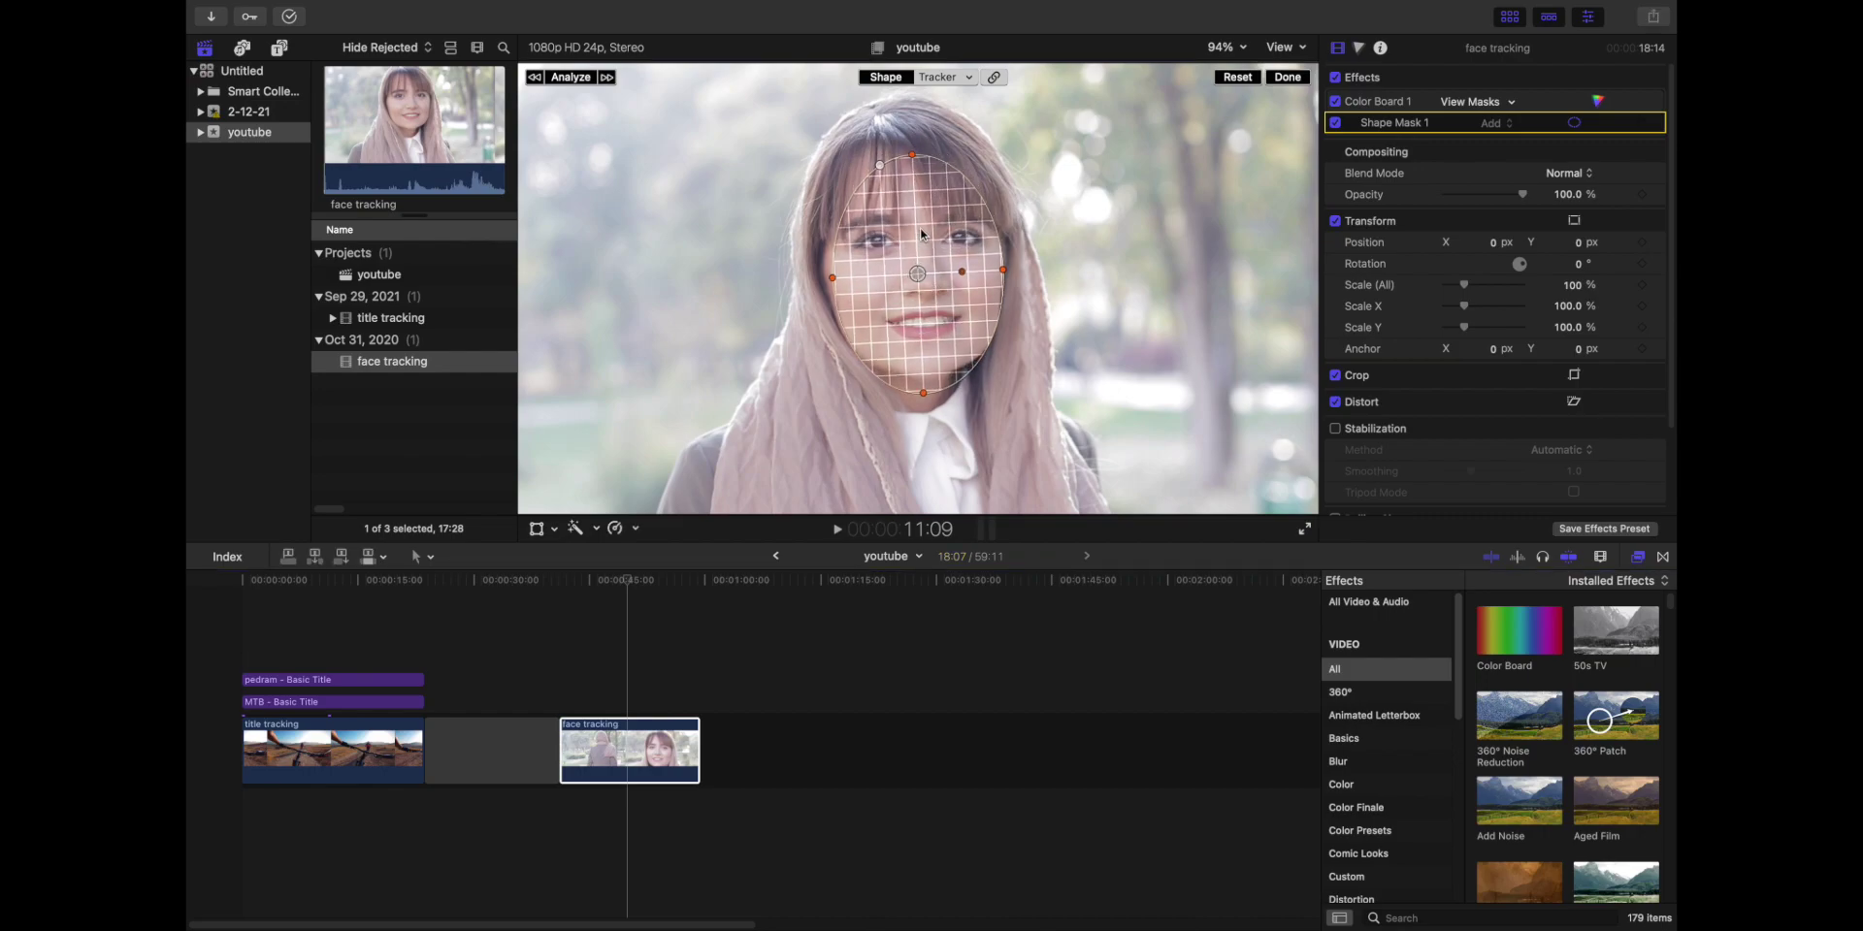
drag(912, 153, 912, 146)
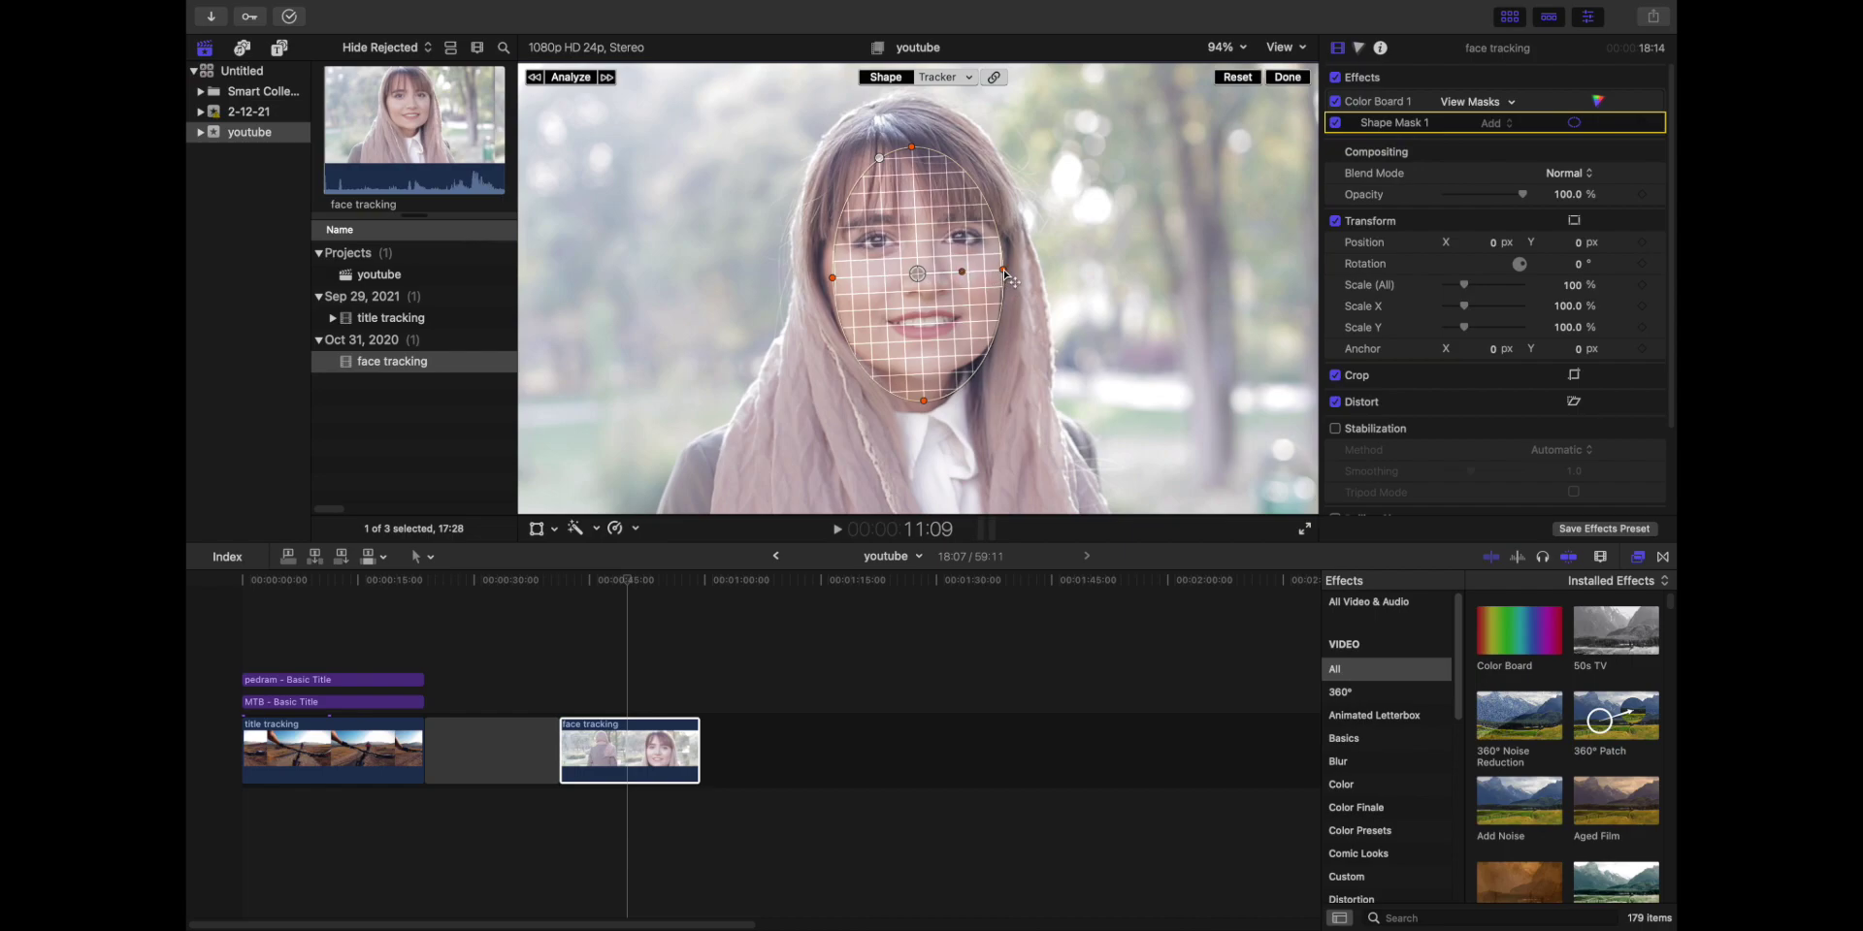
drag(1002, 270, 998, 271)
click(576, 82)
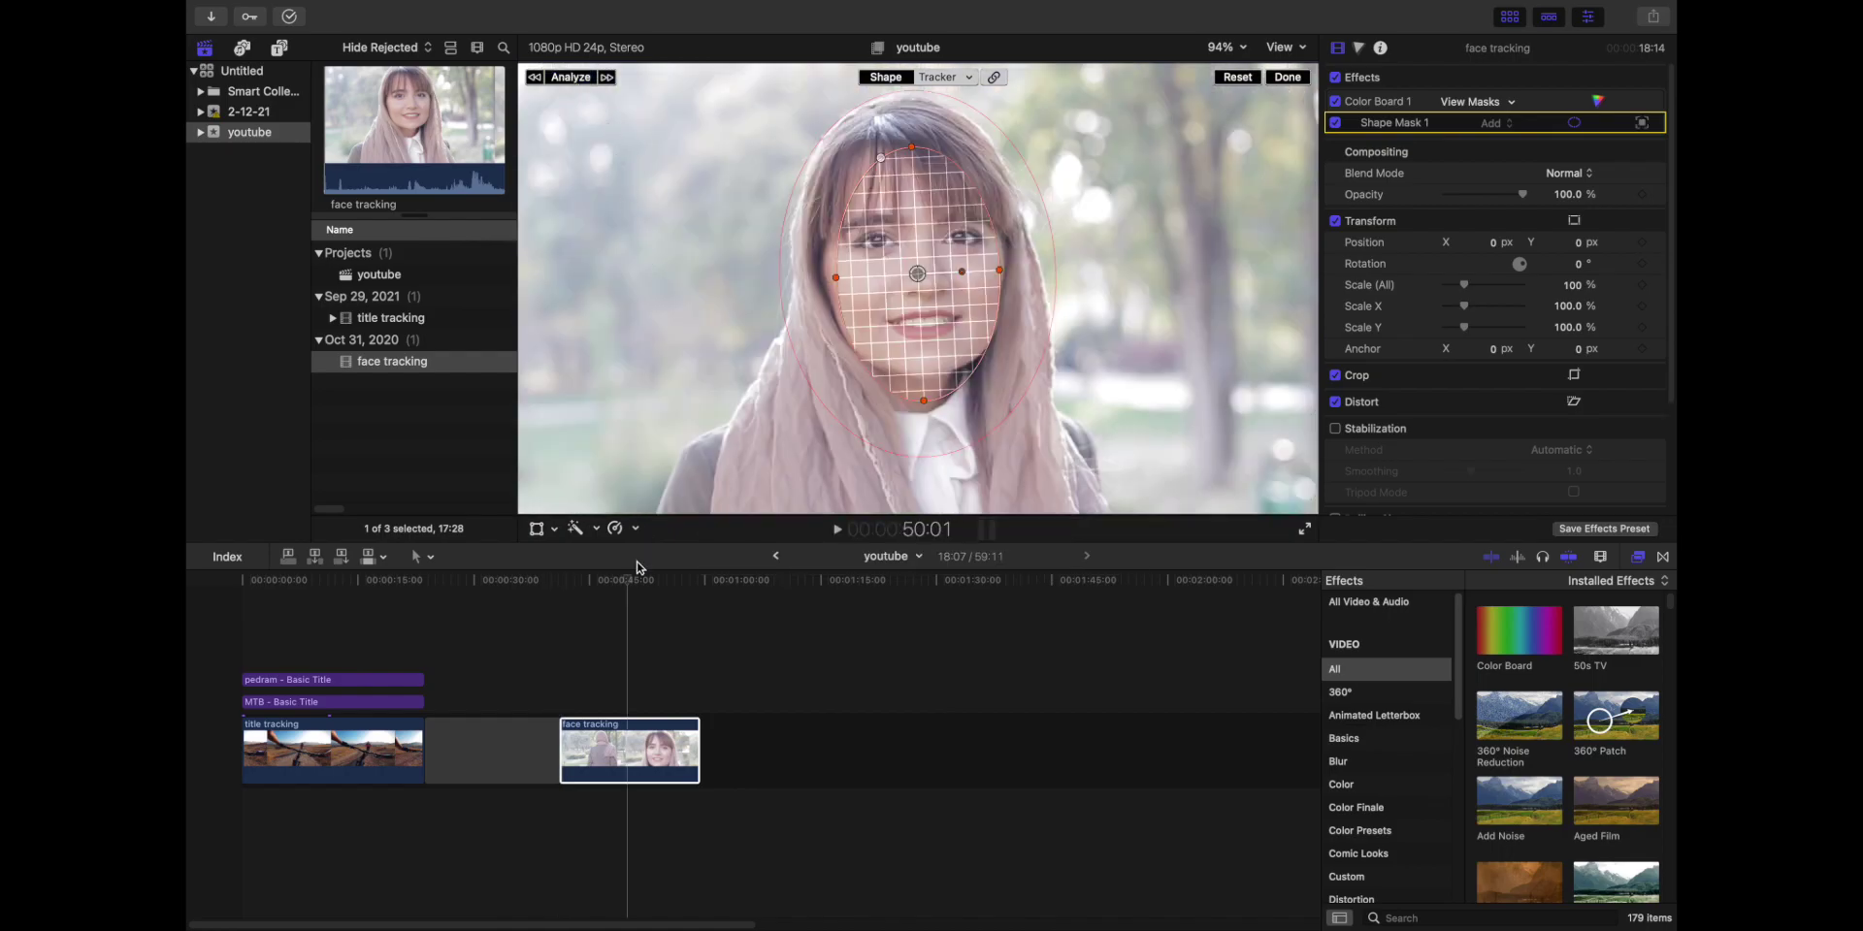
Step: Trim the face clip's end to 12:03, move the drifting mask onto her head, and track backward
drag(637, 568, 654, 585)
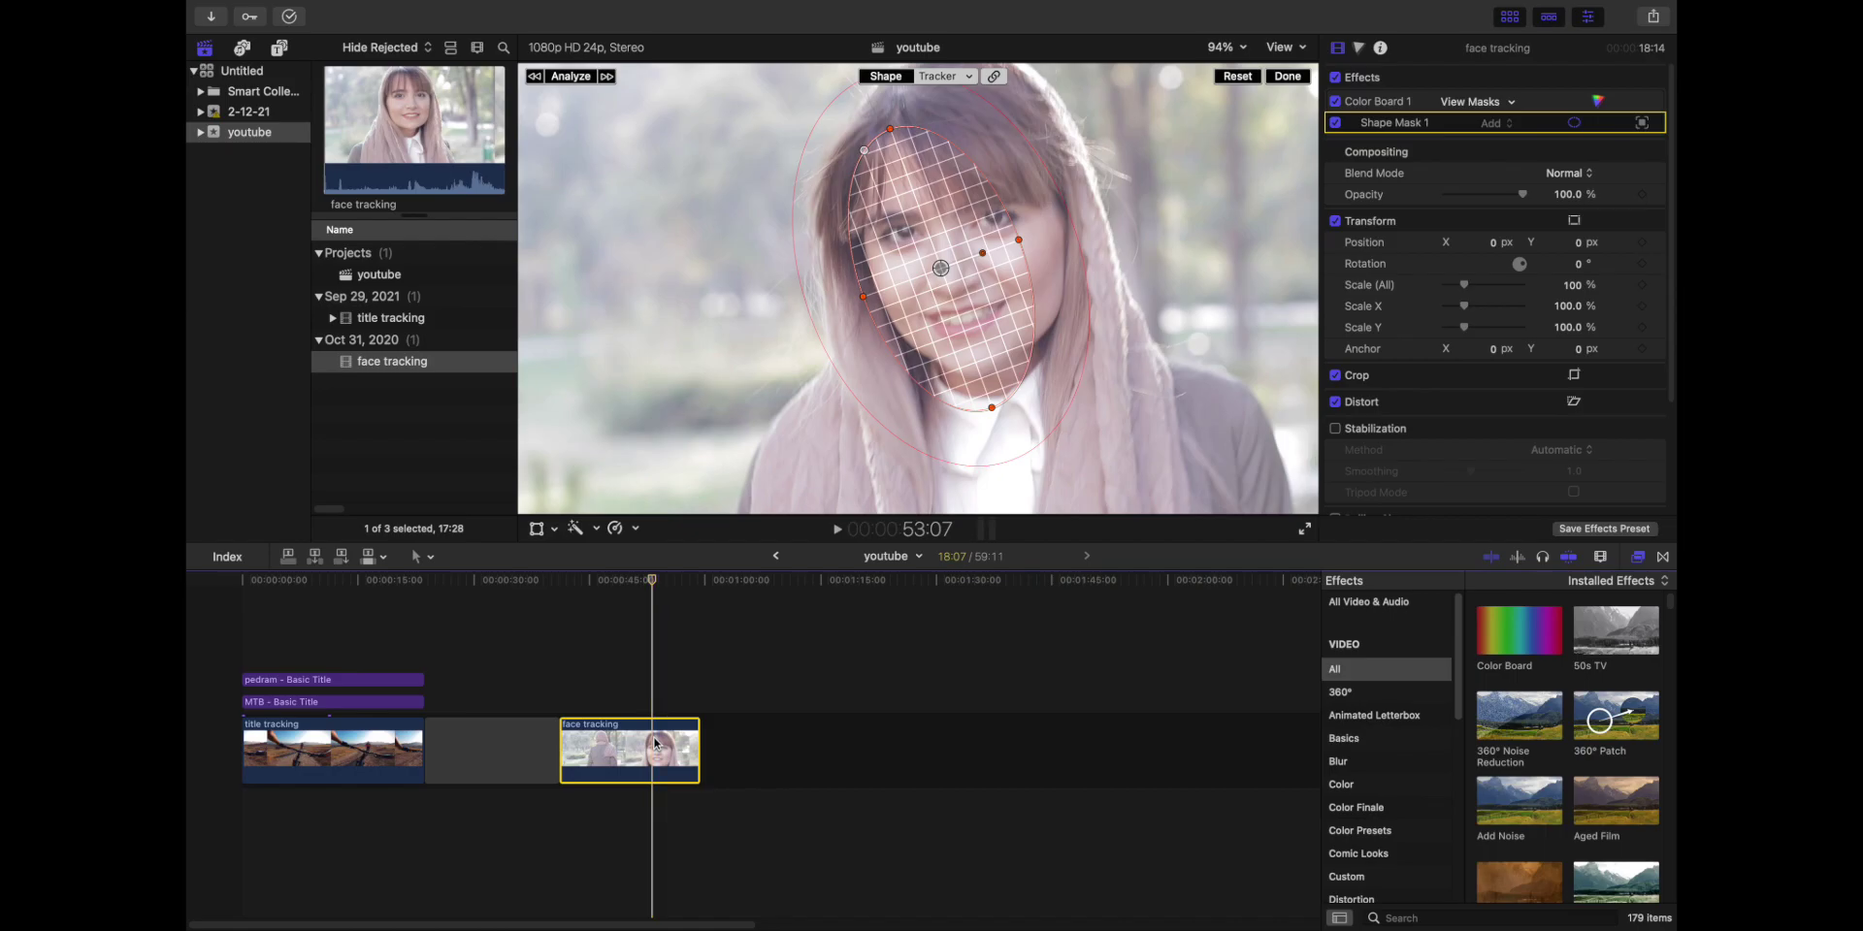
key(alt+])
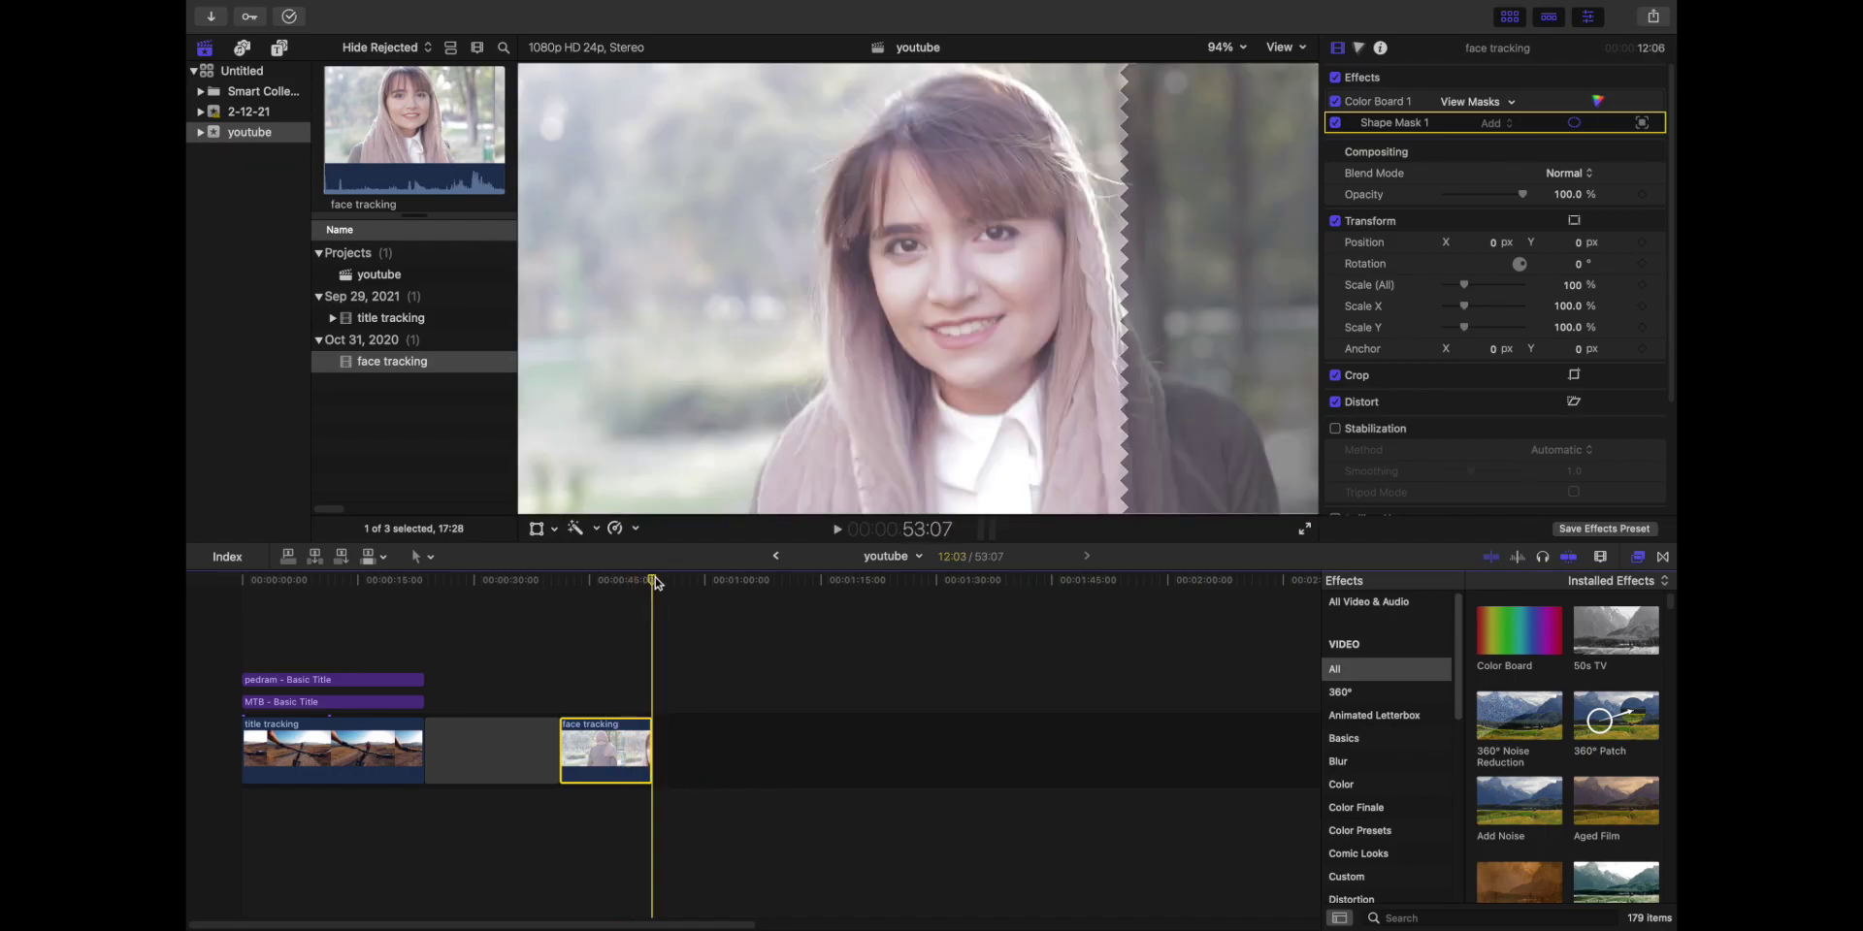
drag(649, 580, 586, 573)
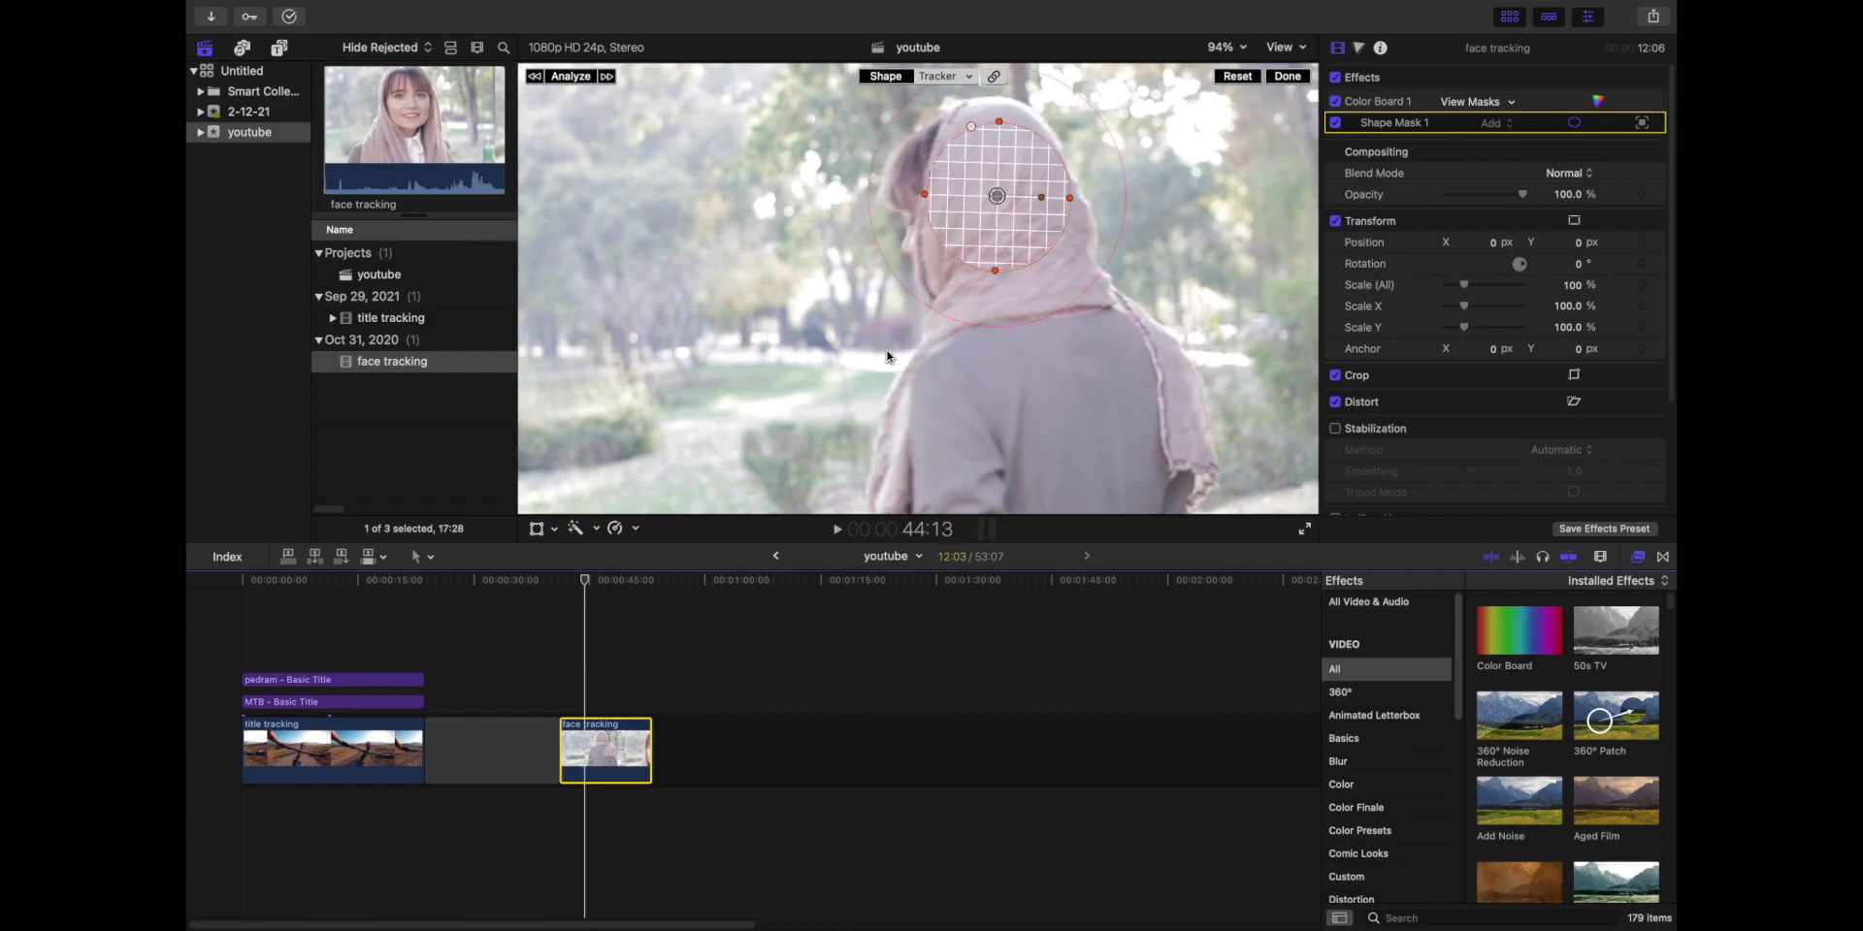
drag(996, 196, 962, 224)
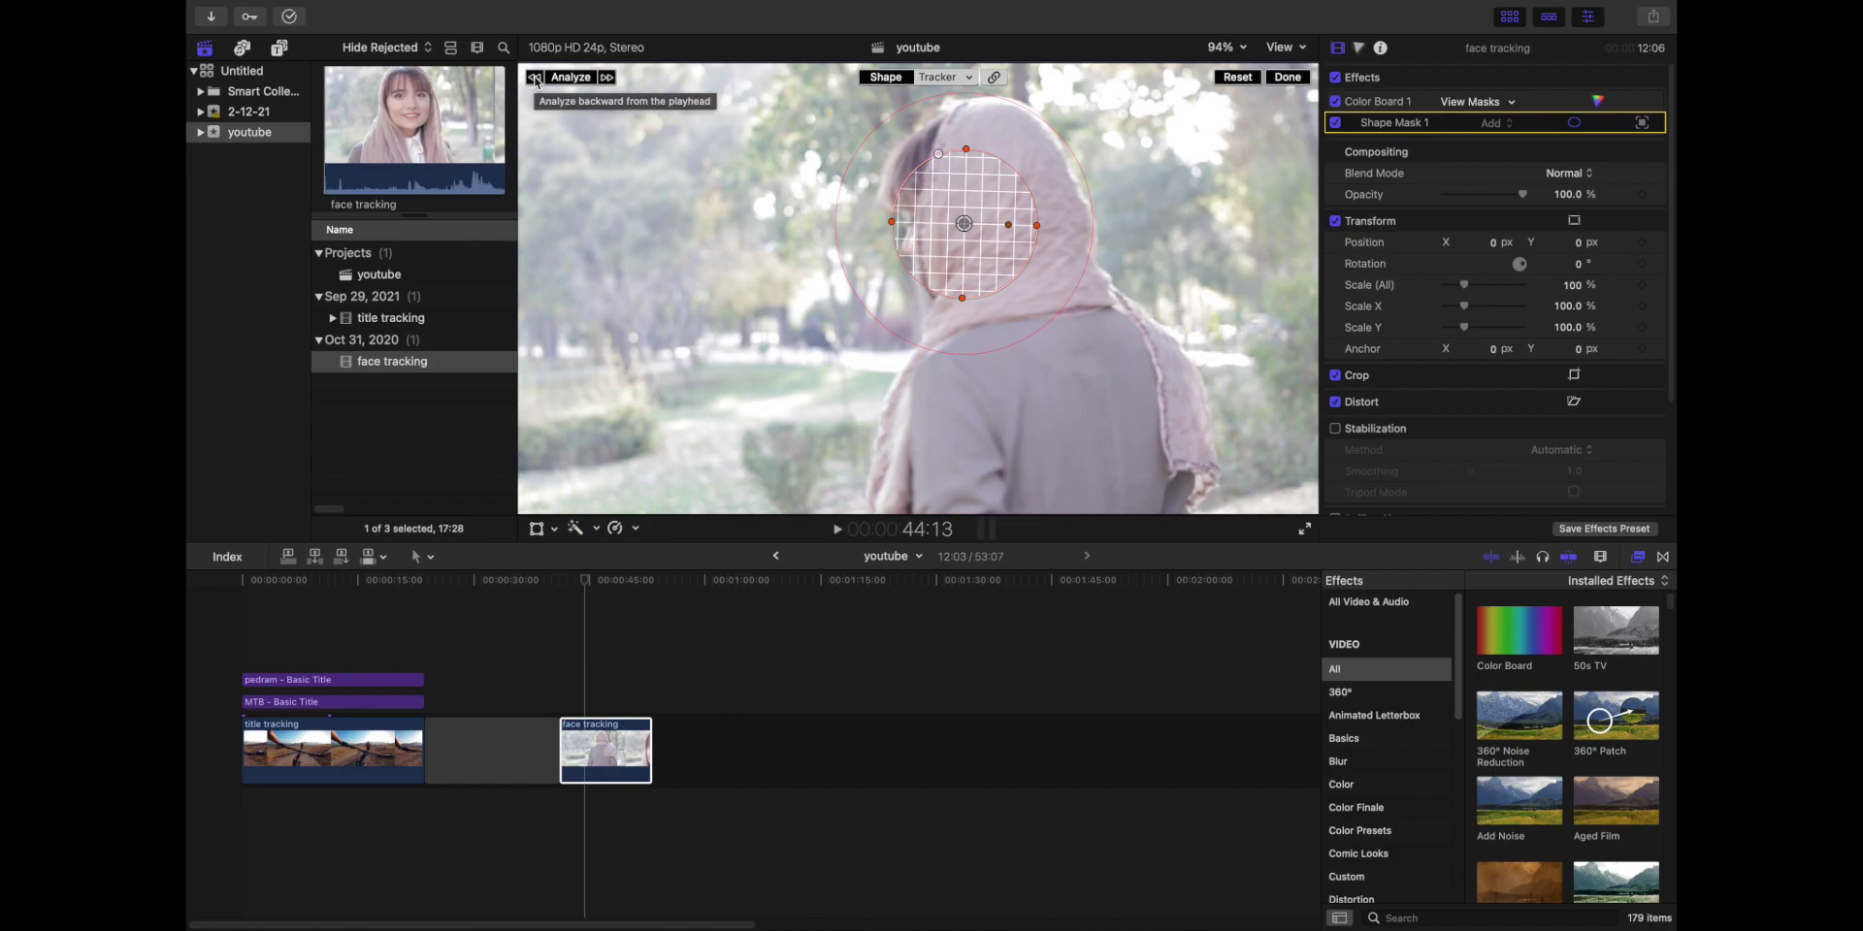
click(534, 78)
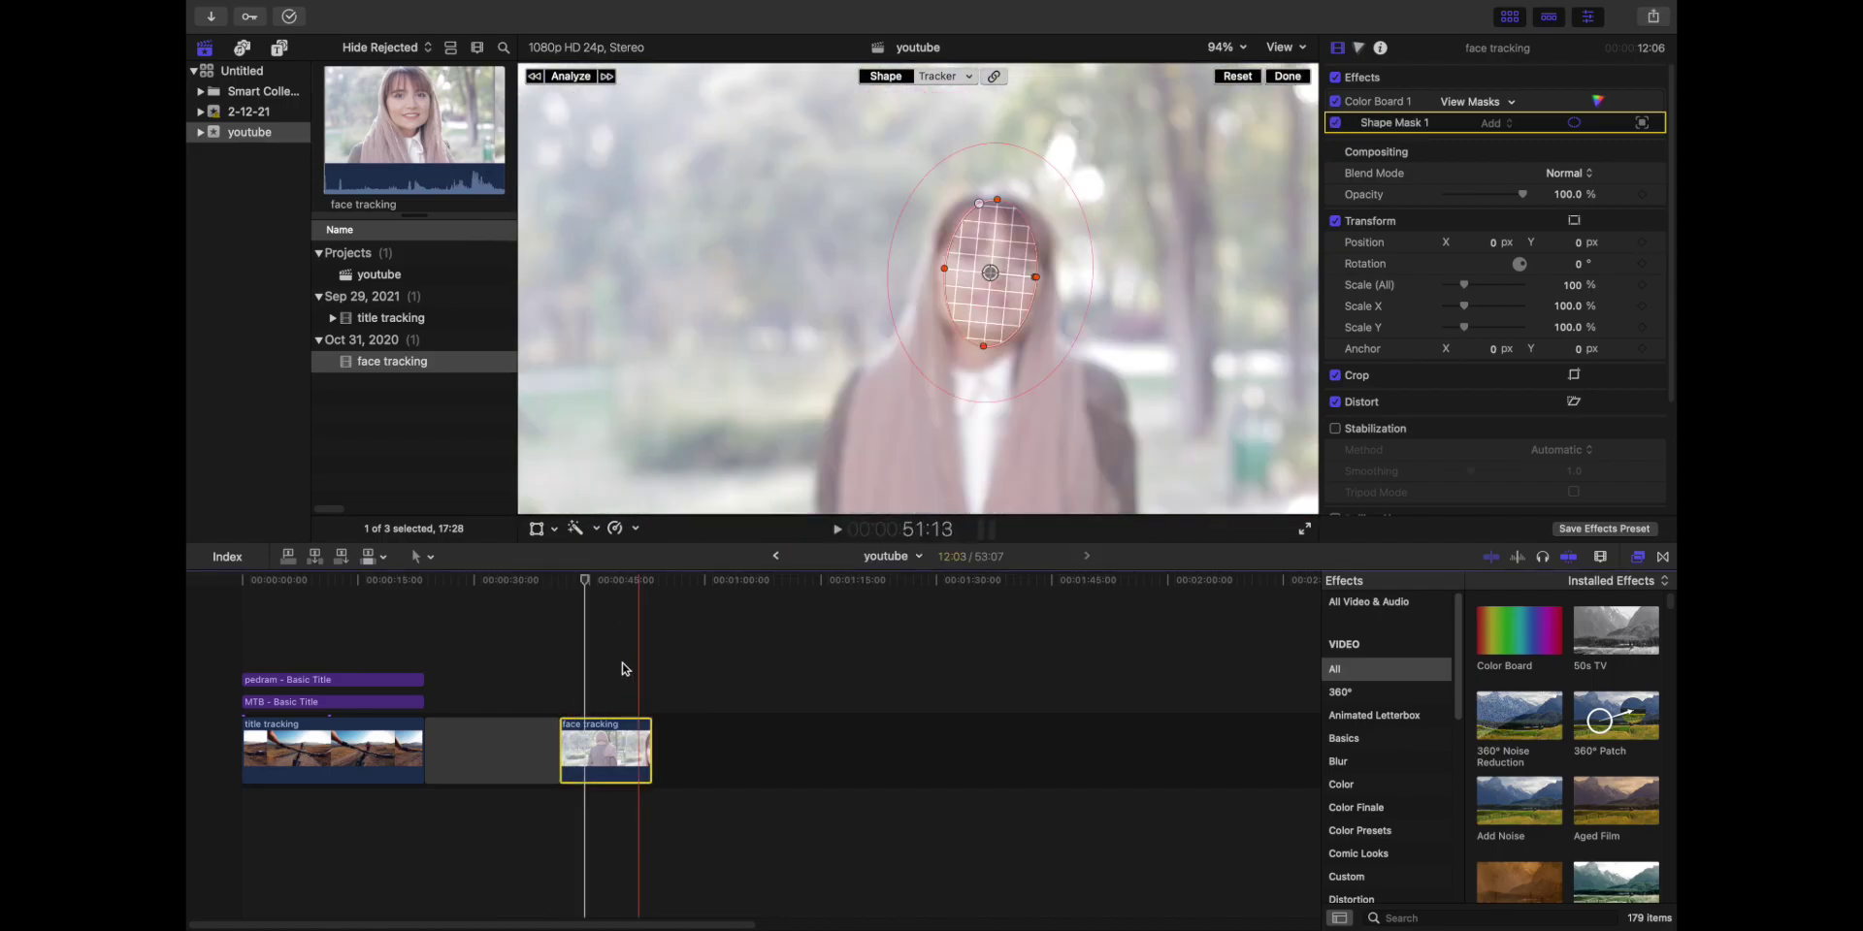
click(575, 582)
mouse_move(575, 582)
mouse_down()
mouse_move(631, 582)
mouse_move(621, 594)
mouse_up()
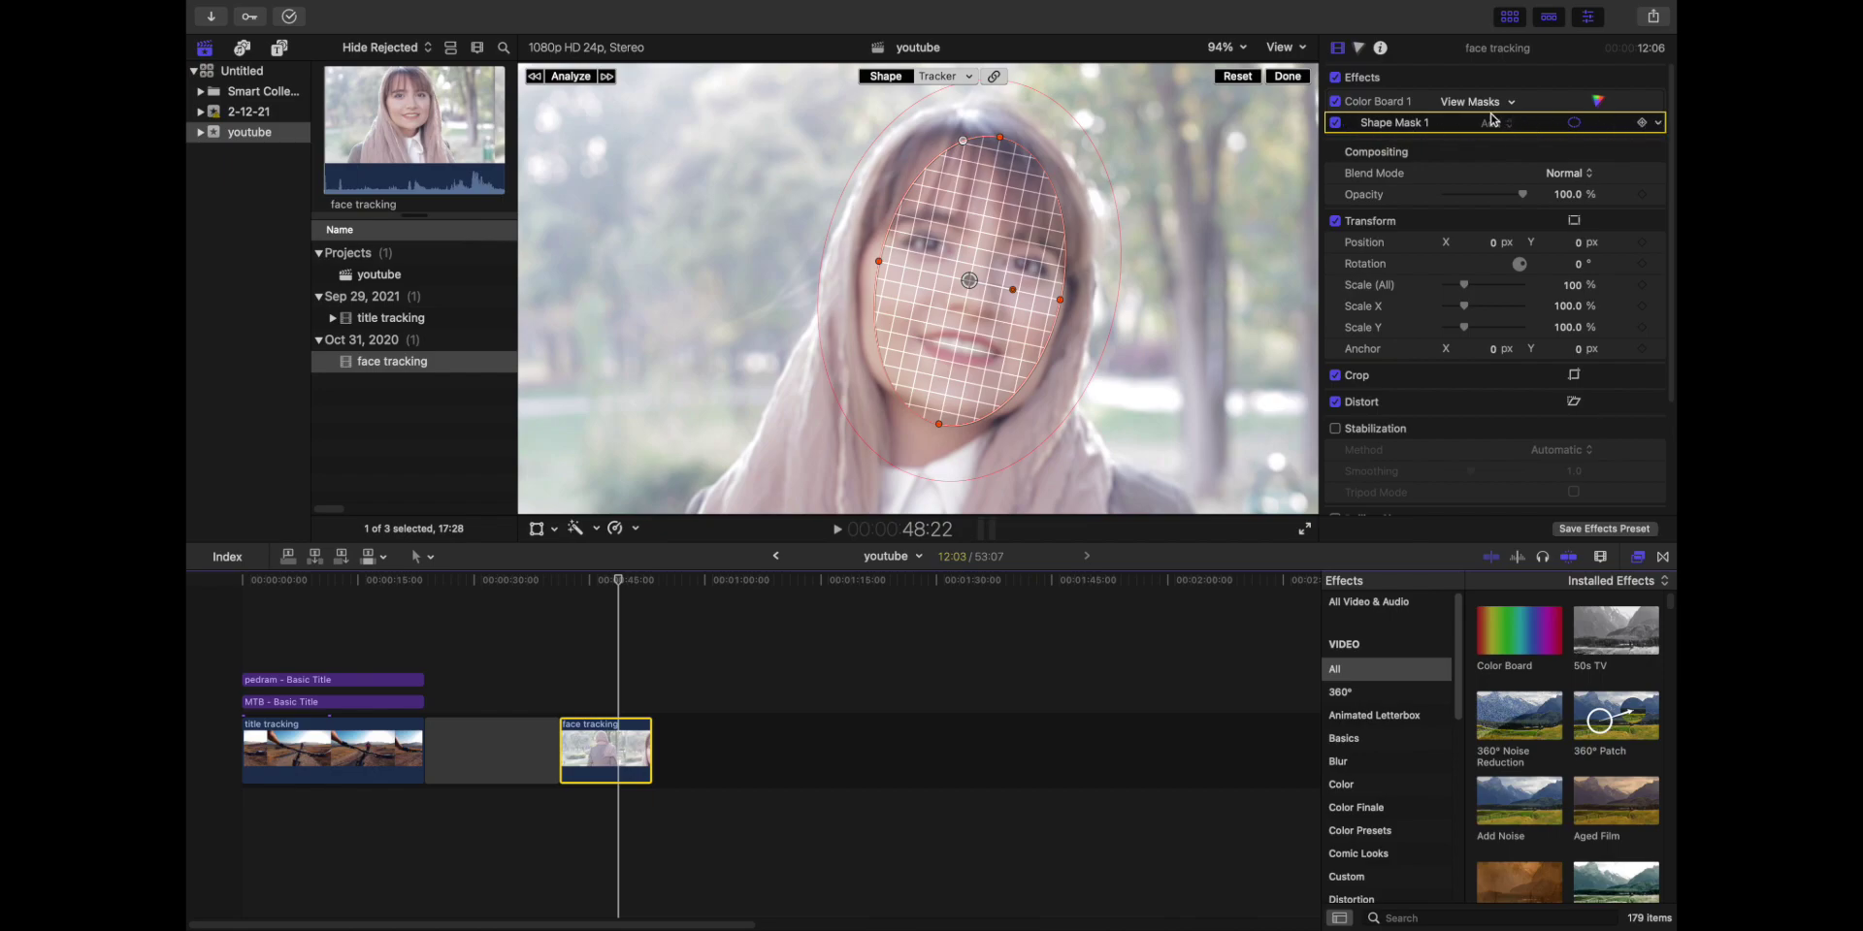
Step: Set the first Color Board's mask to apply outside the face
click(1289, 77)
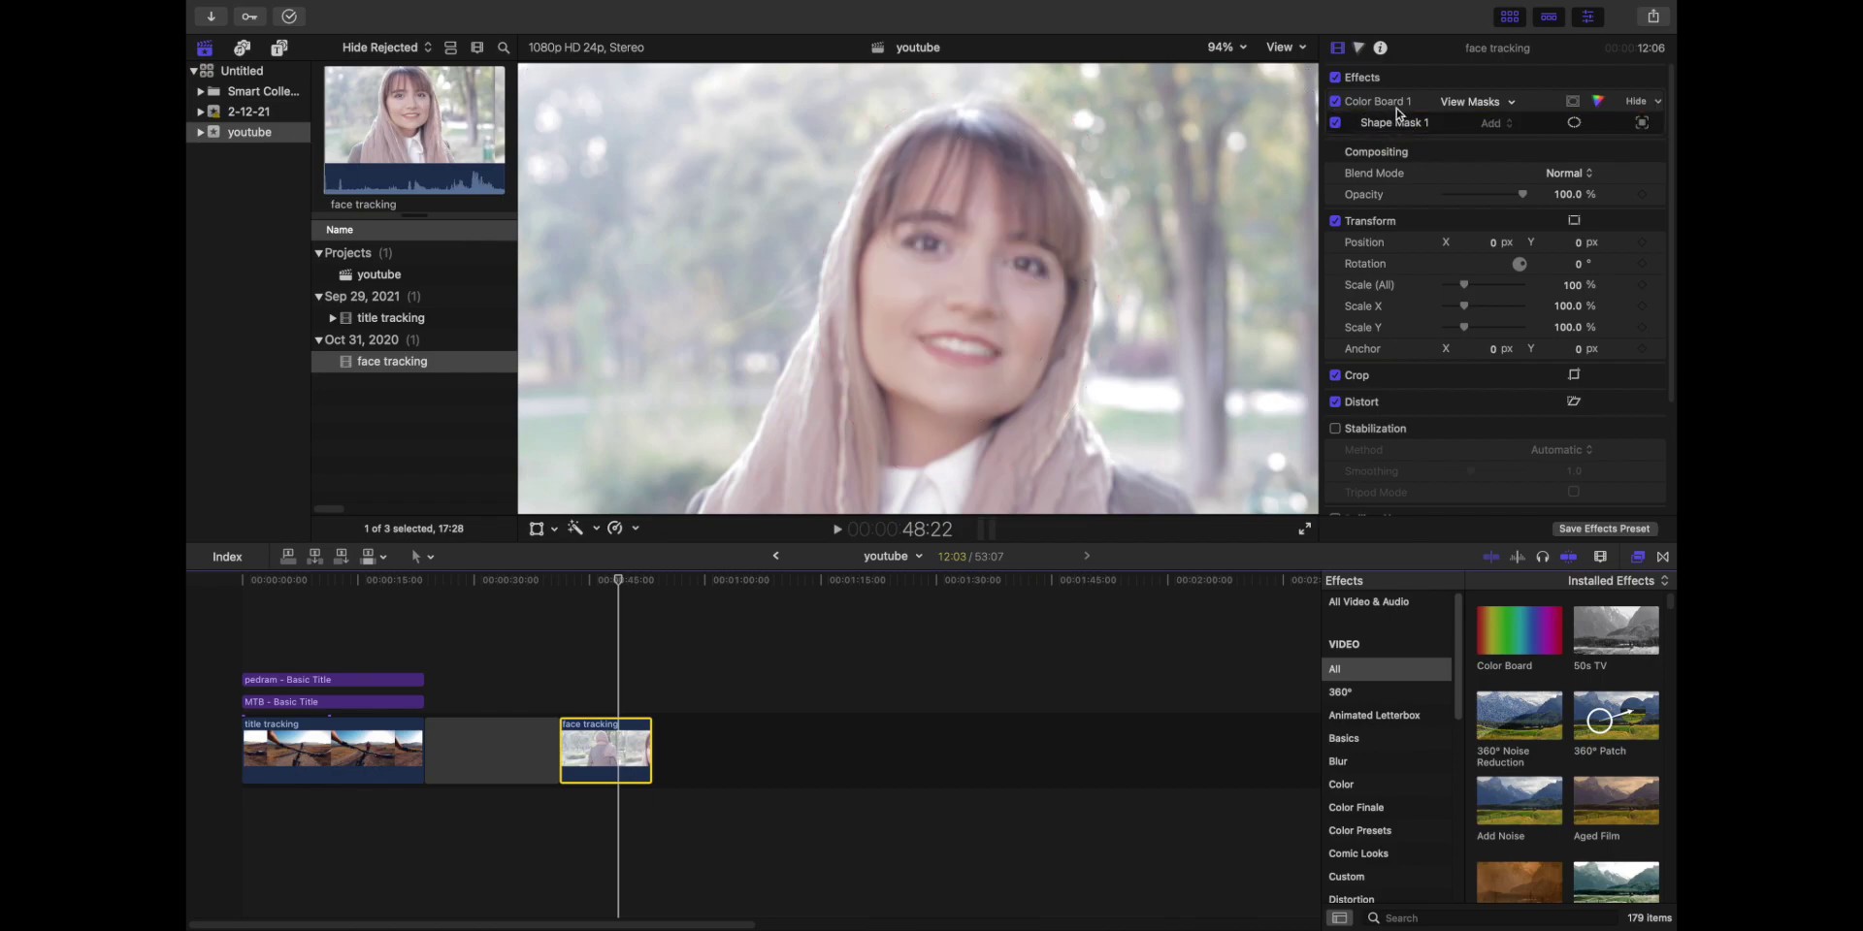
click(1597, 103)
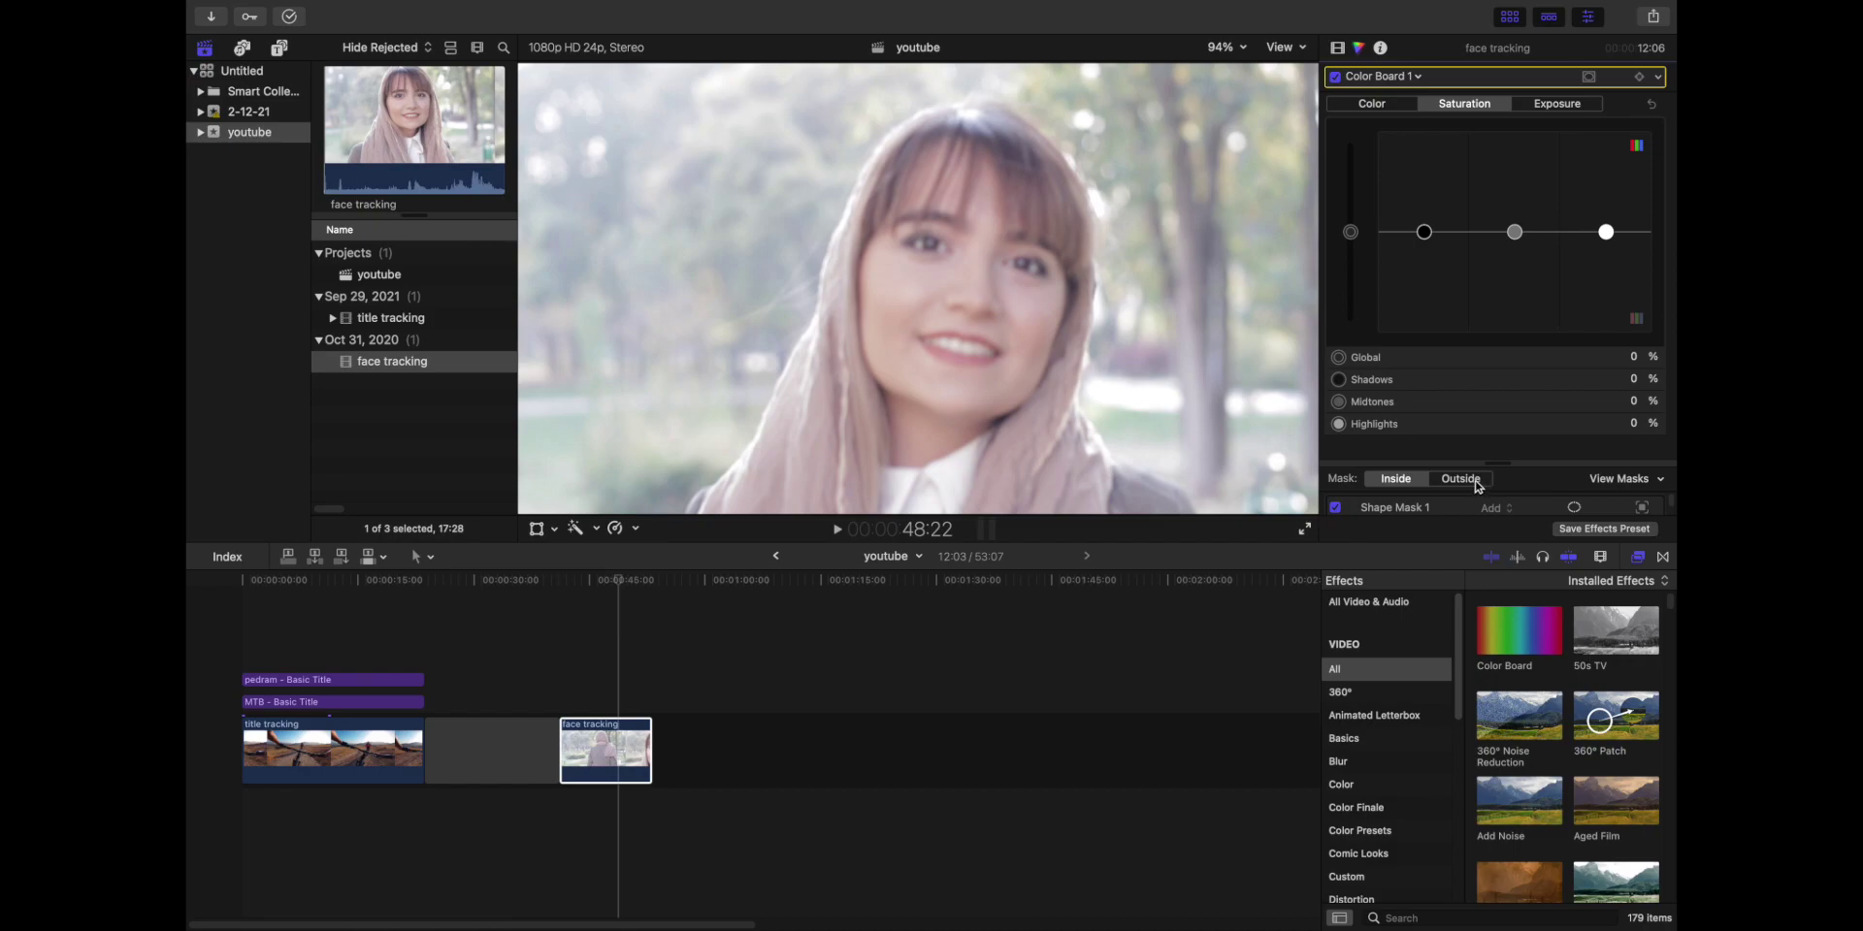
click(1476, 482)
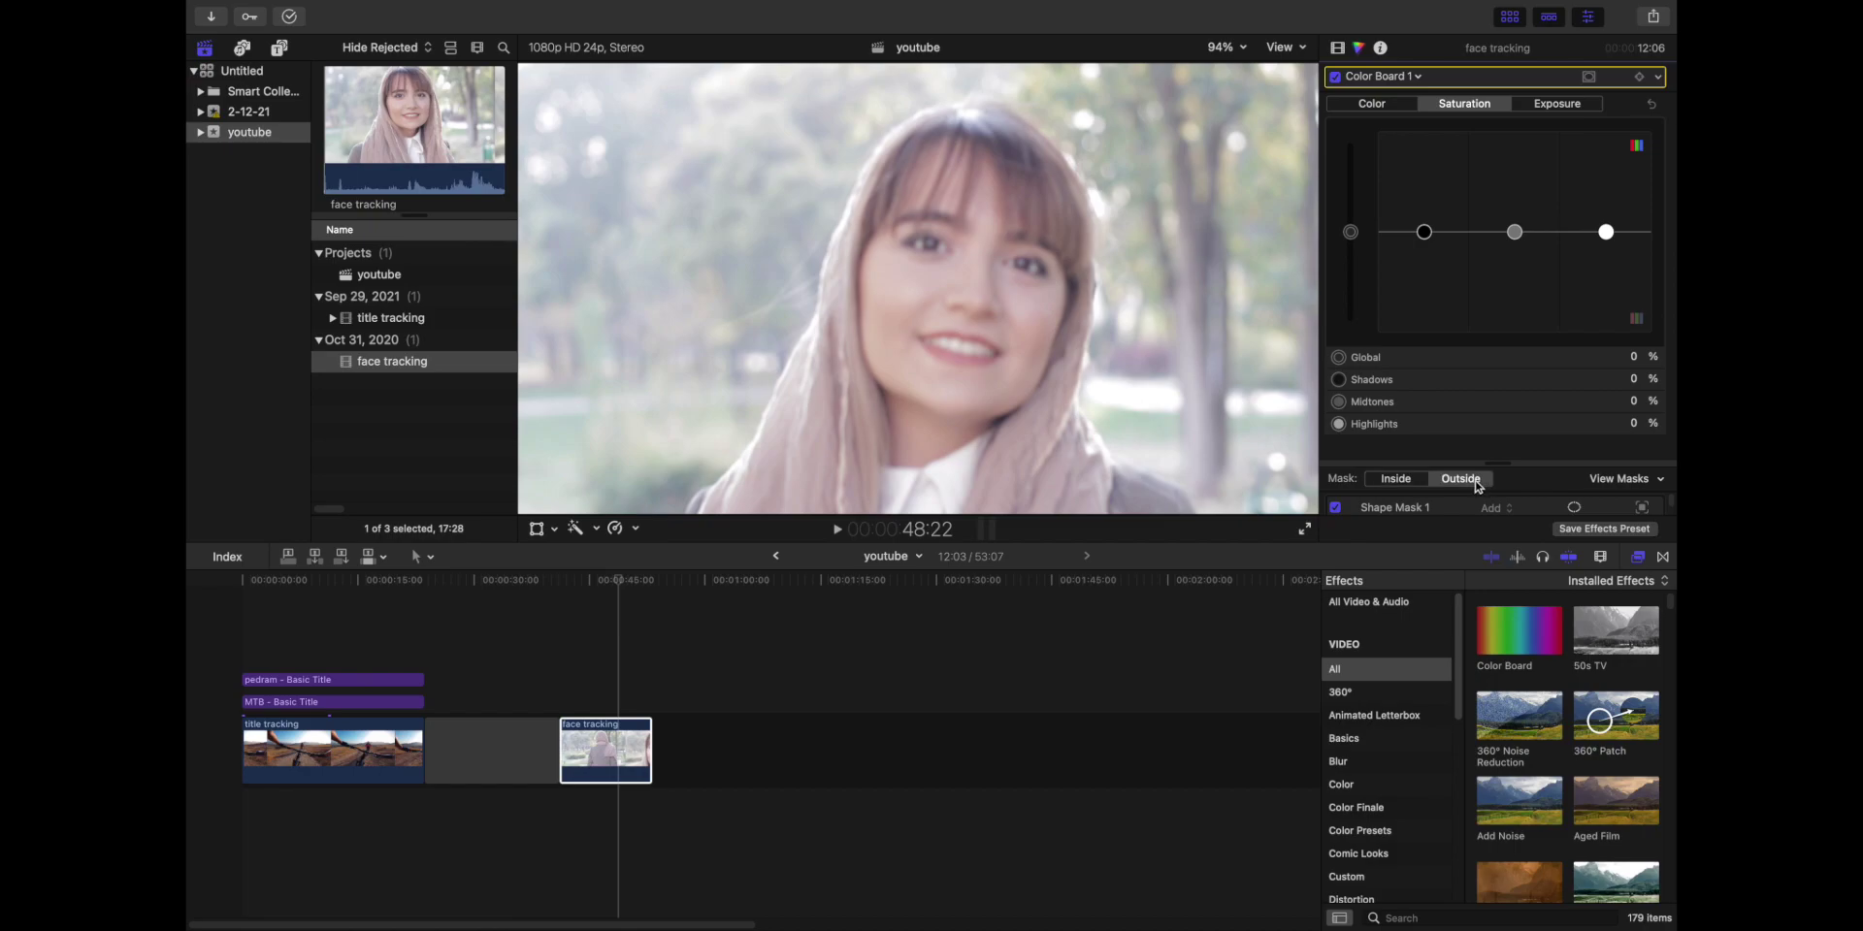
Step: Lower exposure Global to -13% and Shadows to -9%, and saturation Global to -4%
click(1559, 107)
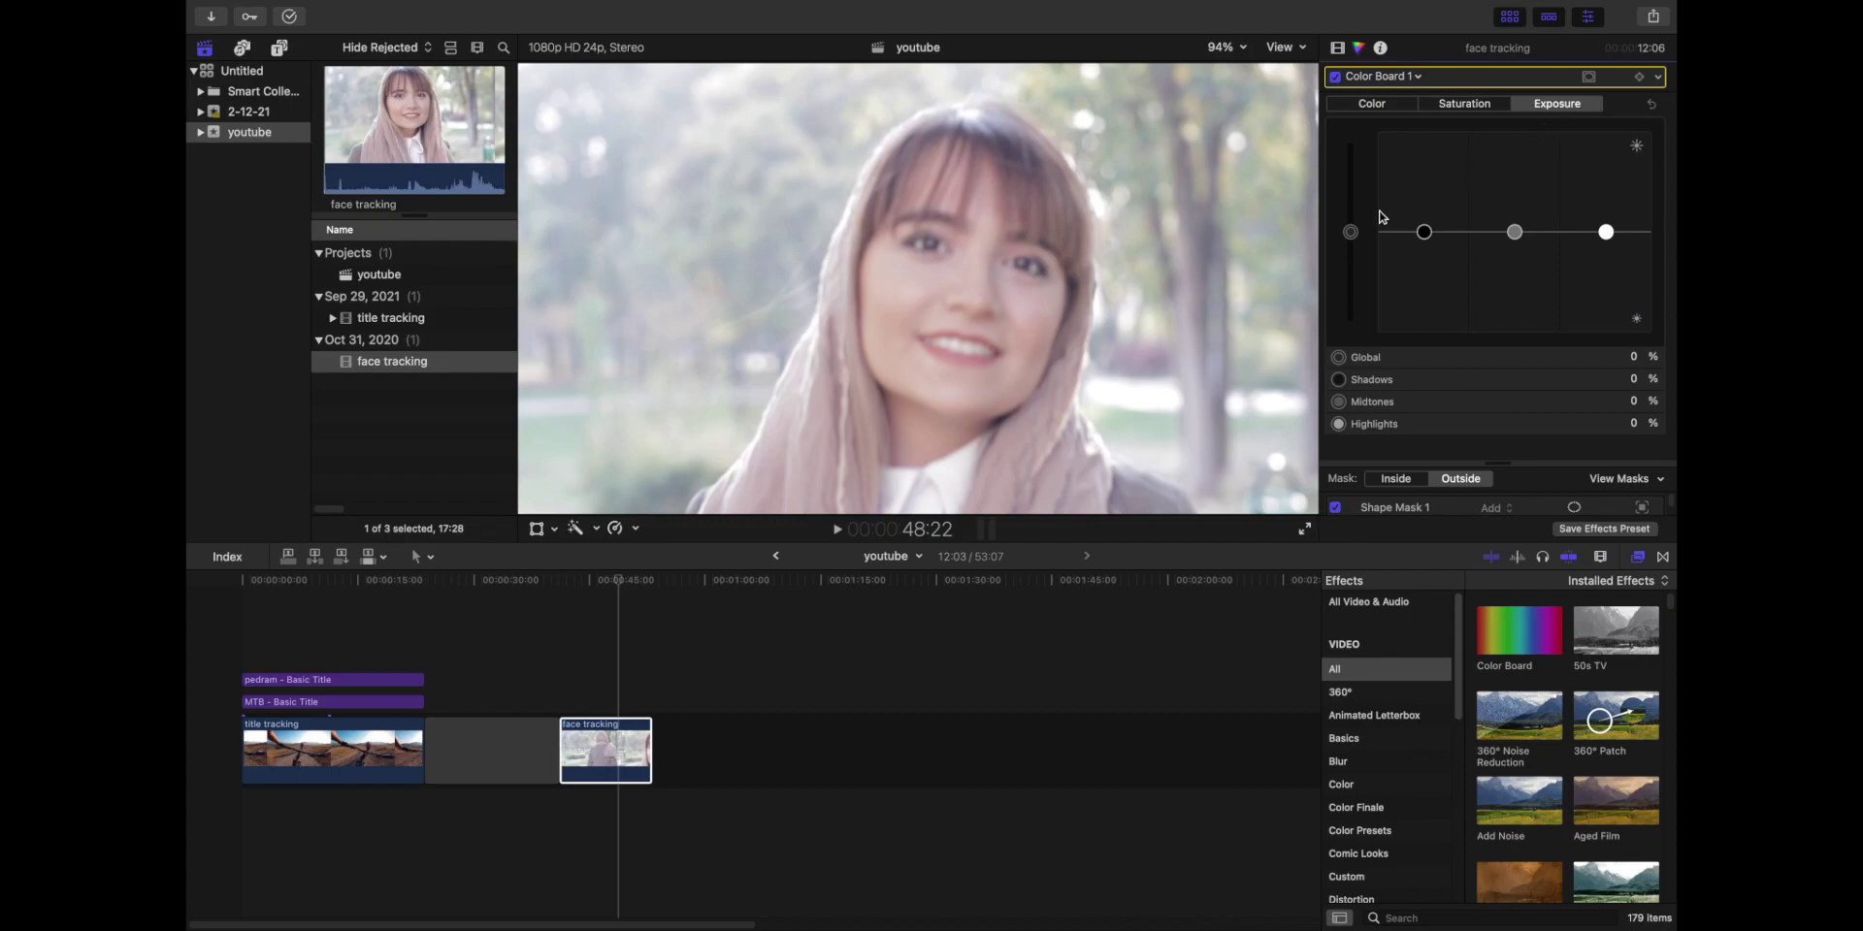
drag(1351, 233, 1354, 249)
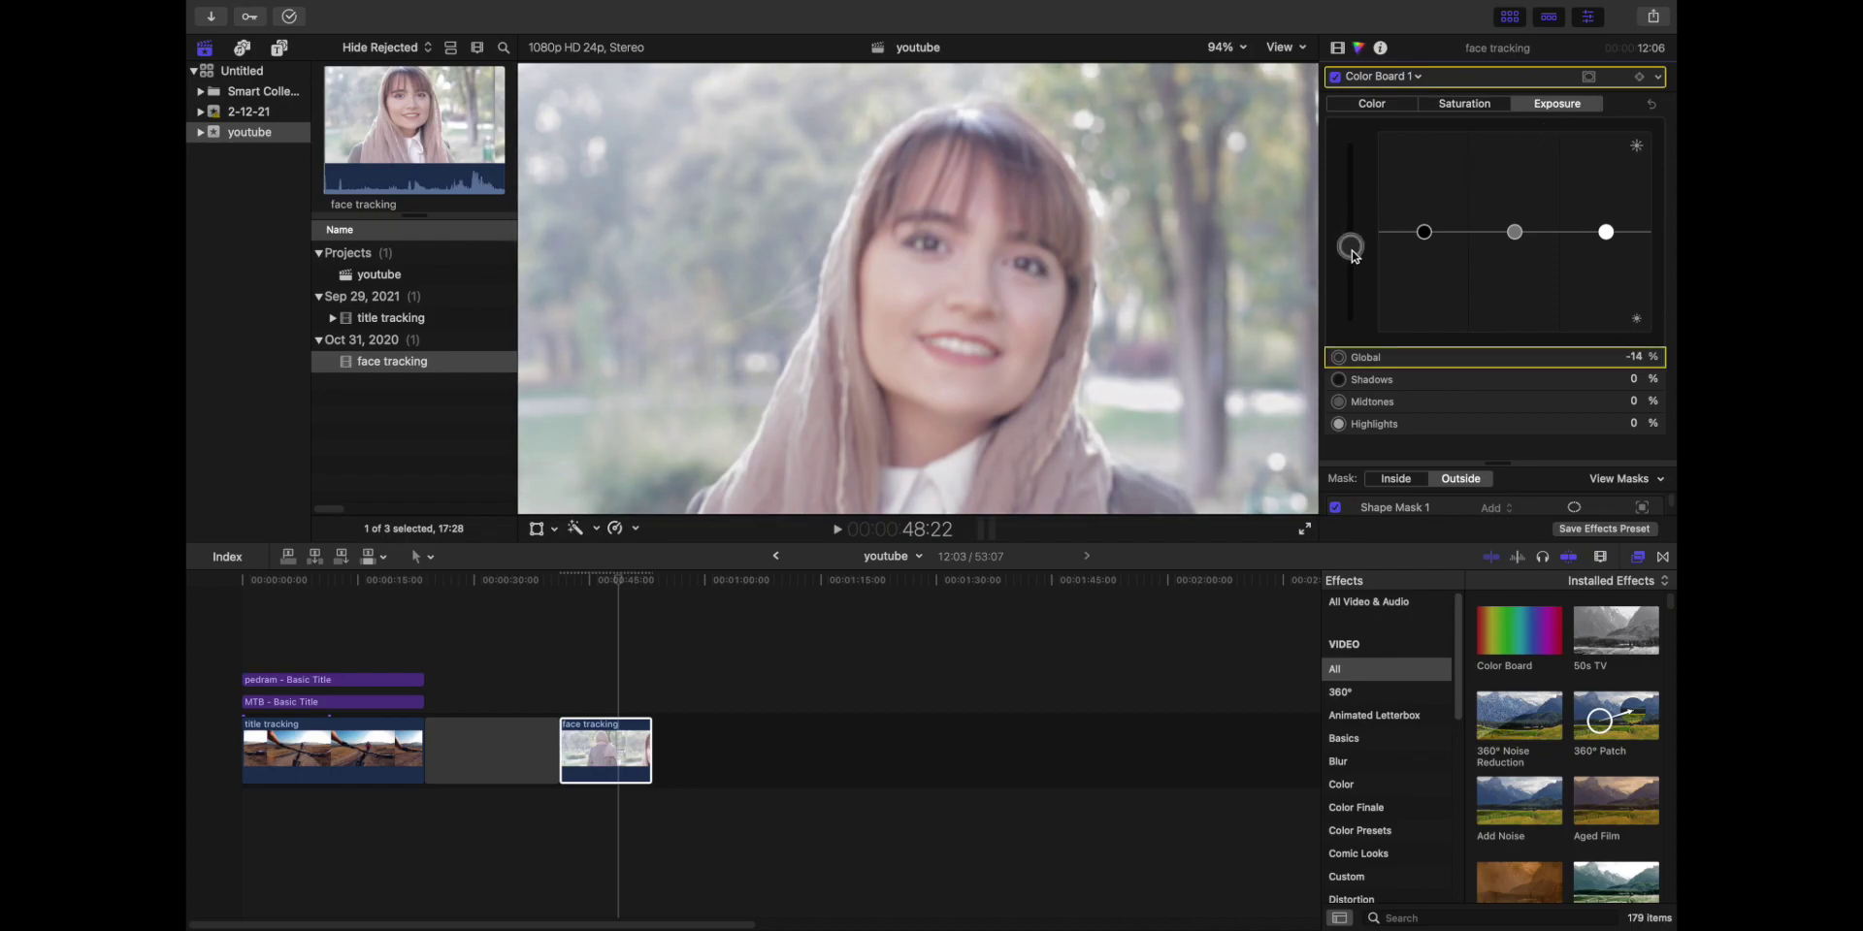
drag(1426, 232, 1430, 238)
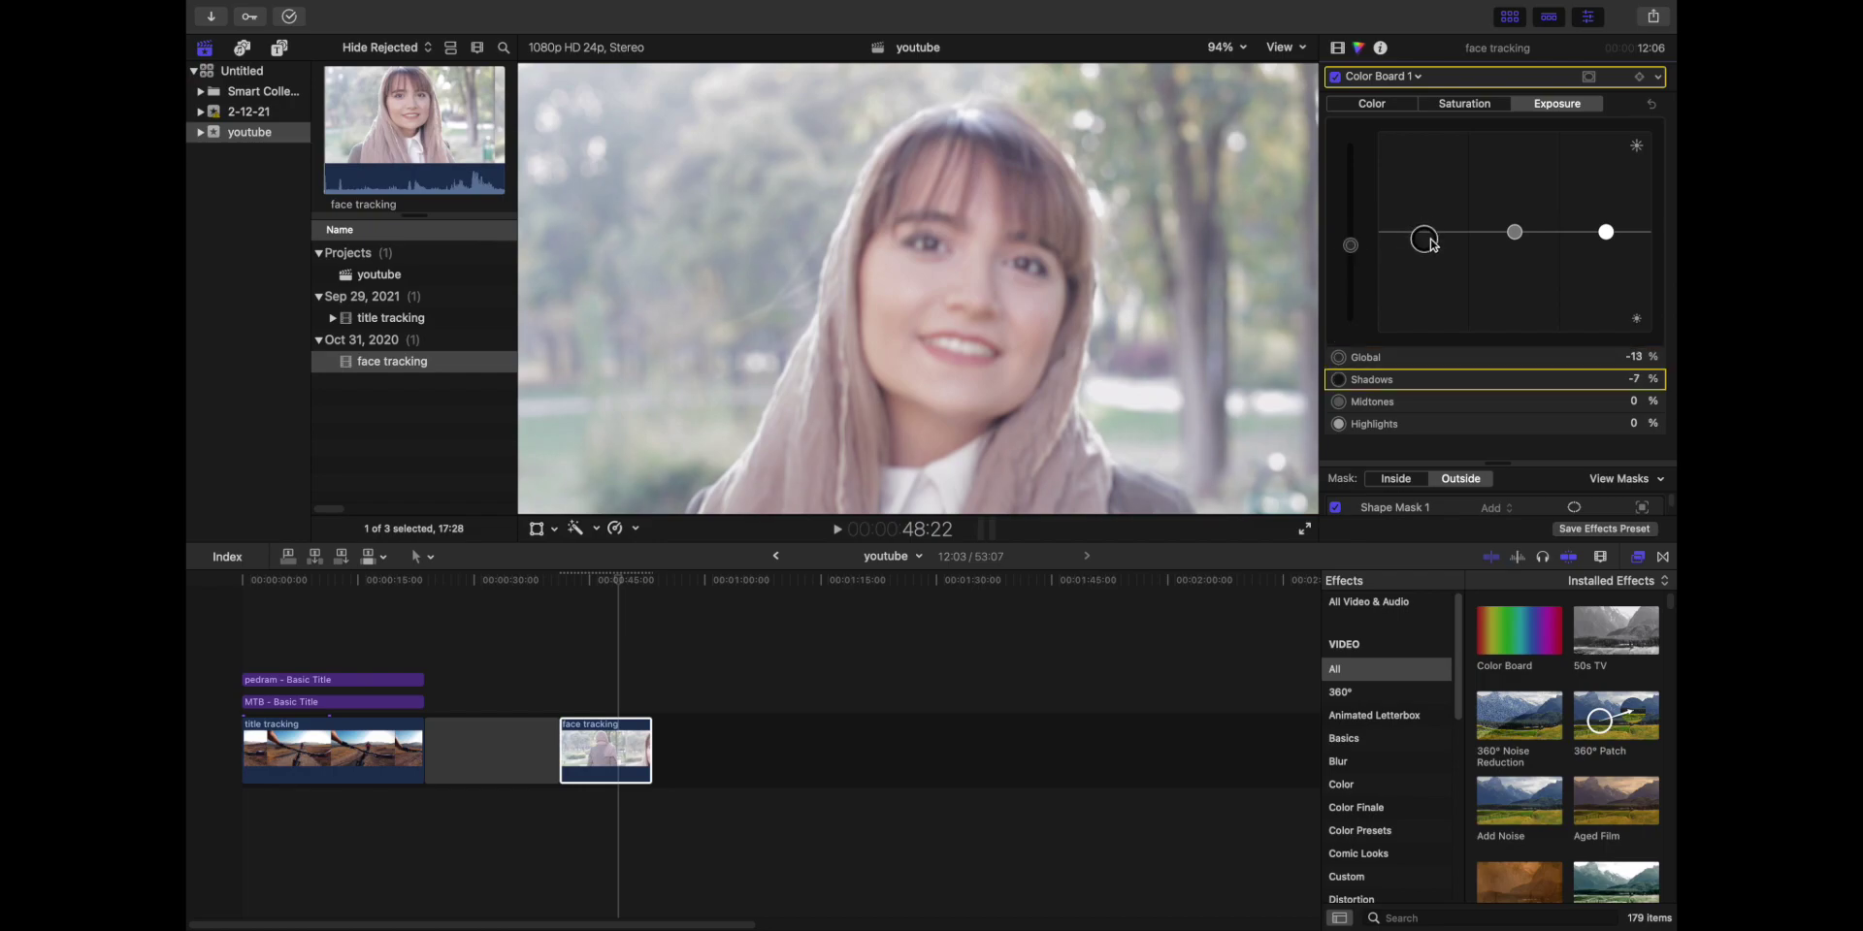
click(1451, 104)
drag(1353, 238, 1353, 243)
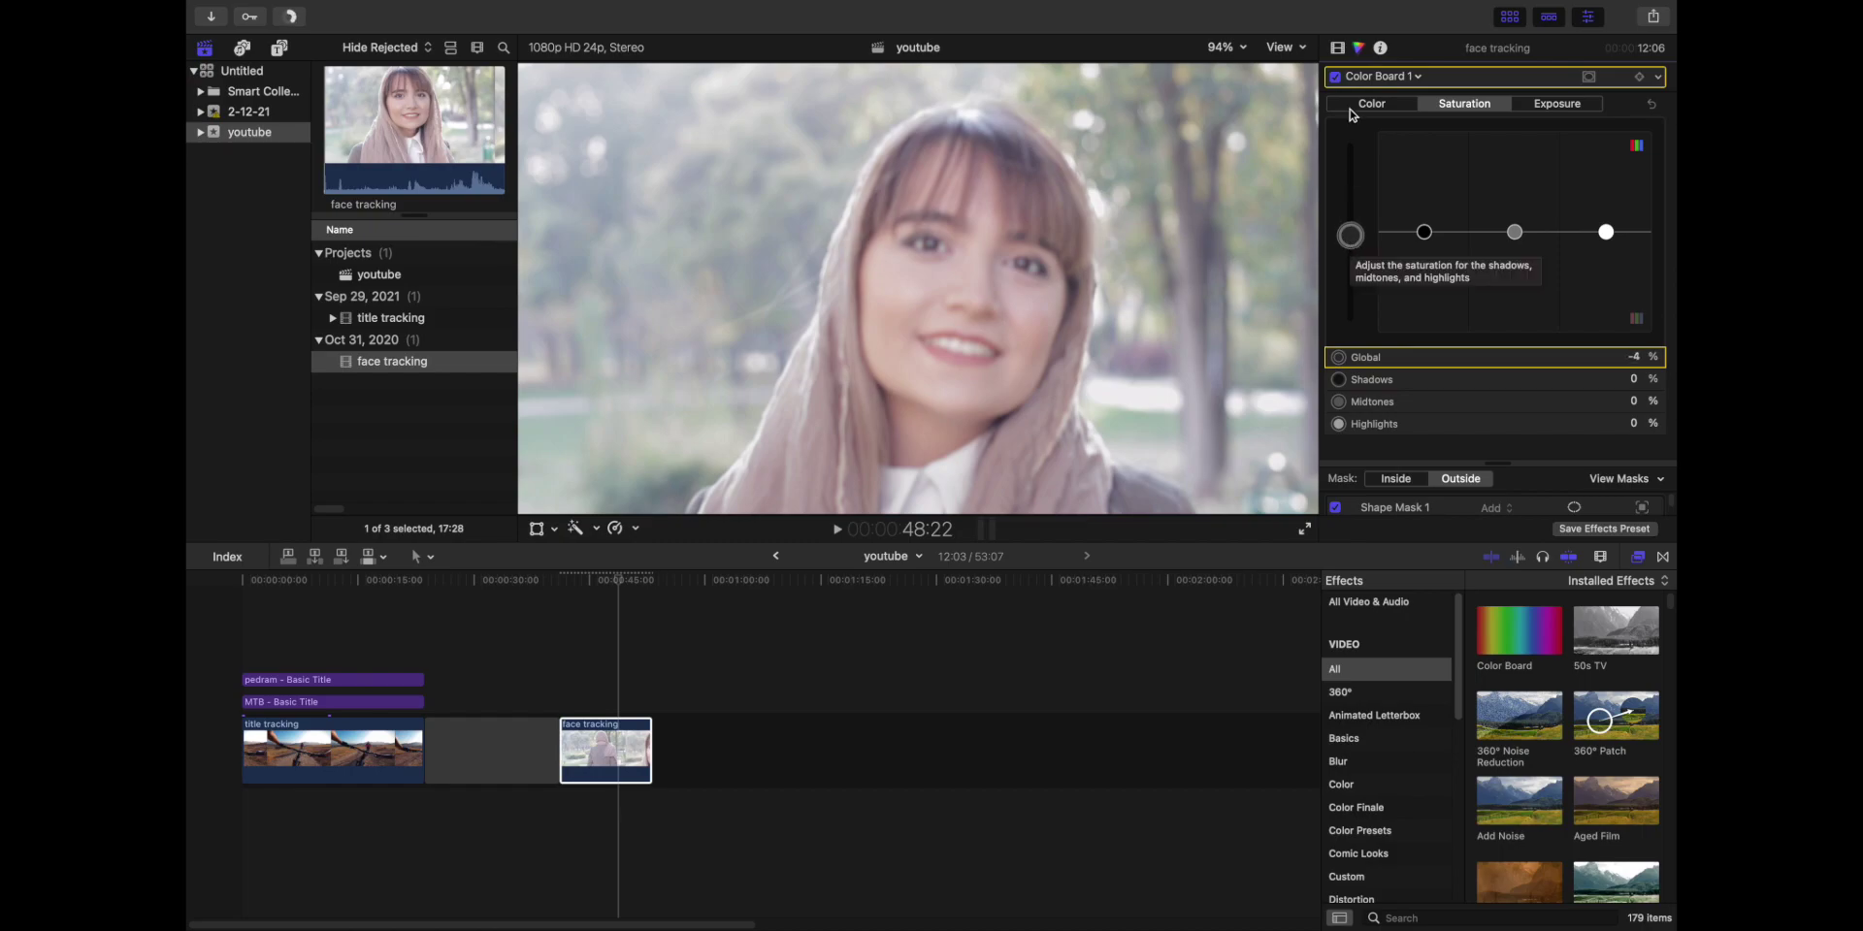
click(598, 727)
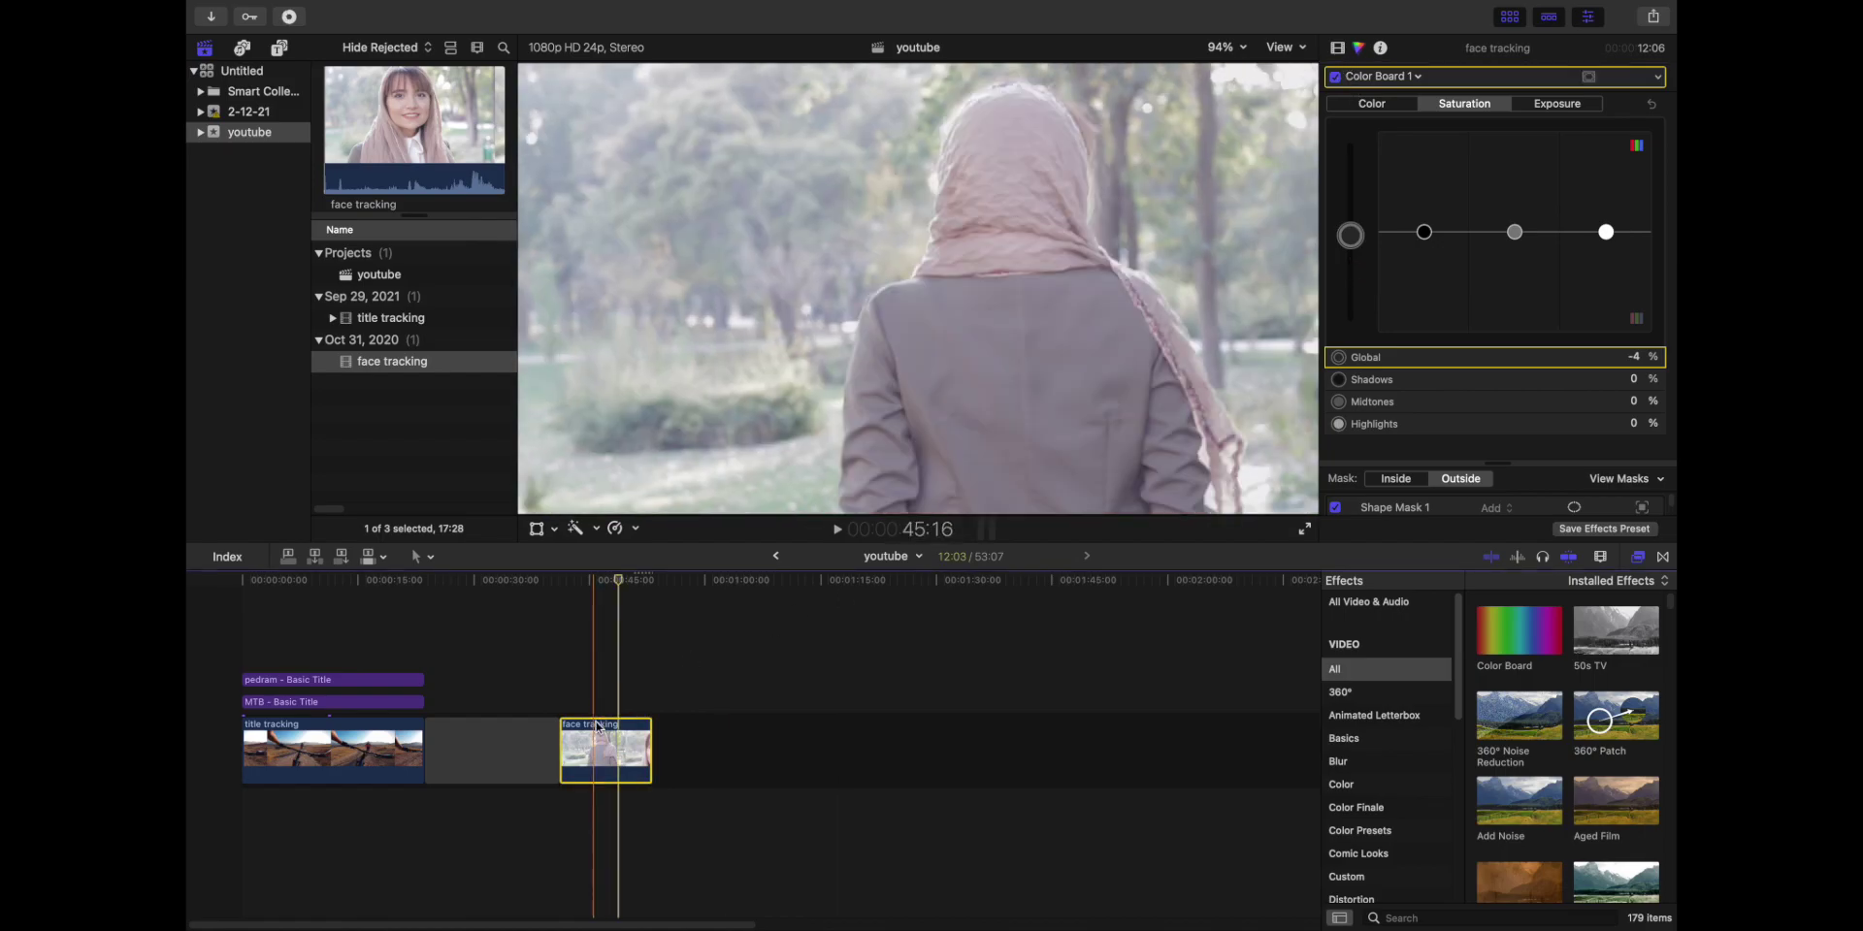
click(1339, 51)
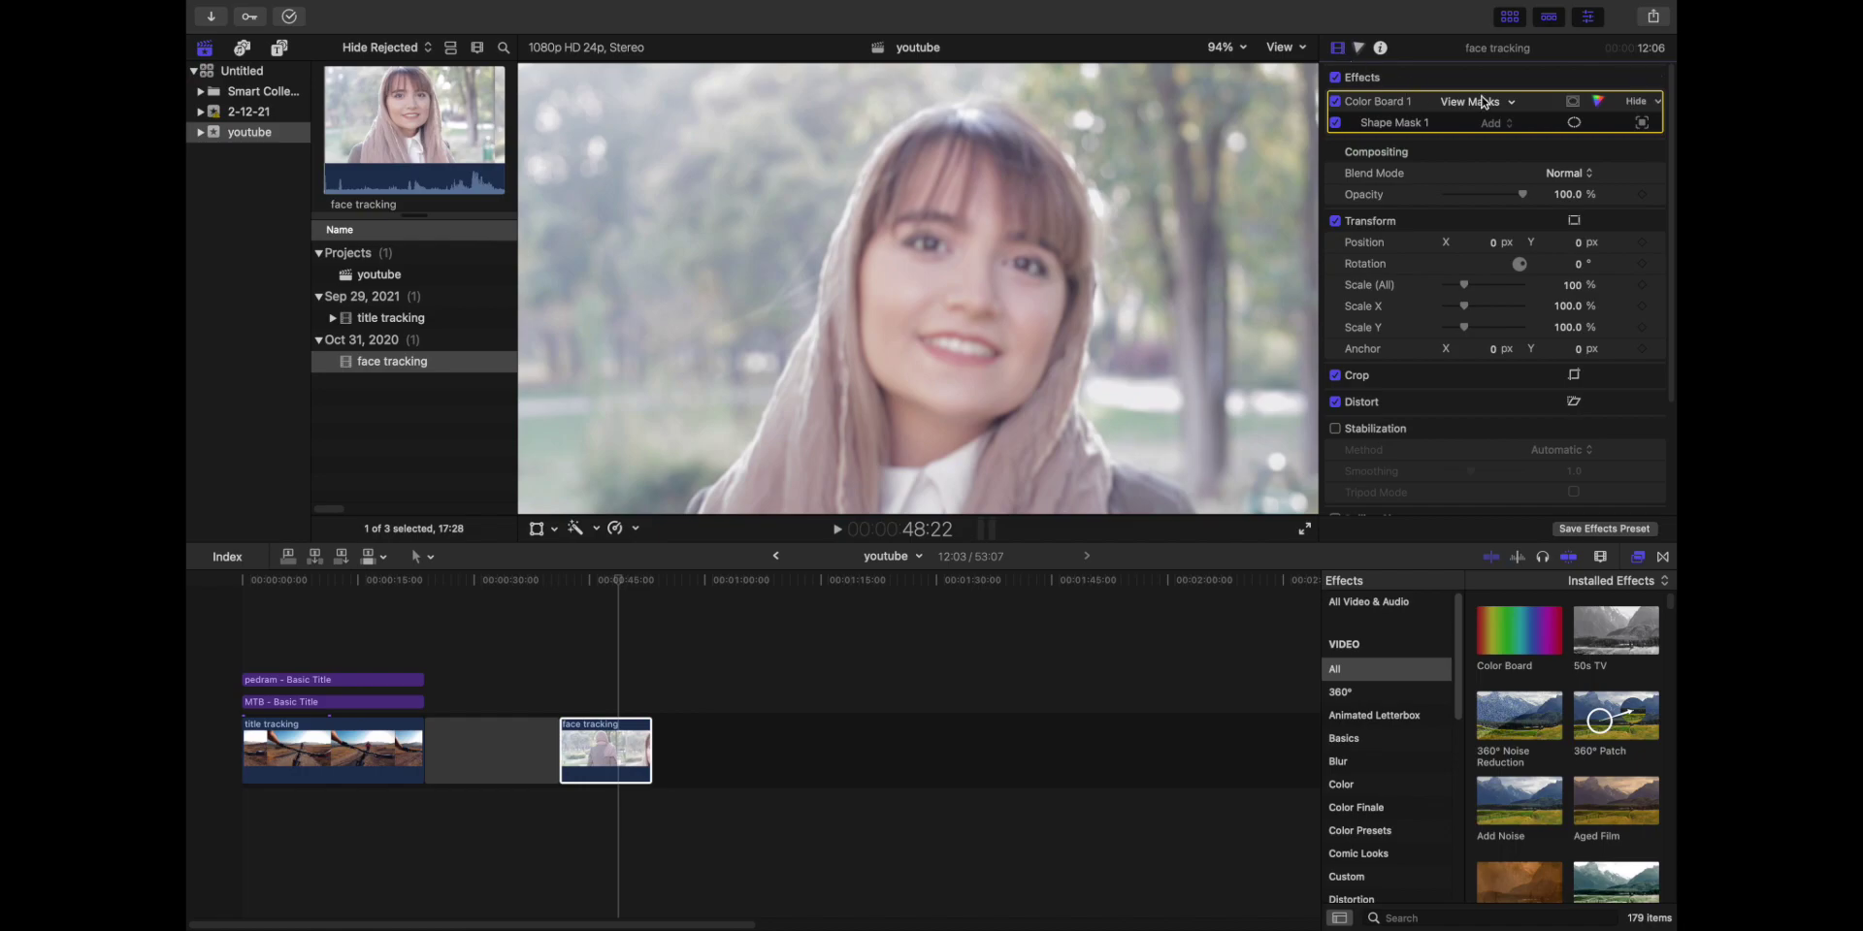
Step: Switch the face shape mask to Tracker and drag its outer feather edge much wider
click(1575, 124)
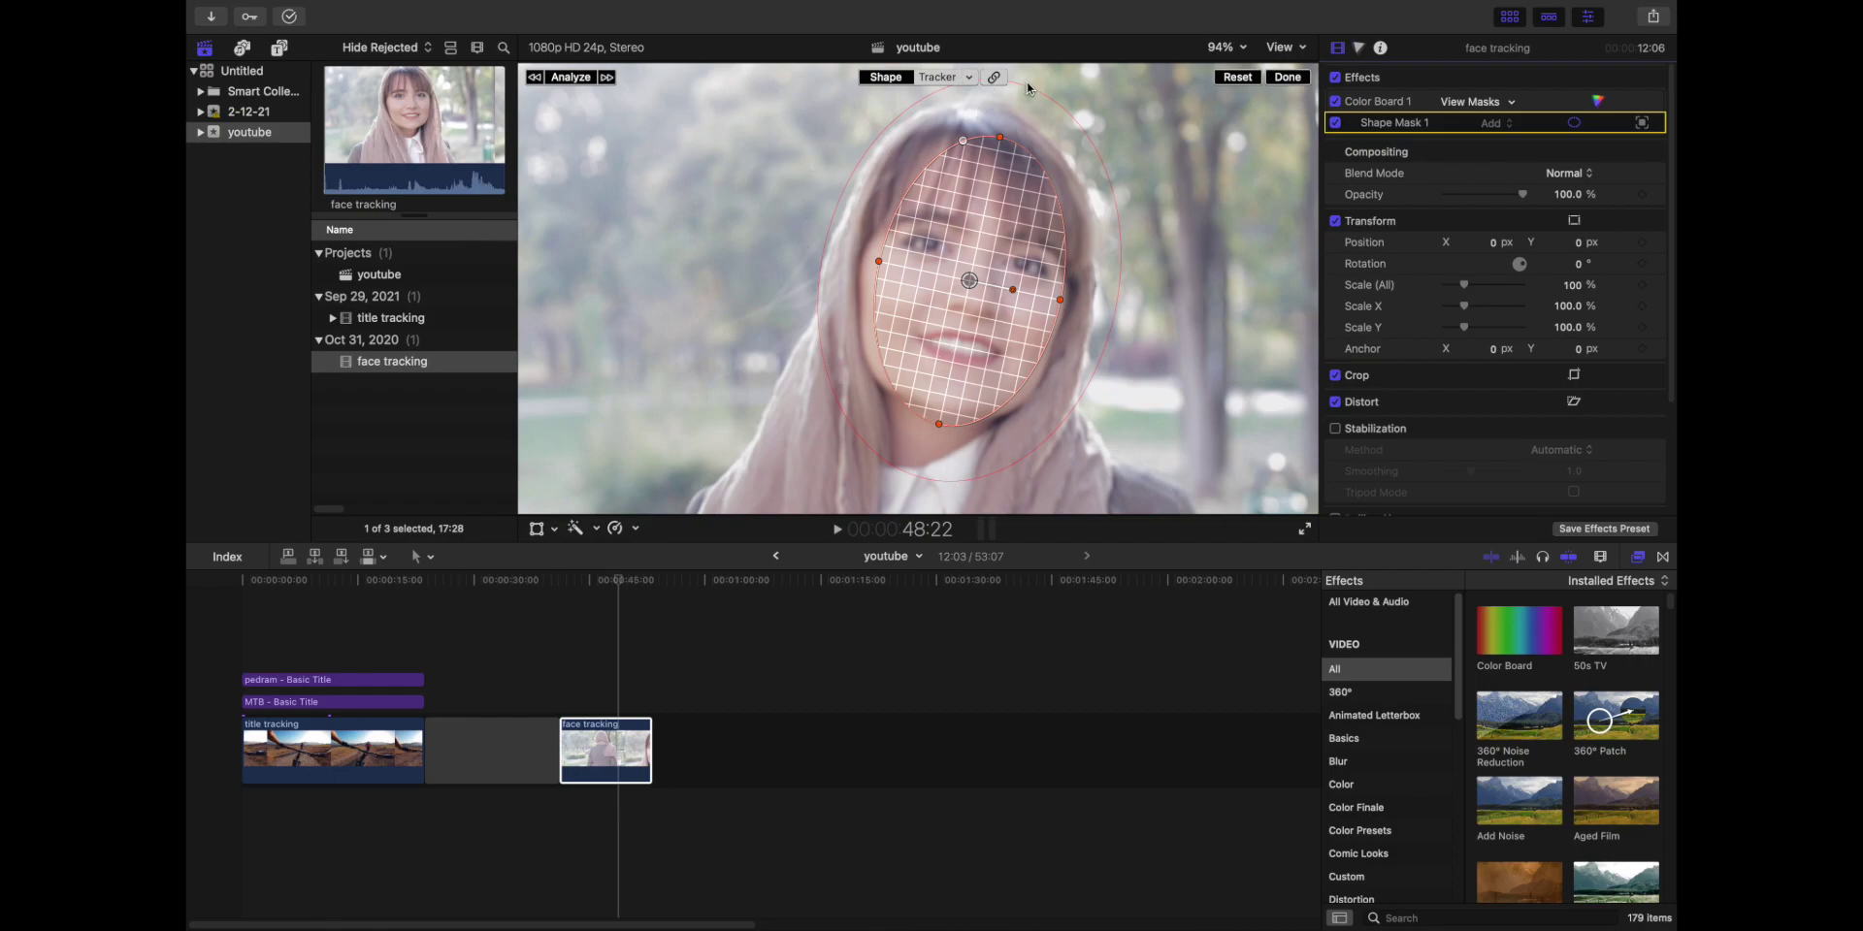
click(937, 77)
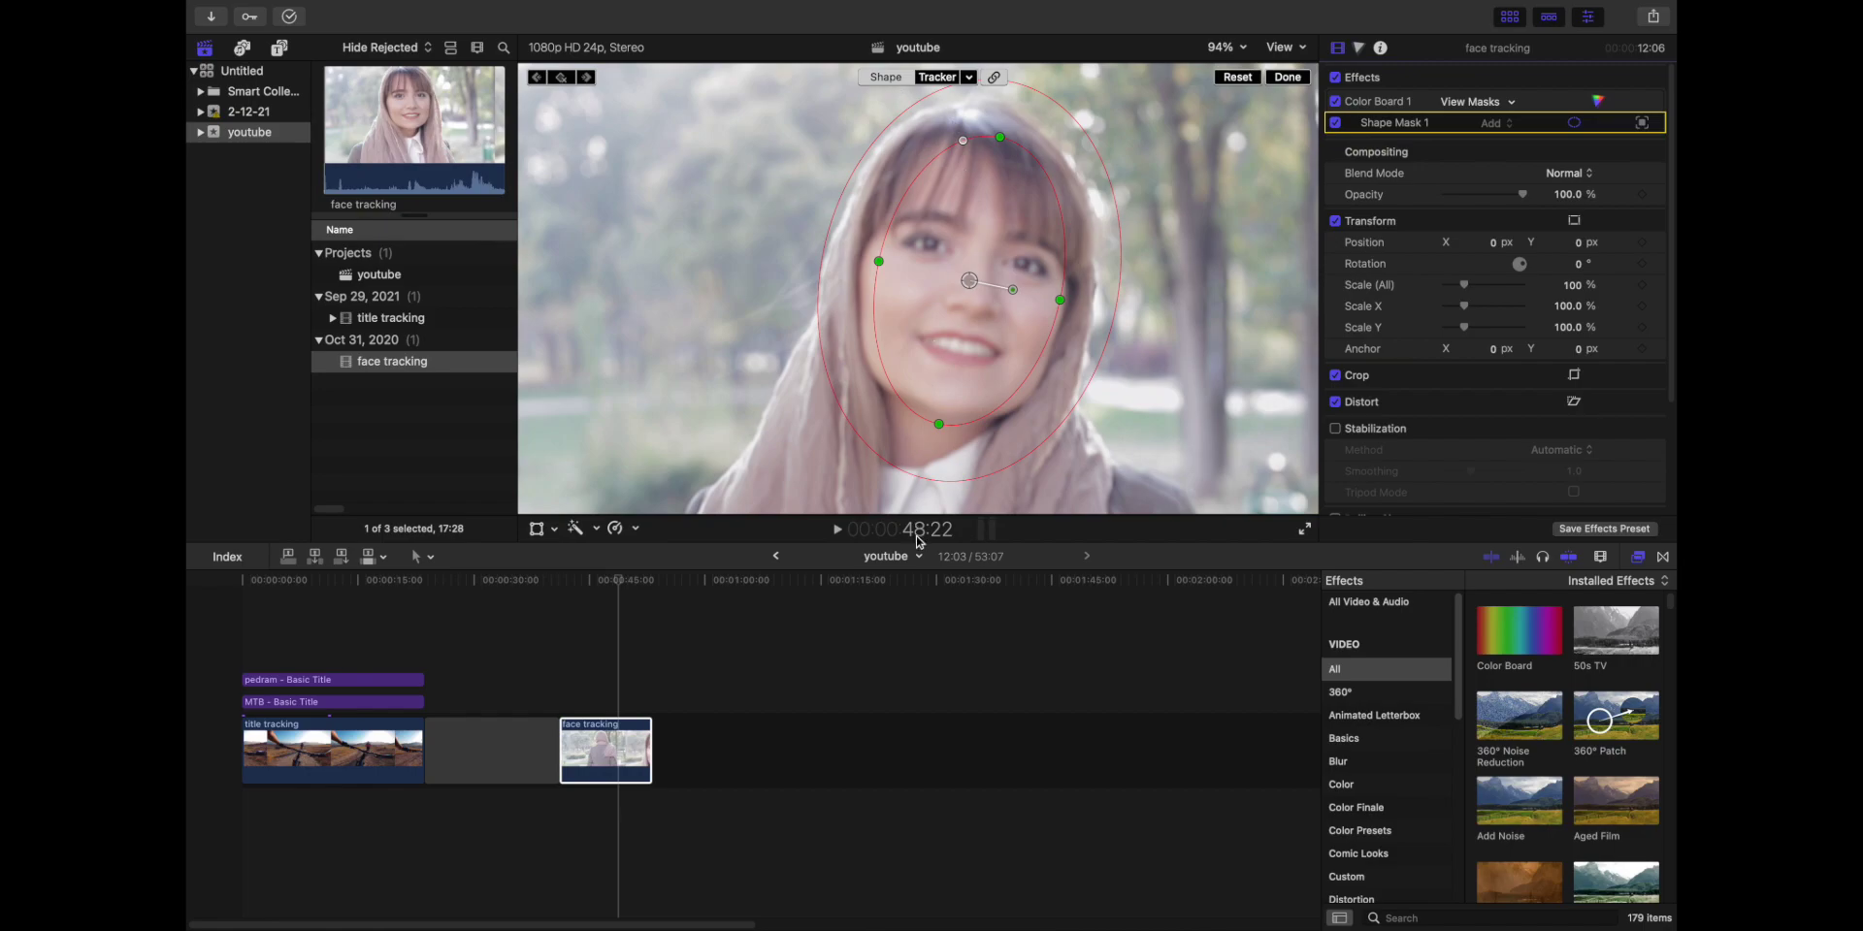
drag(935, 483, 917, 545)
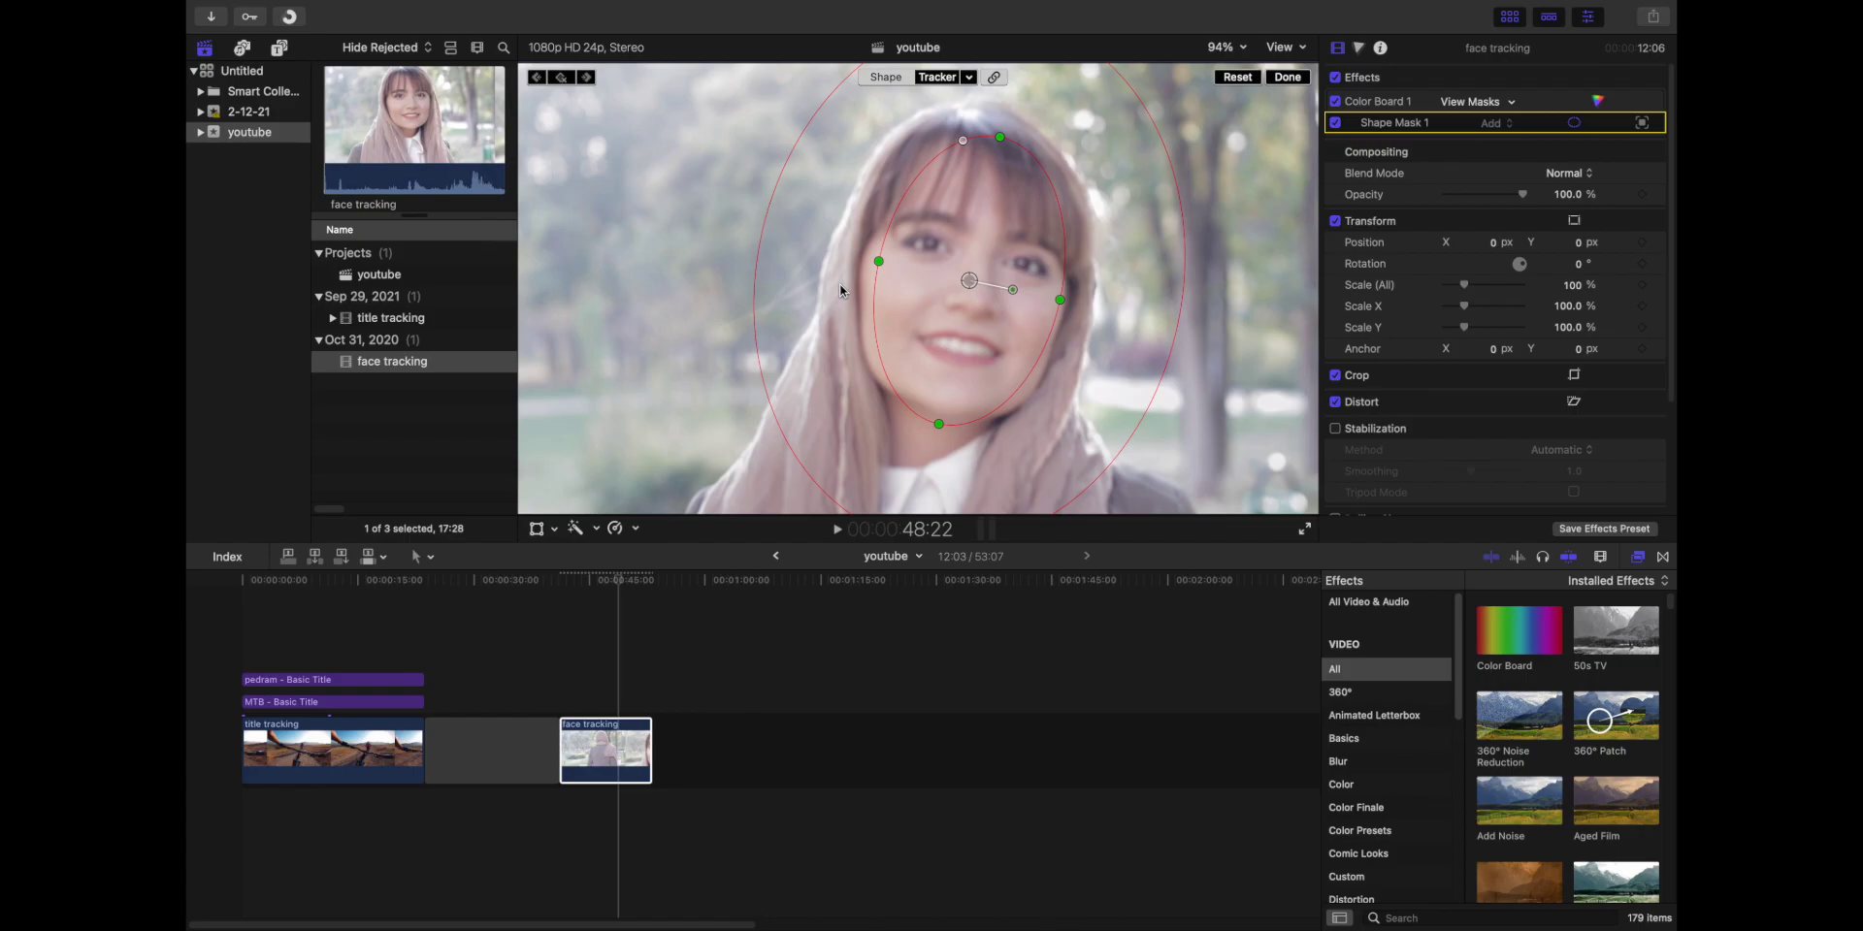
click(1286, 78)
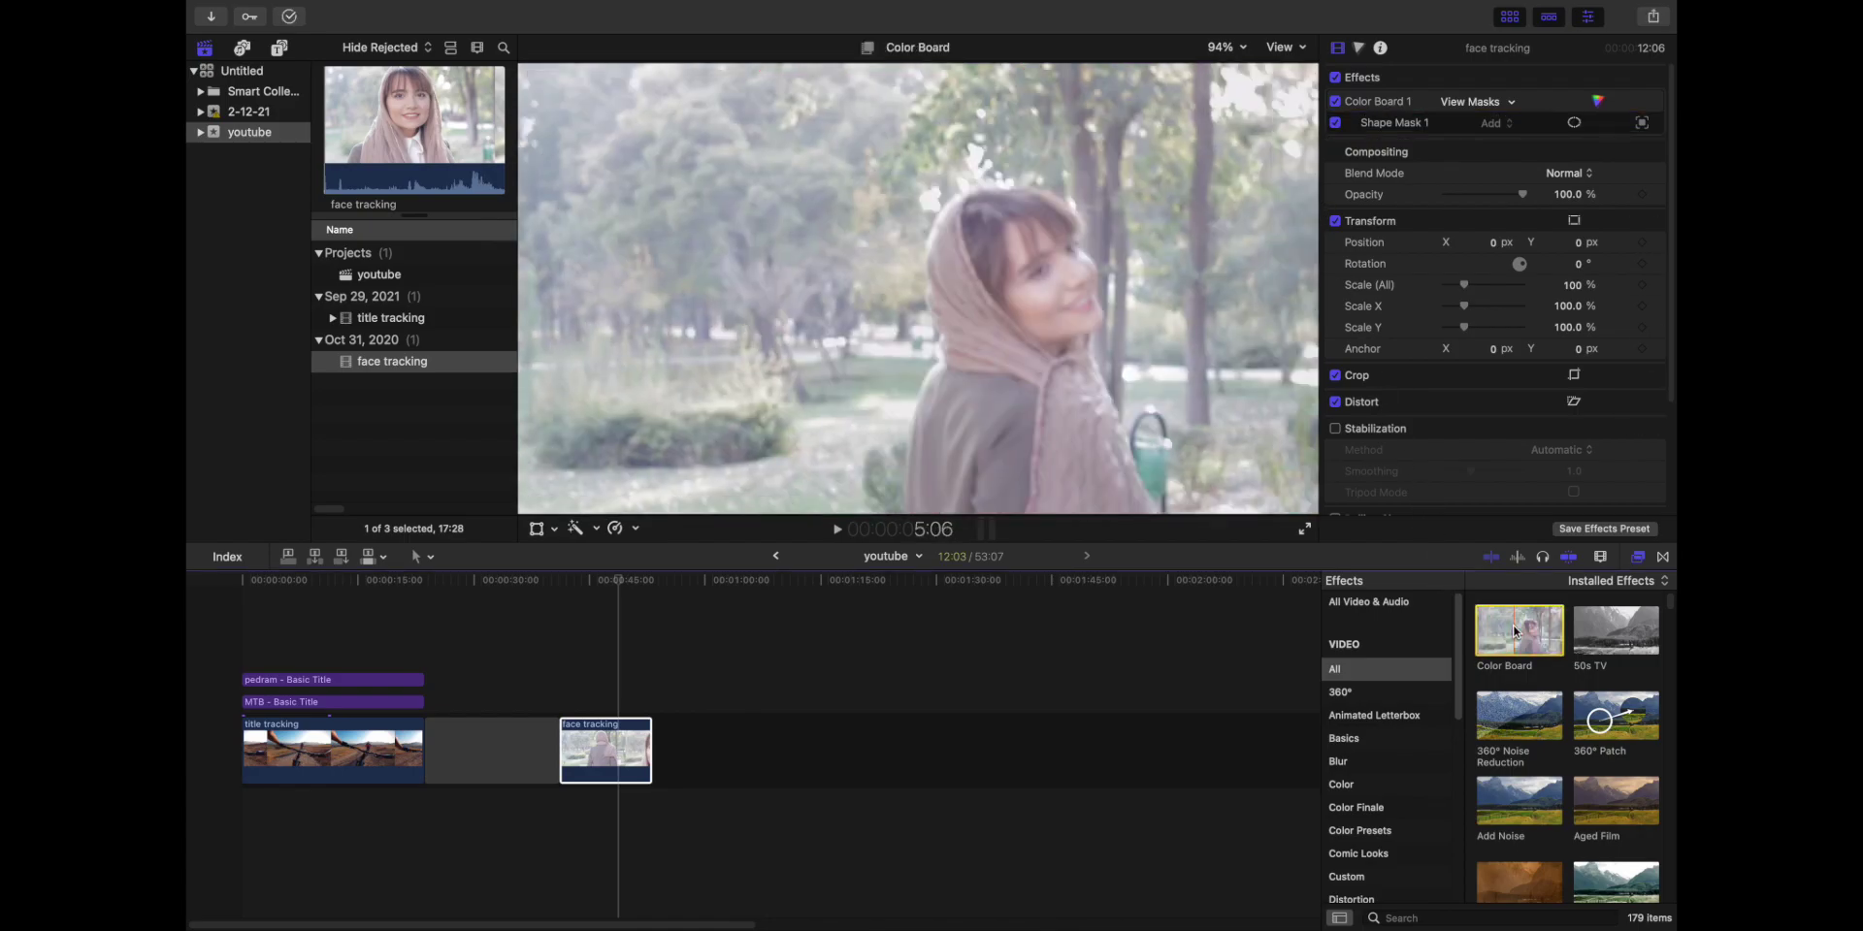
Step: Add a Color Wheels correction to the face tracking clip and display the luma waveform scope
drag(1516, 632, 619, 747)
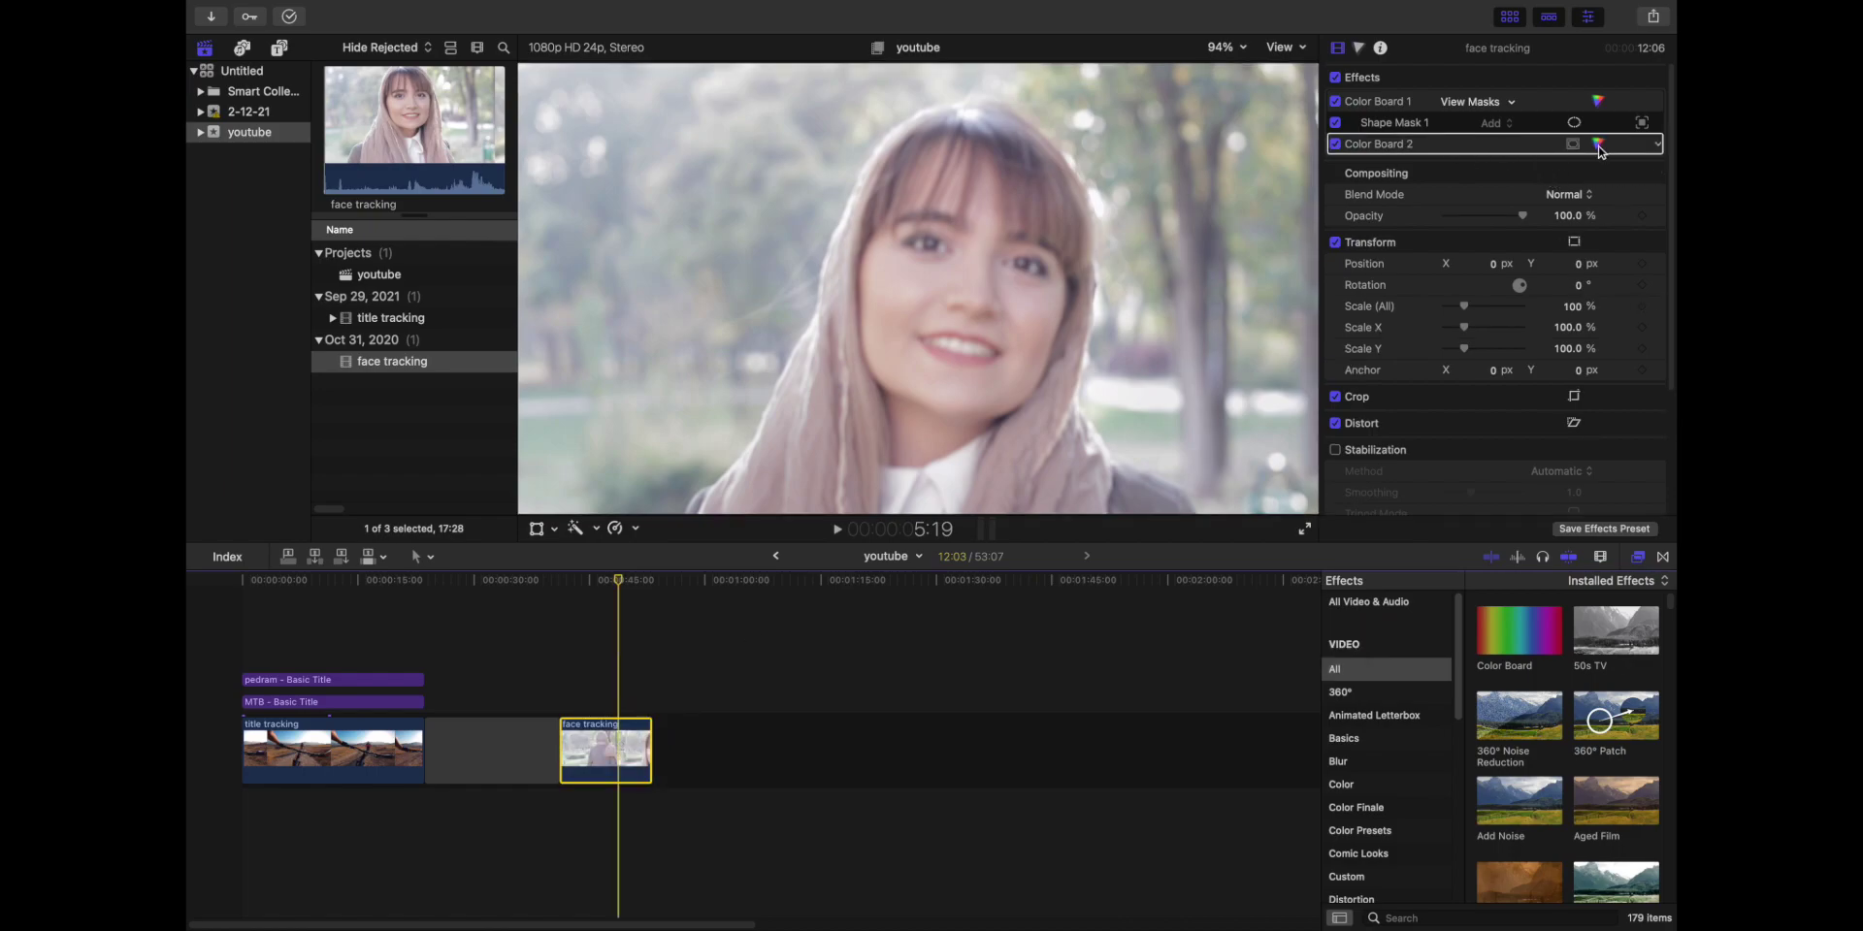
key(super+6)
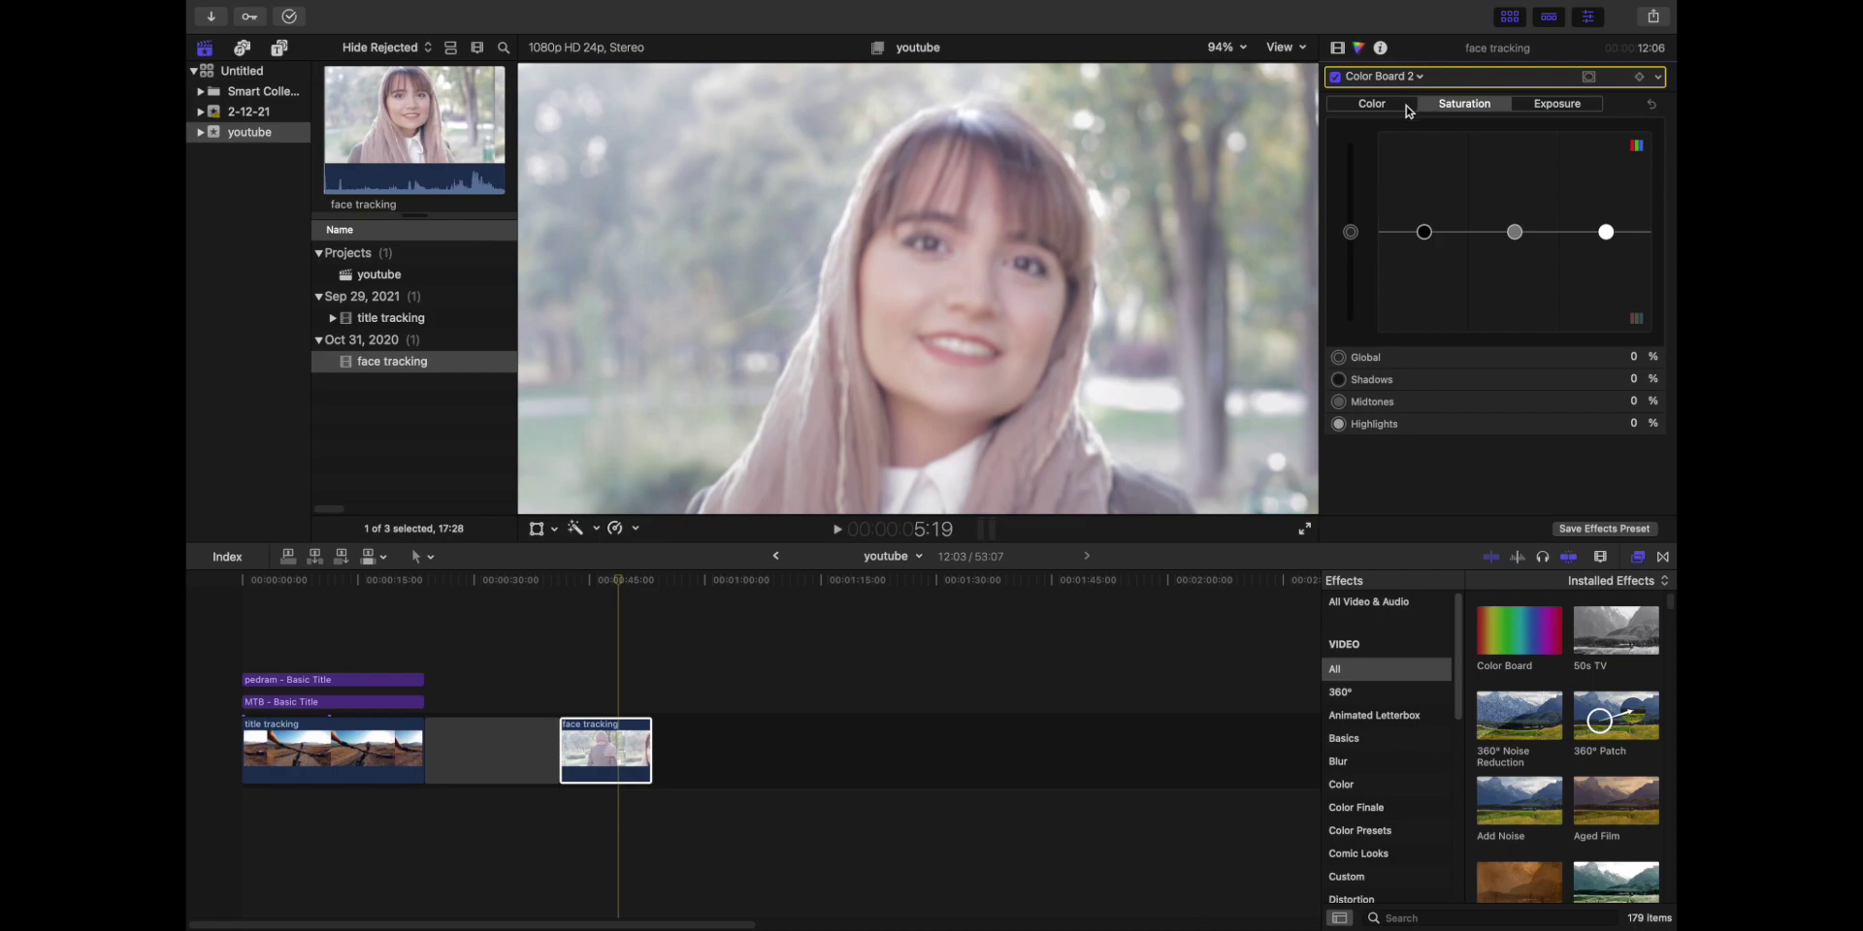
click(1406, 77)
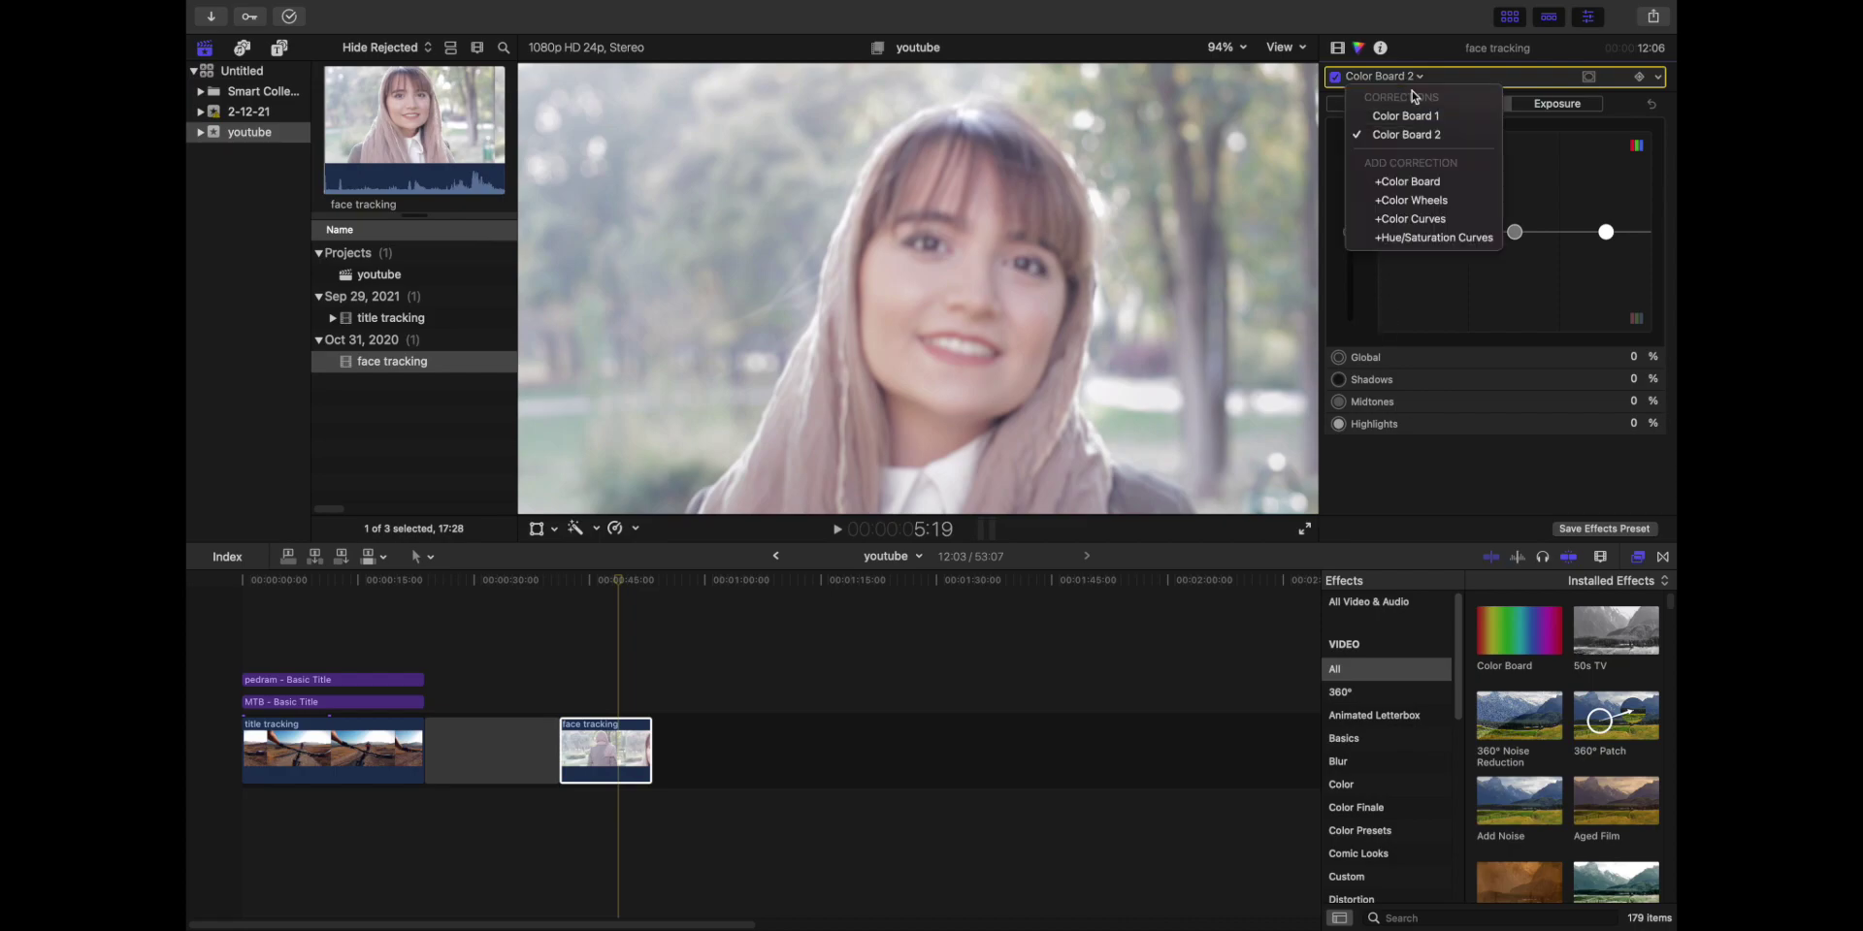
click(1422, 199)
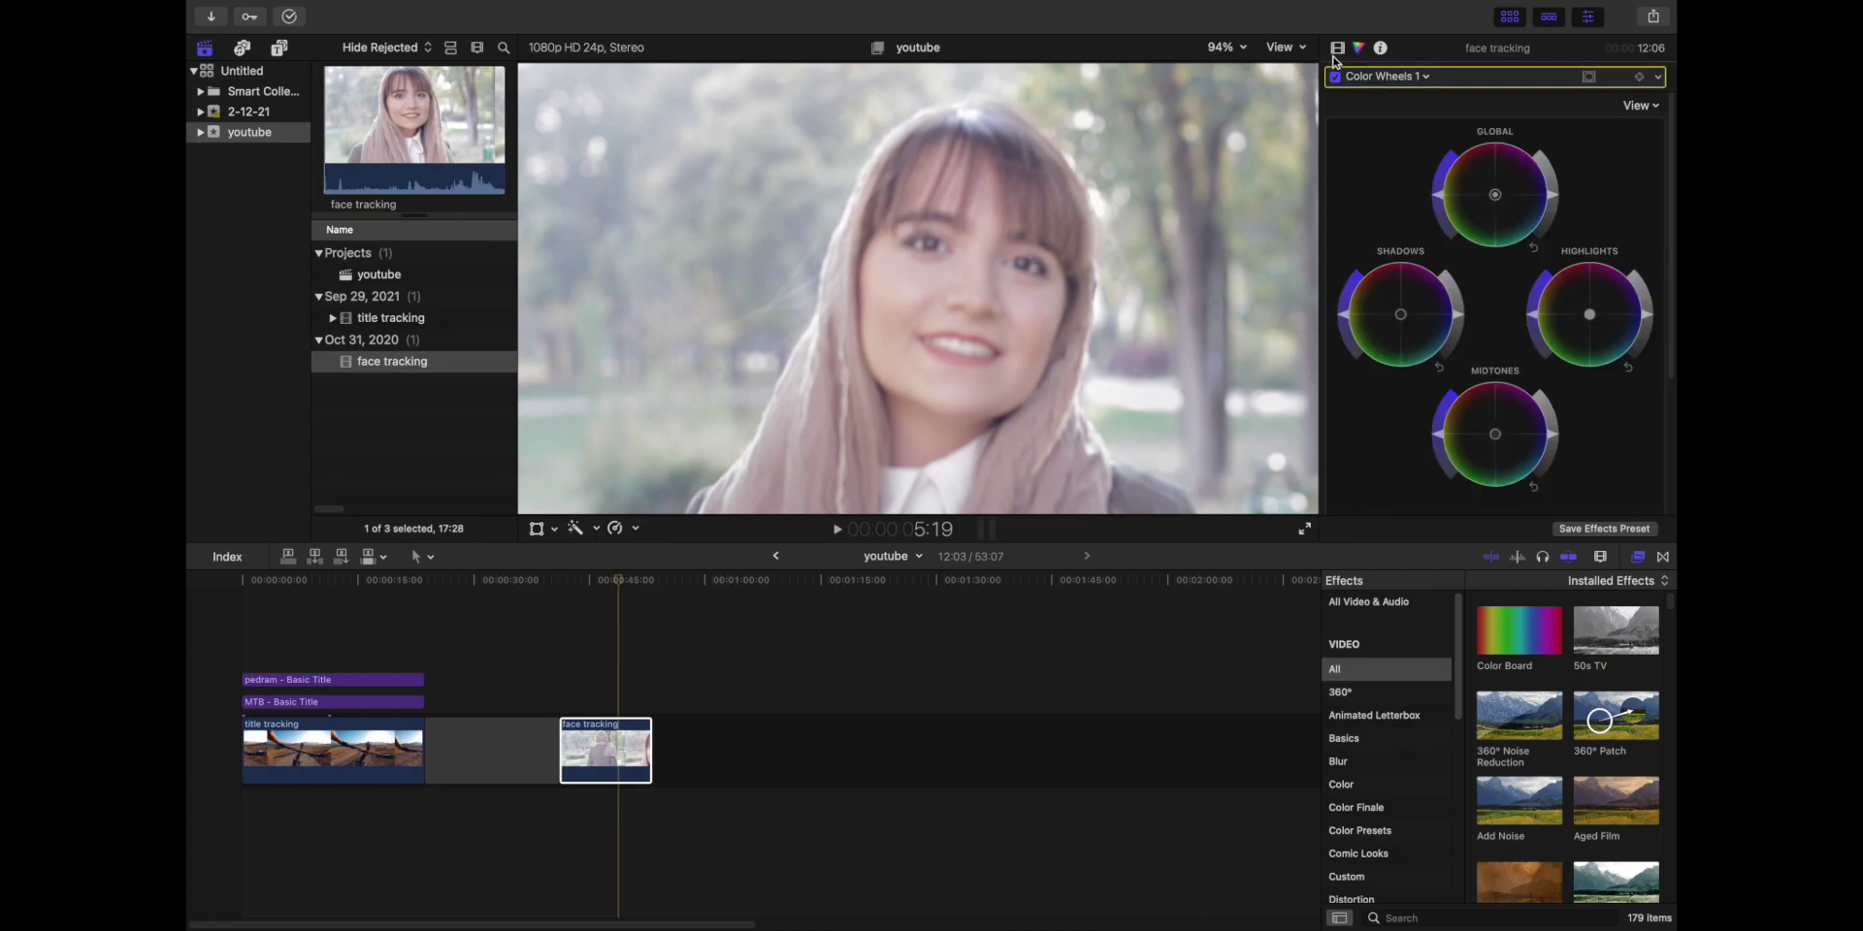
click(1286, 49)
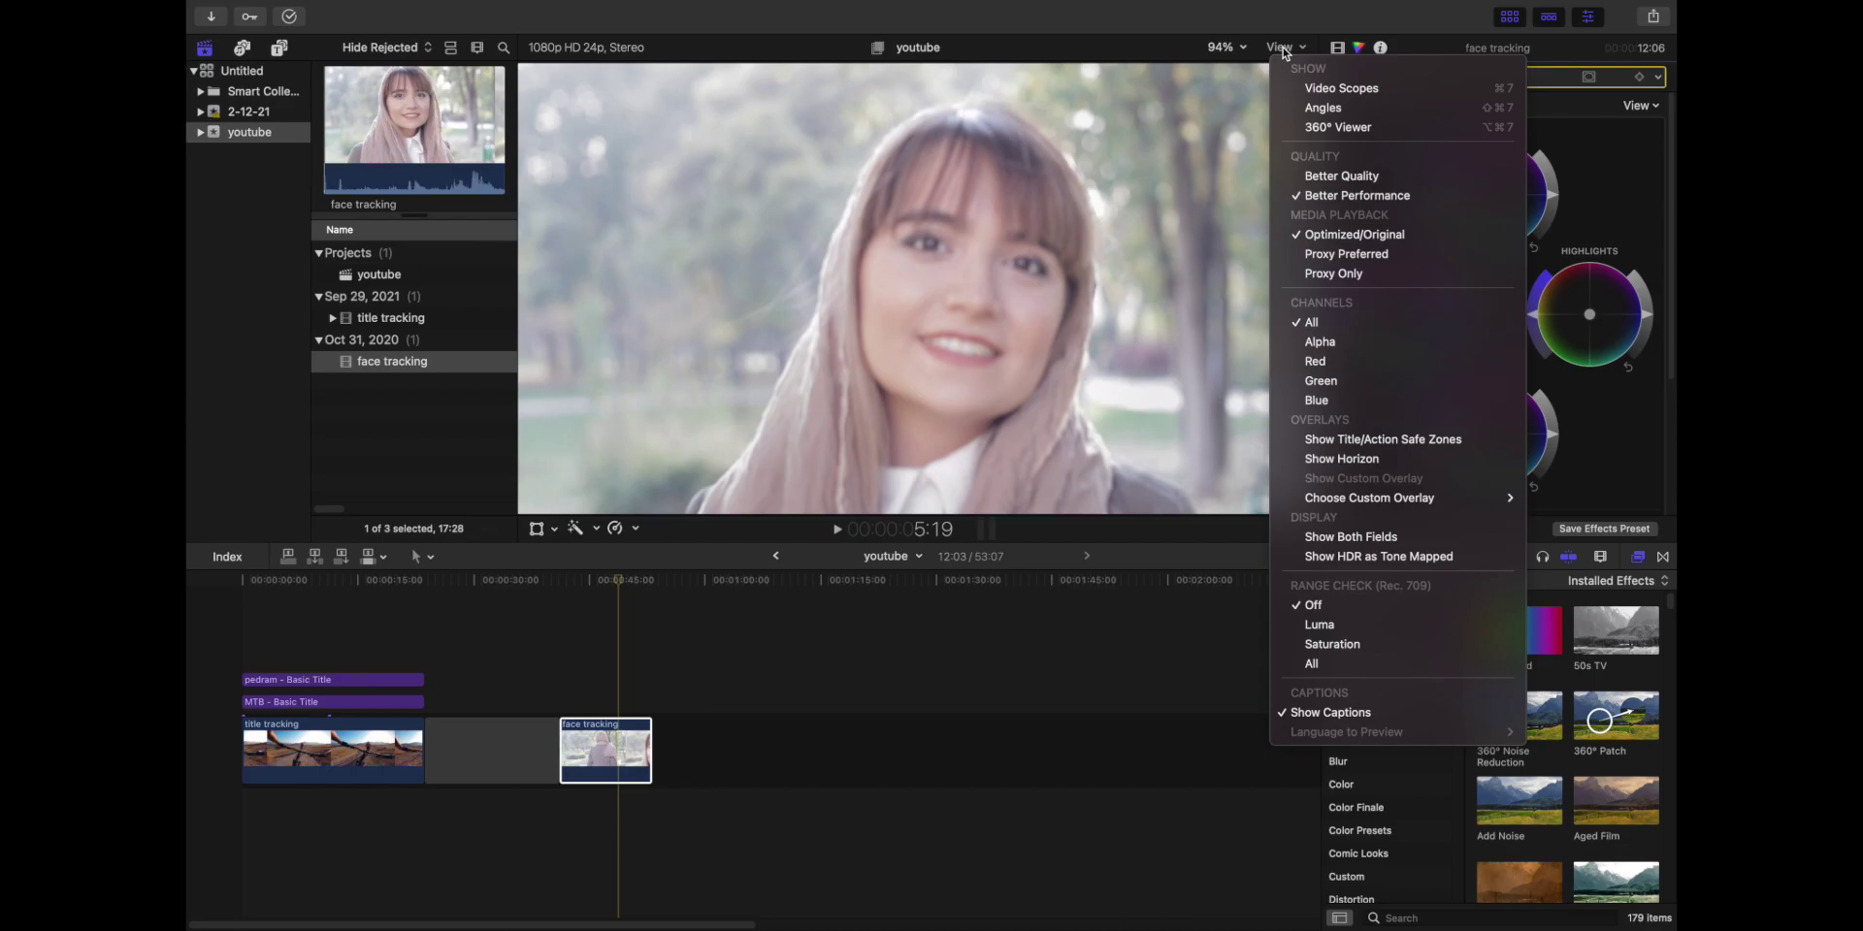
click(1310, 90)
key(super+shift+1)
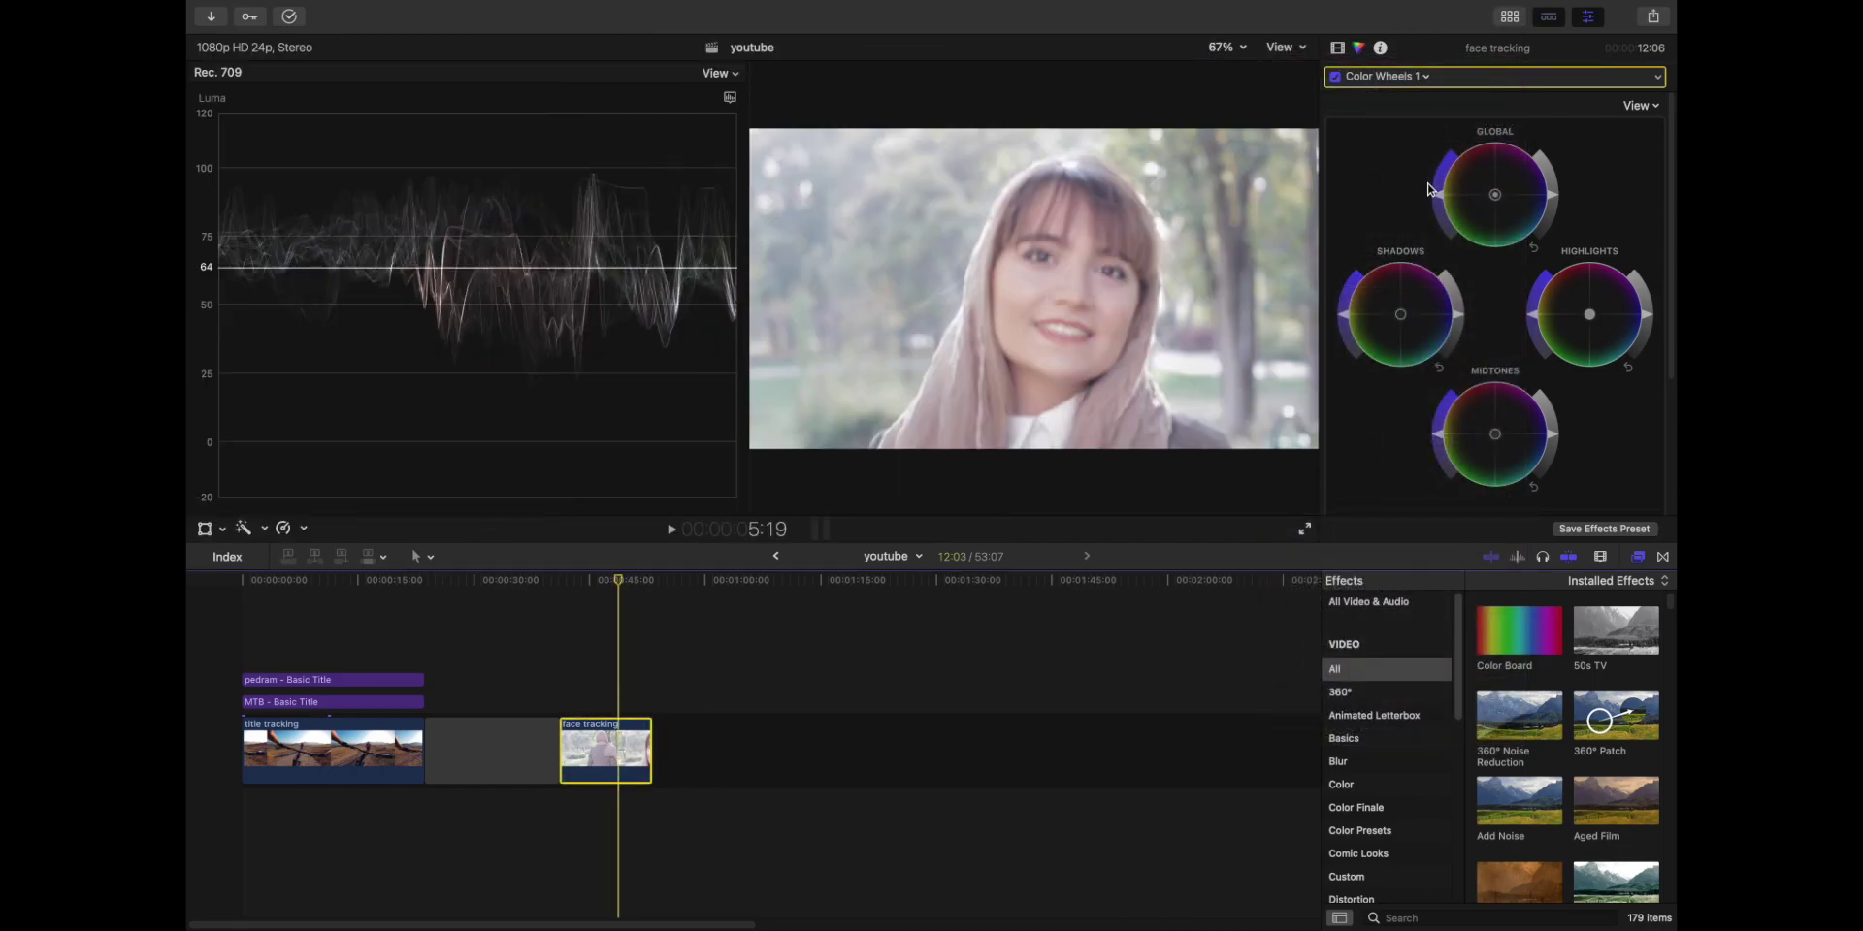
Step: Darken shadows, tint midtones yellow and highlights orange, shift global slightly blue, then hide the scope
drag(1458, 314, 1450, 340)
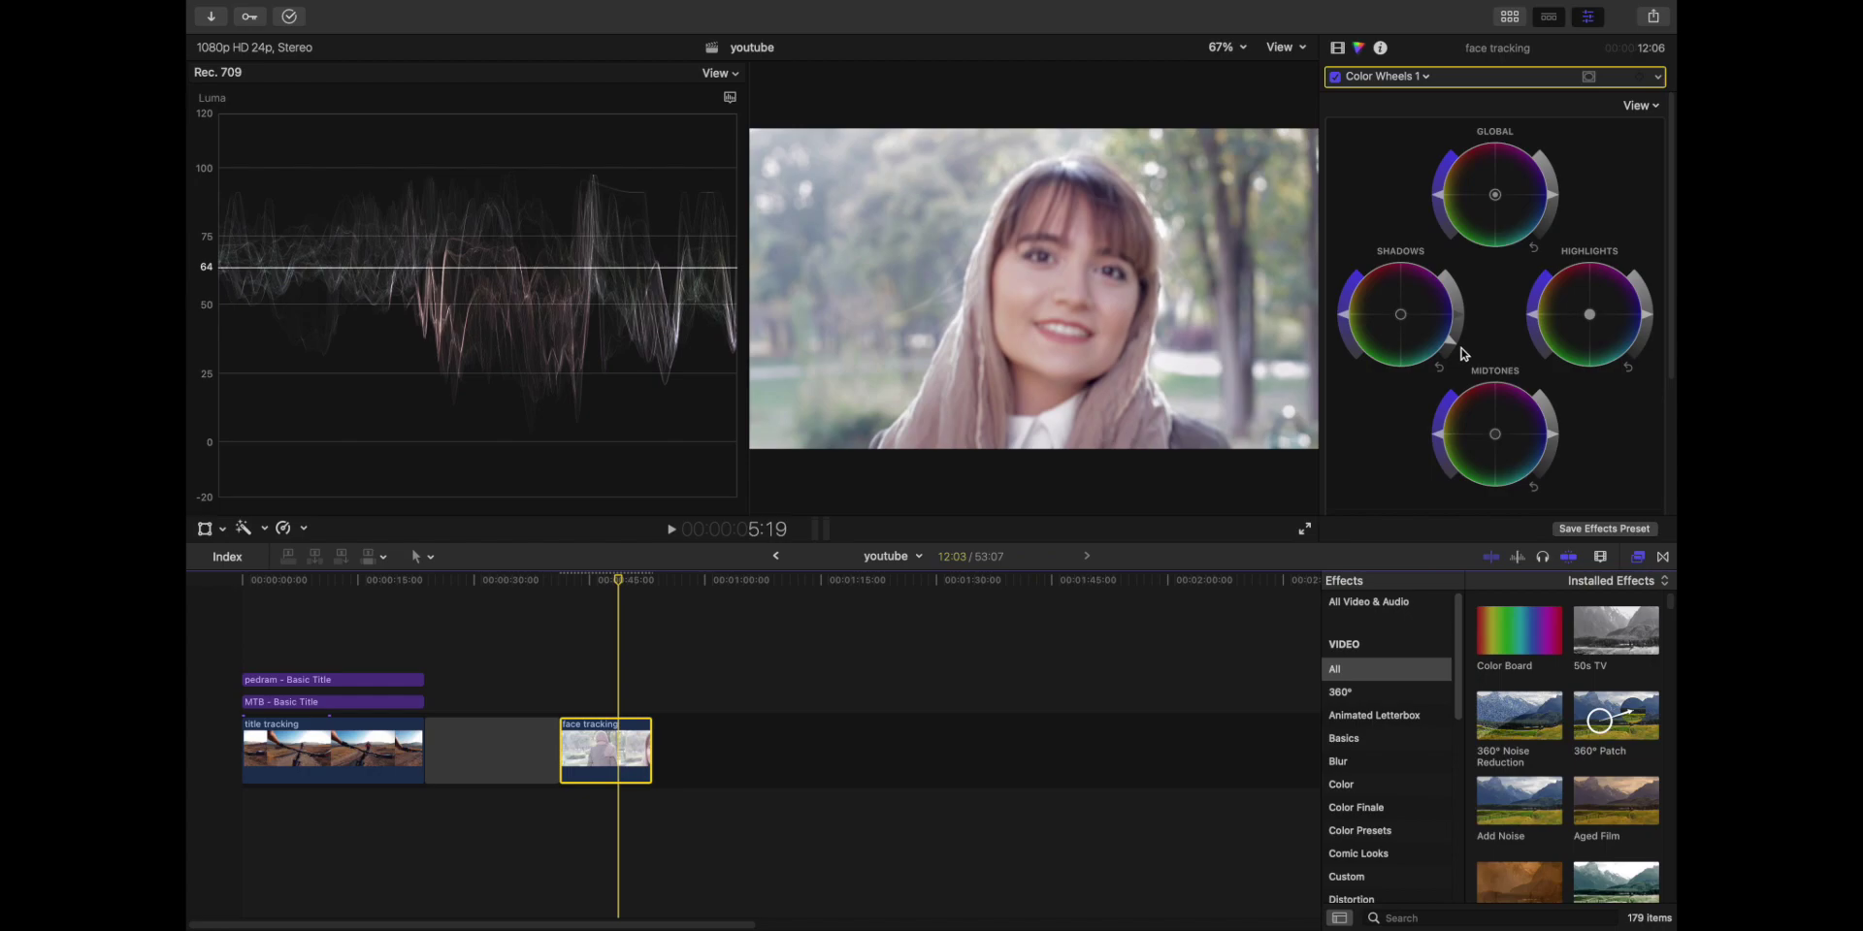
drag(1495, 435, 1479, 439)
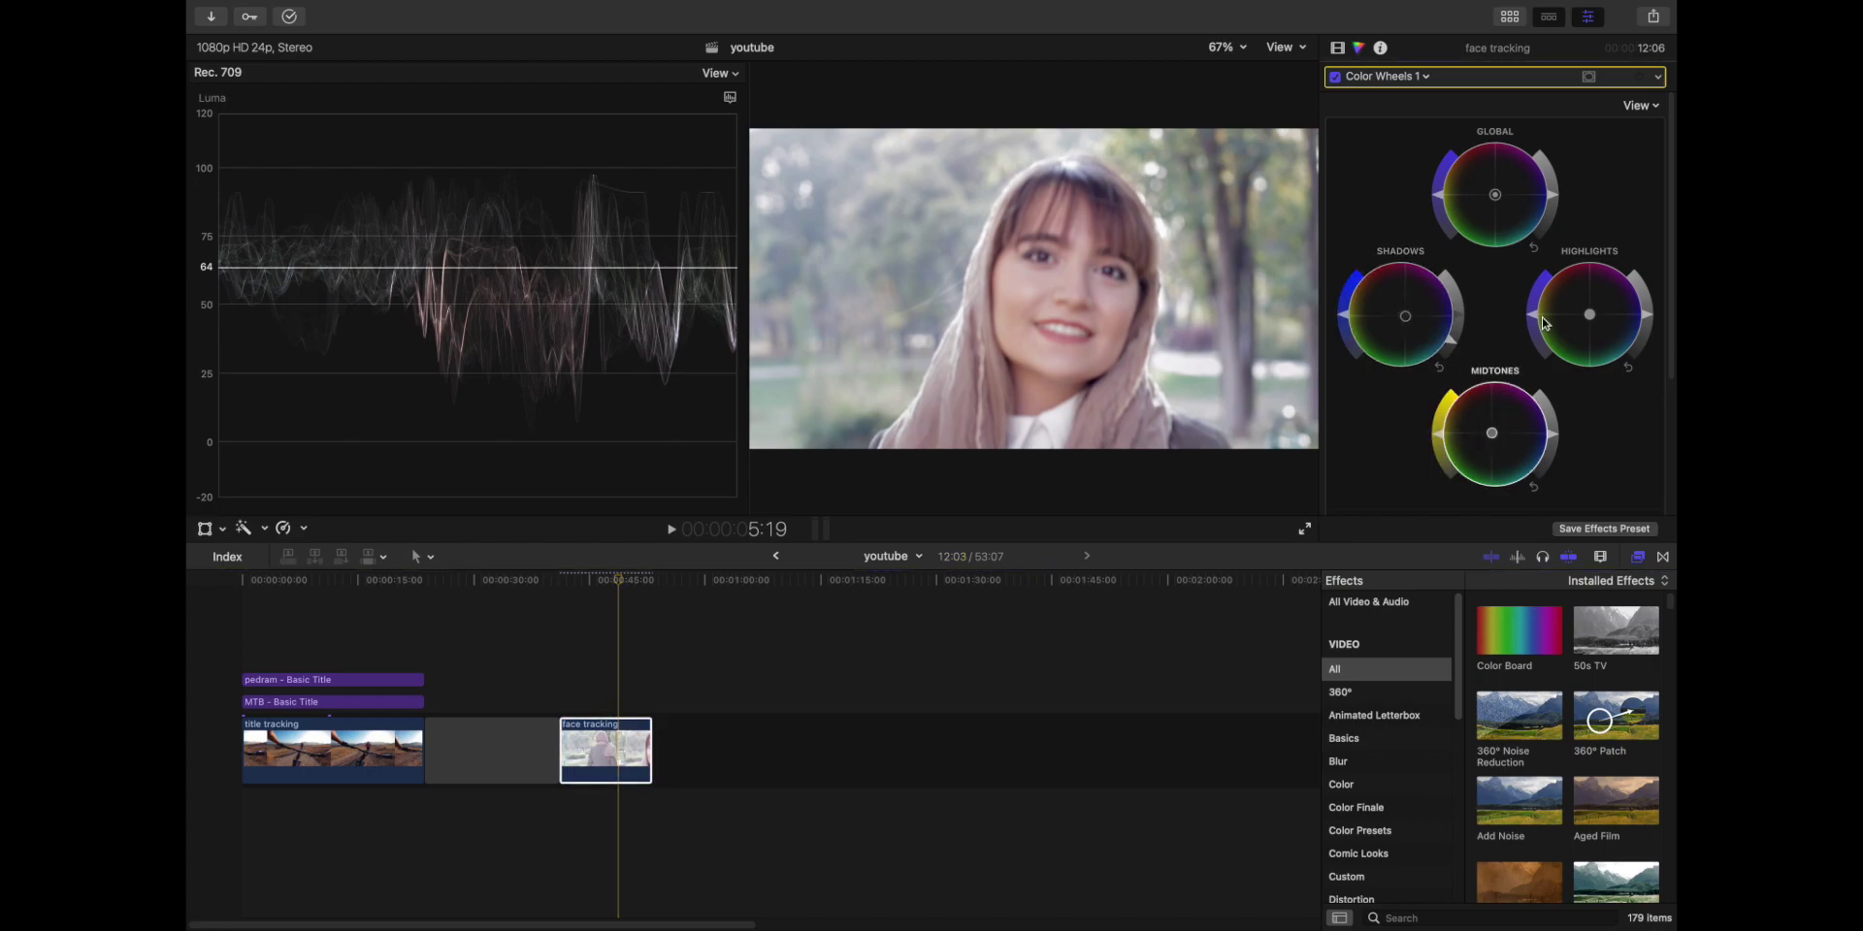
drag(1589, 314, 1585, 311)
drag(1480, 197, 1486, 201)
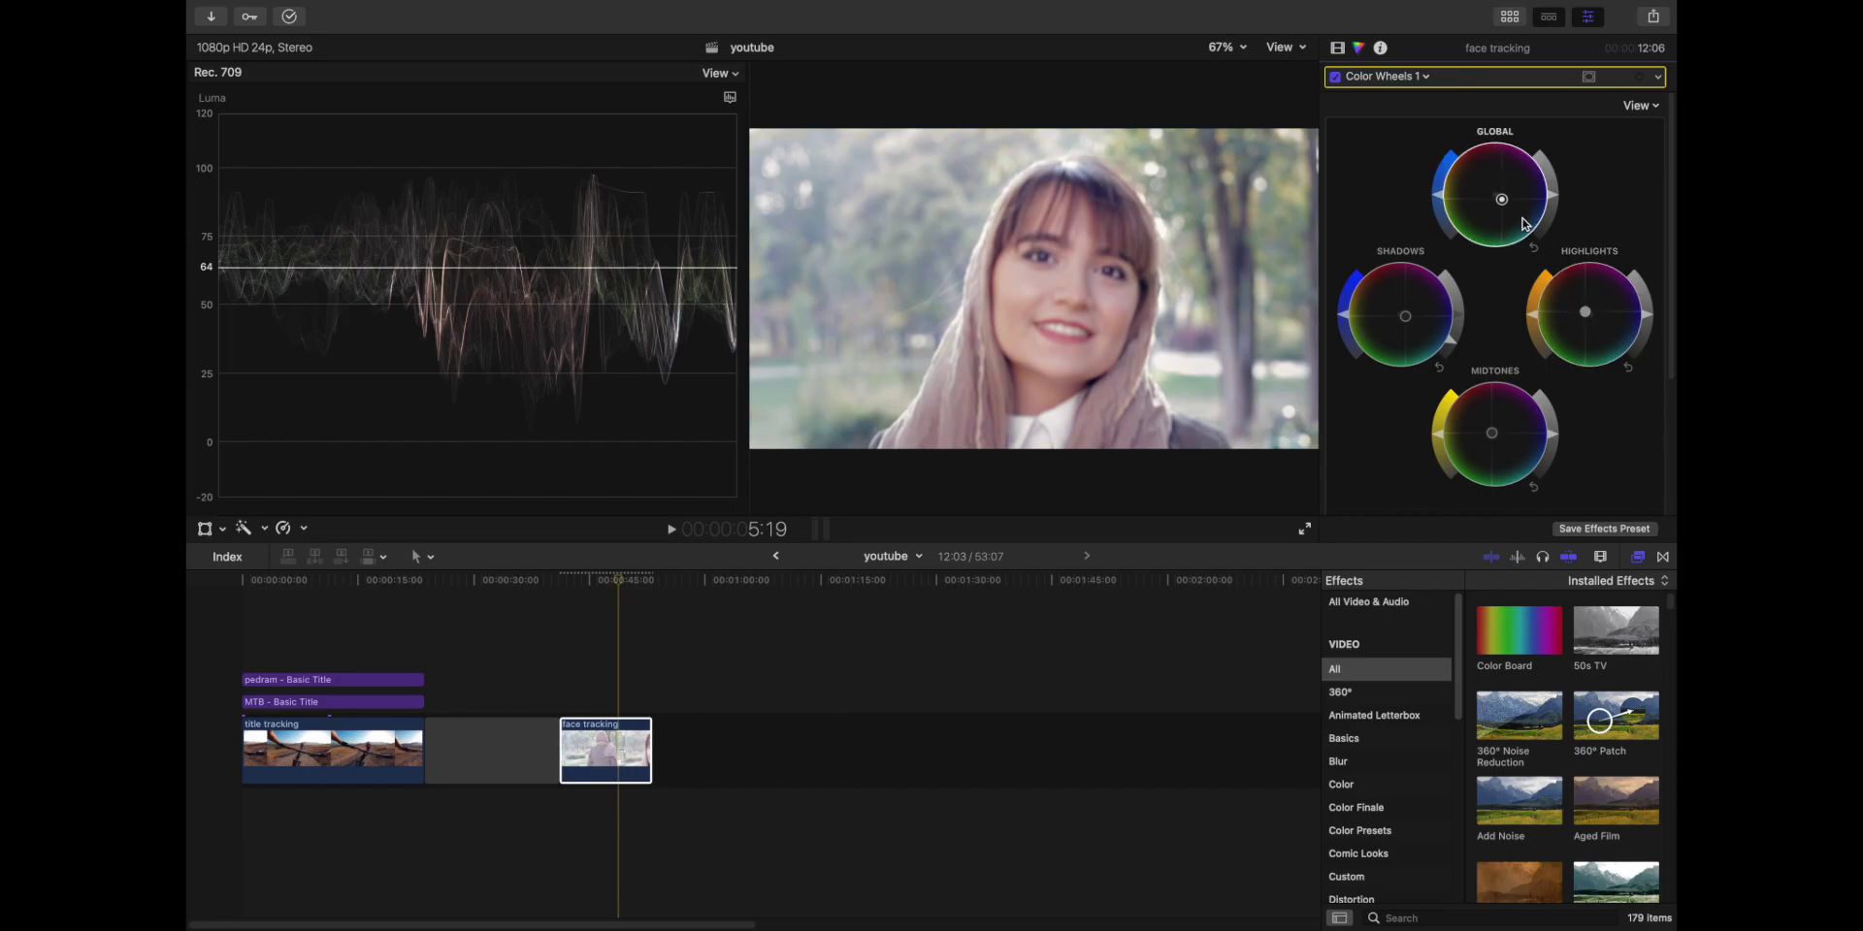
click(1335, 77)
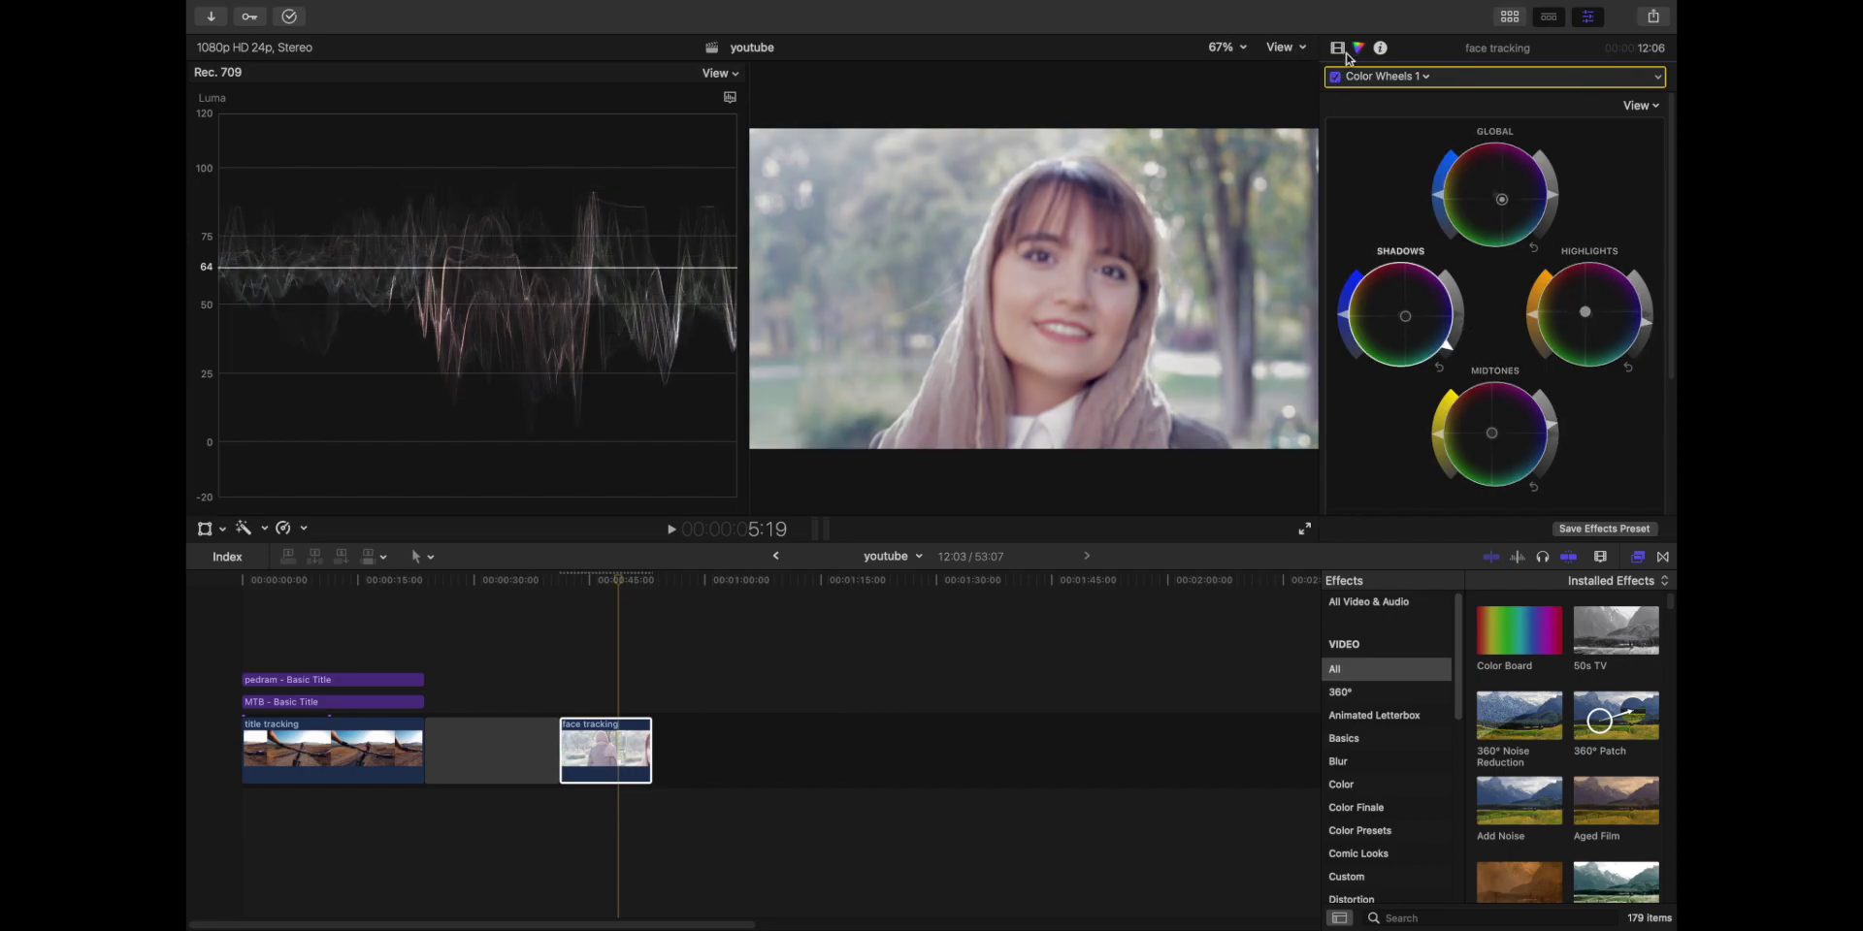
click(1294, 48)
key(super+7)
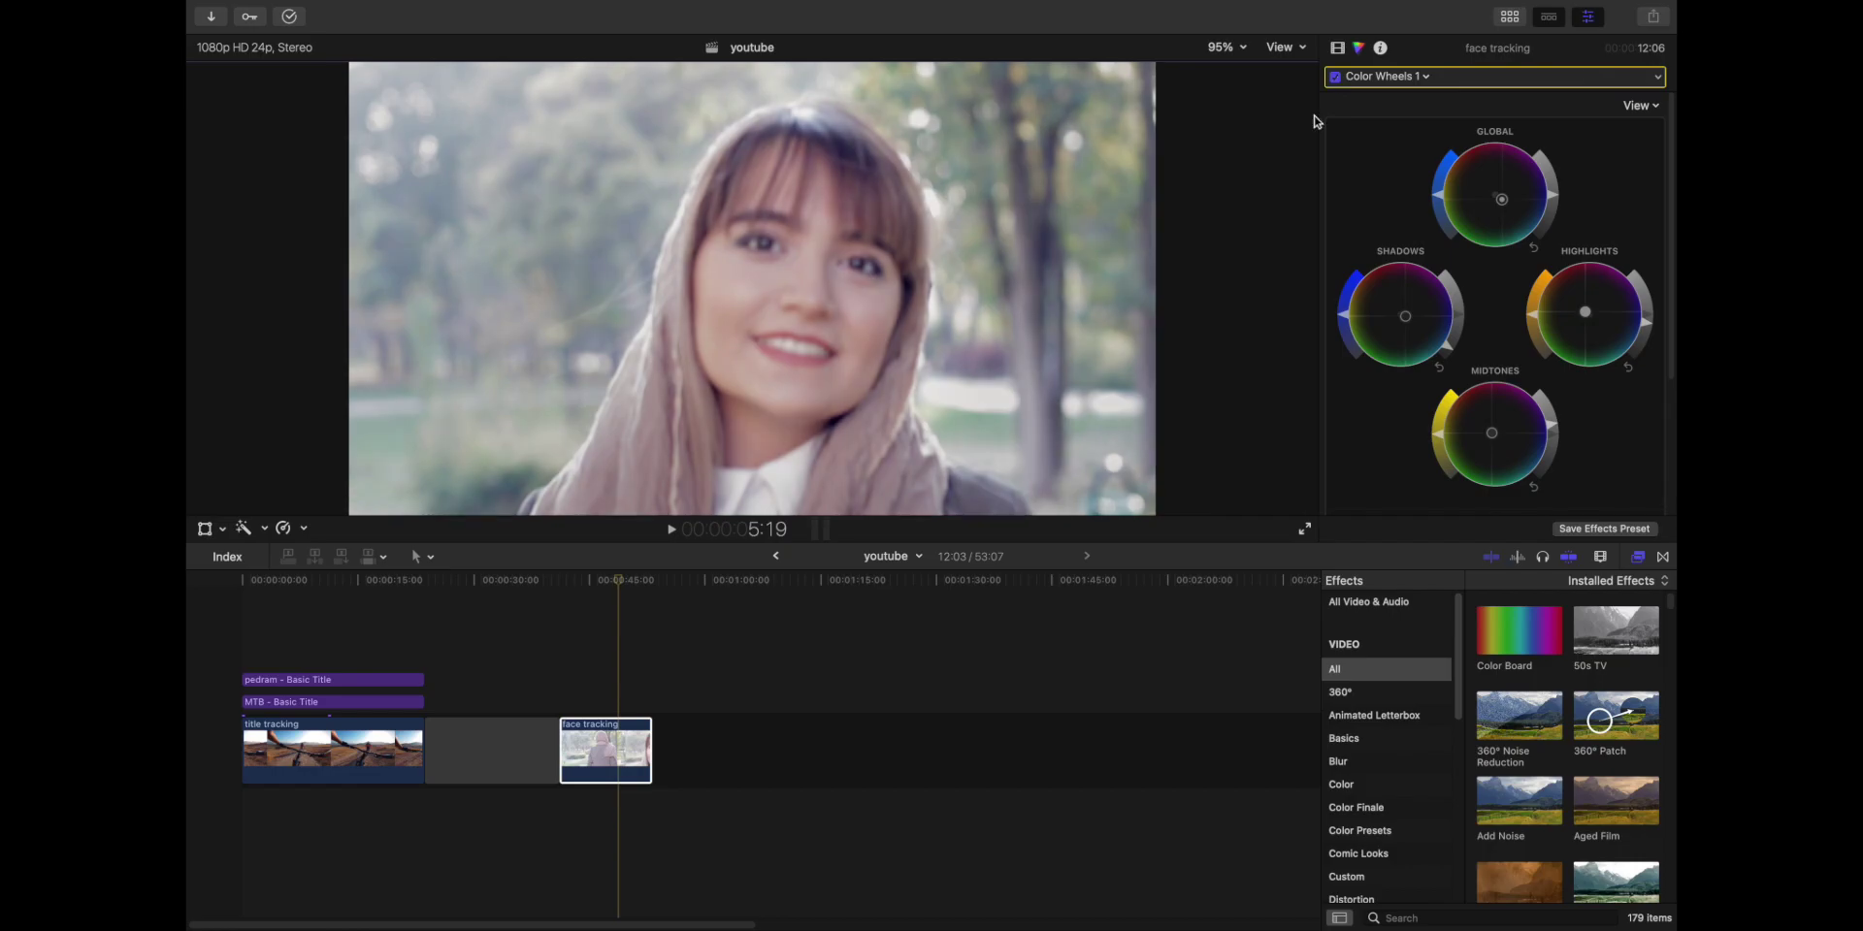
click(565, 666)
key(space)
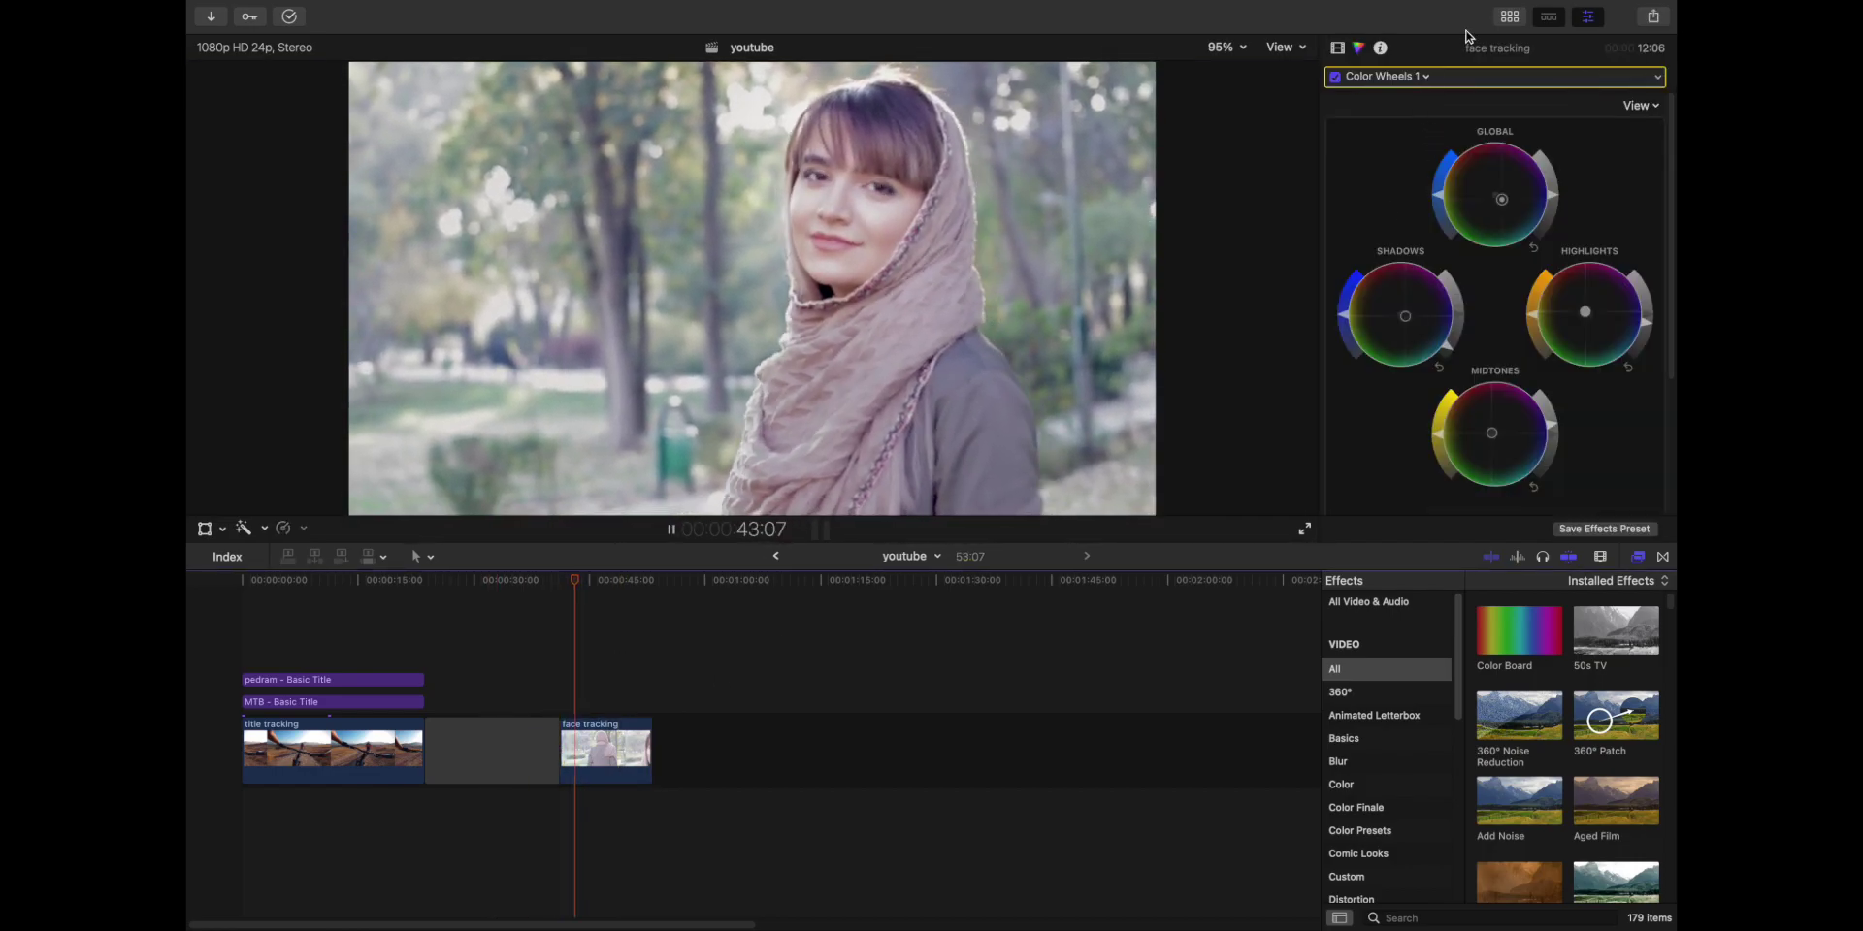
click(1338, 49)
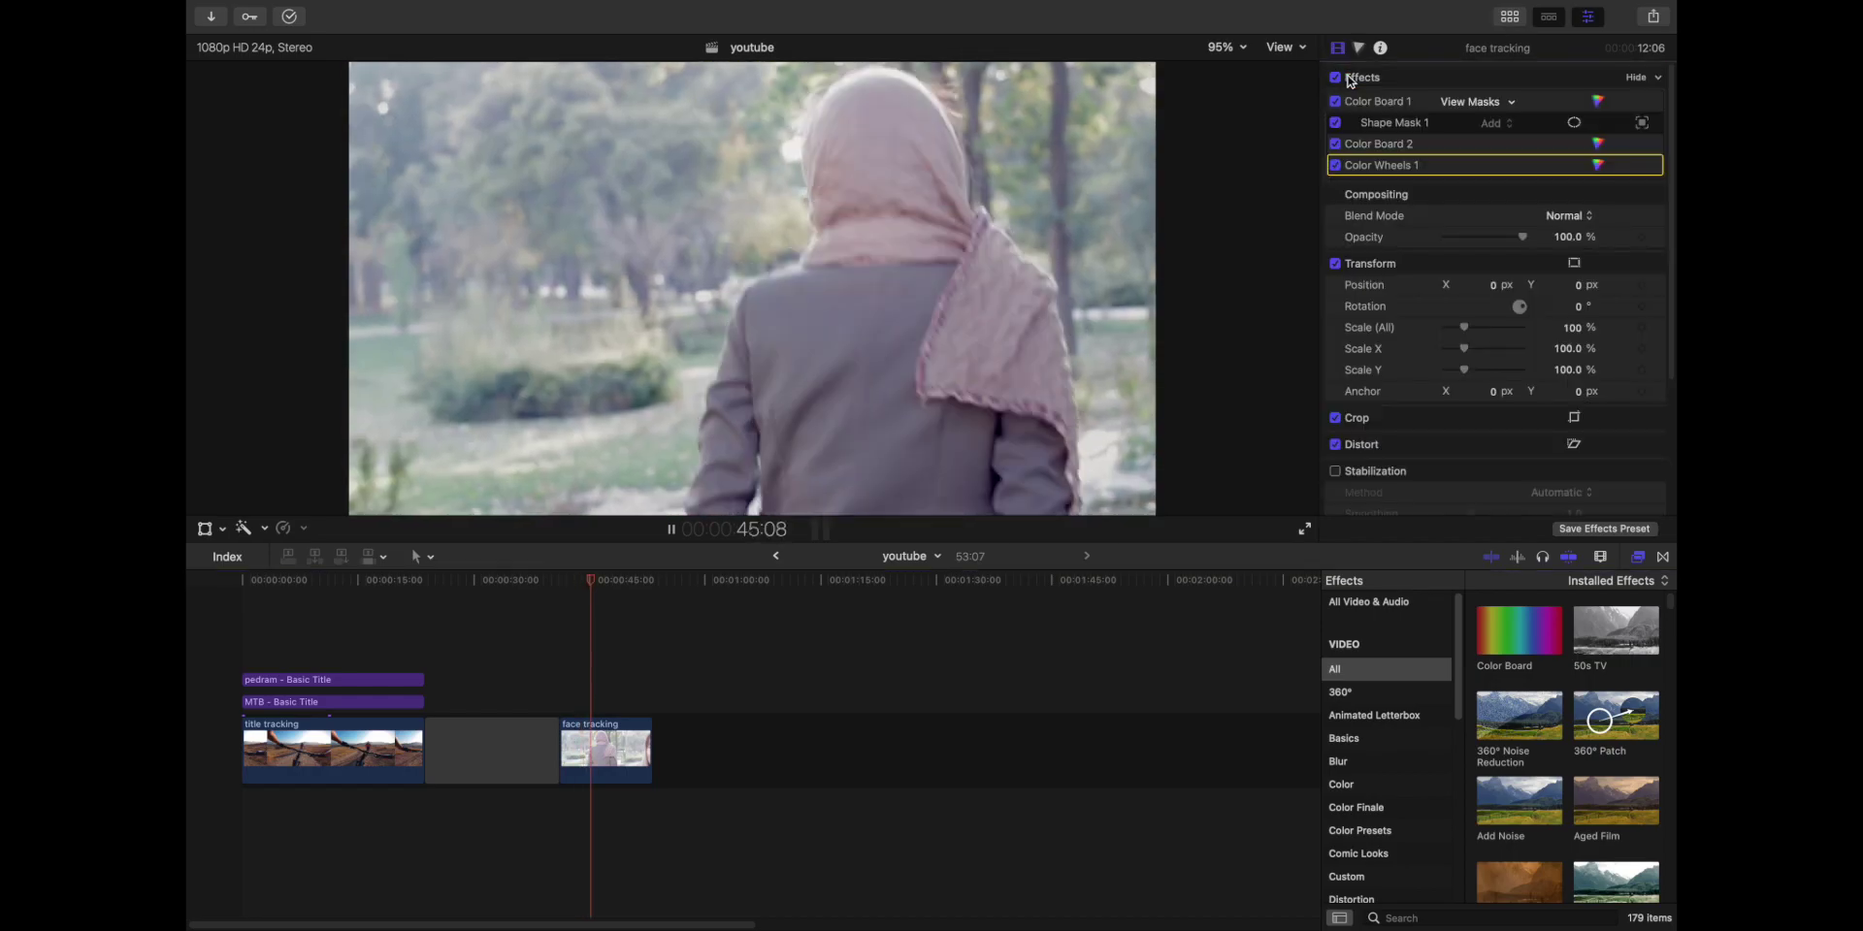
click(1335, 78)
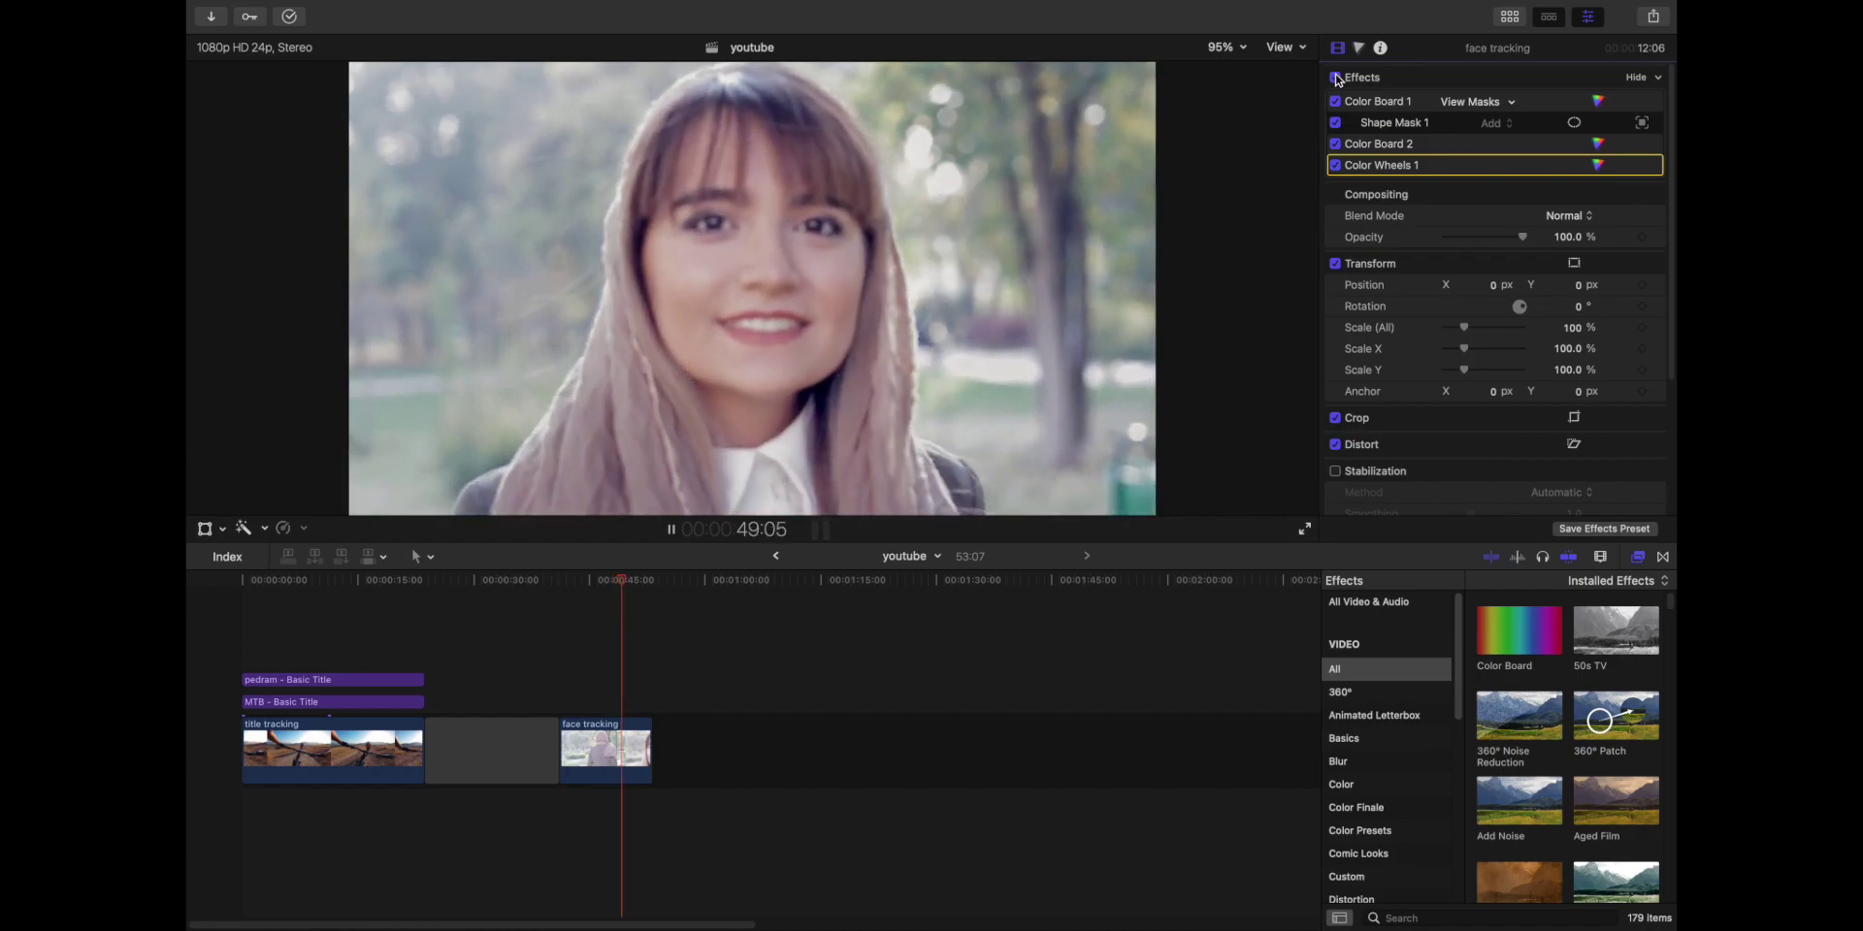
click(1335, 77)
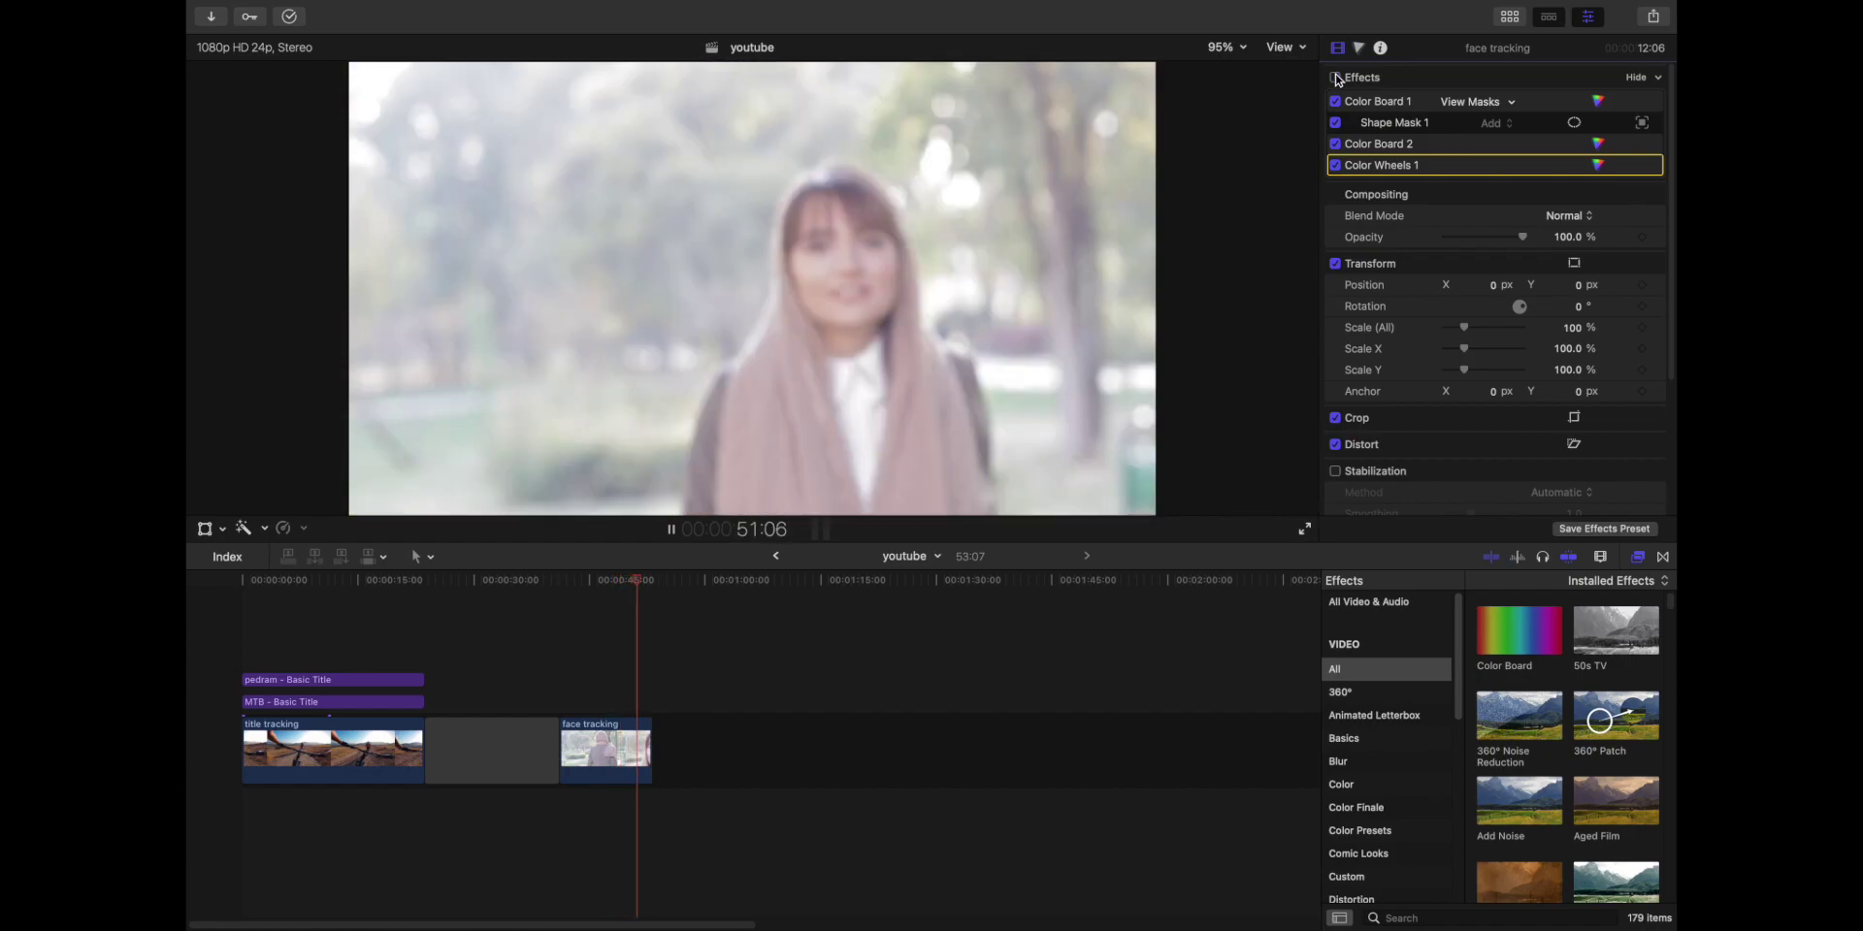
click(1335, 77)
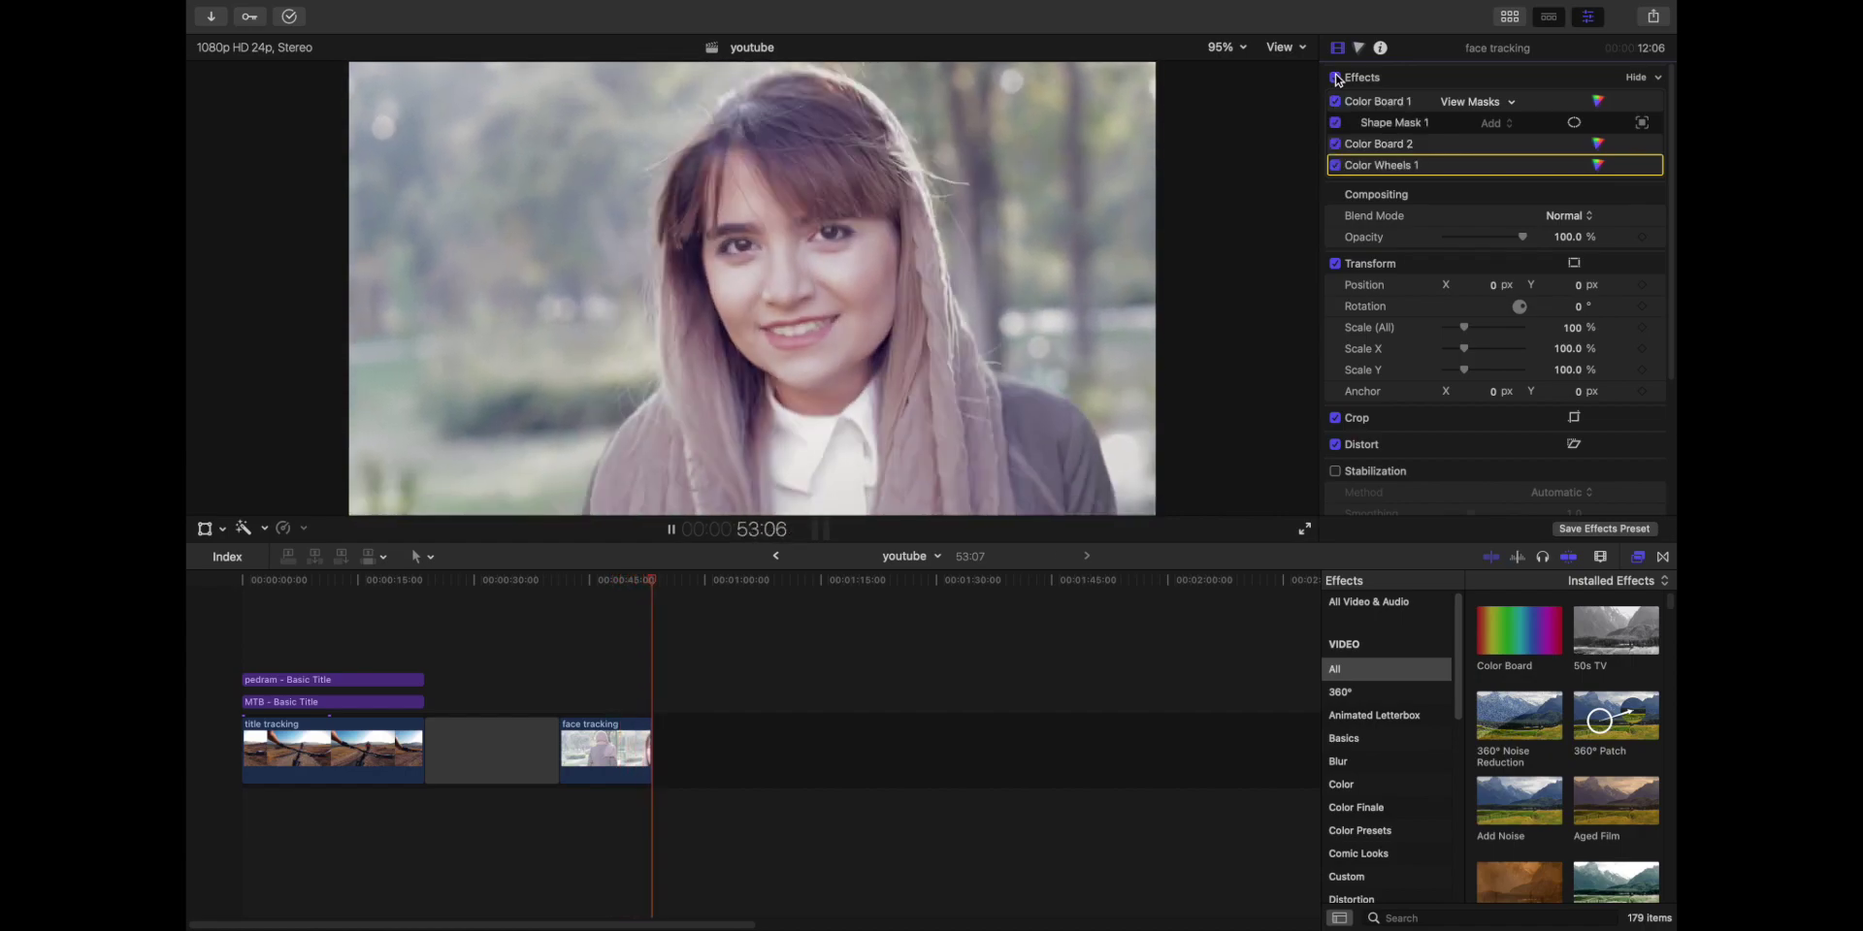
drag(686, 580, 625, 614)
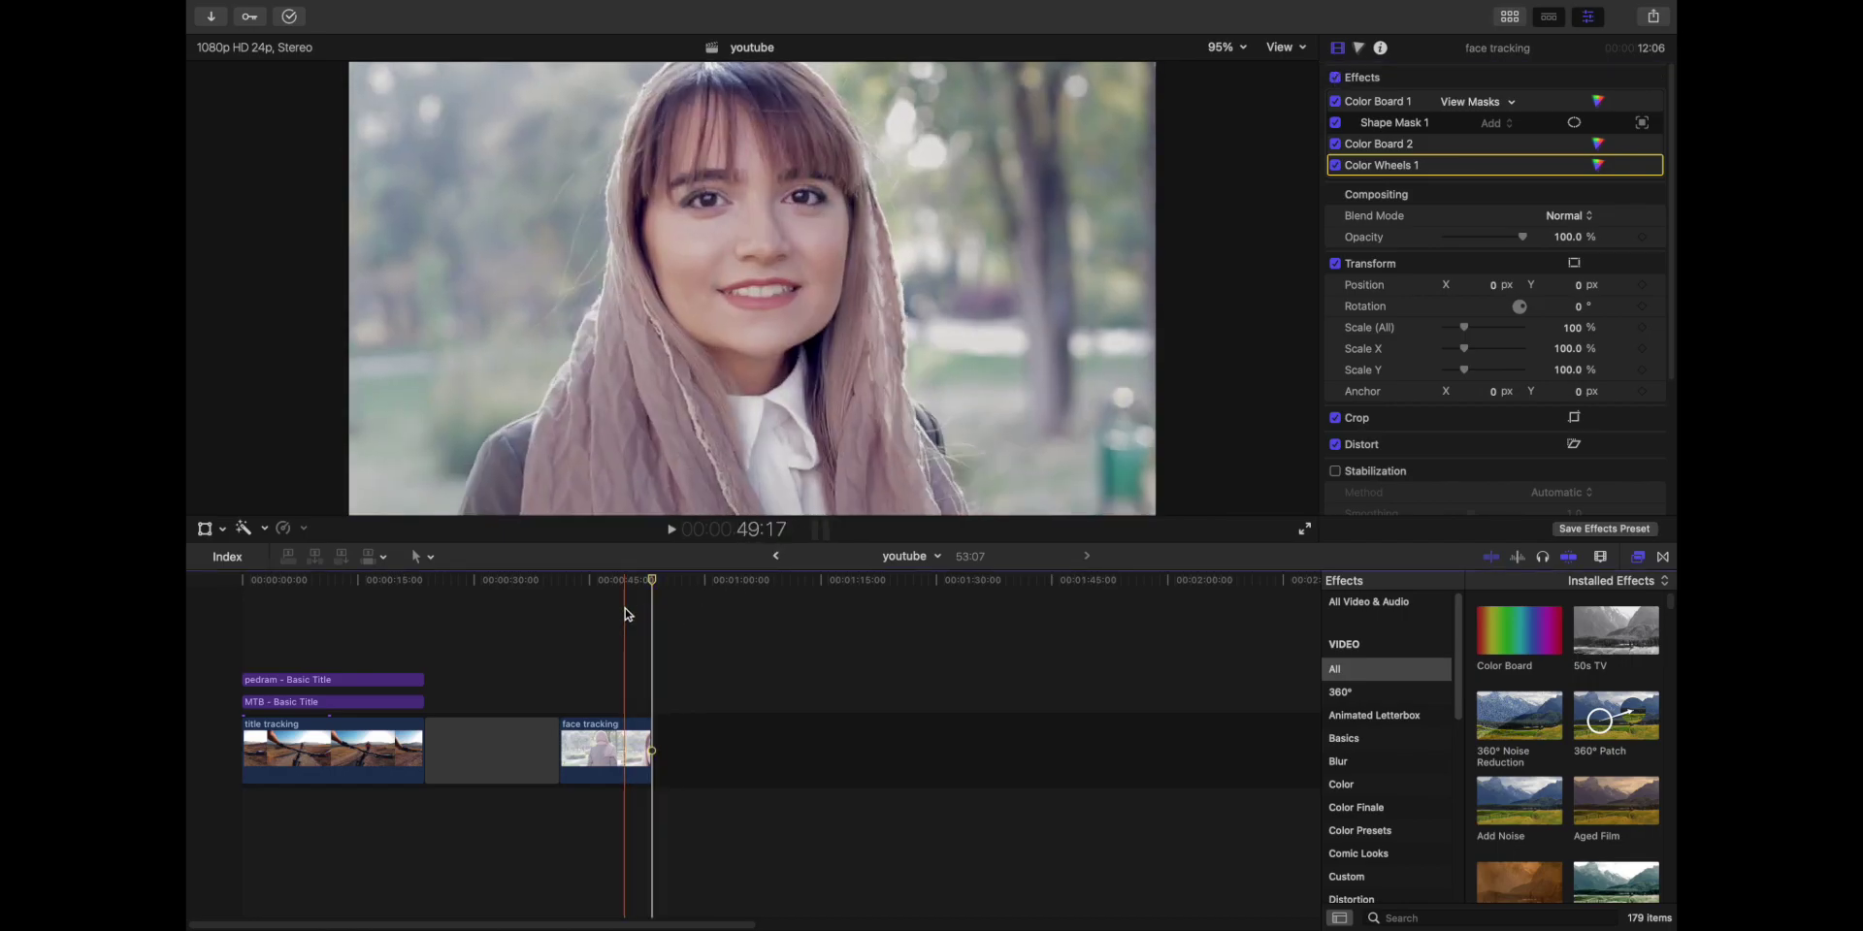